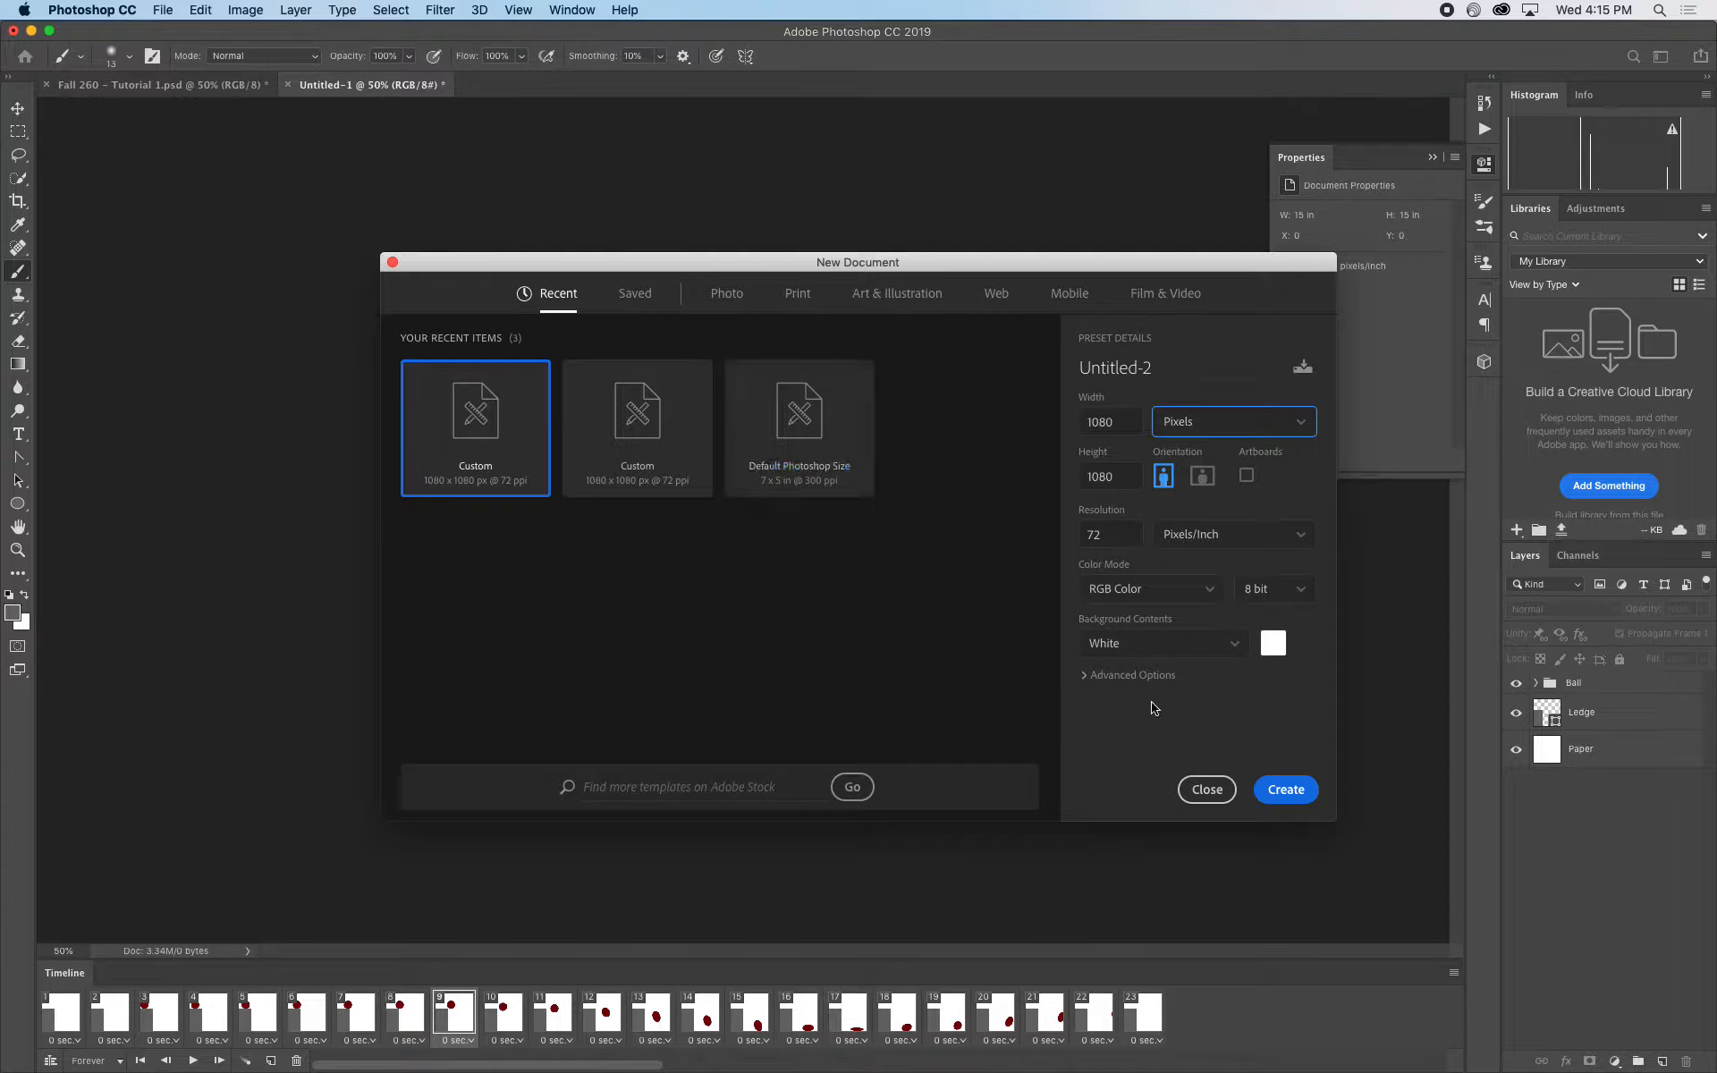
Create a new 1080 × 1080 pixel, 72 ppi RGB document with a white background and shrink the timeline area
left_click(1286, 790)
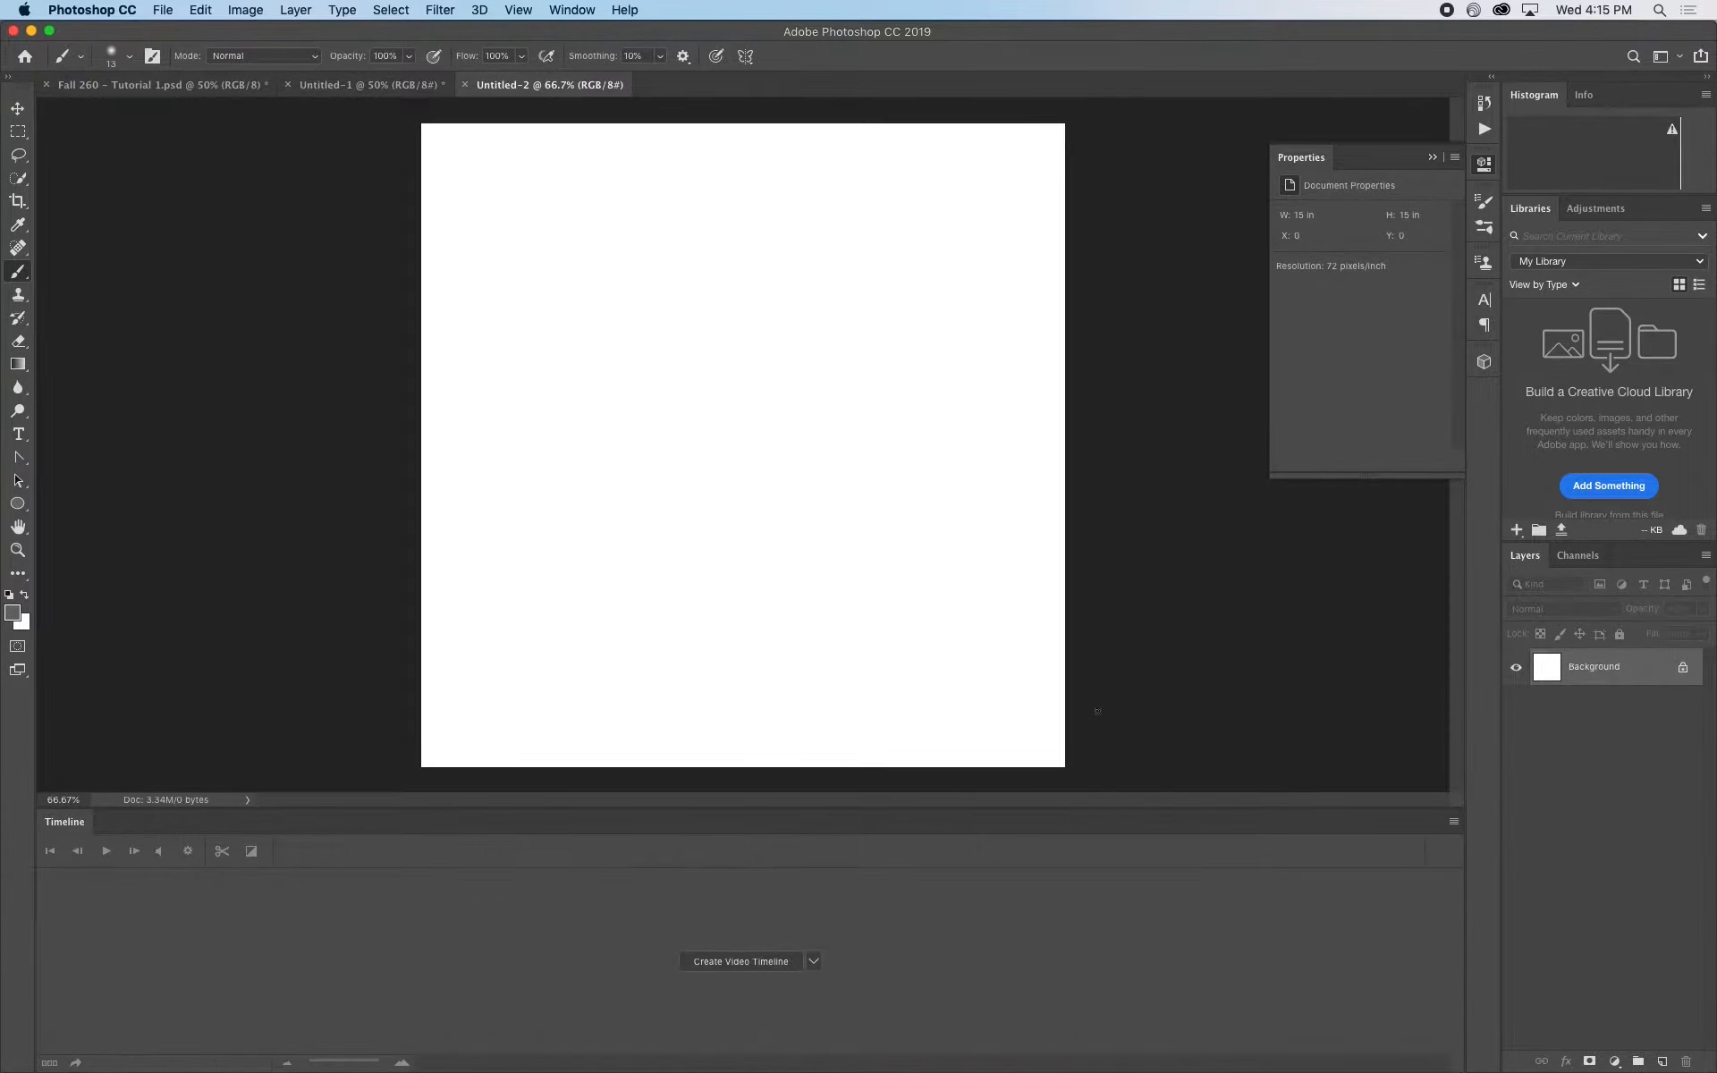
left_click_drag(775, 809, 775, 917)
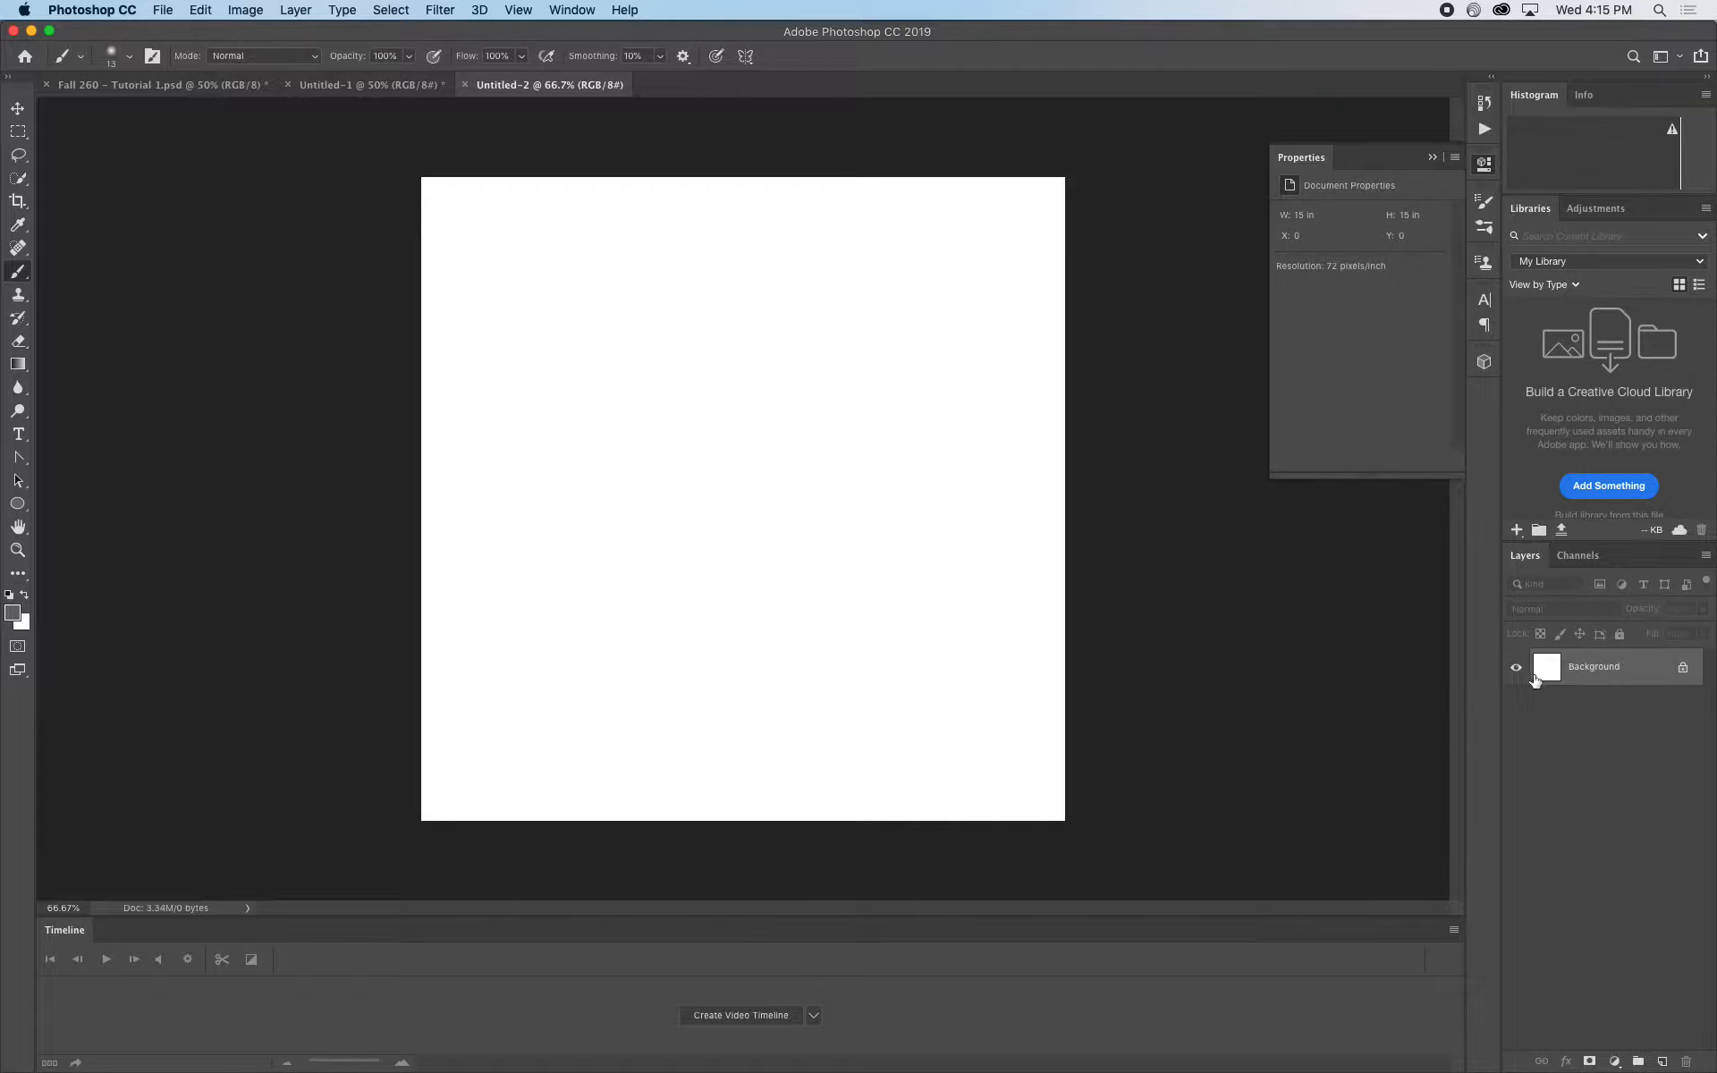
Rename the background layer as Paper and lock it fully
double_click(1589, 674)
type("Paper")
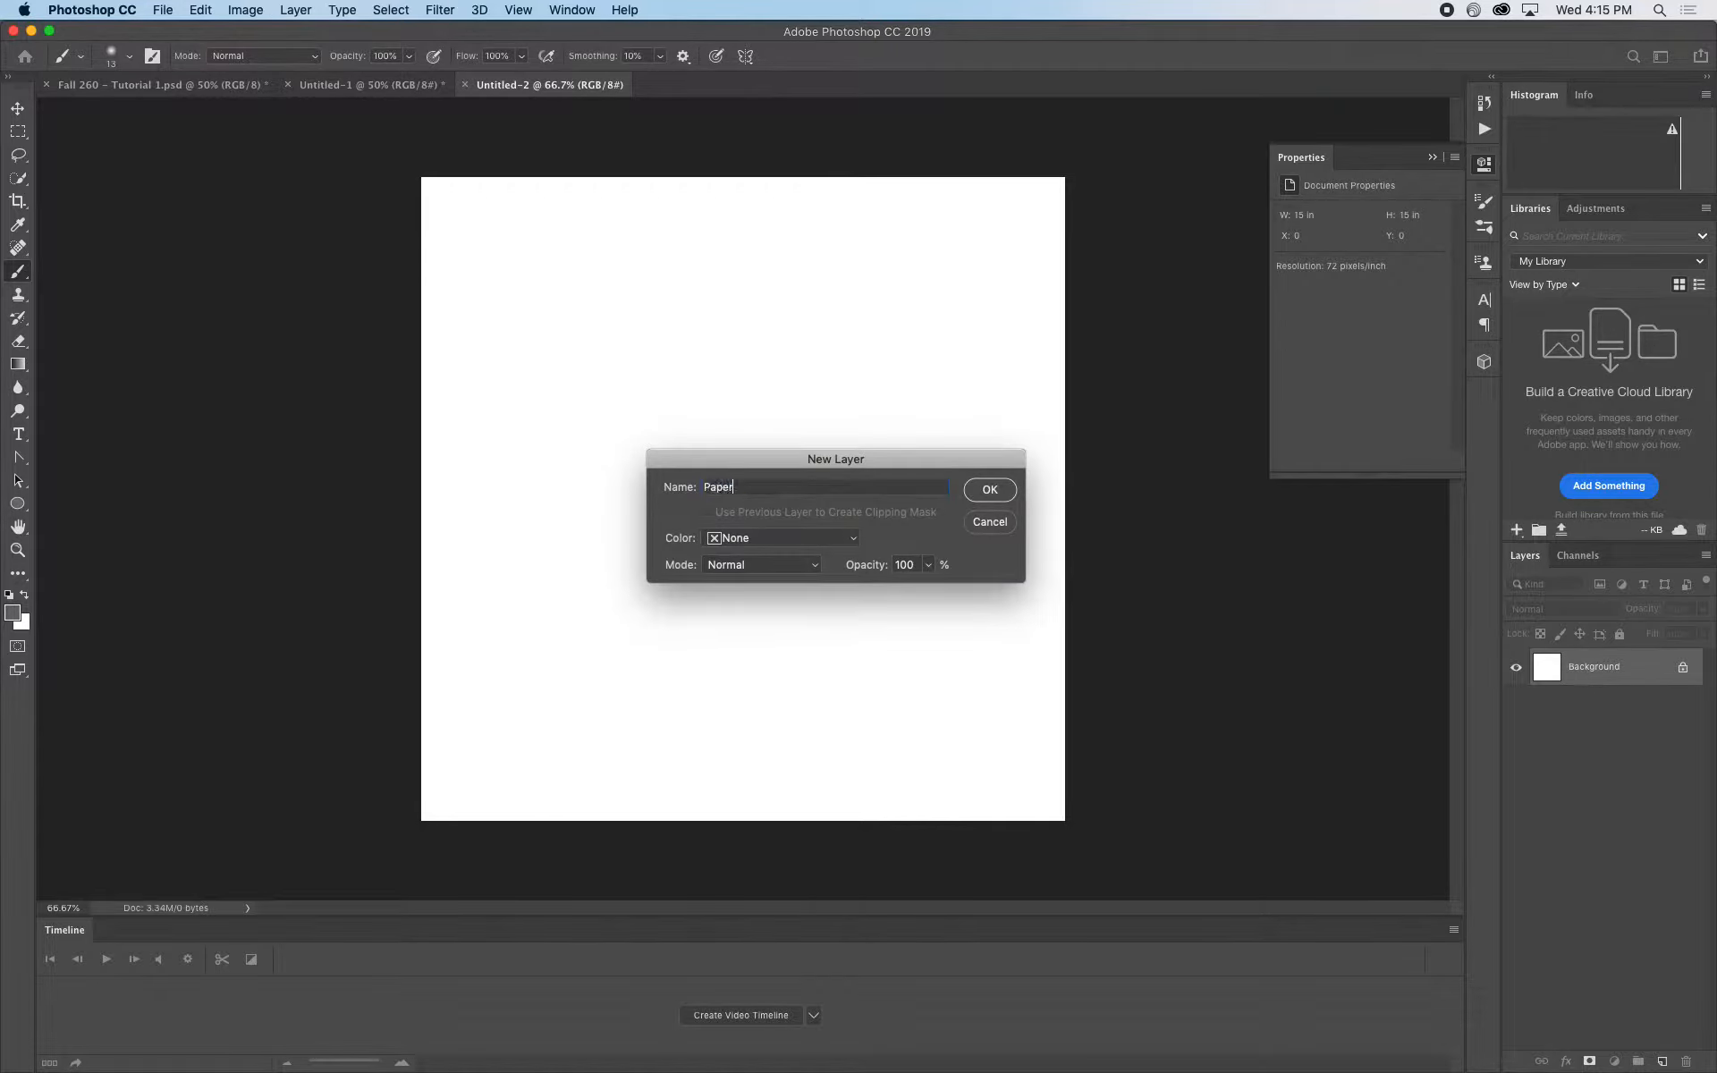
key("Return")
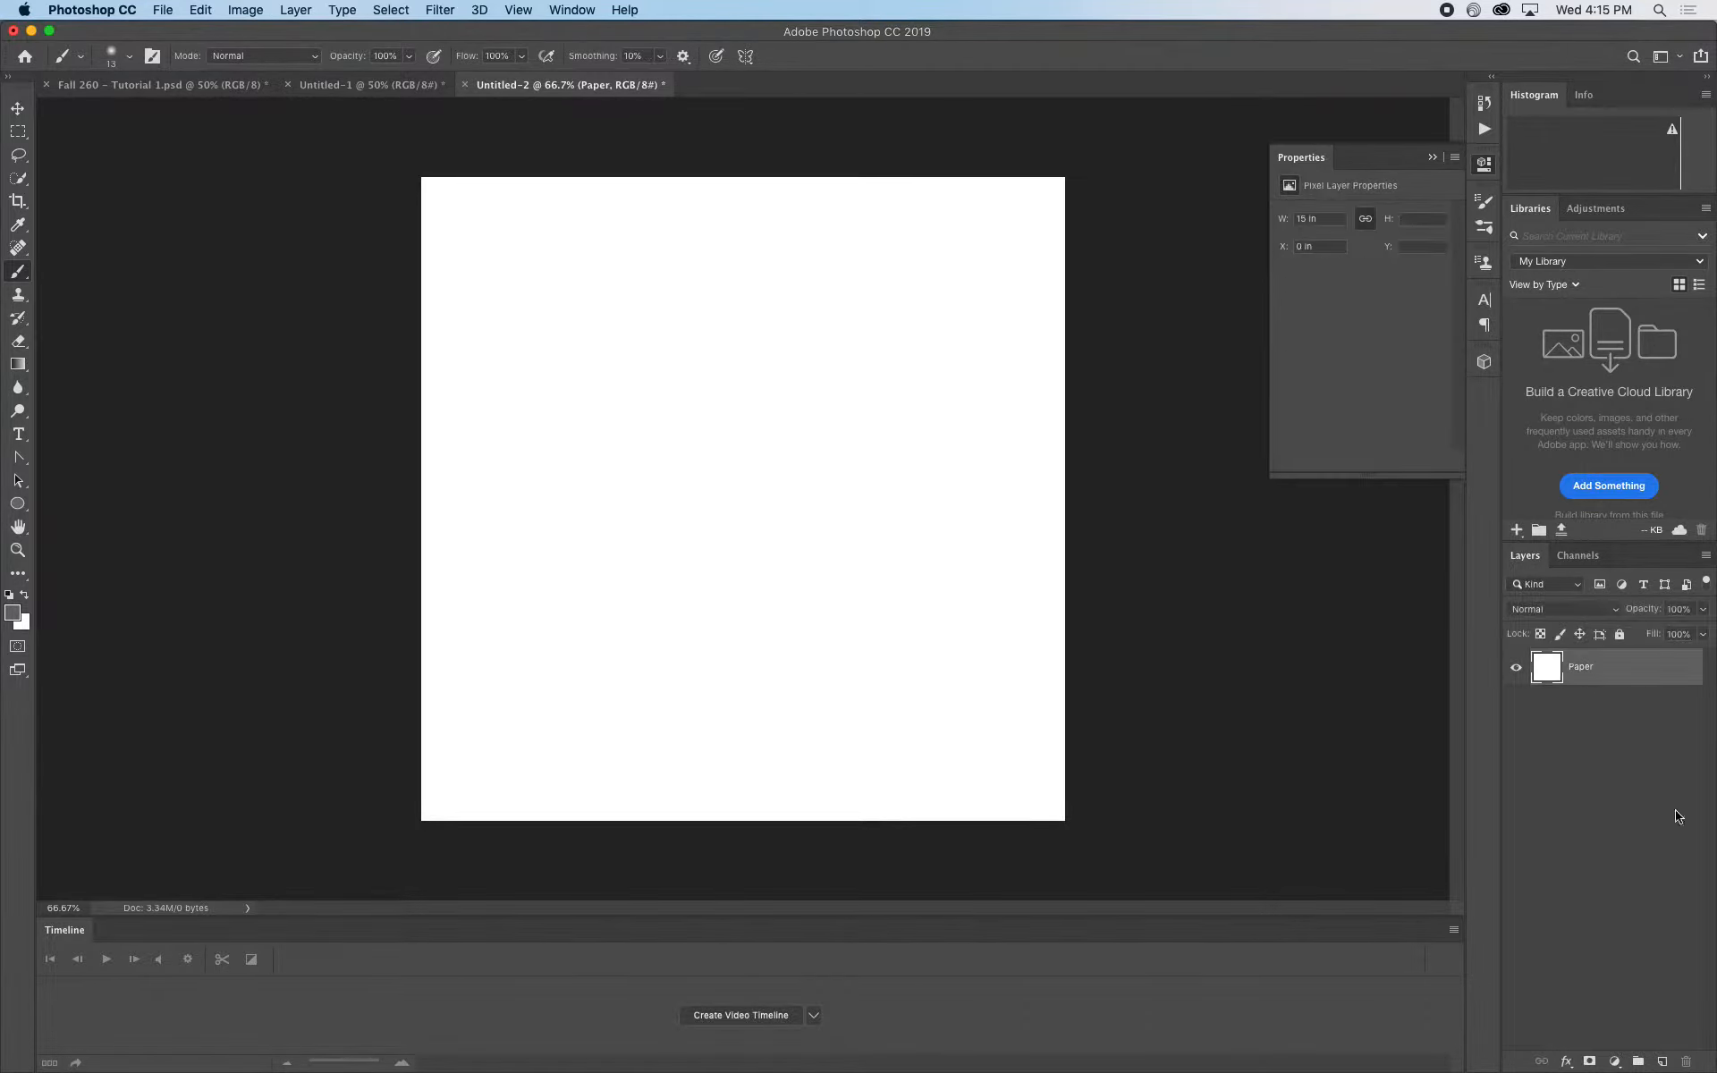
left_click(1619, 634)
left_click(1565, 720)
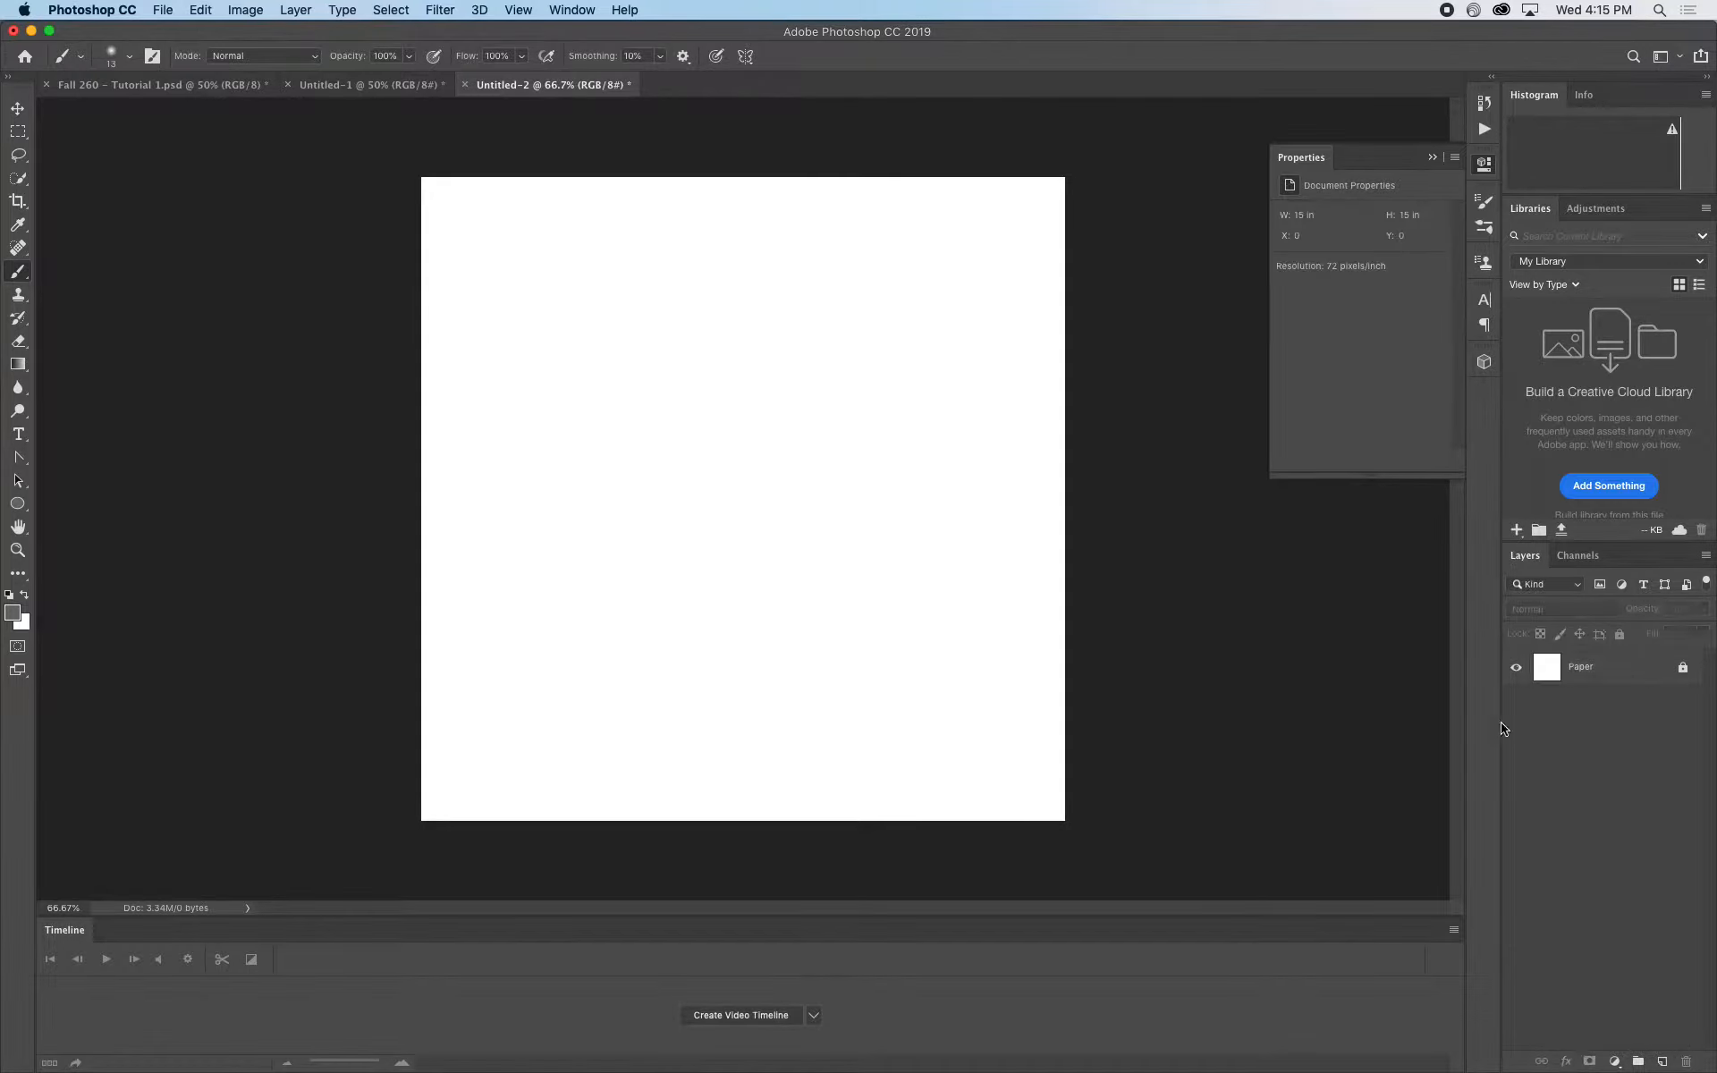
Draw a rectangle about 383 × 529 px over the canvas's lower-left corner, extending slightly past the edges
left_click(17, 503)
left_click(89, 501)
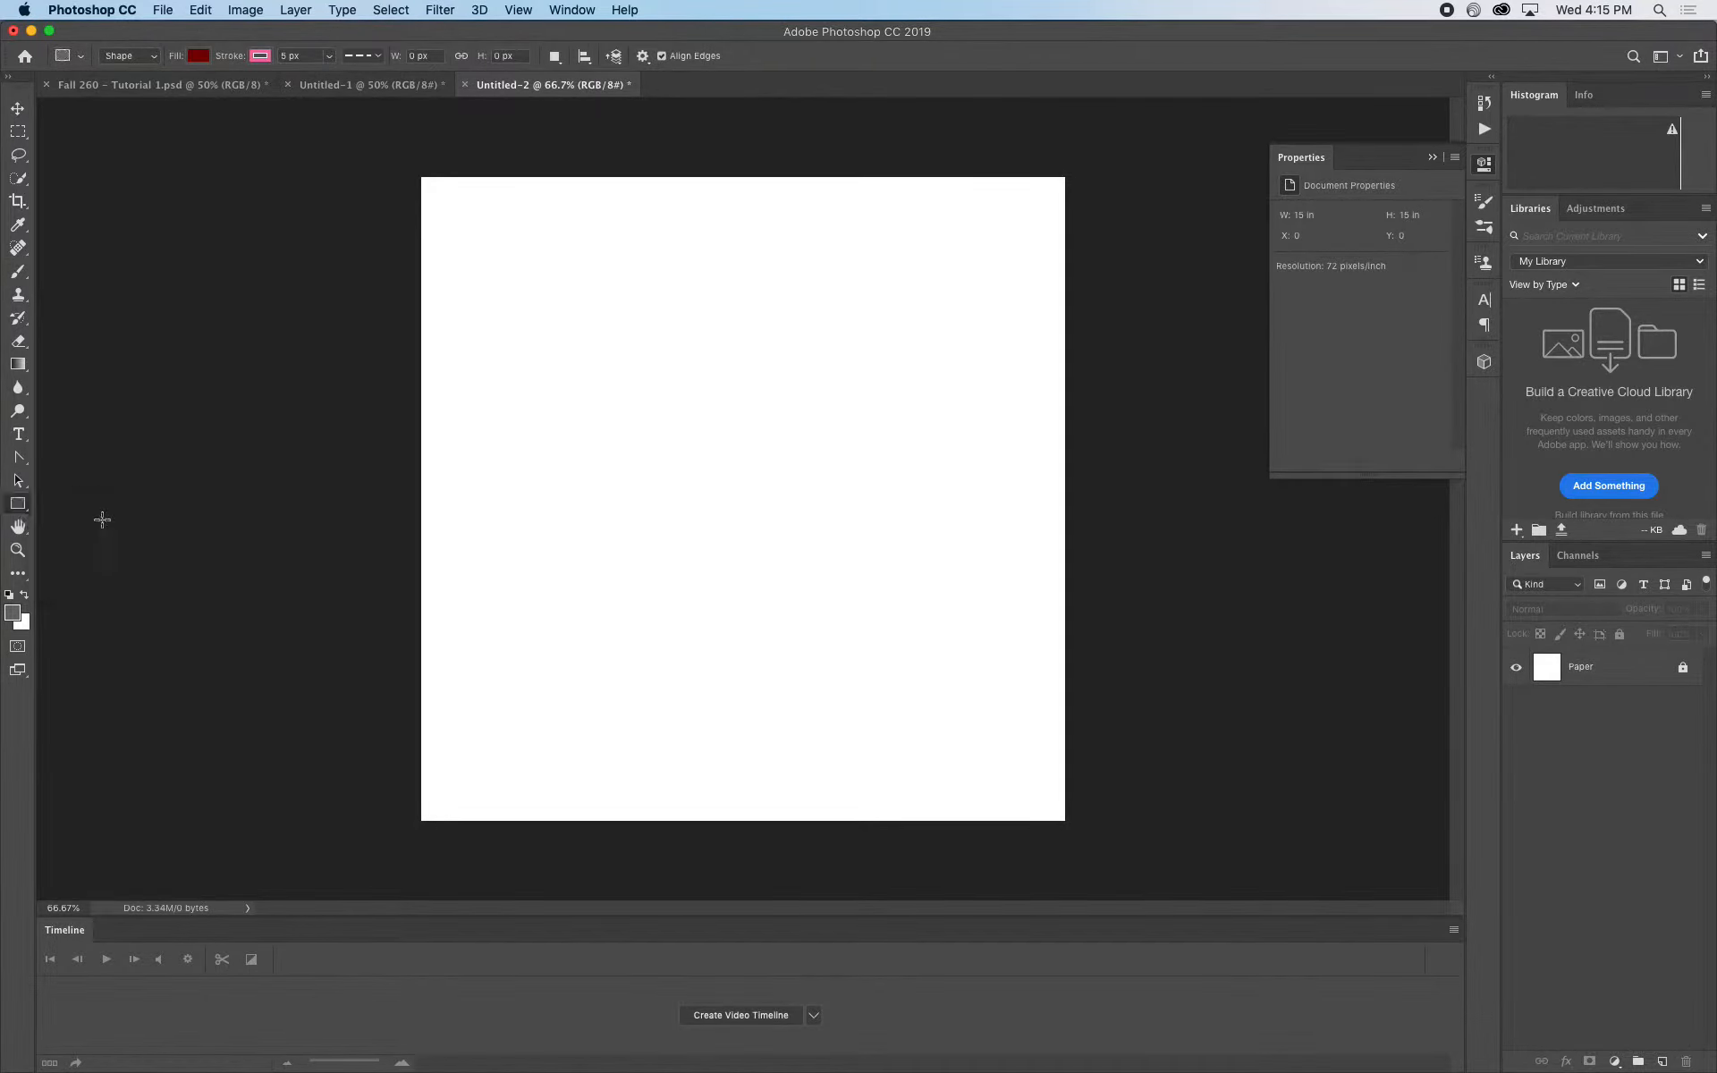
left_click_drag(387, 521, 616, 837)
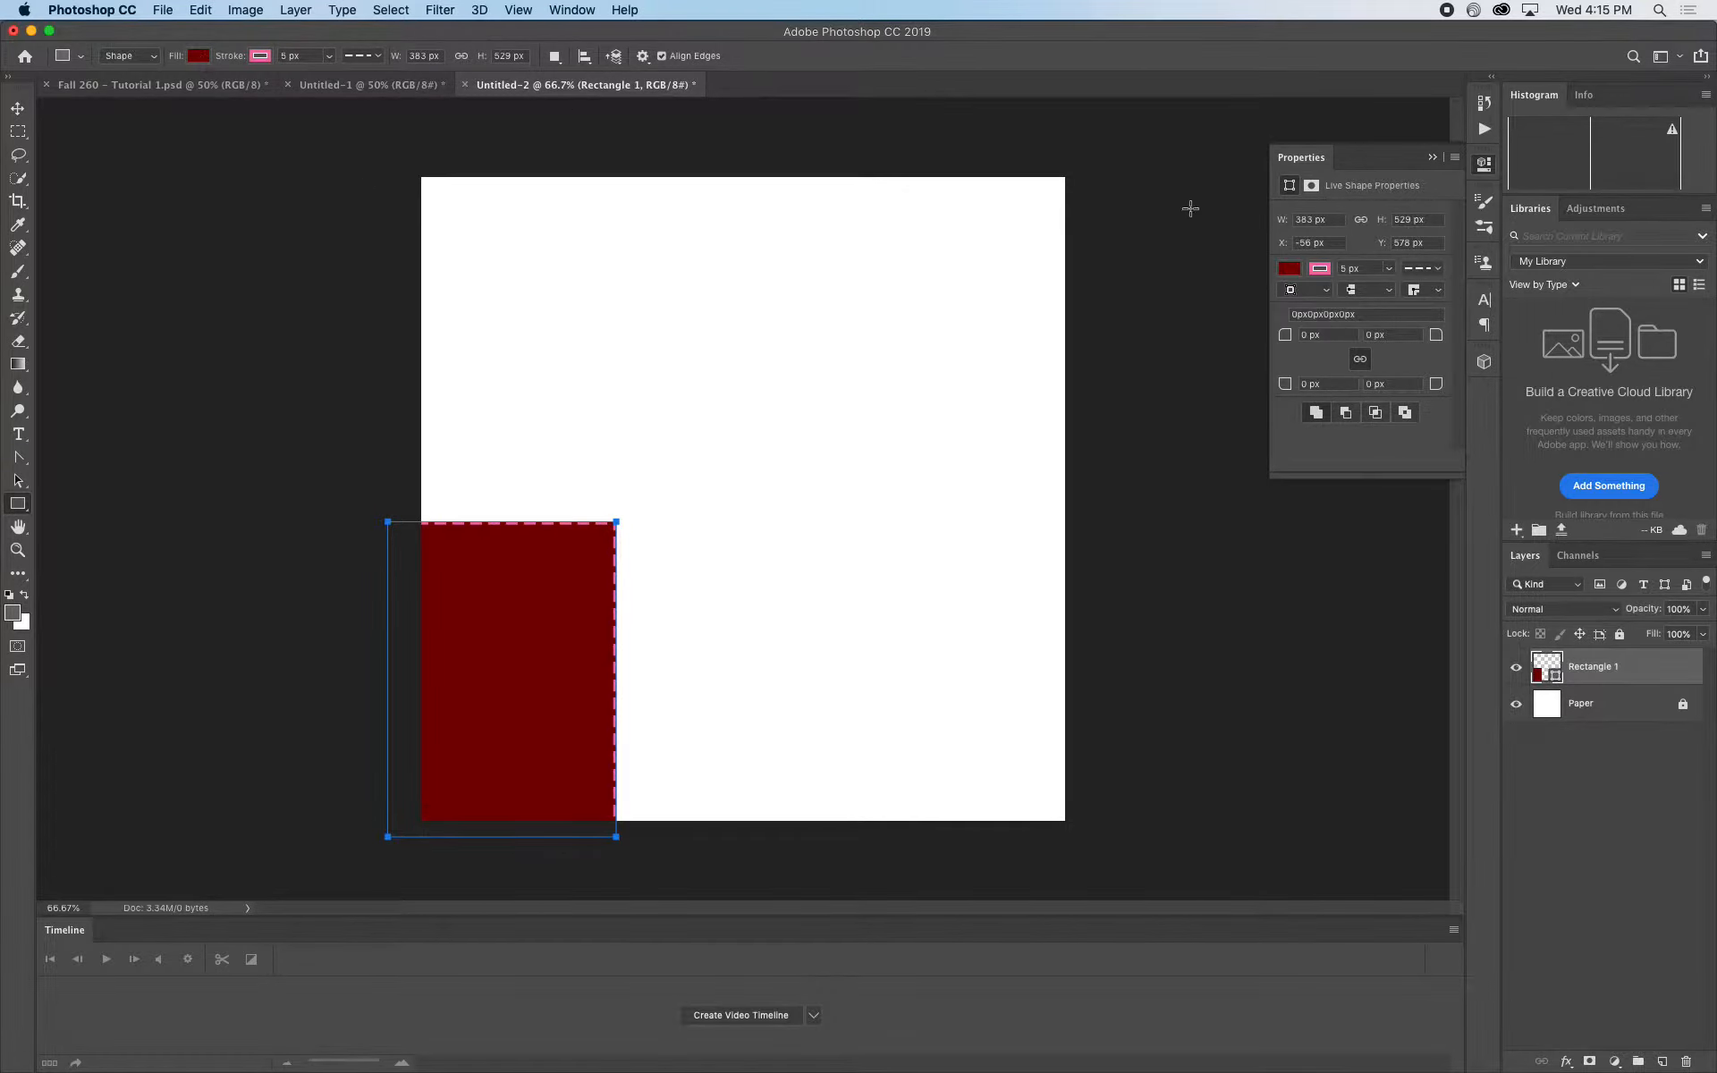
Give the rectangle a dark gray fill and a solid teal stroke
left_click(1289, 267)
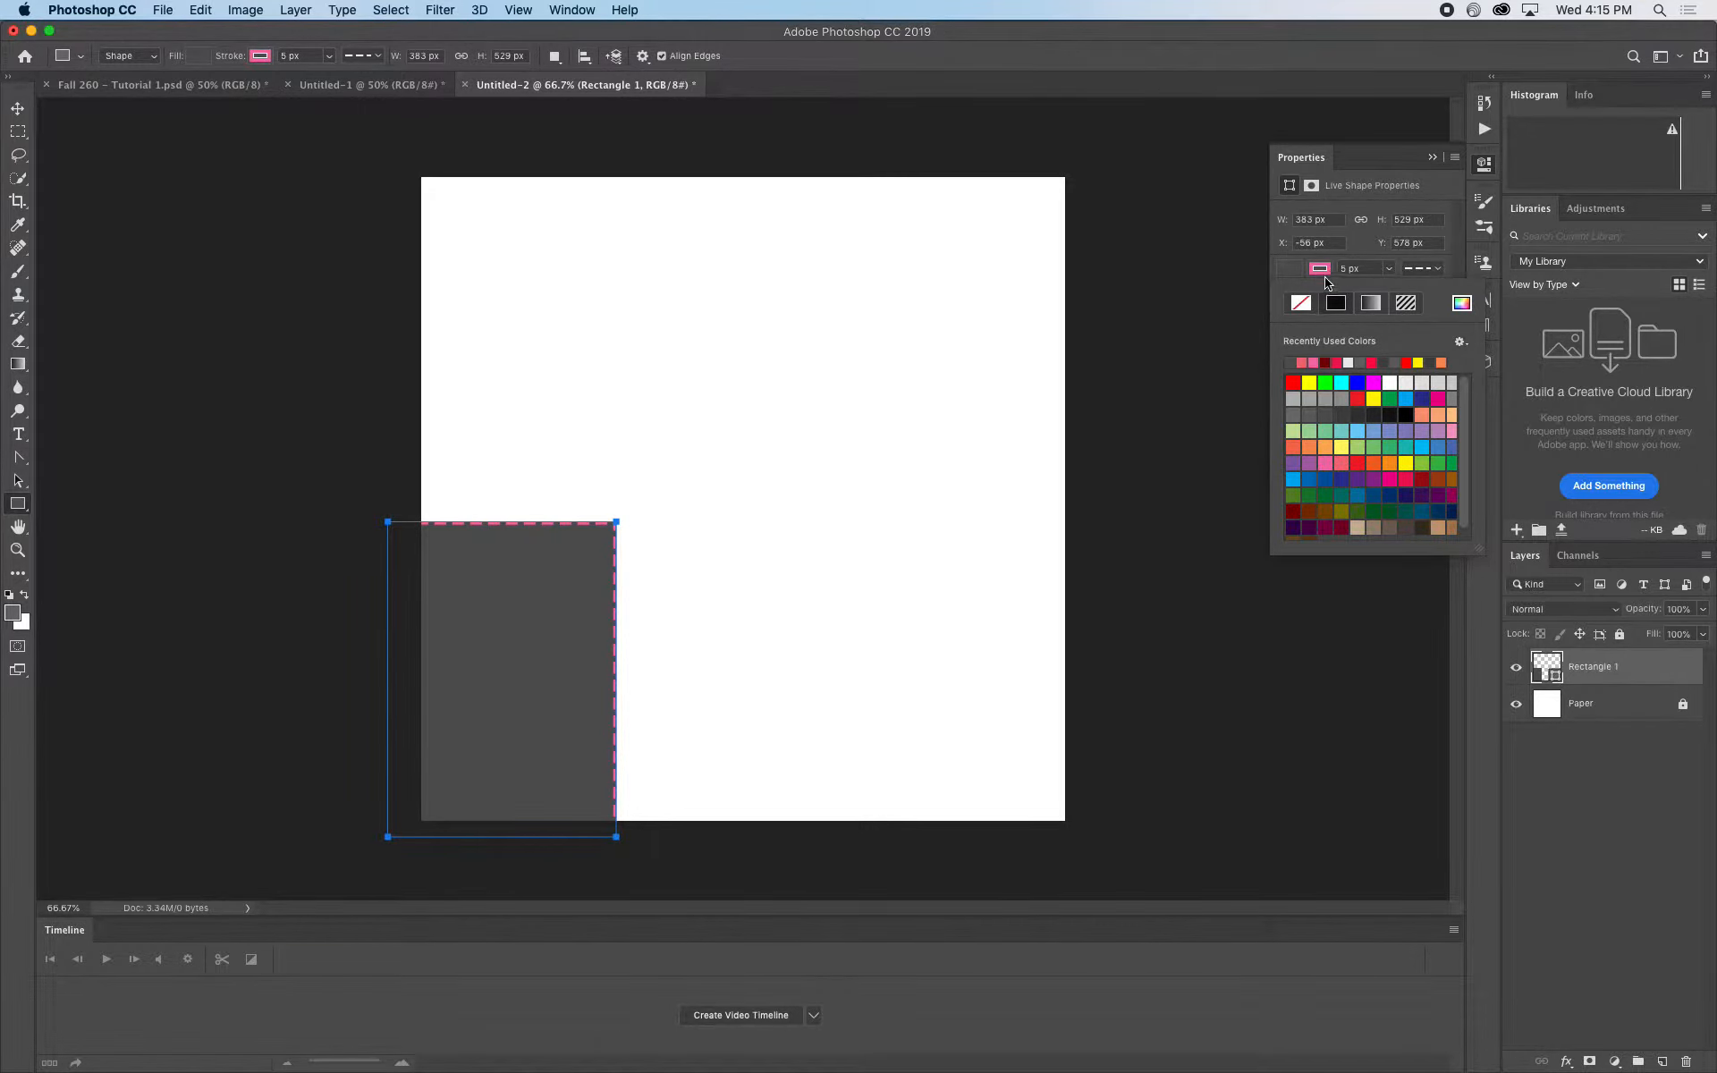
left_click(1403, 414)
left_click(1403, 445)
left_click(1438, 271)
left_click(1364, 328)
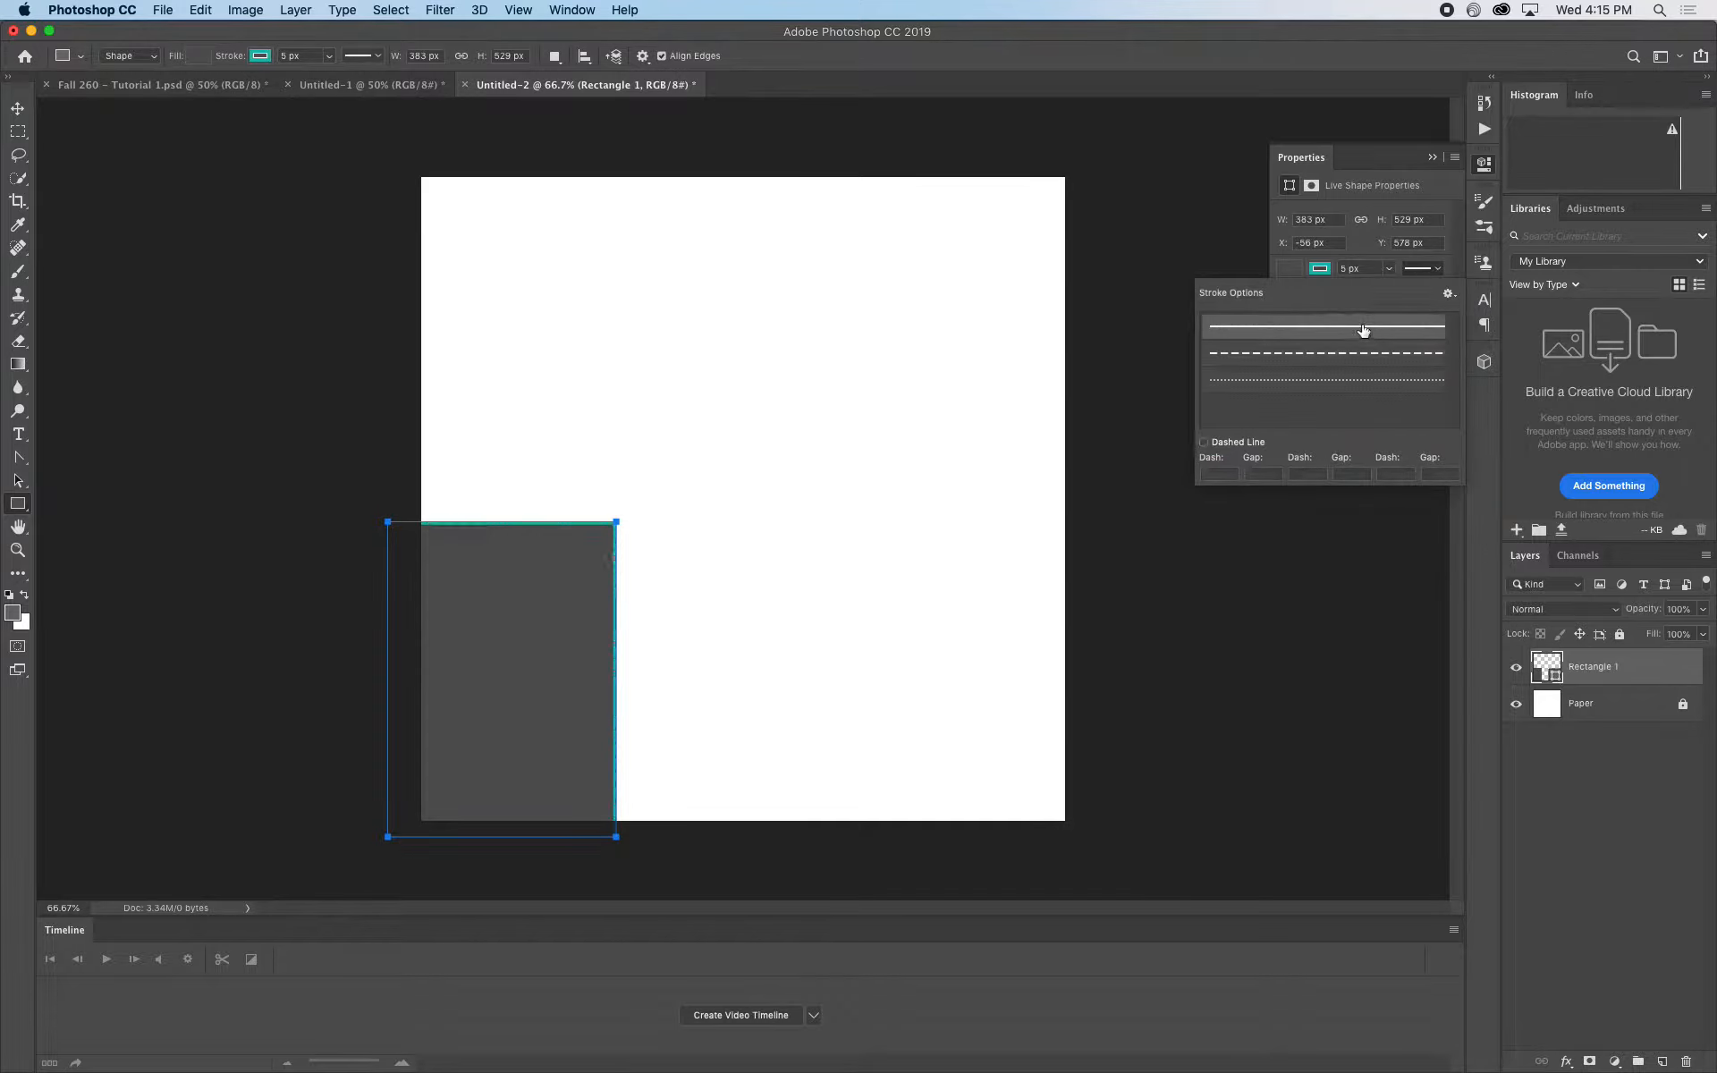
left_click(1413, 208)
left_click(1605, 845)
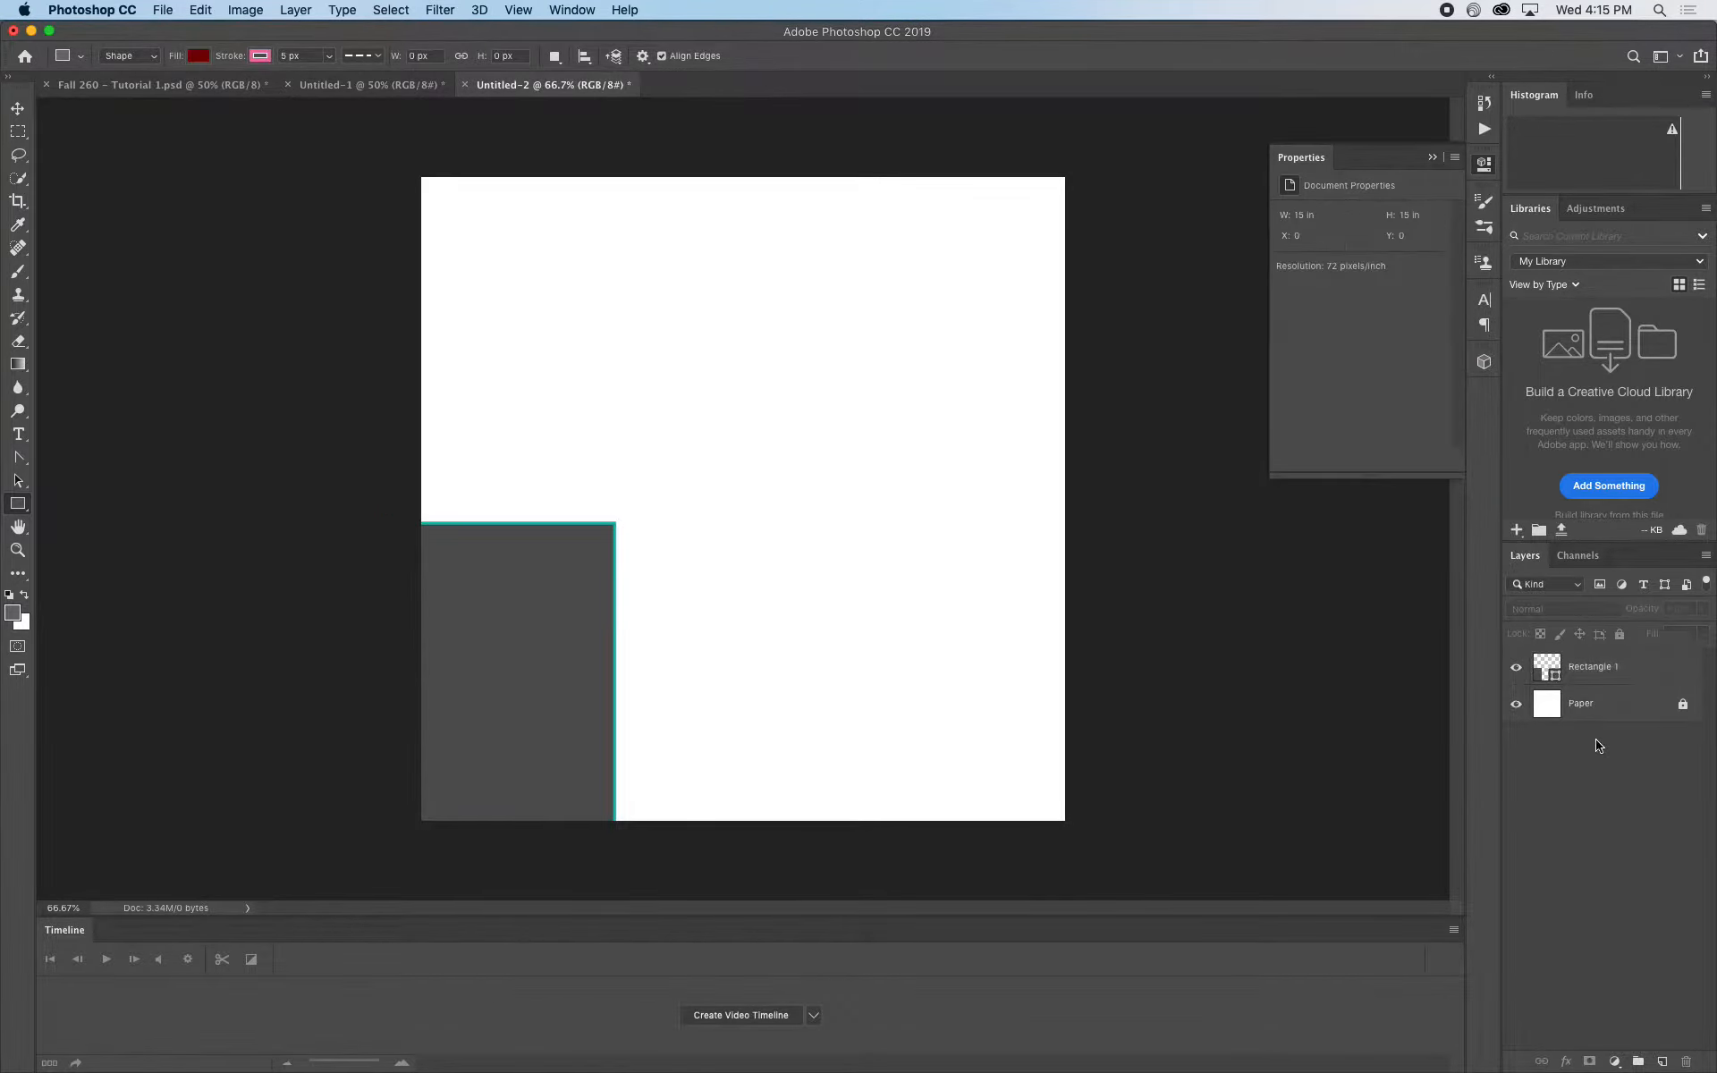
Rename the rectangle layer as Ledge and lock it fully
left_click(1587, 671)
double_click(1587, 668)
type("Ledge")
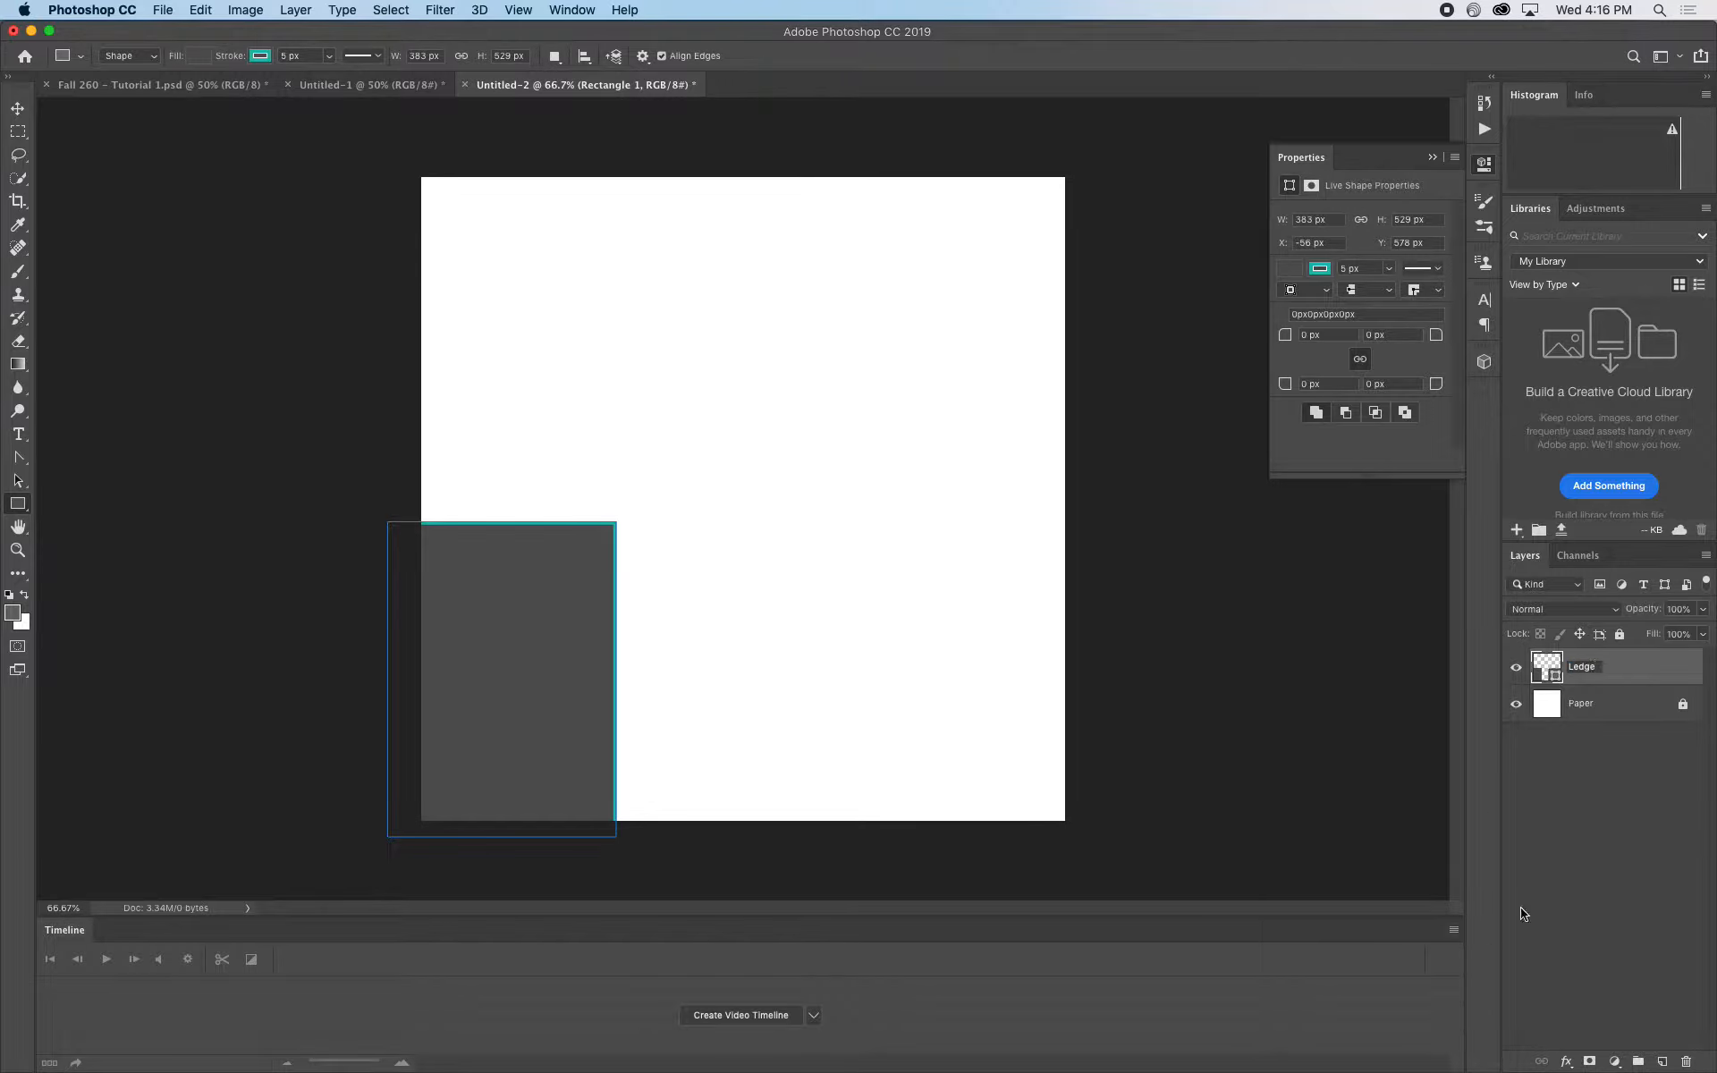
key("Return")
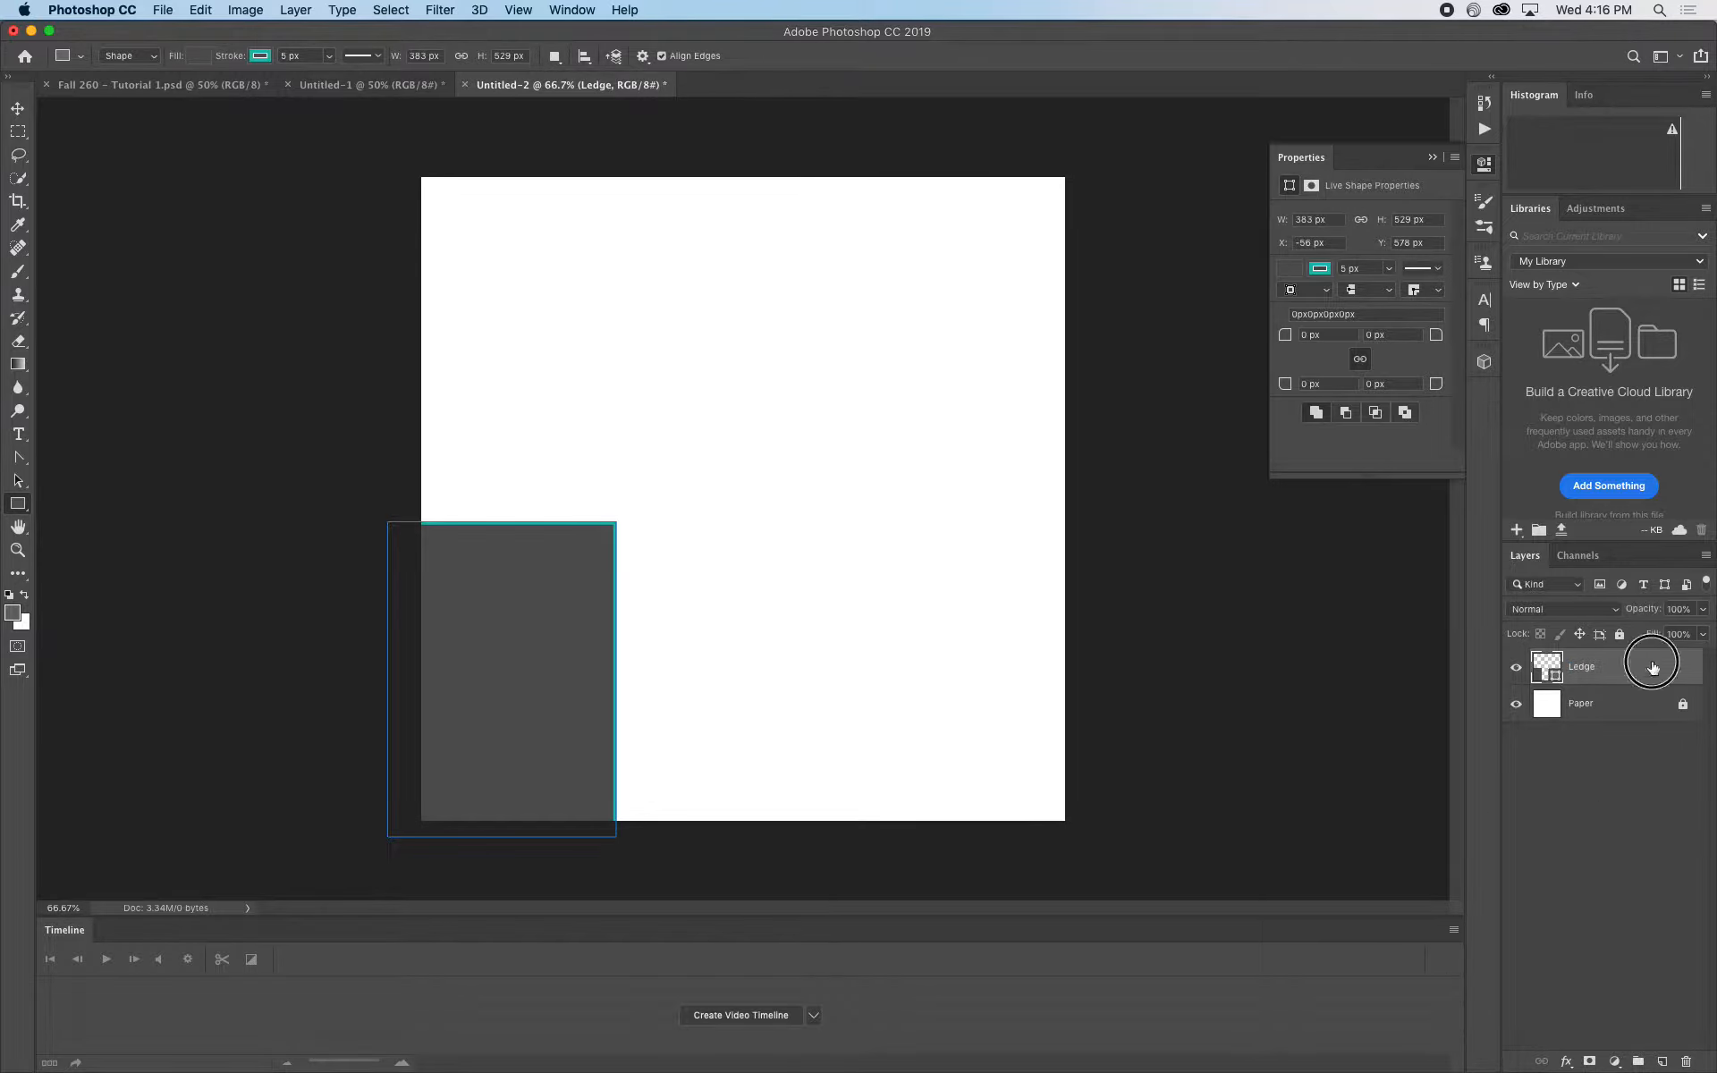
left_click(1619, 639)
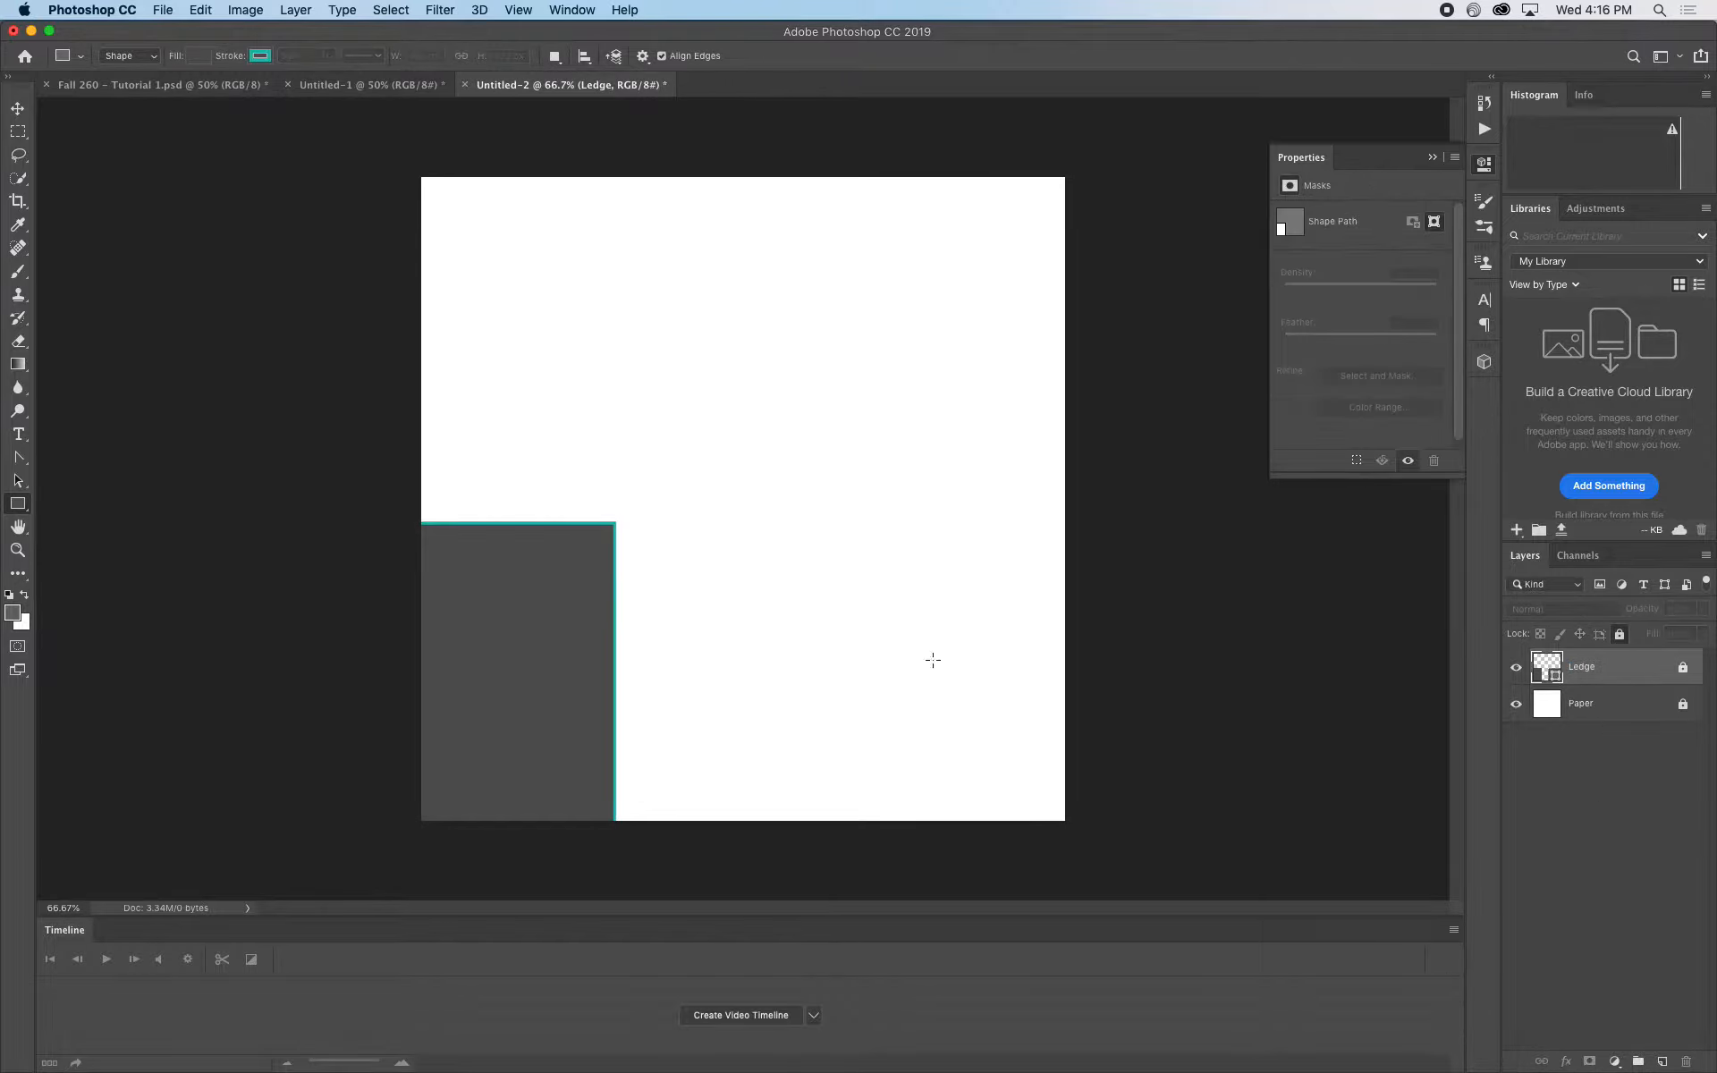
Draw a dark red circle about 185 px wide with a dashed pink stroke, resting on top of the ledge
right_click(34, 516)
left_click(93, 536)
left_click(1605, 726)
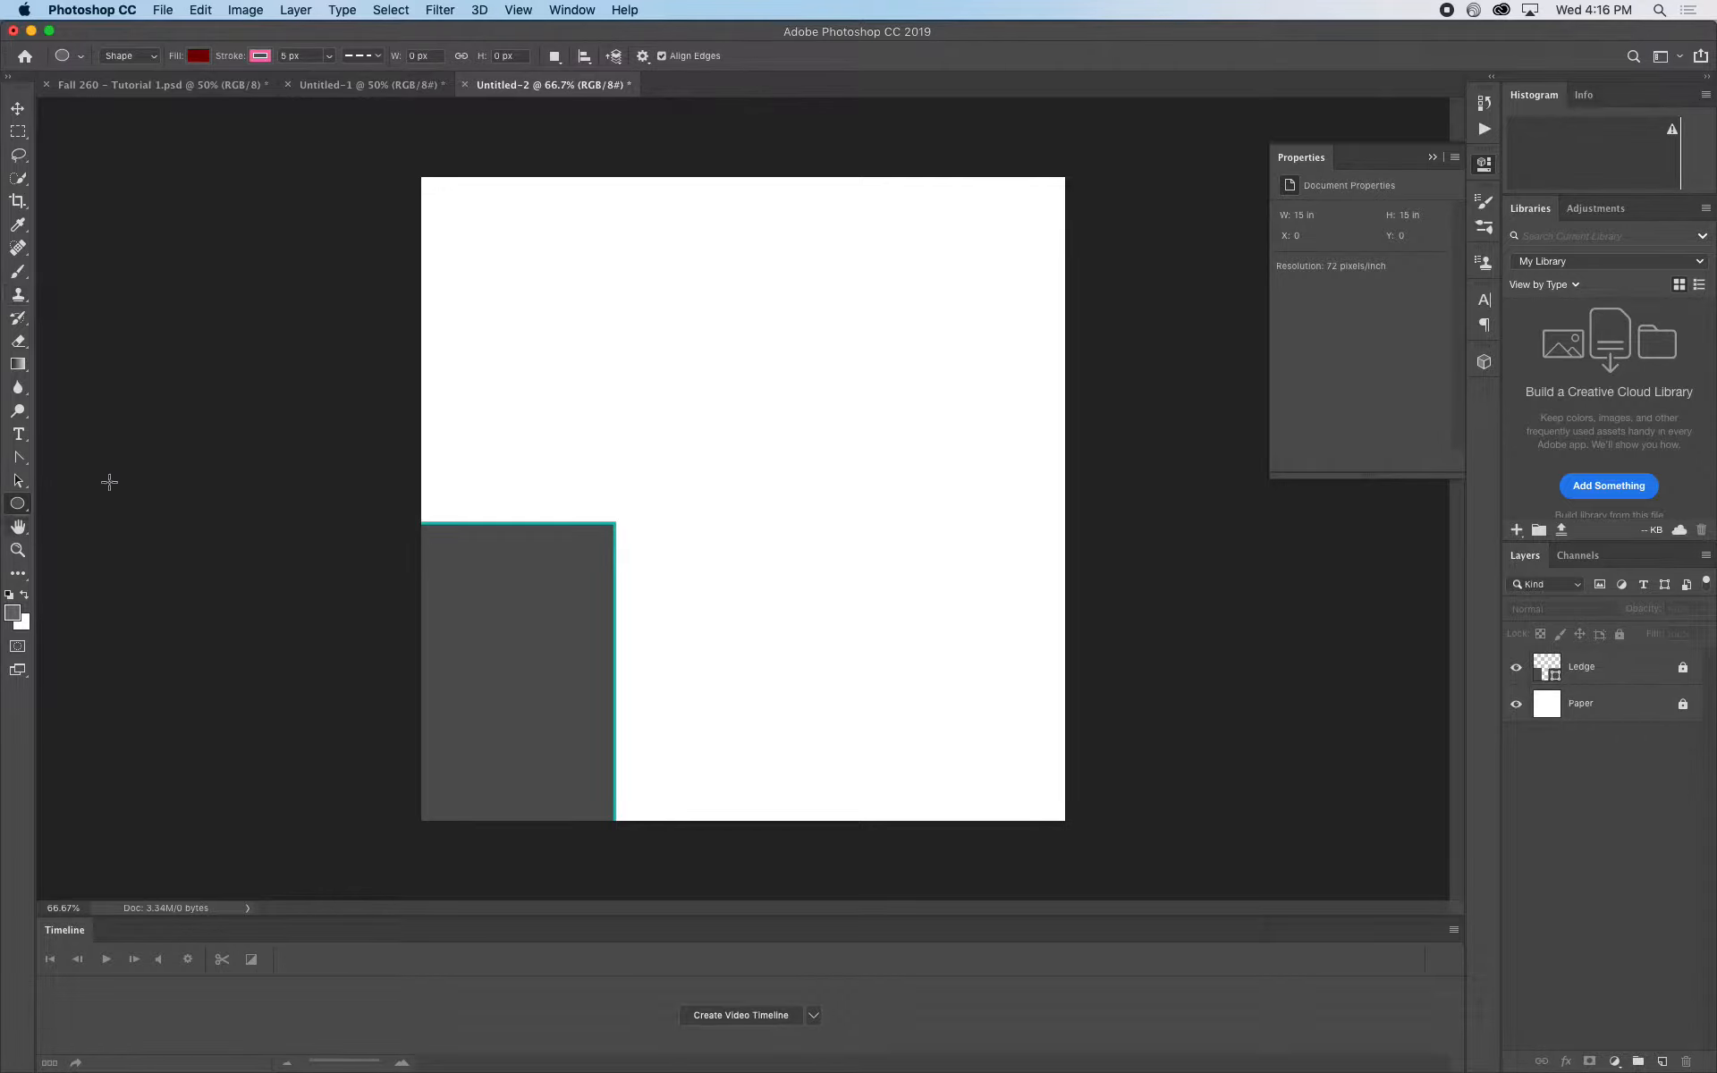
left_click_drag(471, 414, 1001, 689)
Duplicate the circle repeatedly along a bouncing path off the ledge until the copies leave the canvas's right edge
key("v")
left_click_drag(1003, 688, 964, 637, "alt")
left_click_drag(965, 637, 853, 614, "alt")
left_click_drag(822, 649, 1059, 761, "alt")
left_click_drag(1055, 763, 1129, 759, "alt")
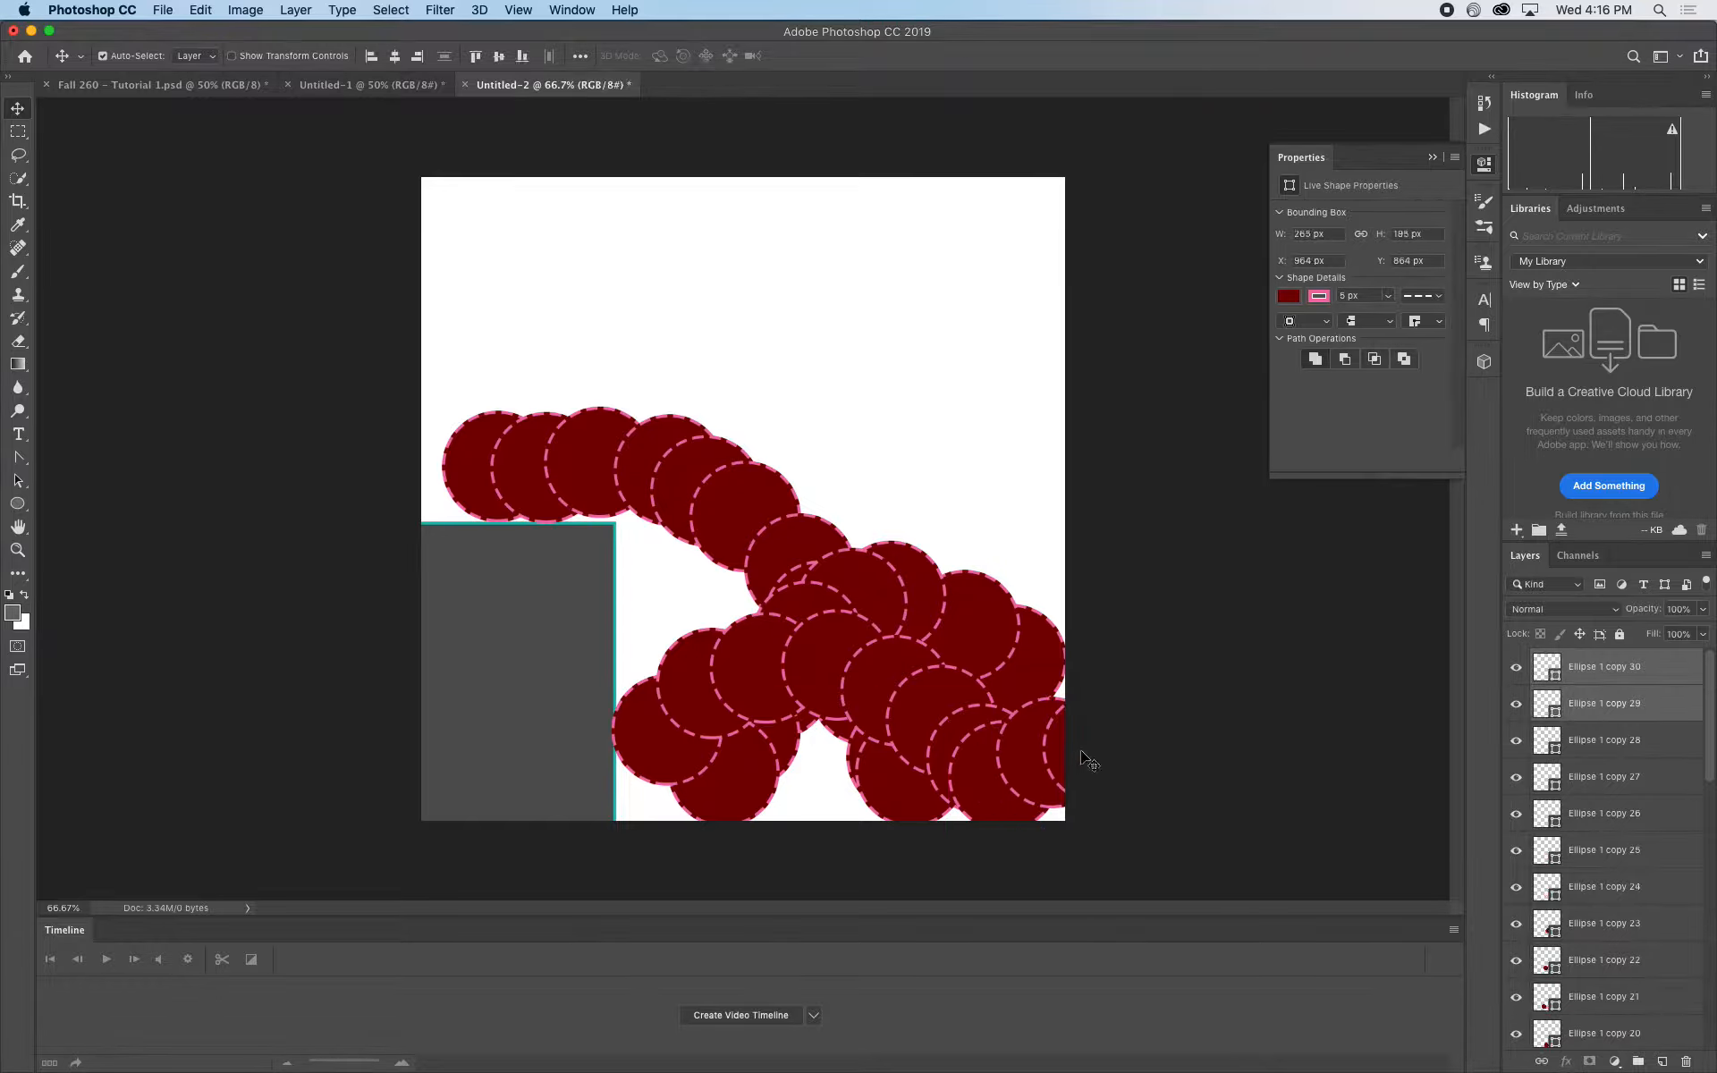
left_click(1216, 755)
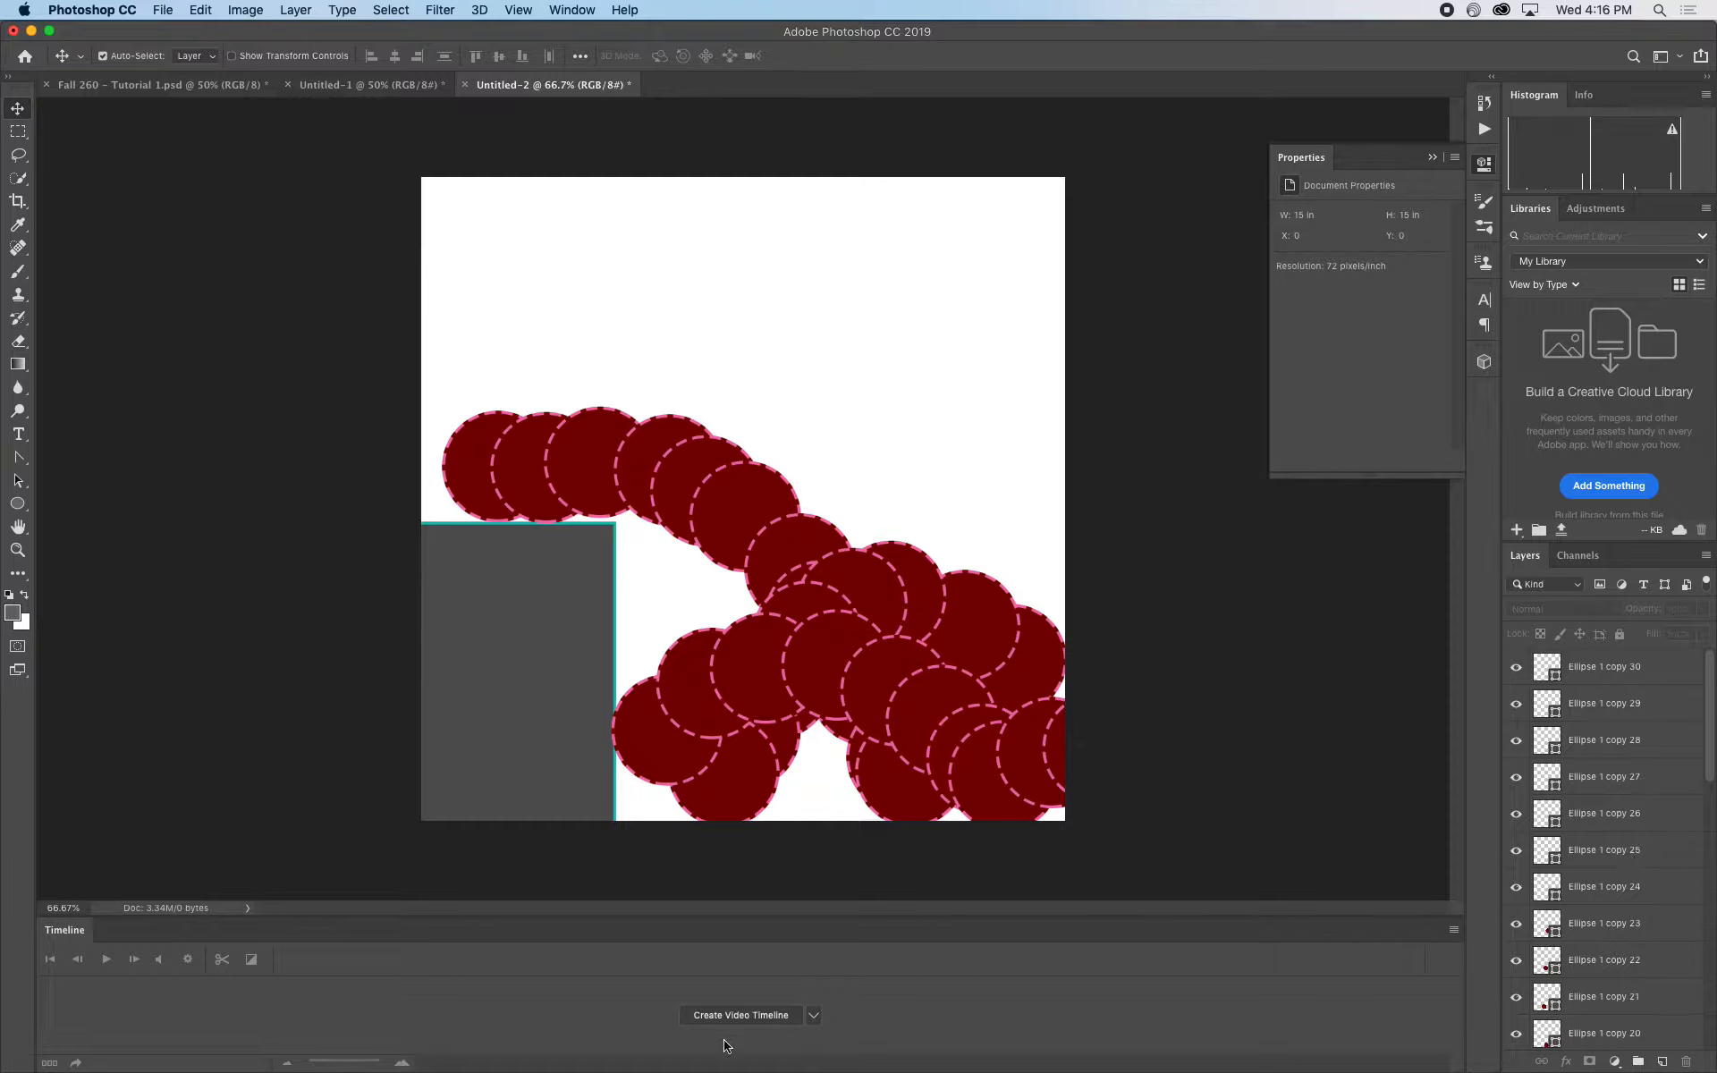
left_click(812, 1016)
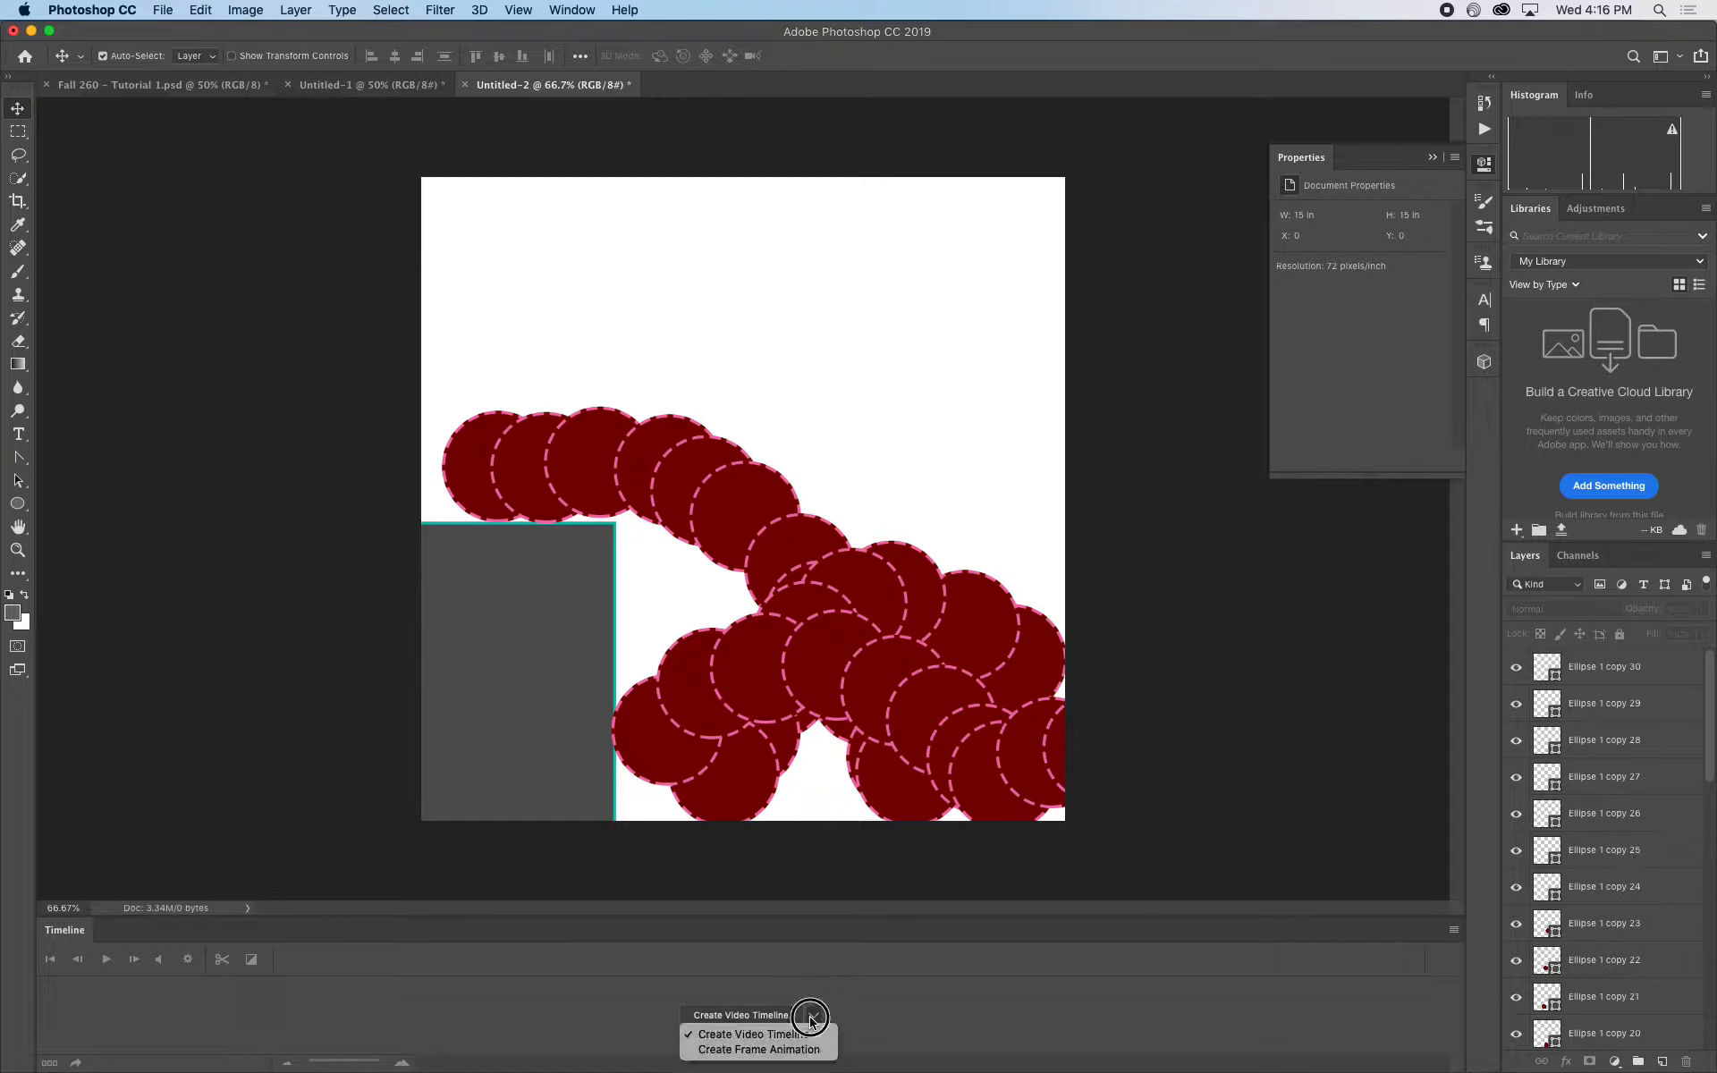
left_click(807, 1051)
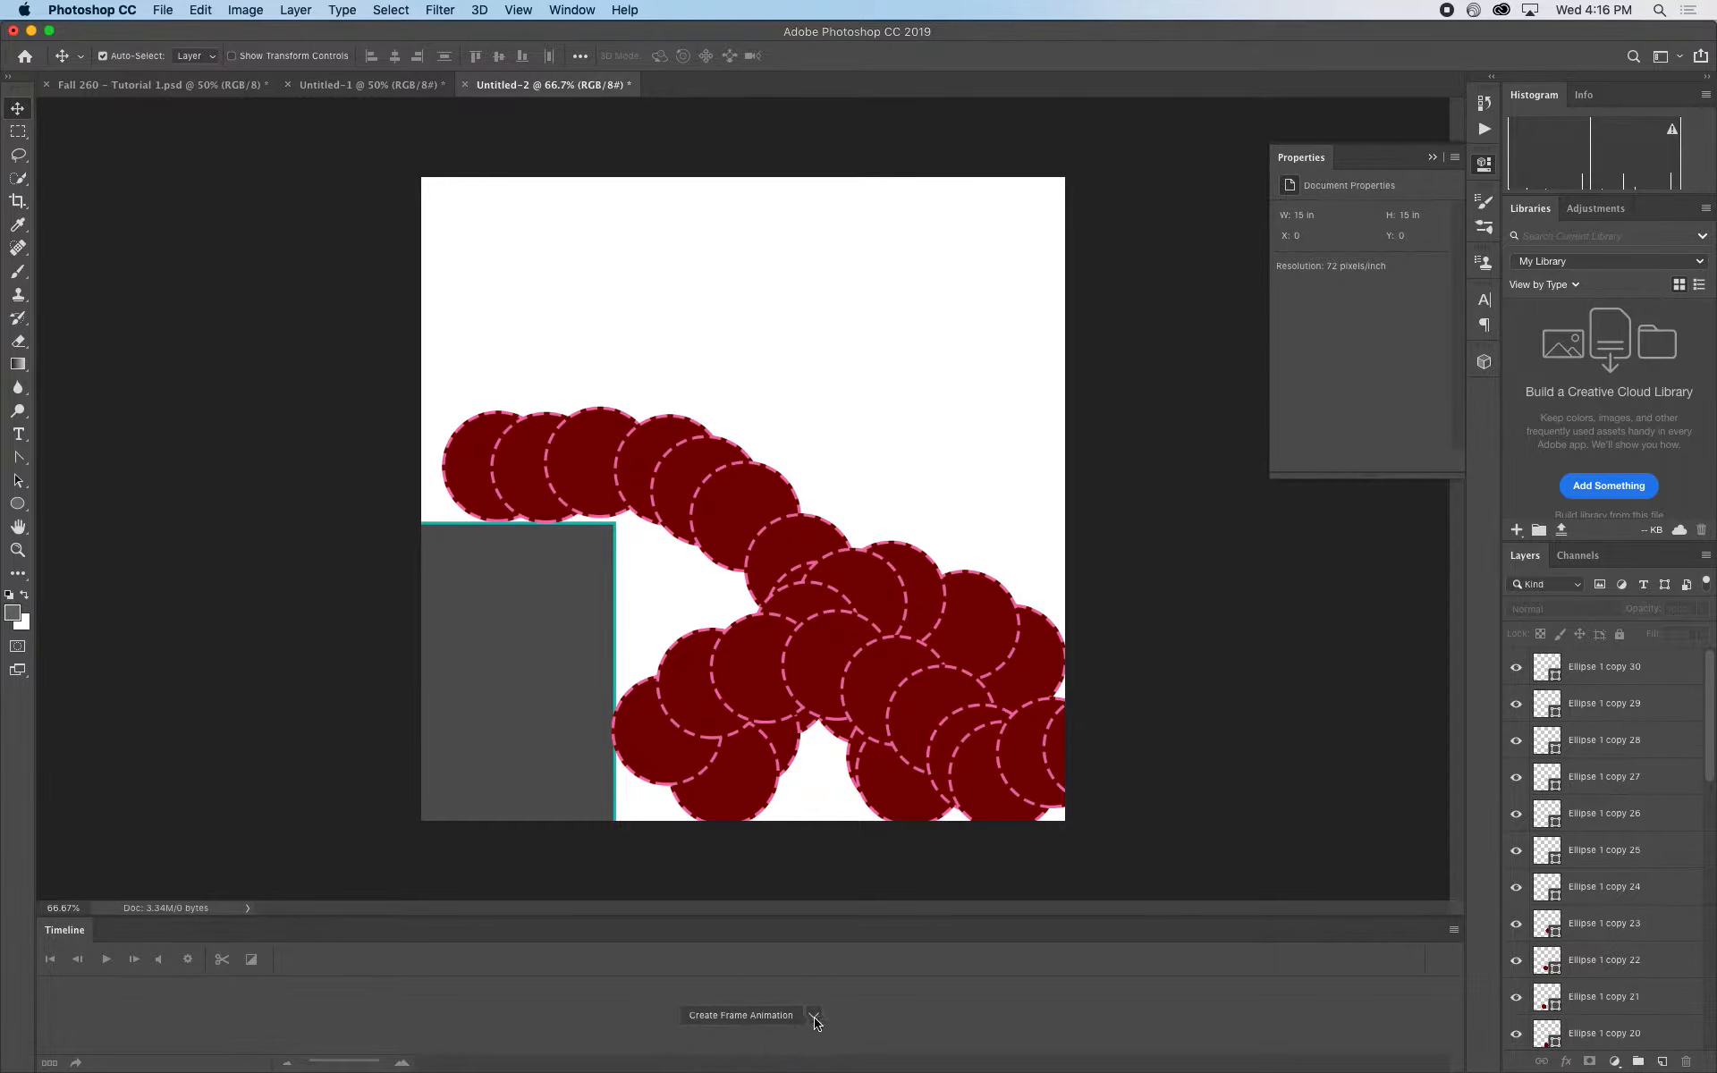
left_click(818, 1021)
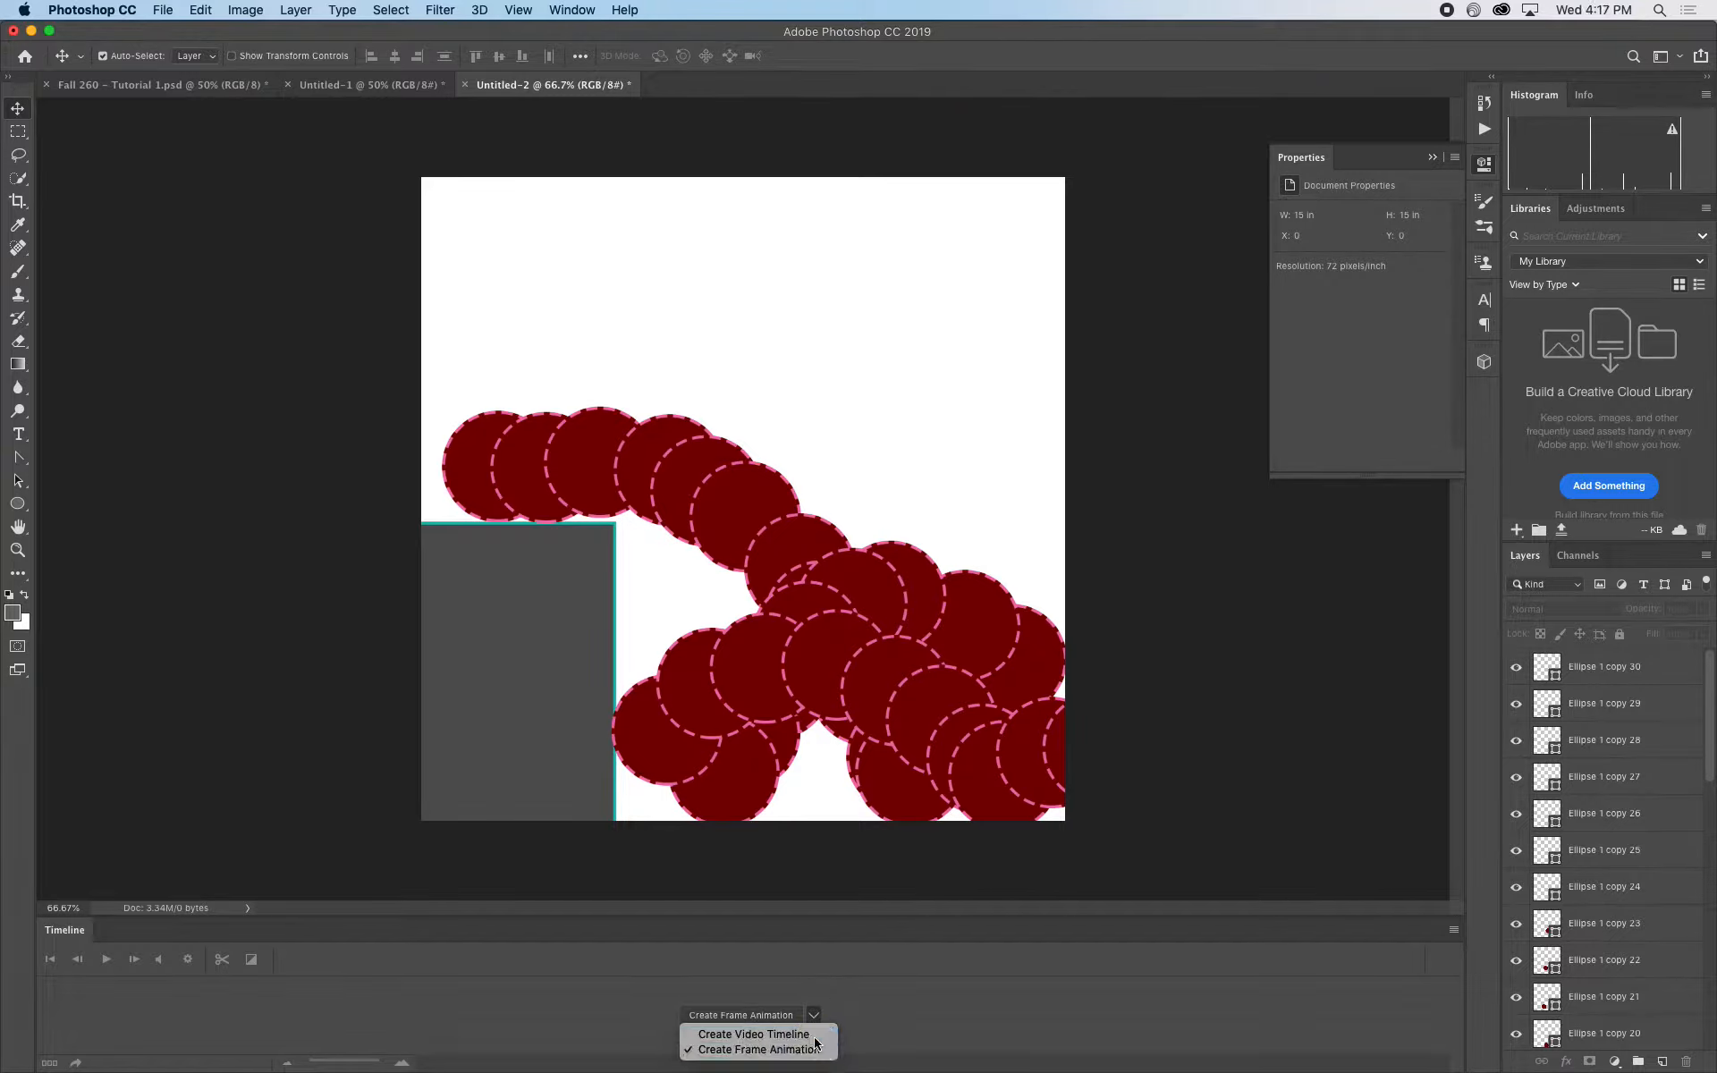
left_click(809, 1033)
left_click(814, 1023)
left_click(815, 1049)
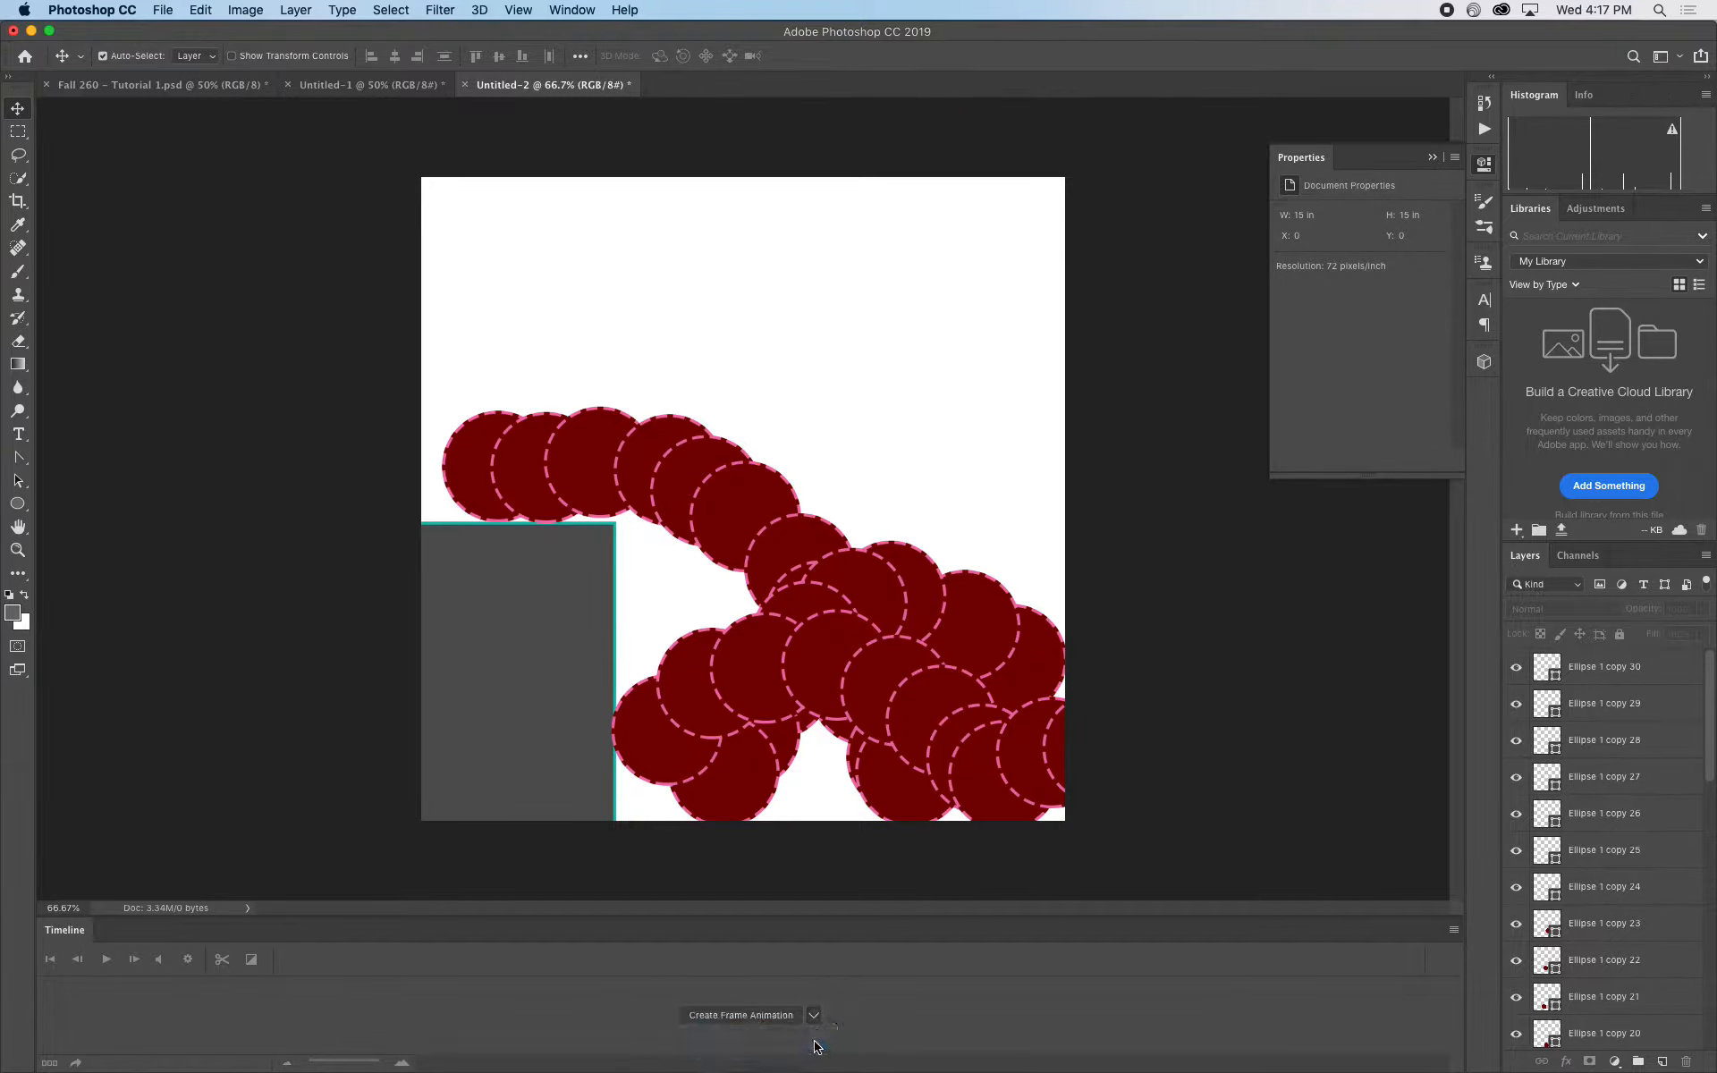
left_click(814, 1015)
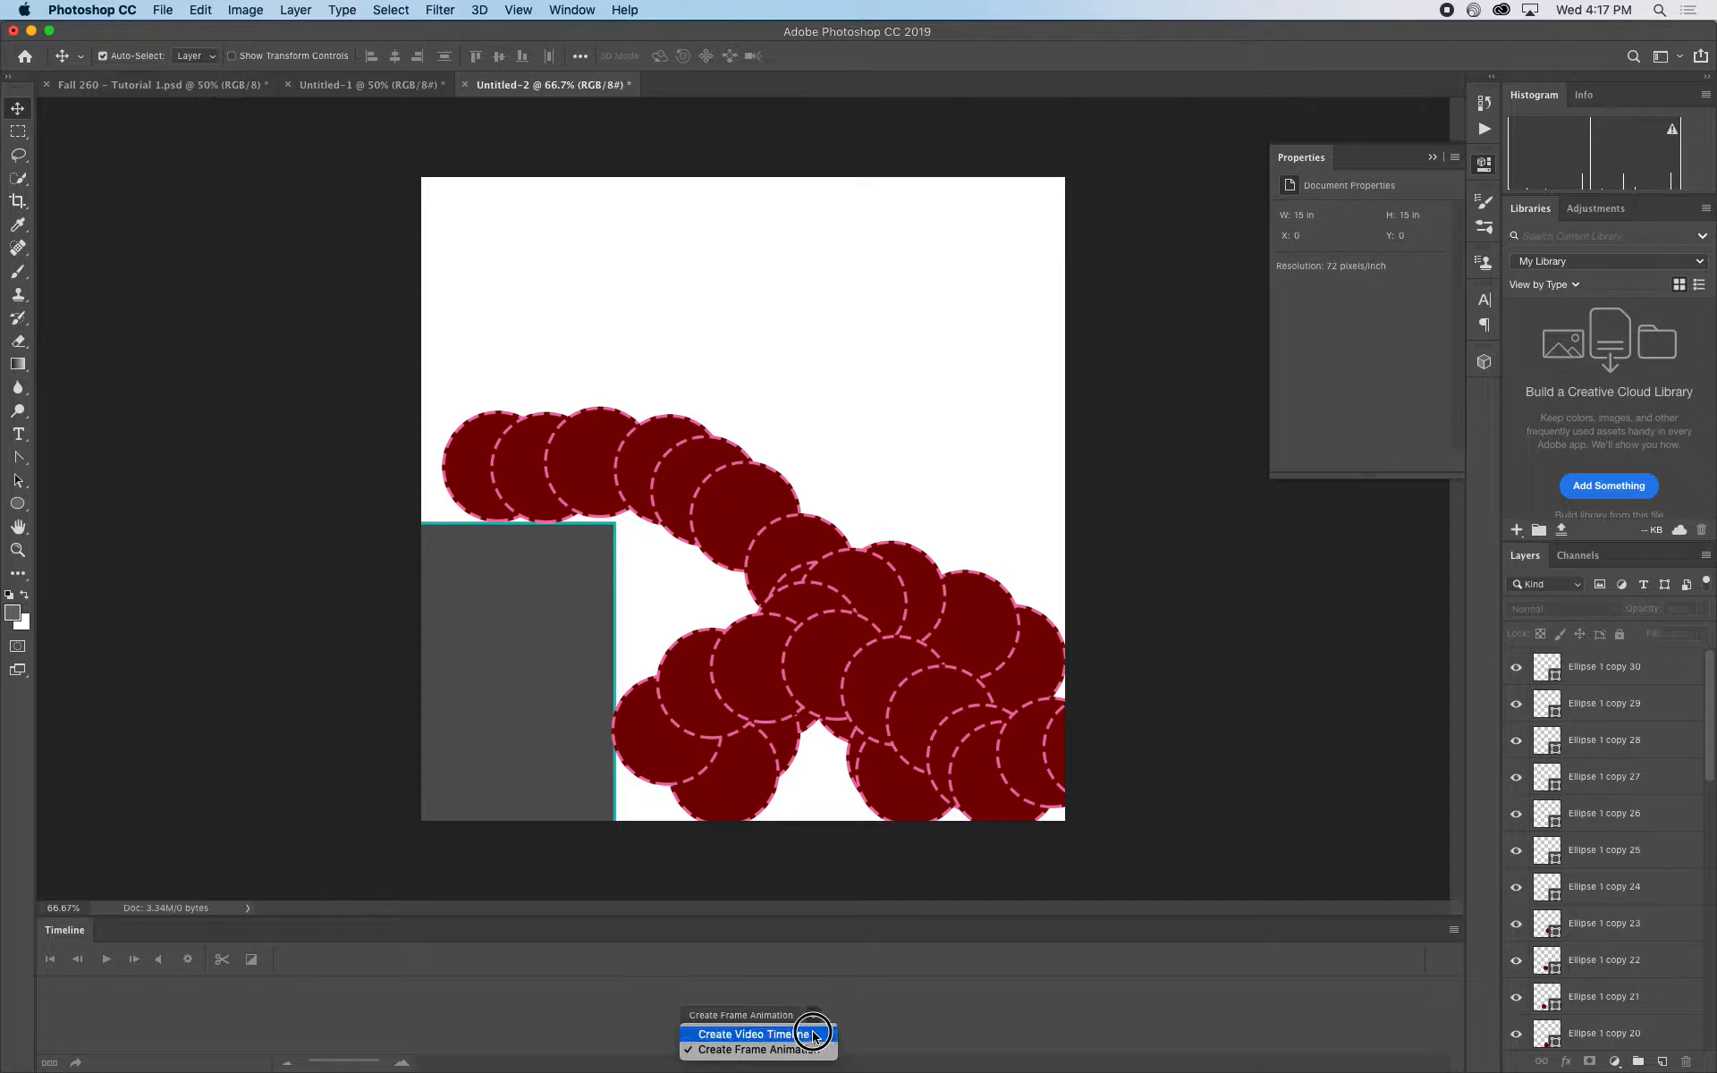
left_click(810, 1031)
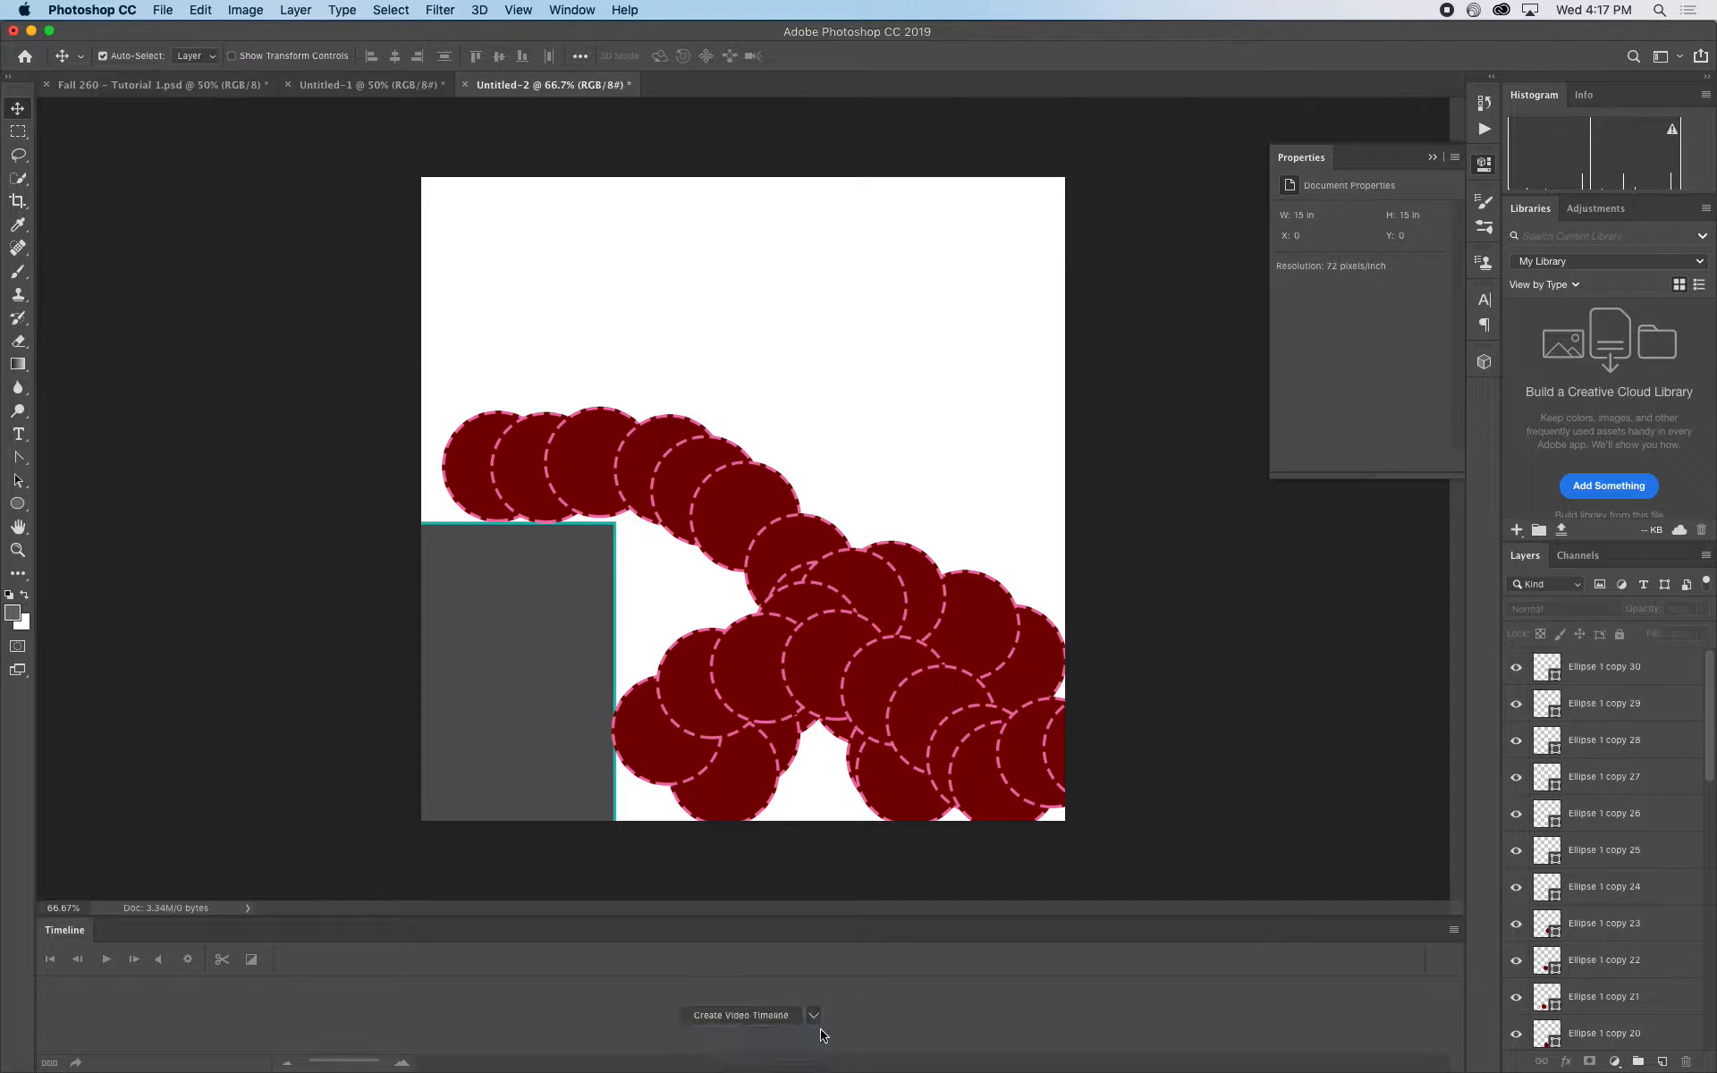
Create a video timeline, enlarge its area, and scrub the playhead across it and back to the start
left_click(766, 1018)
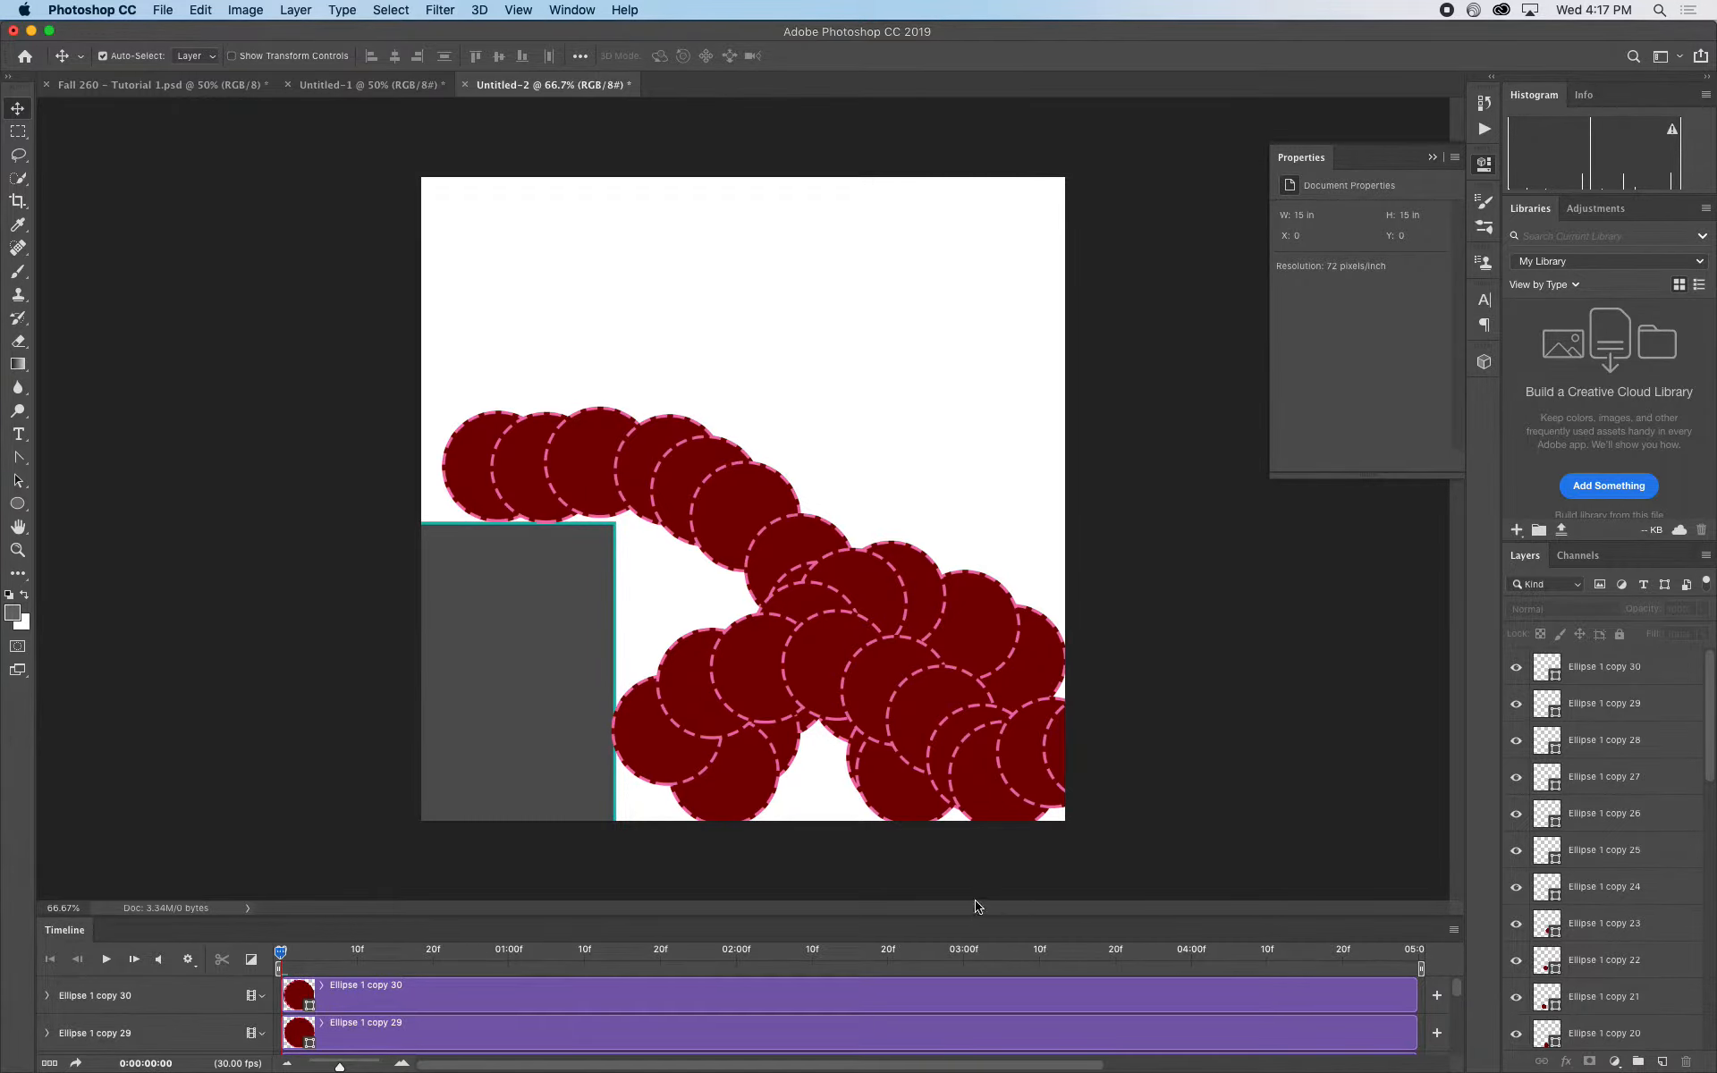
left_click_drag(975, 914, 984, 668)
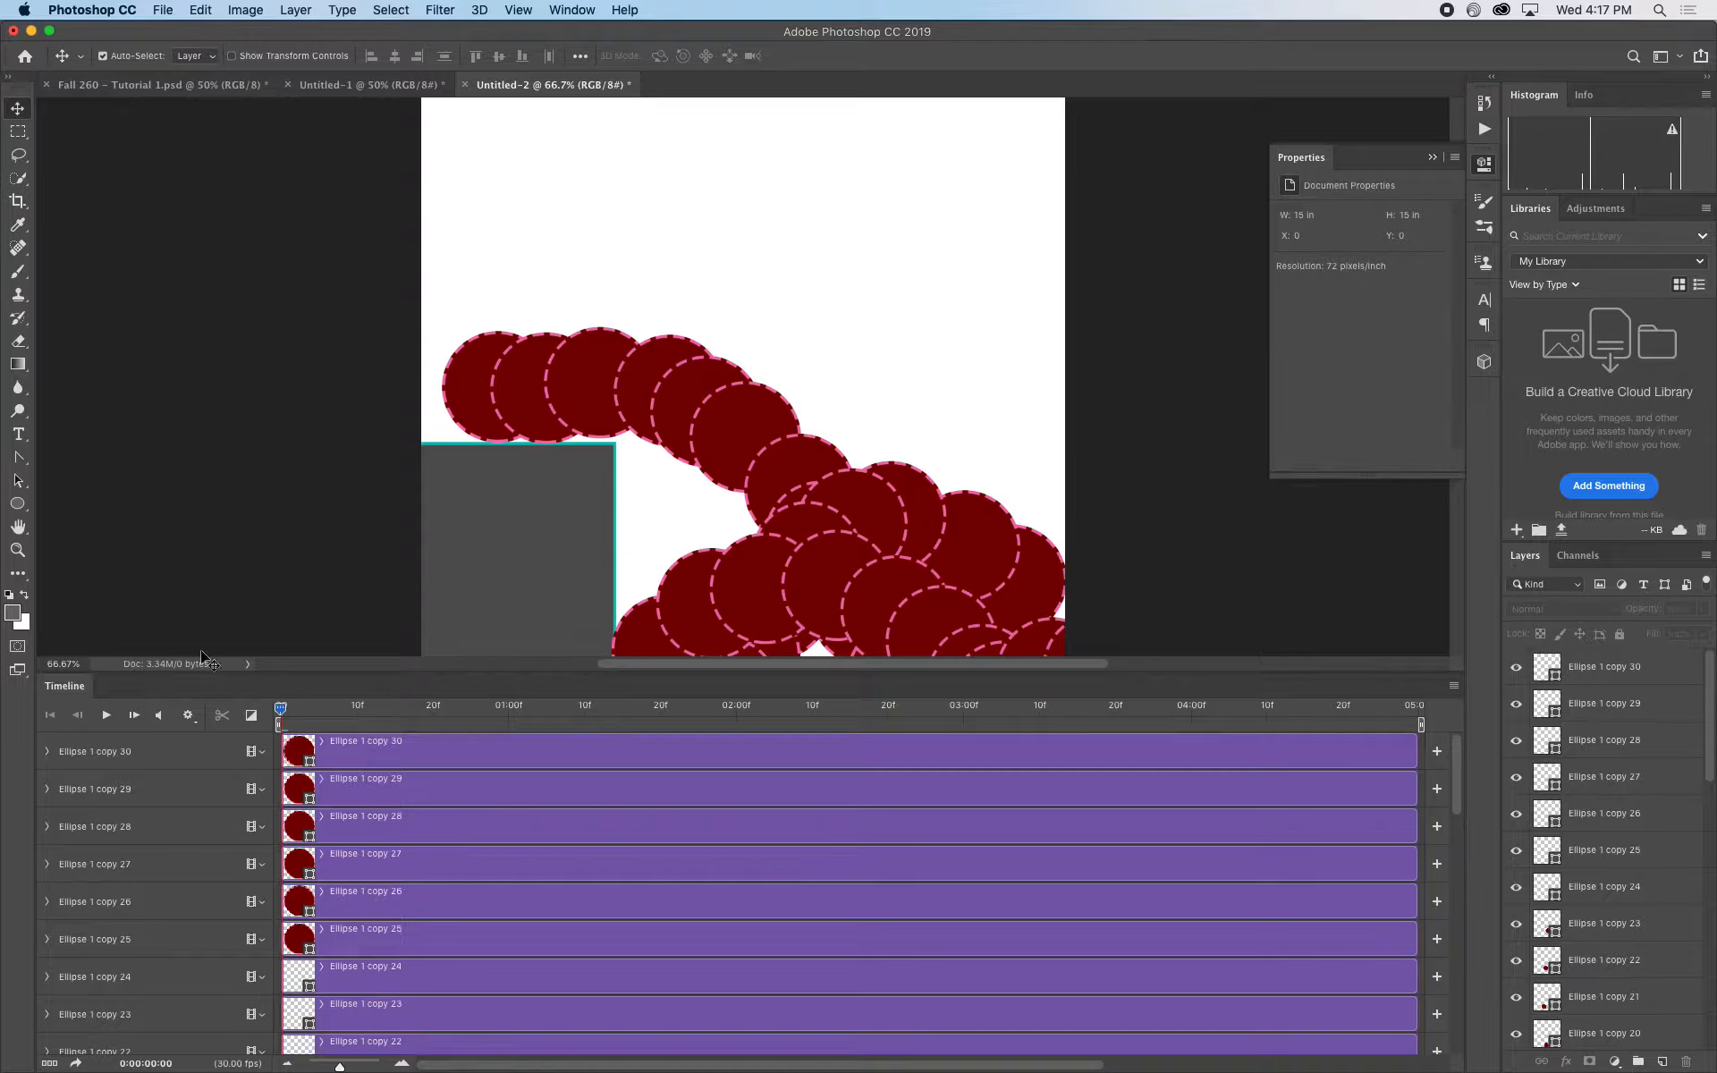
left_click_drag(315, 710, 1391, 794)
left_click_drag(2, 800, 161, 793)
left_click_drag(280, 714, 244, 756)
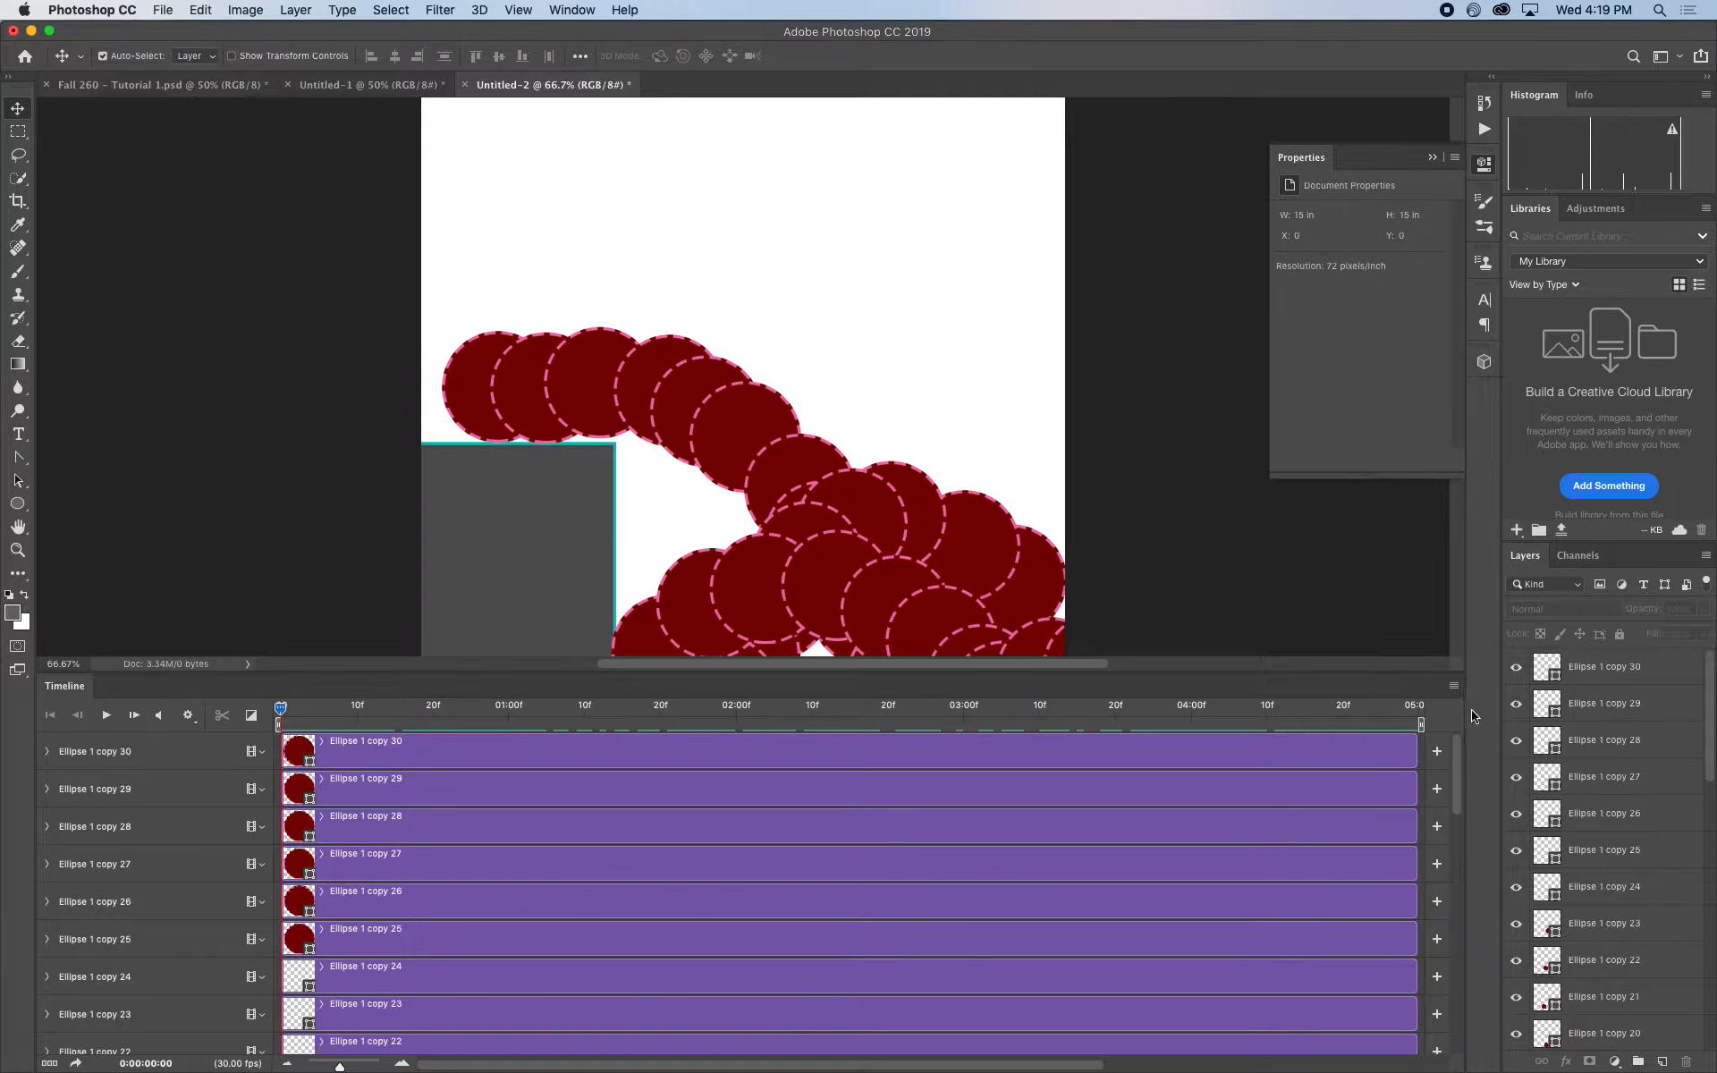
Set the timeline frame rate to 12 fps
left_click(1454, 686)
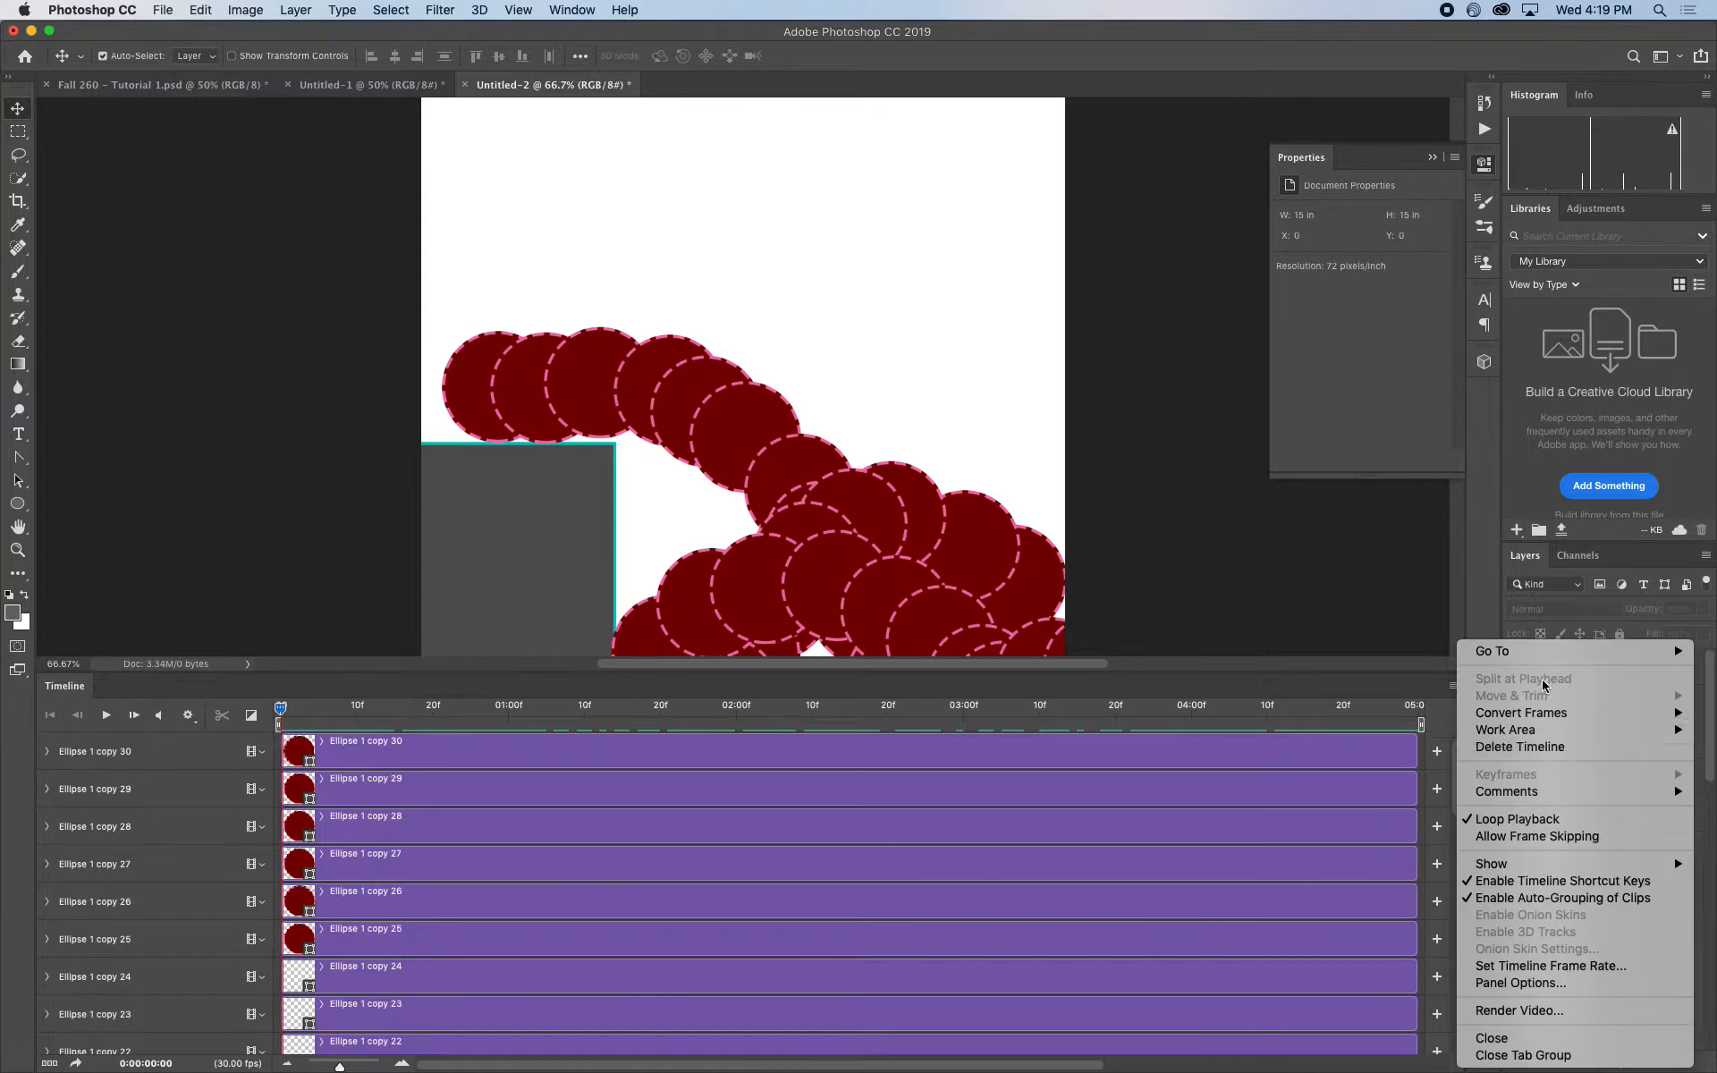
left_click(1569, 972)
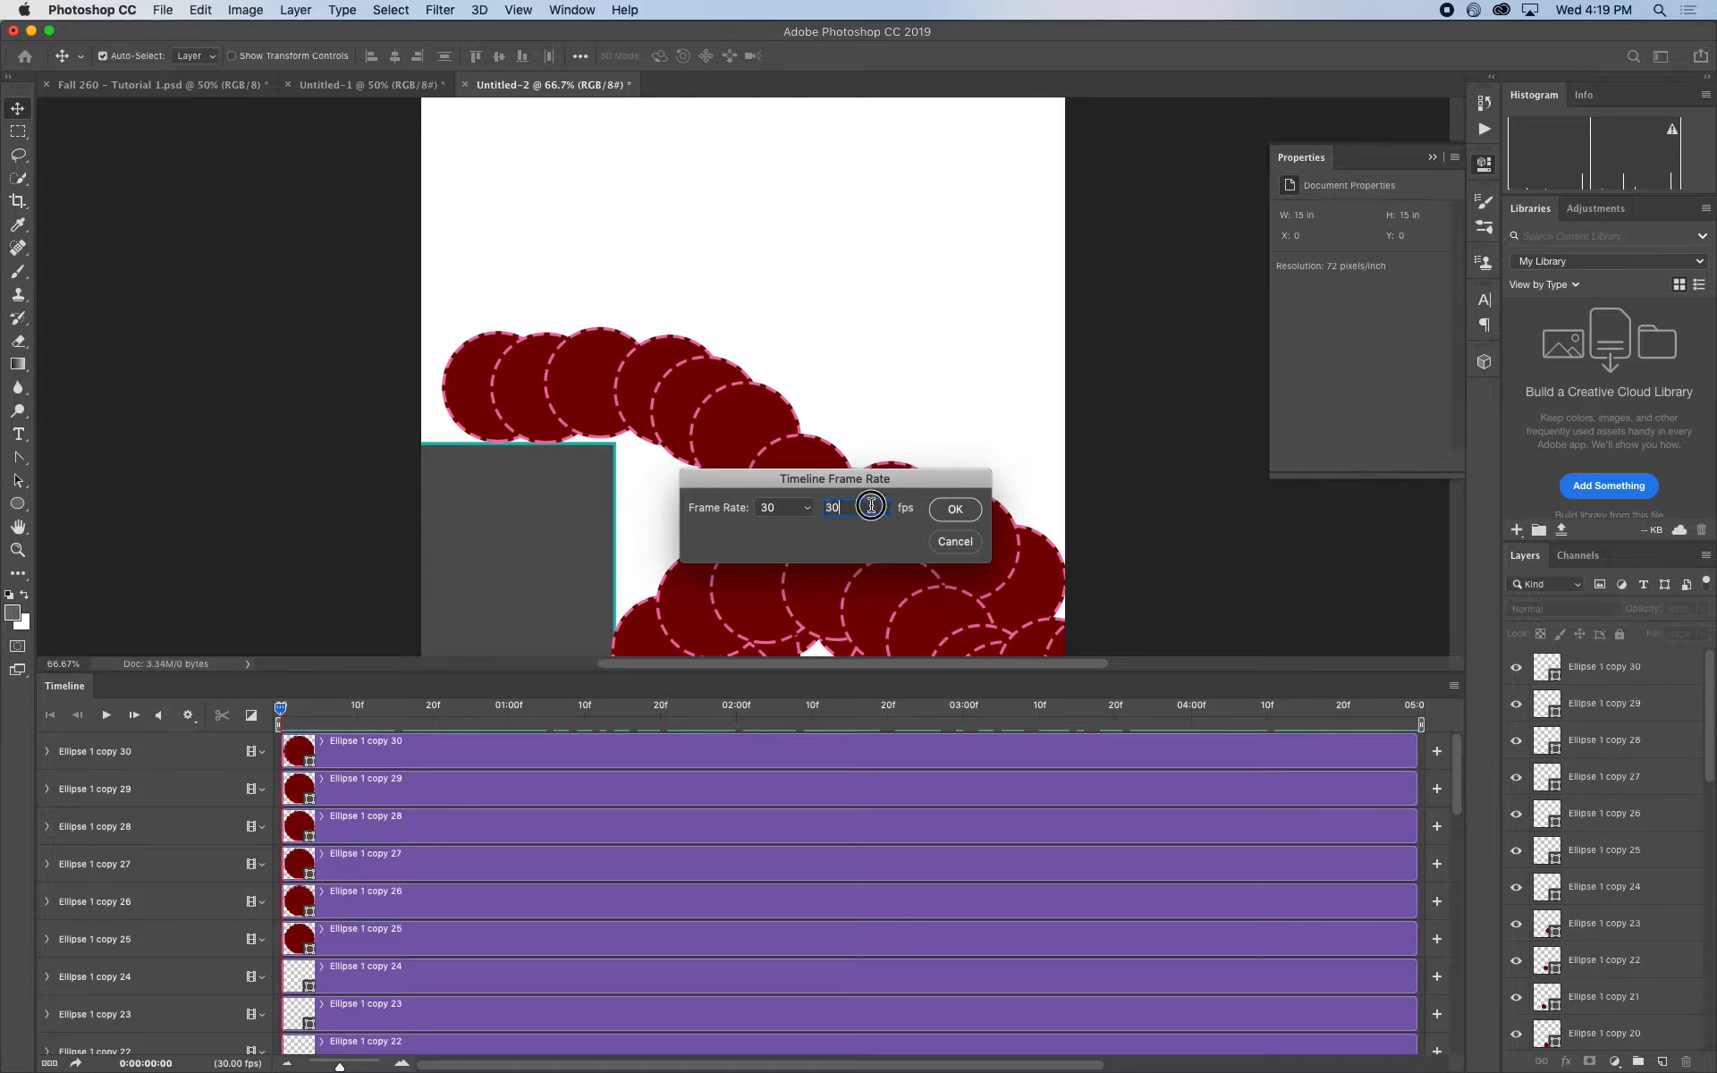
type("12")
left_click(946, 512)
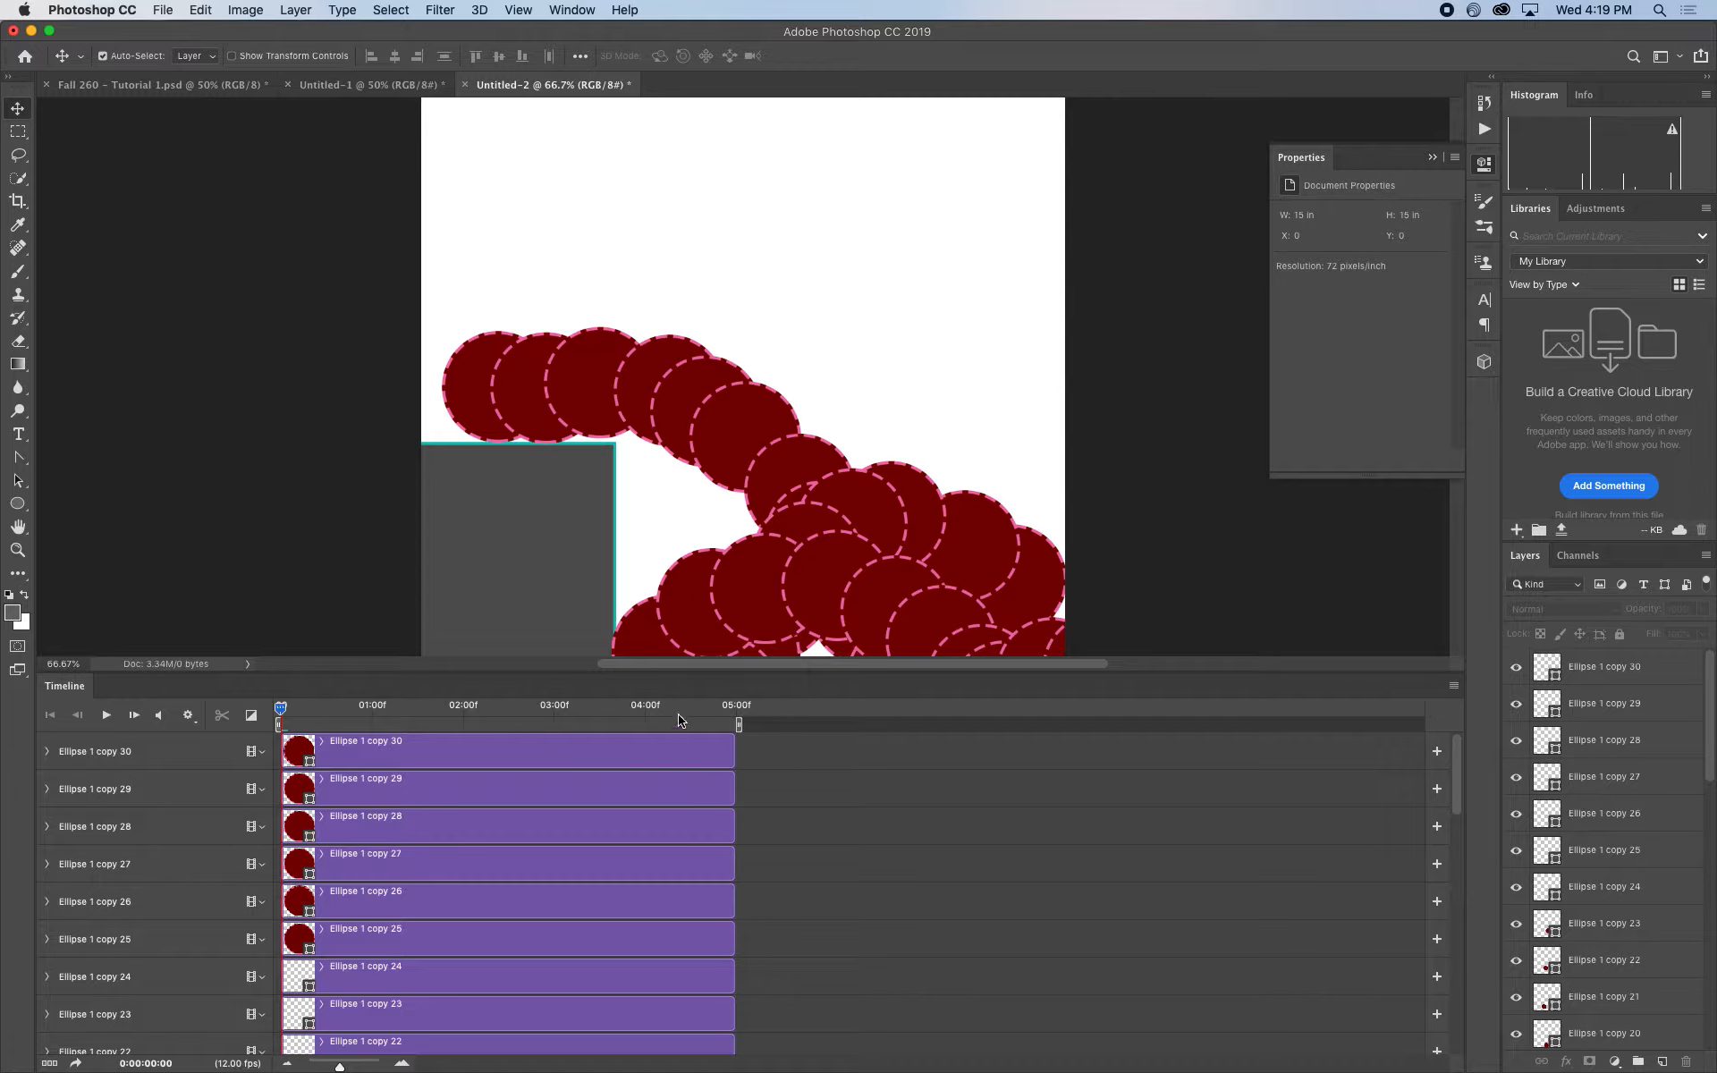
left_click_drag(681, 716, 188, 749)
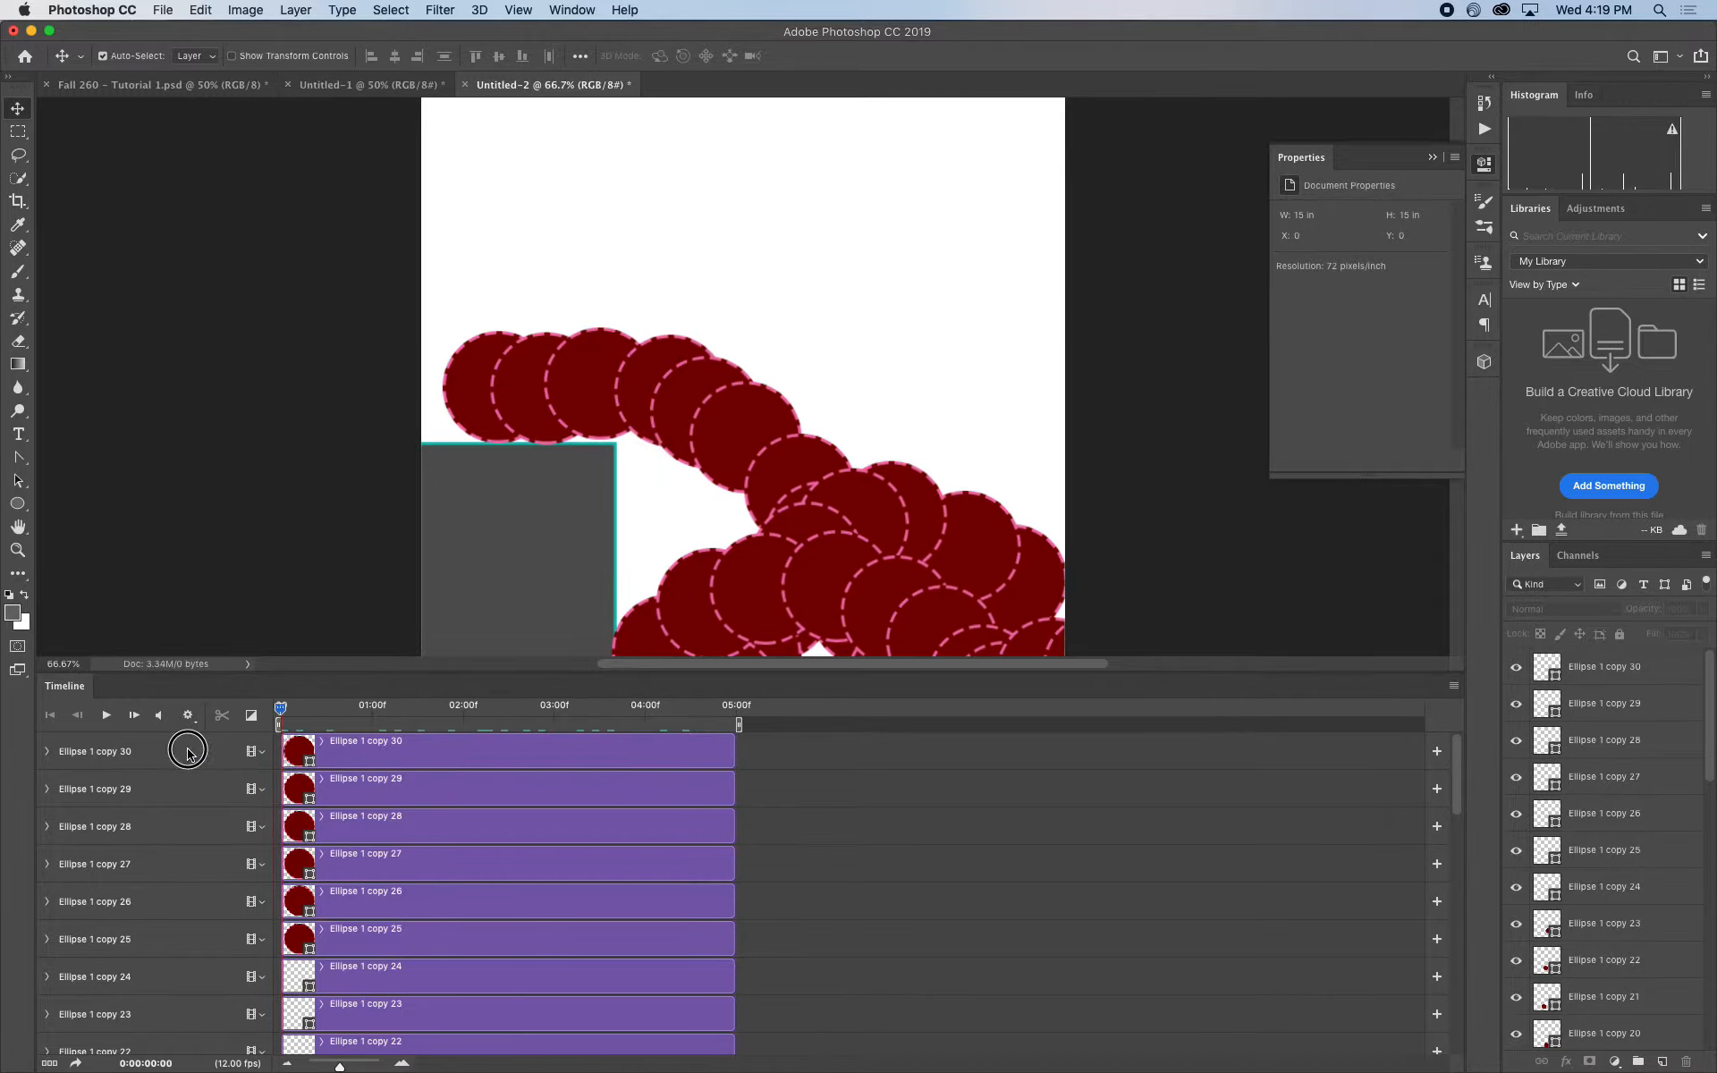
Examine the timeline's options for showing clips and converting frames
left_click(1454, 685)
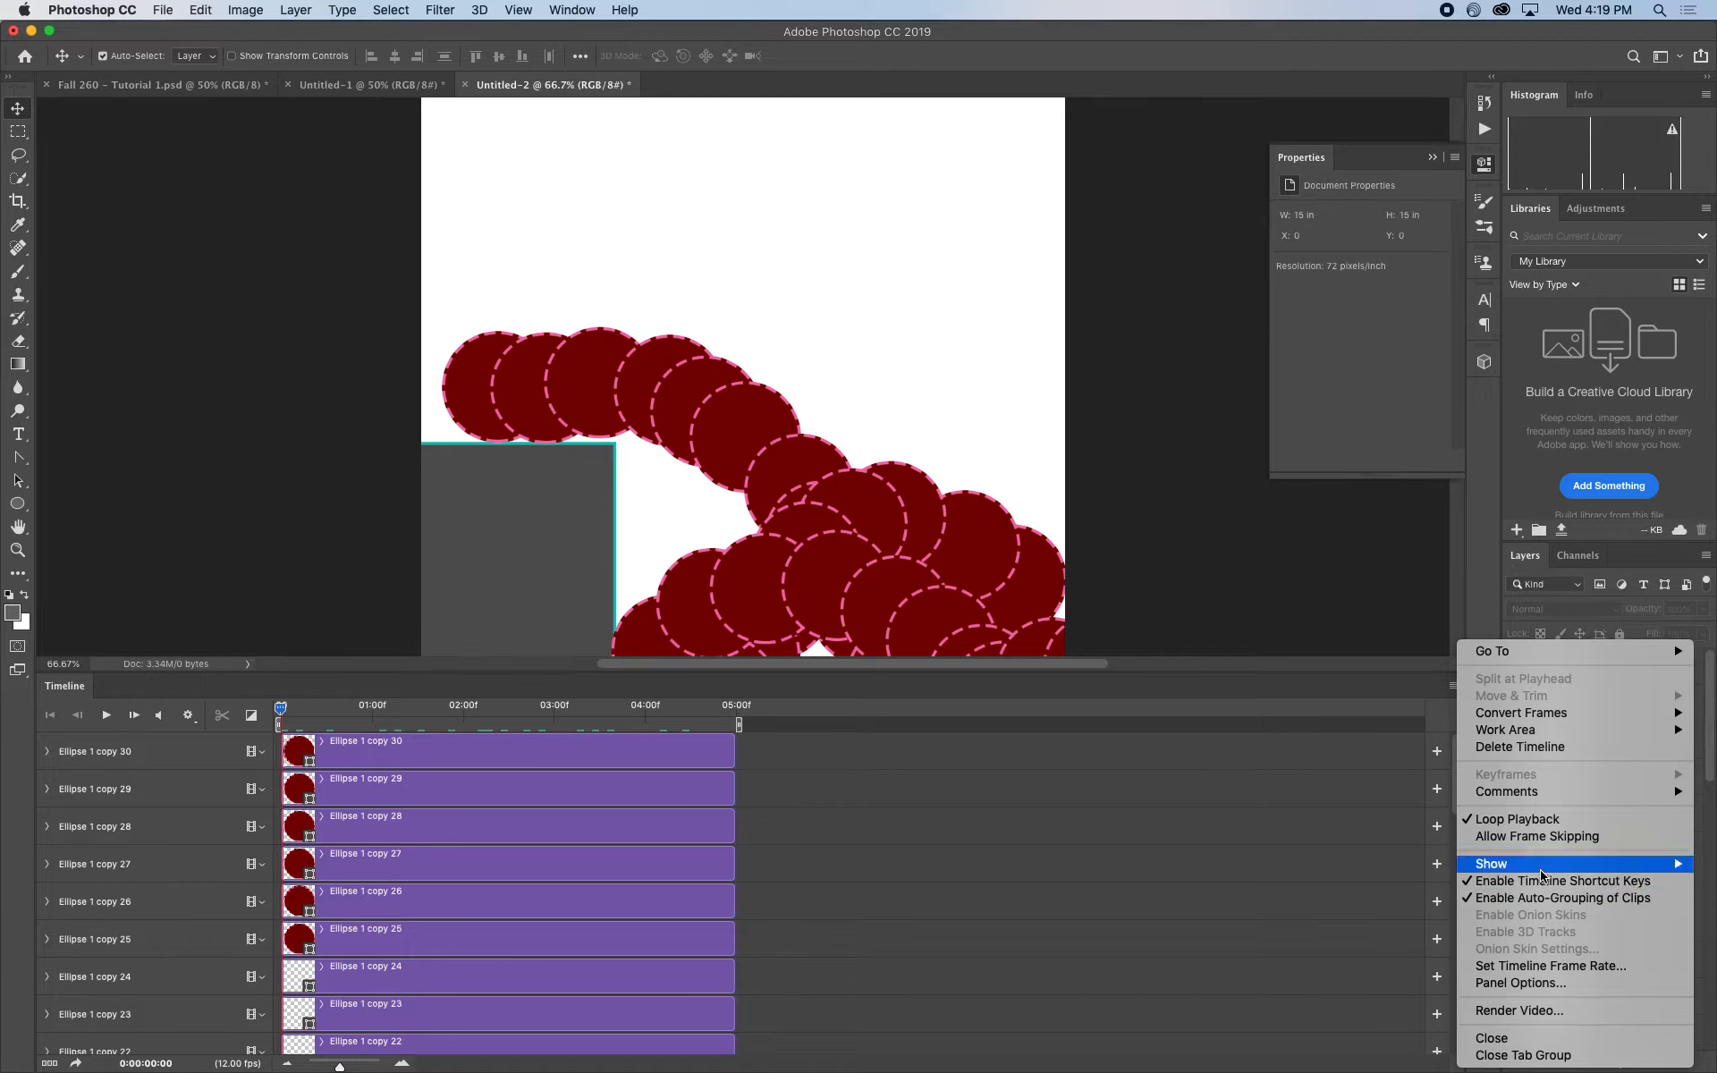
mouse_move(1540, 872)
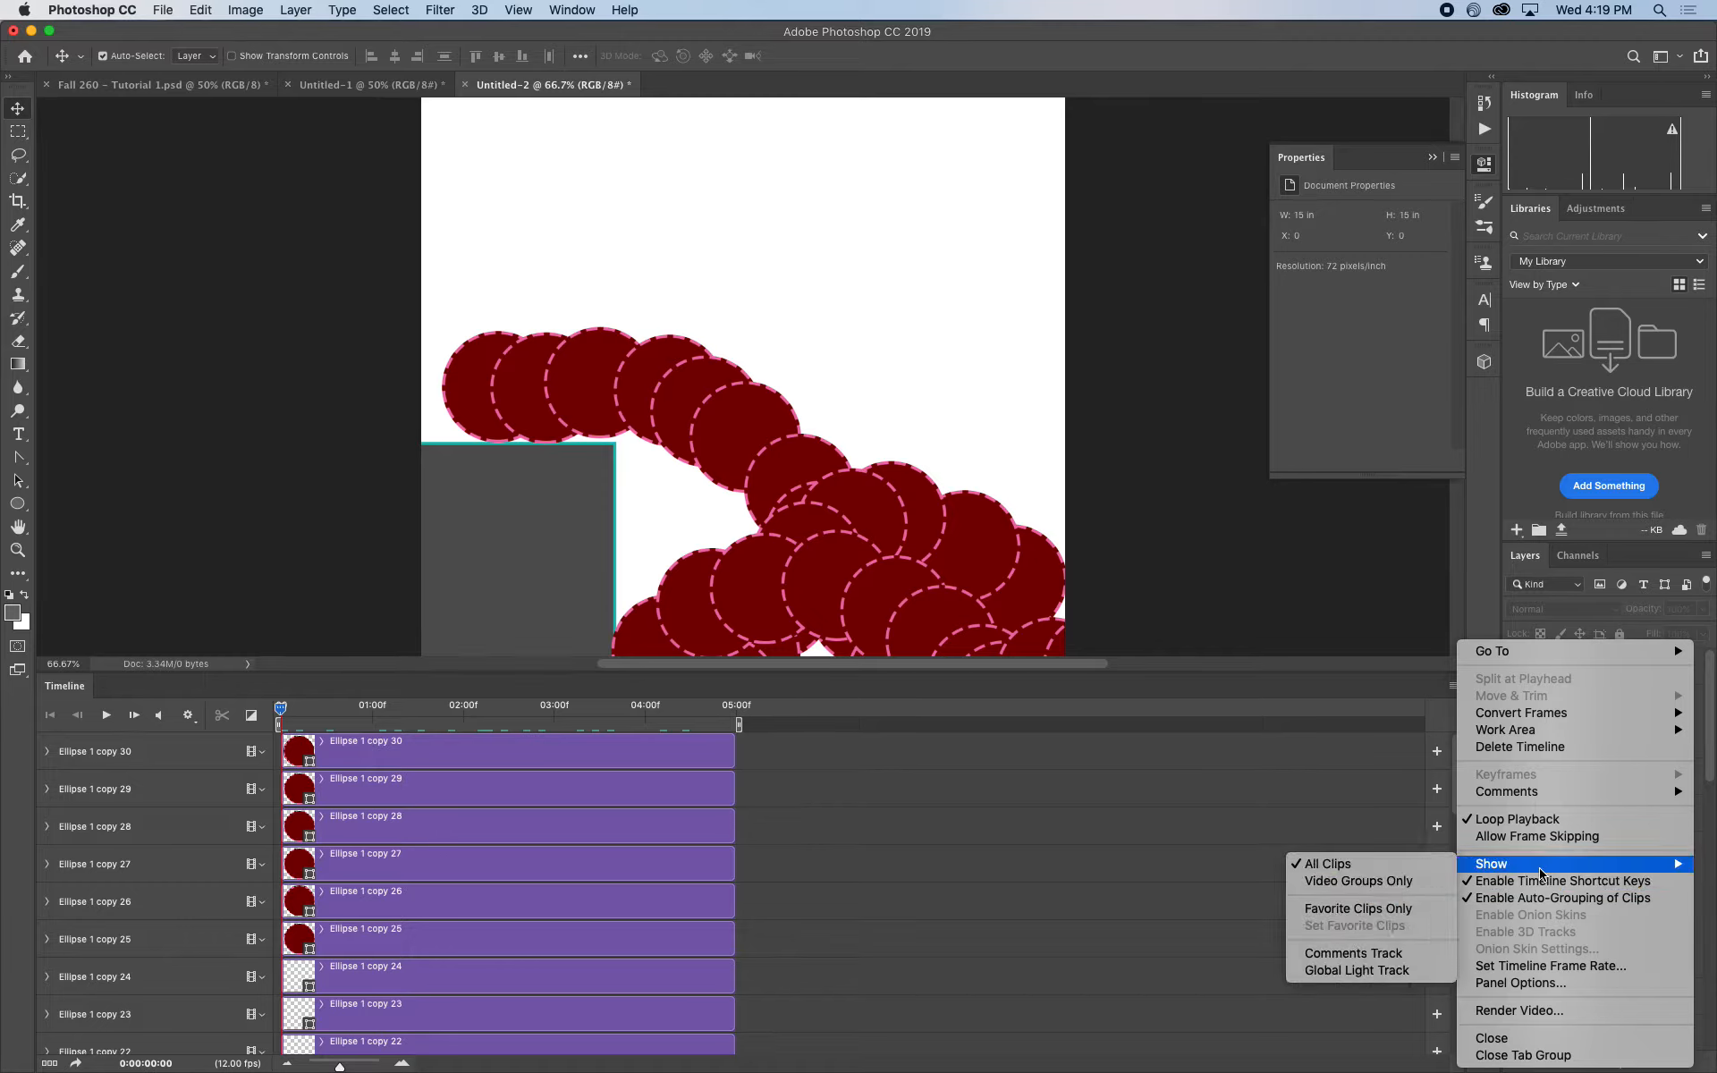
mouse_move(1514, 794)
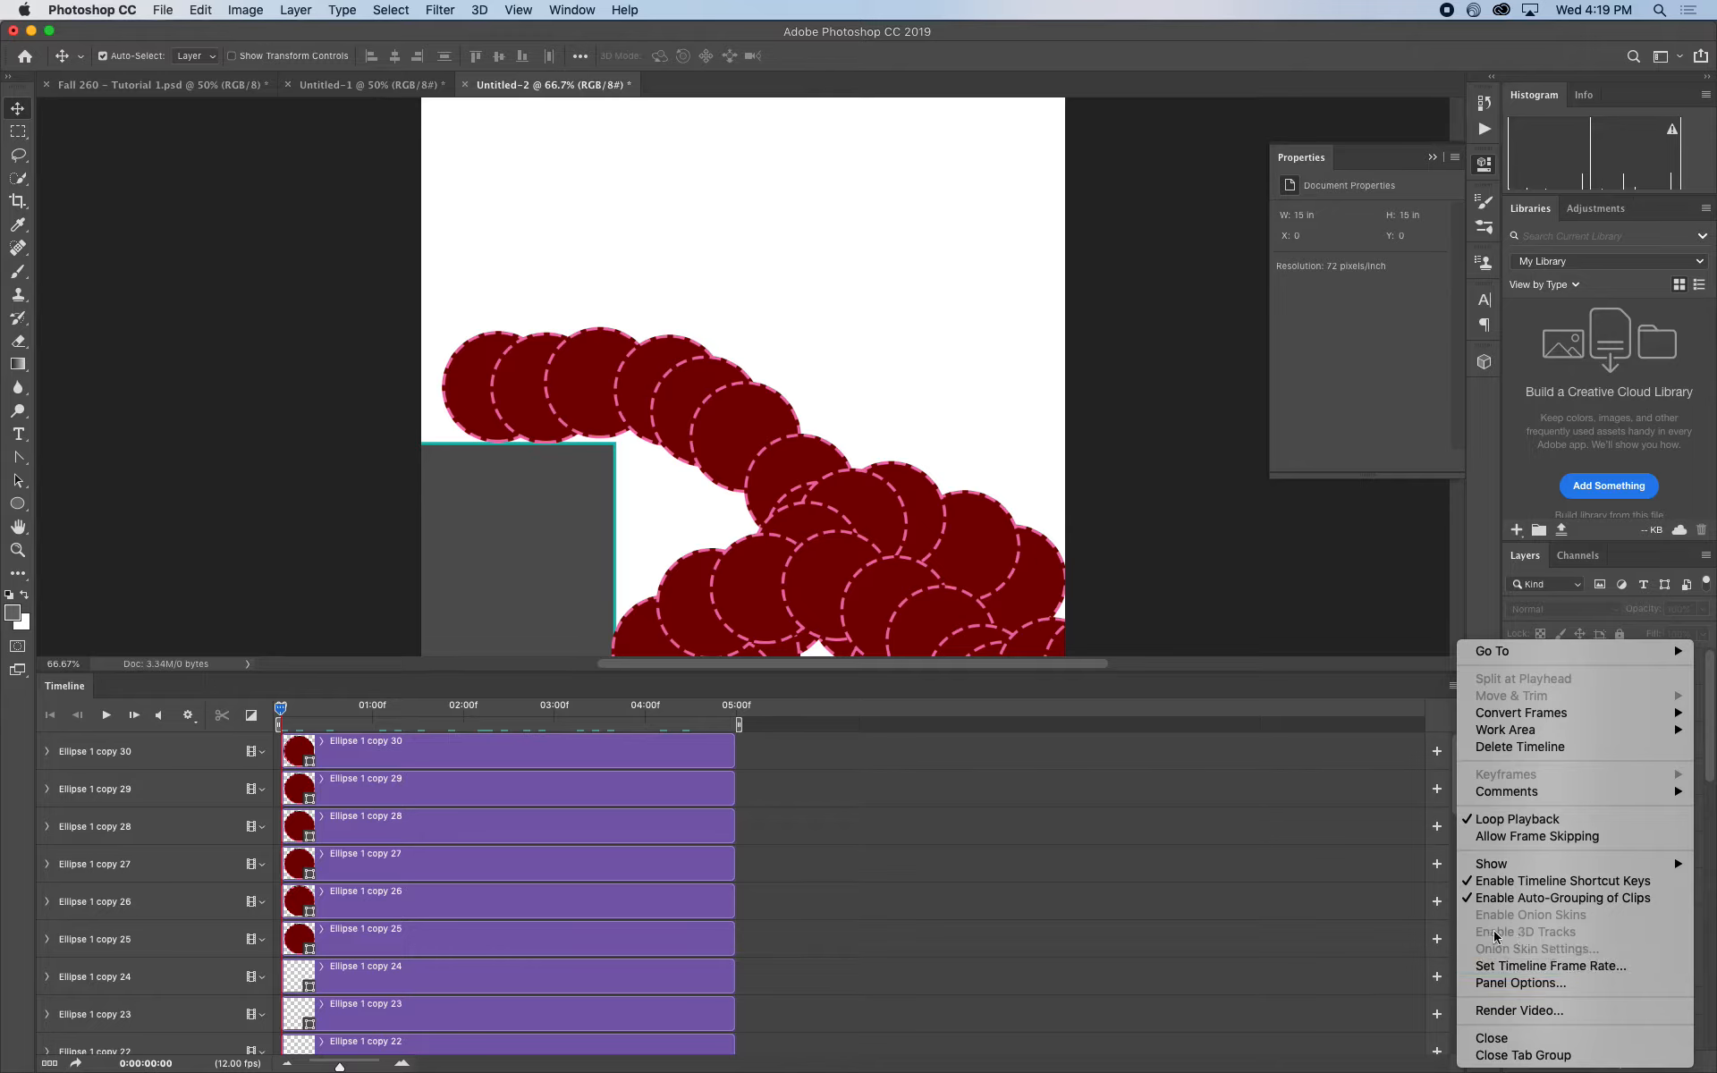
mouse_move(1515, 718)
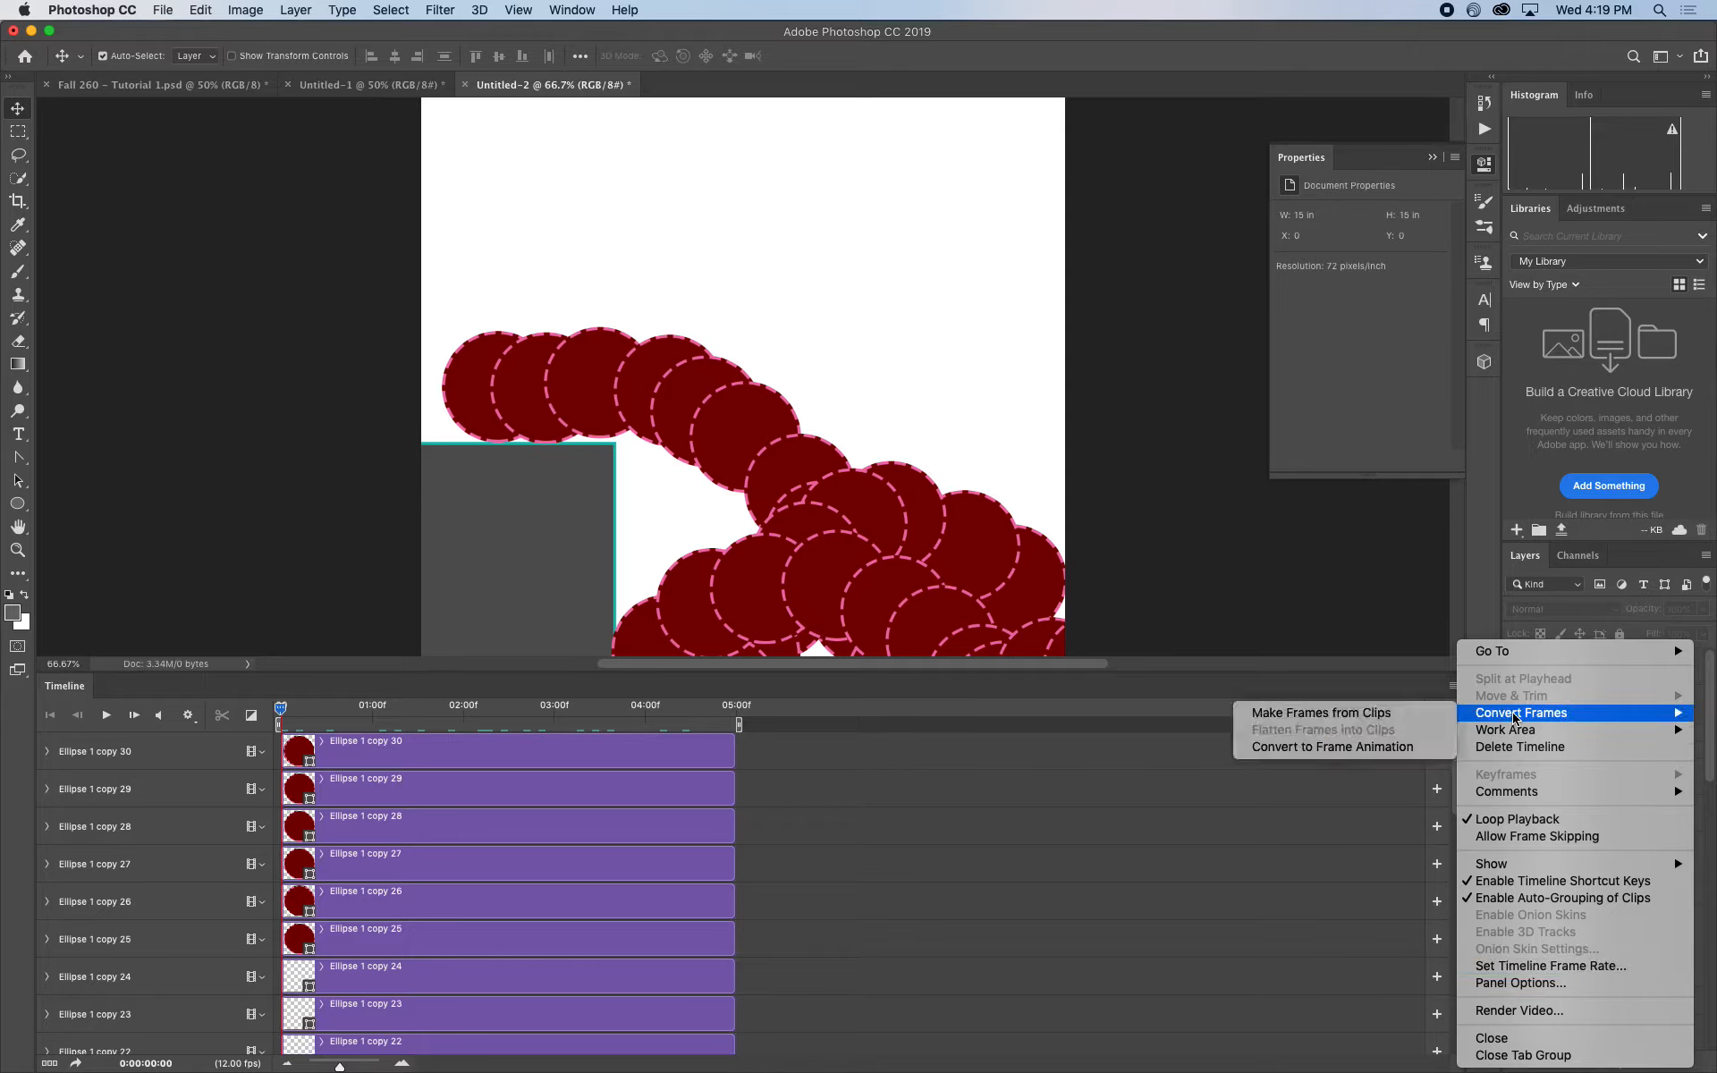
left_click(1408, 715)
Move the playhead to 0:00:01:10 and examine the lowest tracks, down to Ellipse 1, Ledge and Paper
left_click(432, 715)
left_click_drag(432, 716, 447, 791)
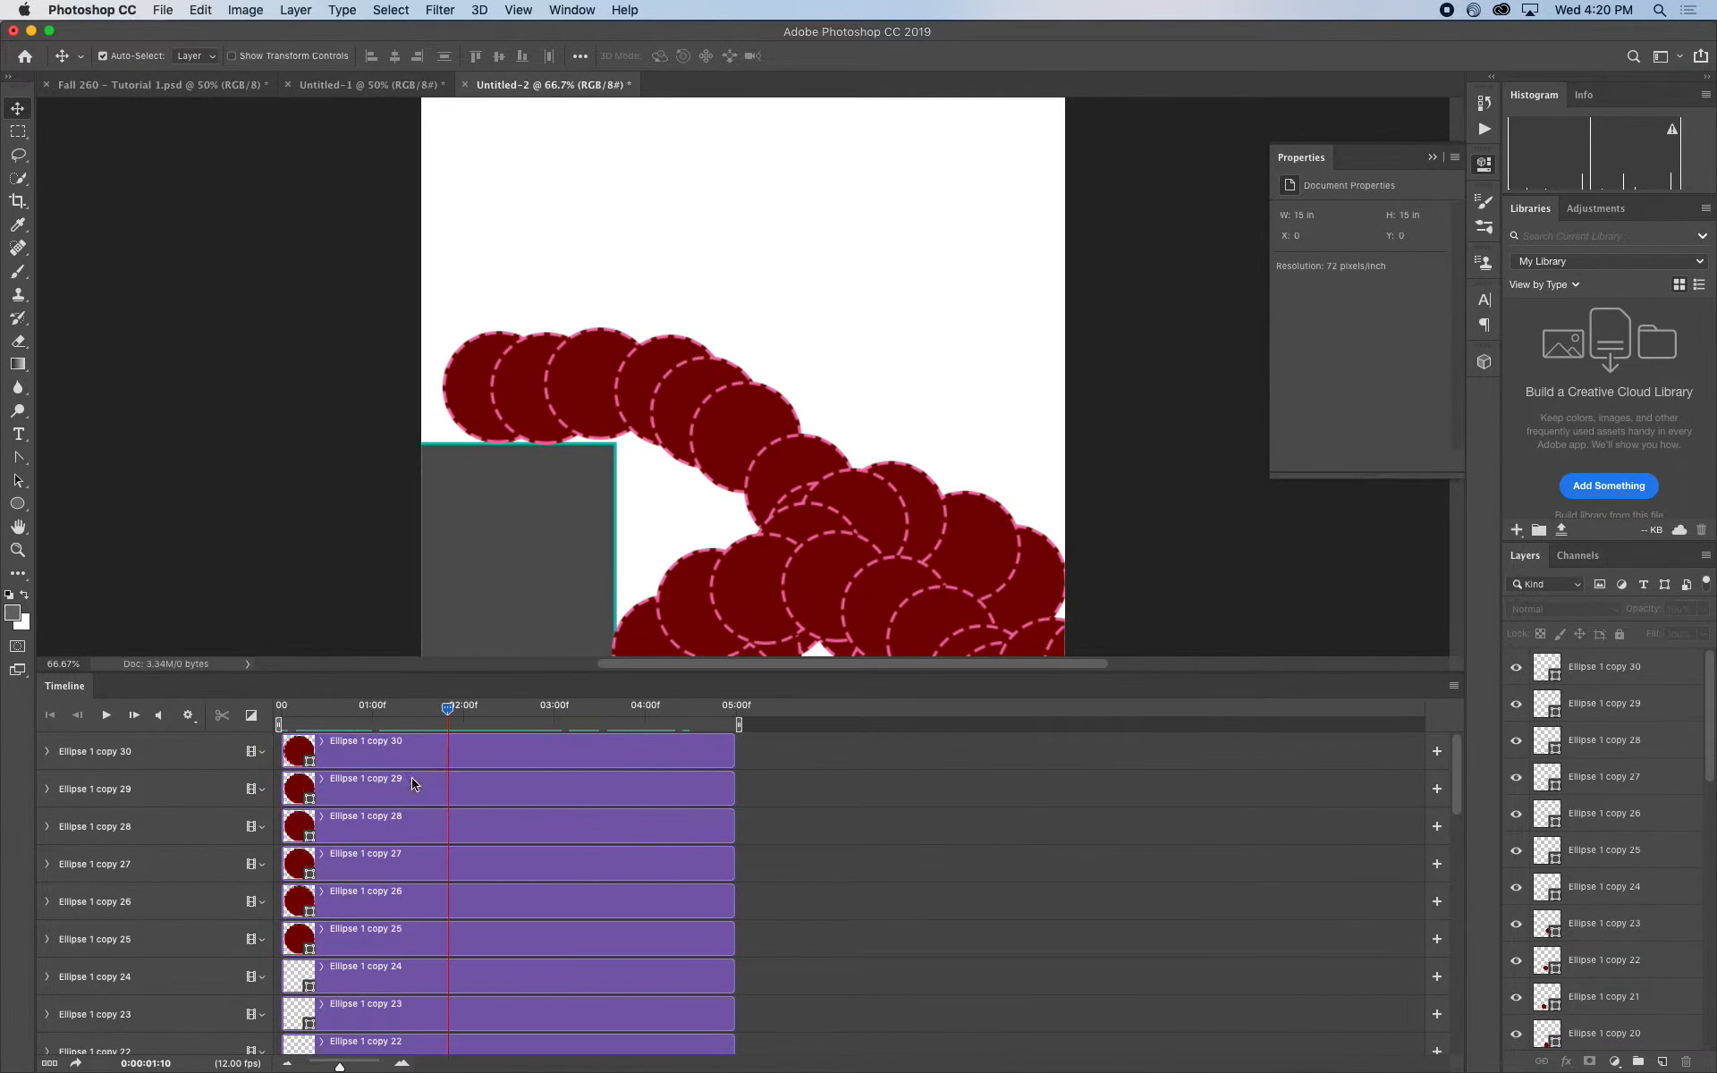
scroll(429, 902, "down", 10)
scroll(432, 907, "down", 5)
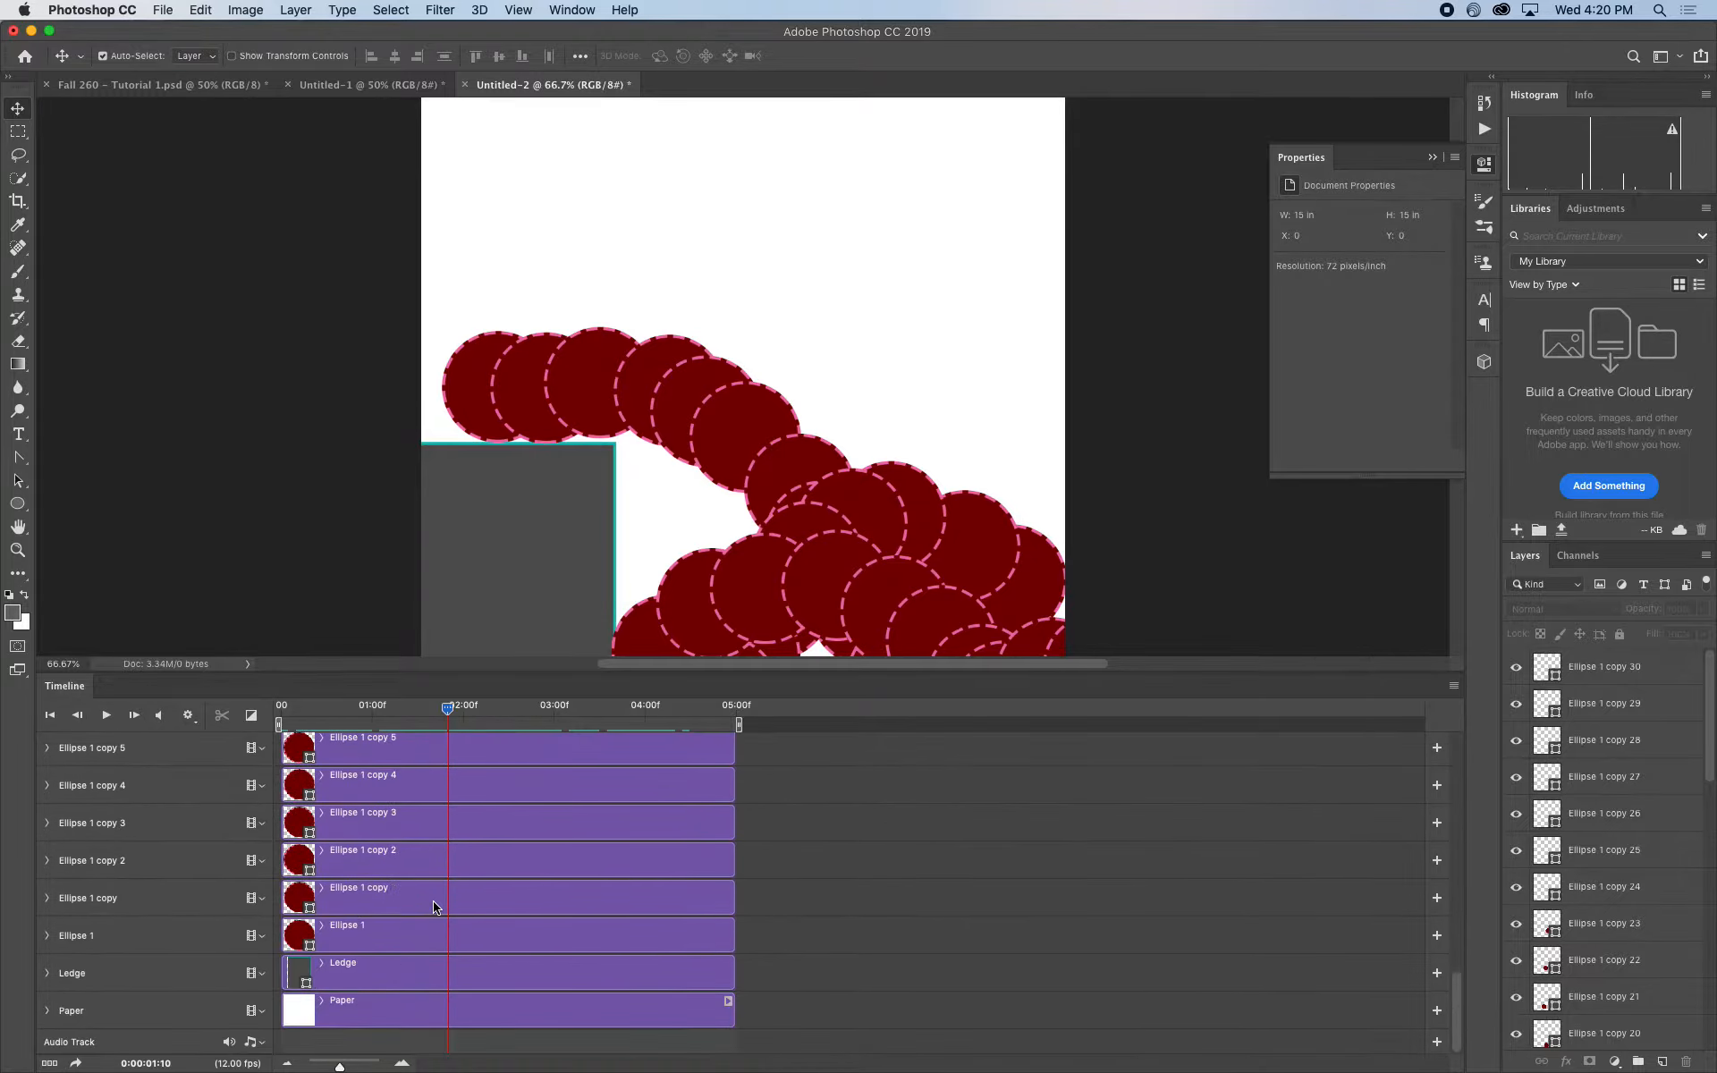
Try shifting the Ellipse 1 copy 30 clip later on its track and trimming it down to a very short duration
scroll(433, 906, "up", 15)
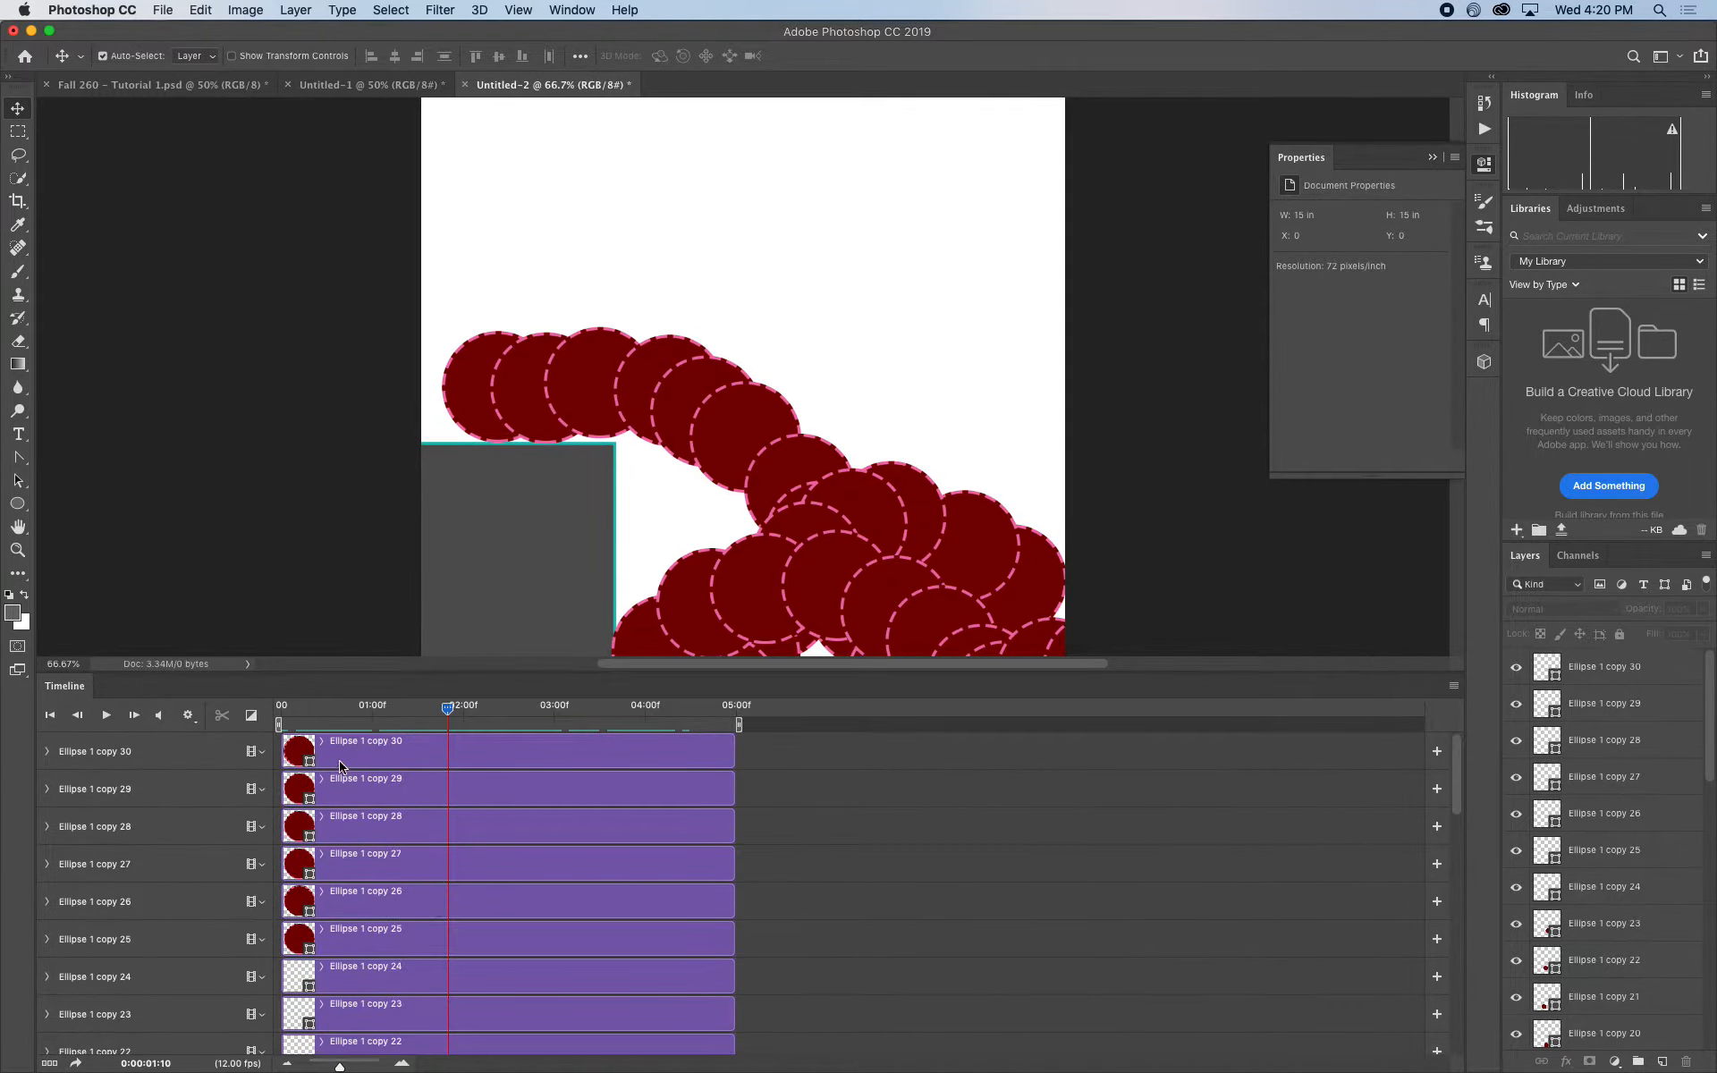
left_click(298, 761)
left_click(280, 756)
left_click(369, 750)
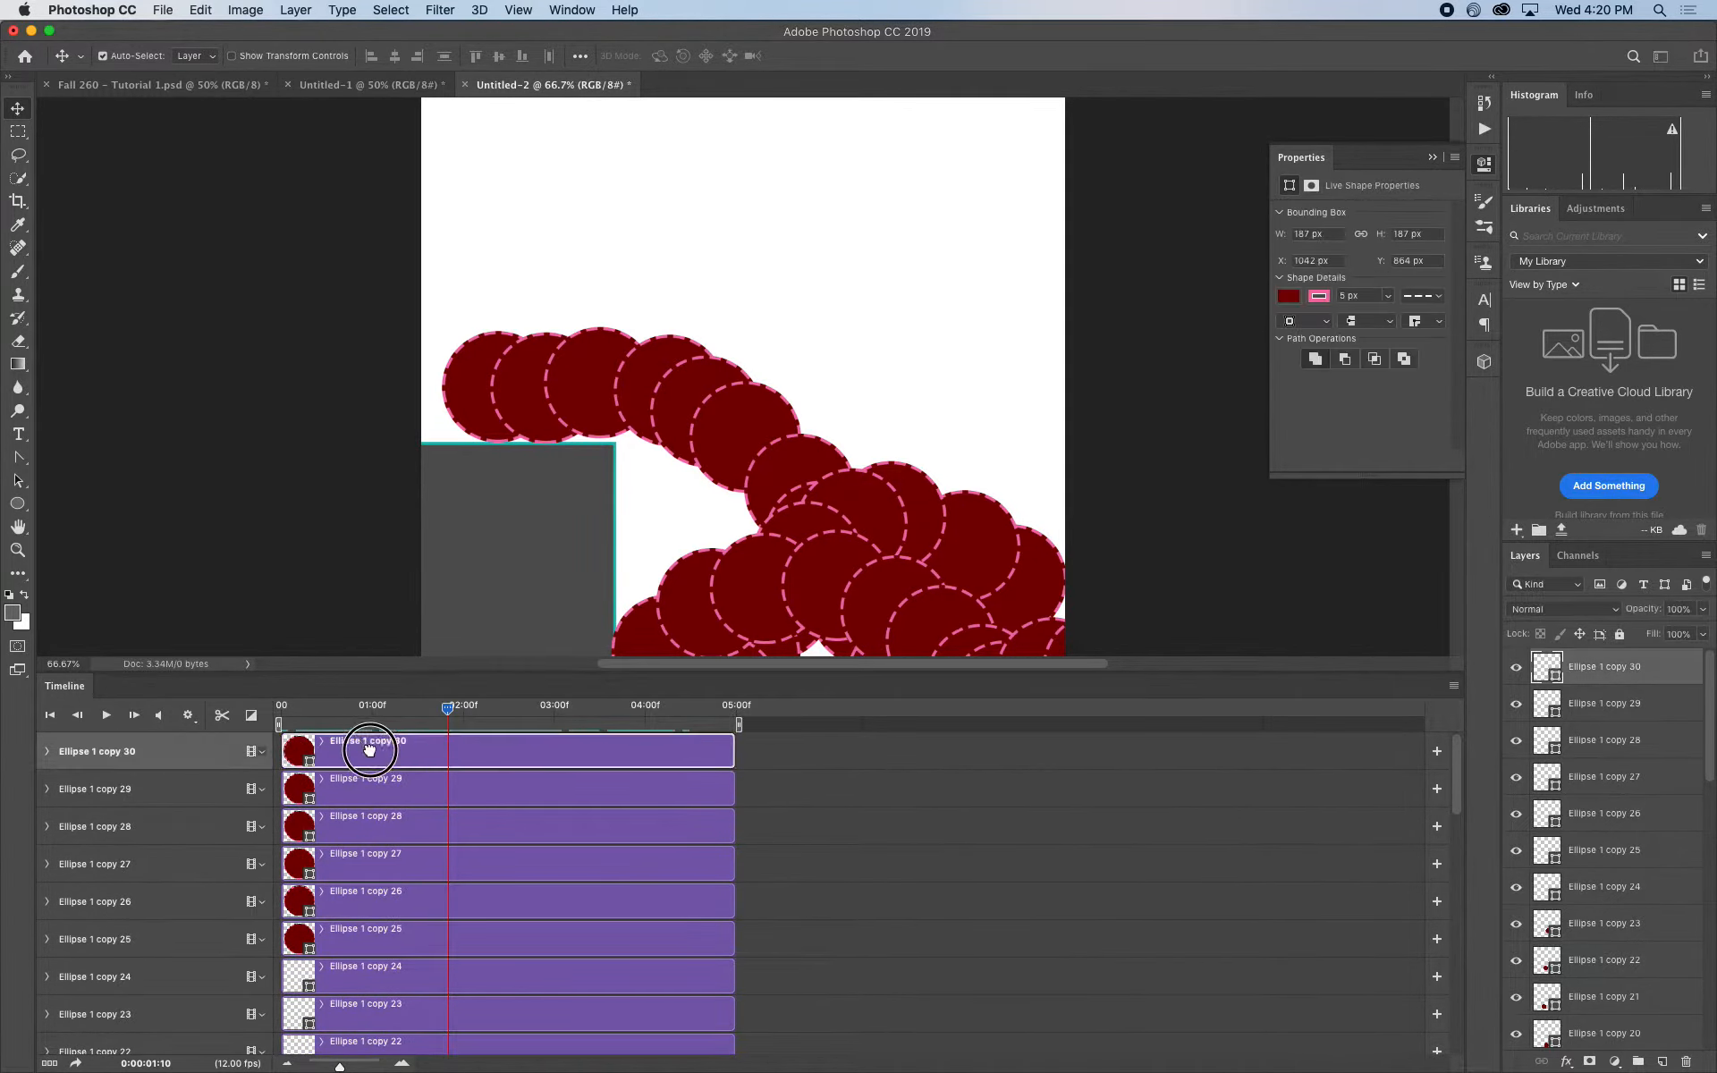
left_click_drag(369, 750, 332, 712)
scroll(629, 621, "down", 5)
scroll(628, 623, "up", 1)
left_click(416, 709)
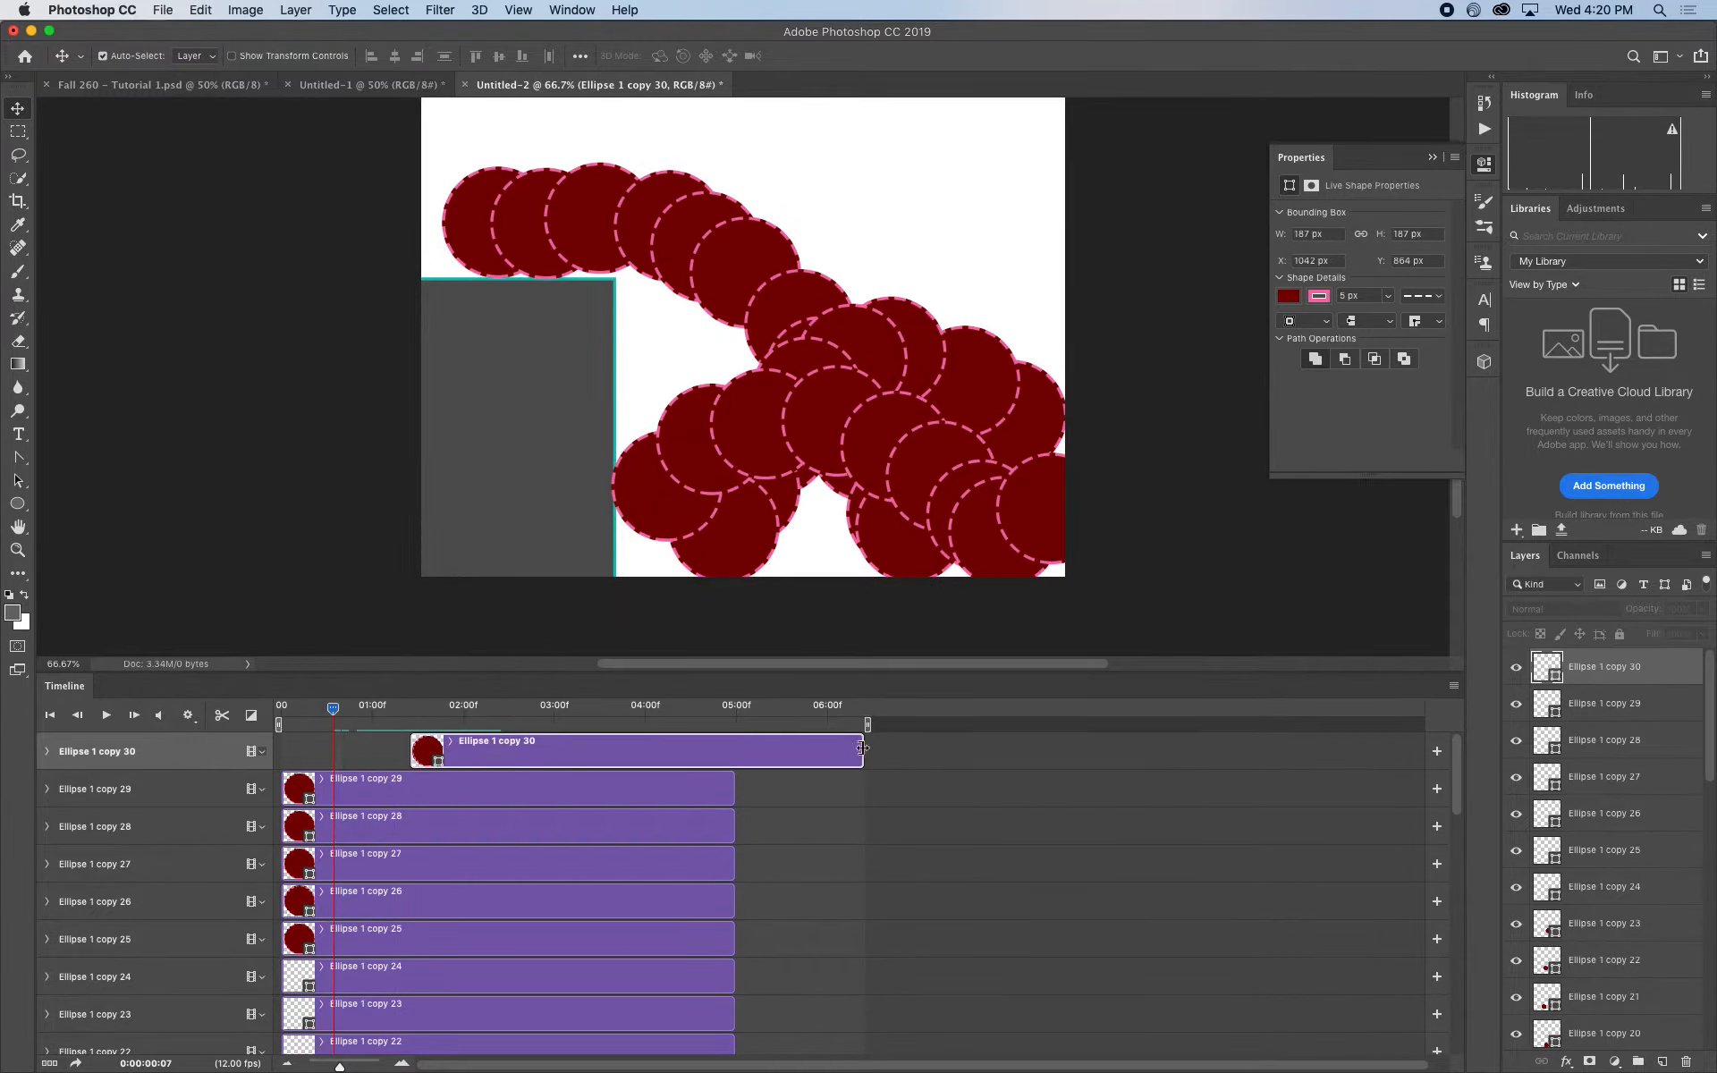
left_click_drag(862, 748, 416, 752)
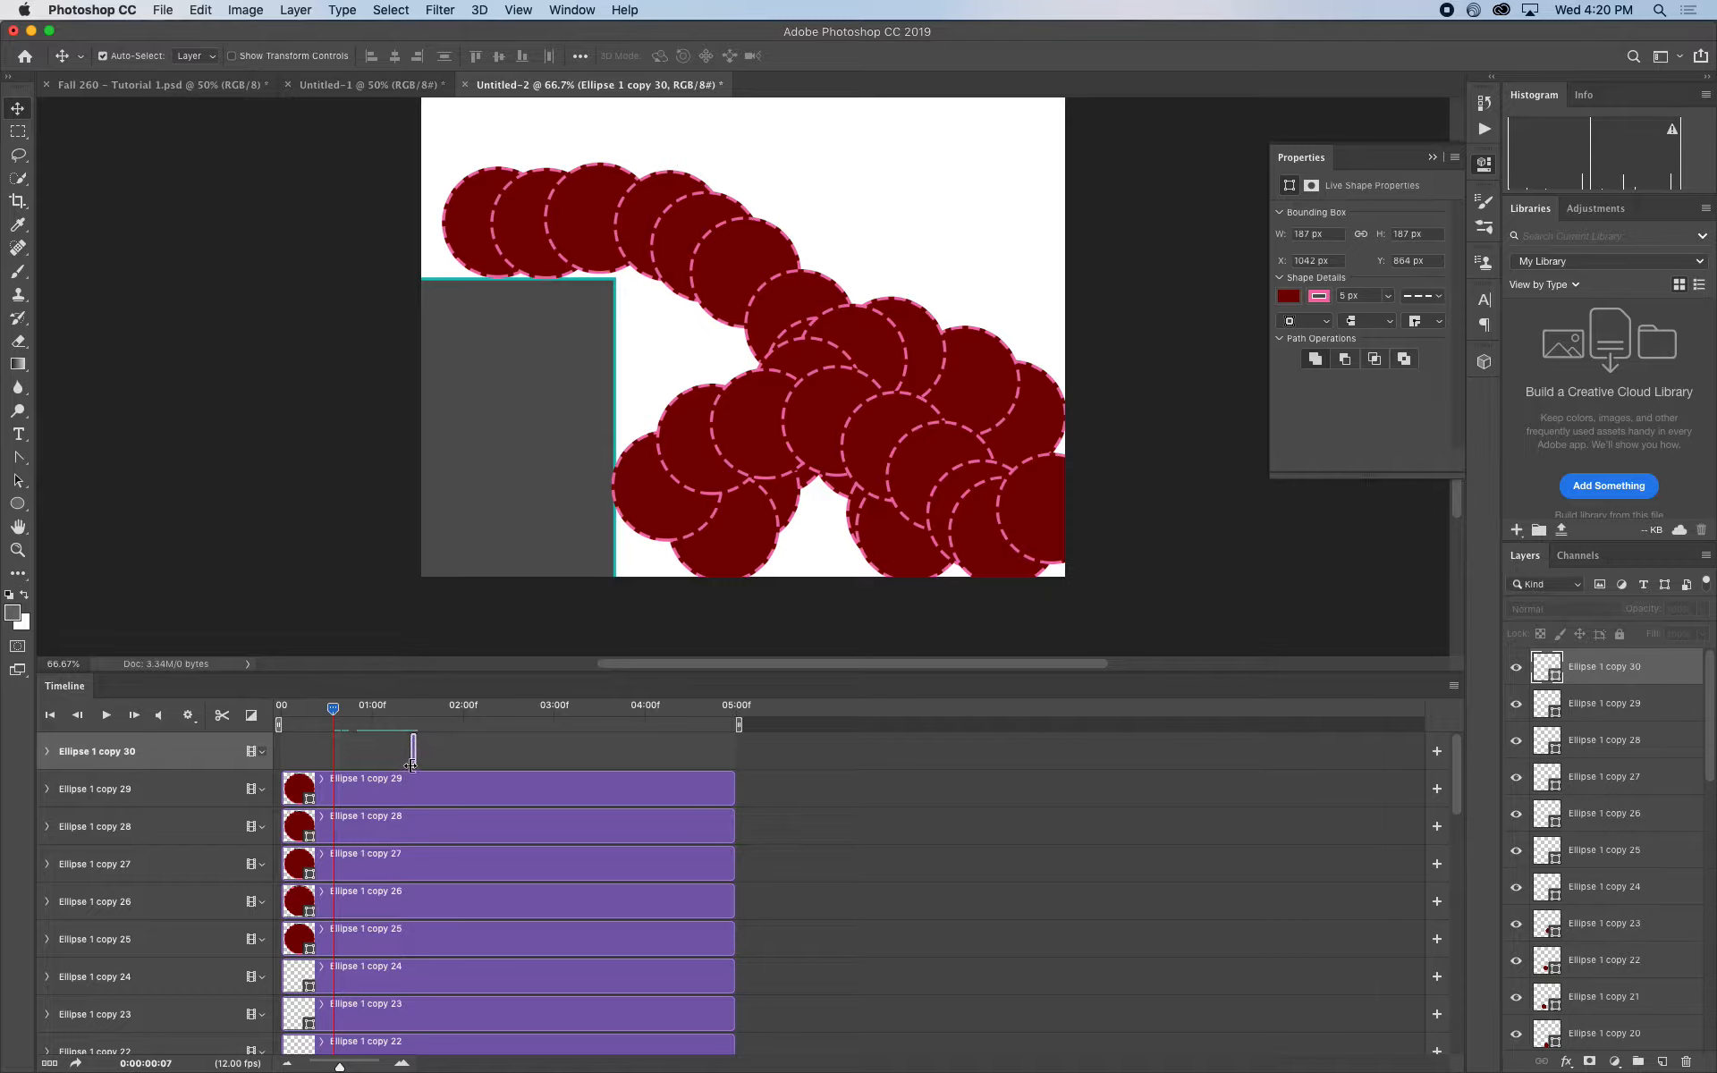
left_click_drag(410, 765, 228, 754)
left_click(371, 748)
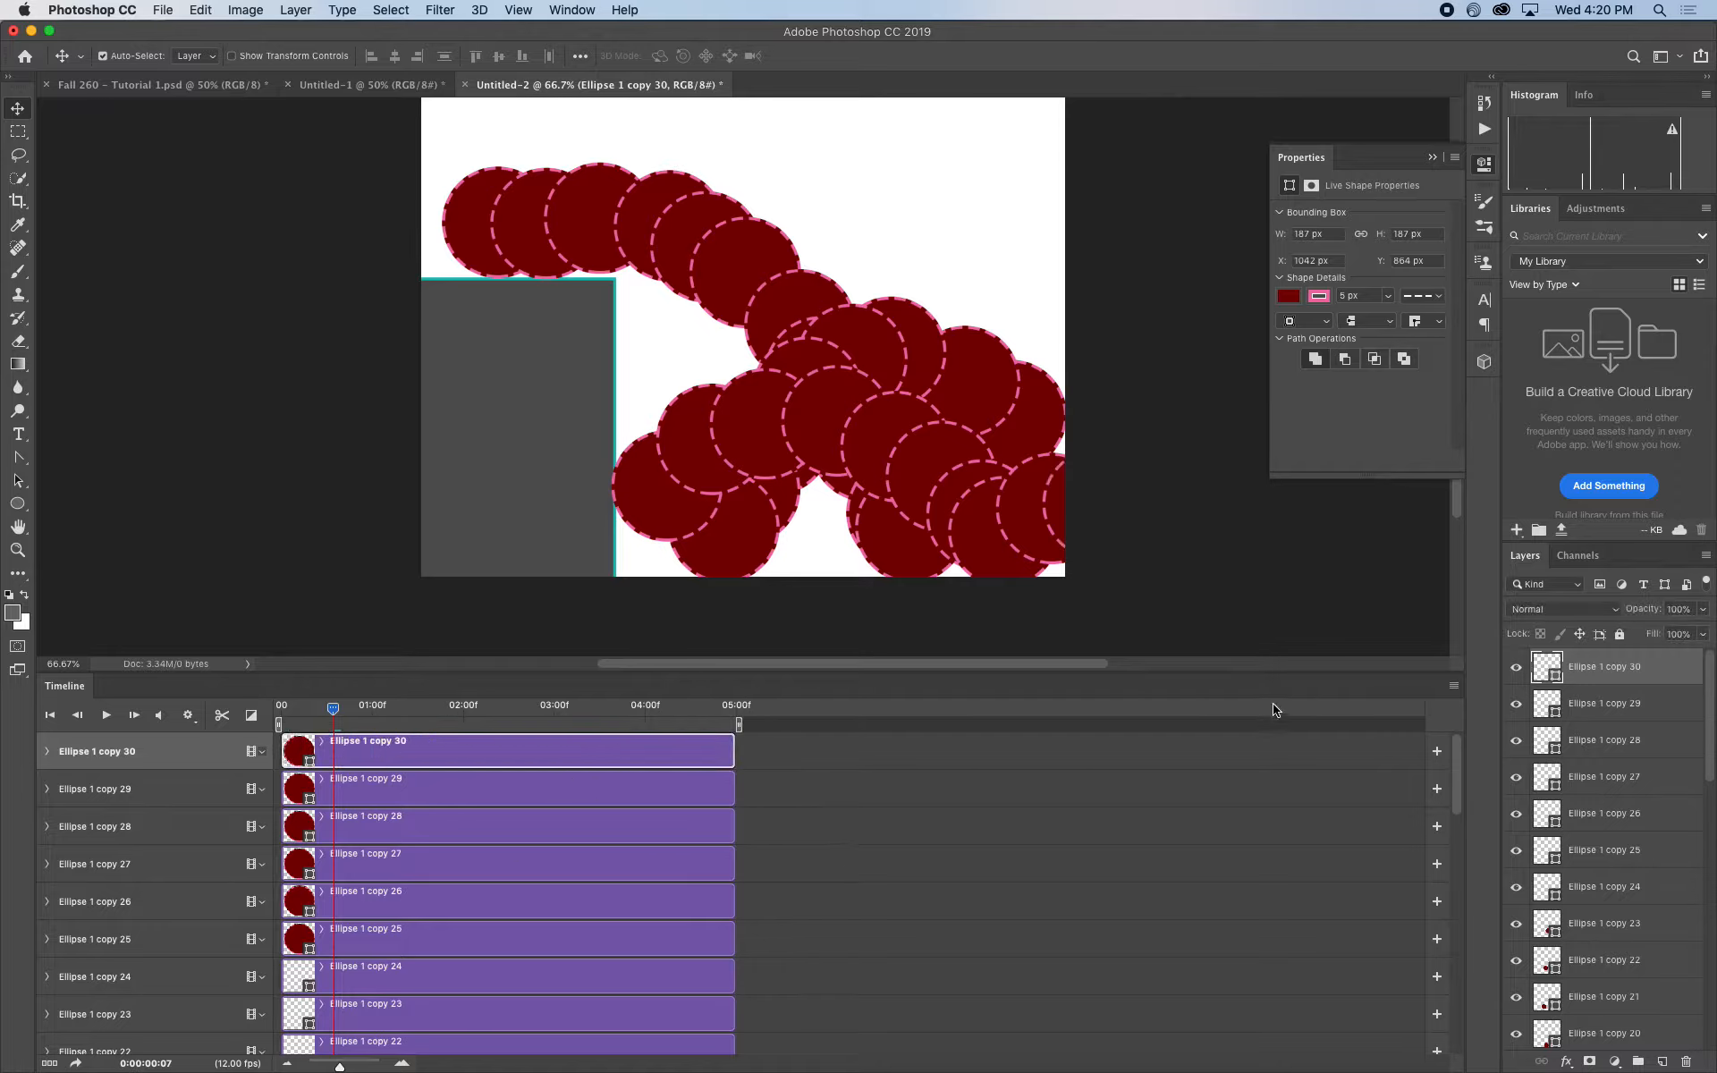
Make frames from the clips, move the playhead to 0:00:01:05, and review the staggered tracks down to Paper
left_click(1453, 687)
mouse_move(1509, 696)
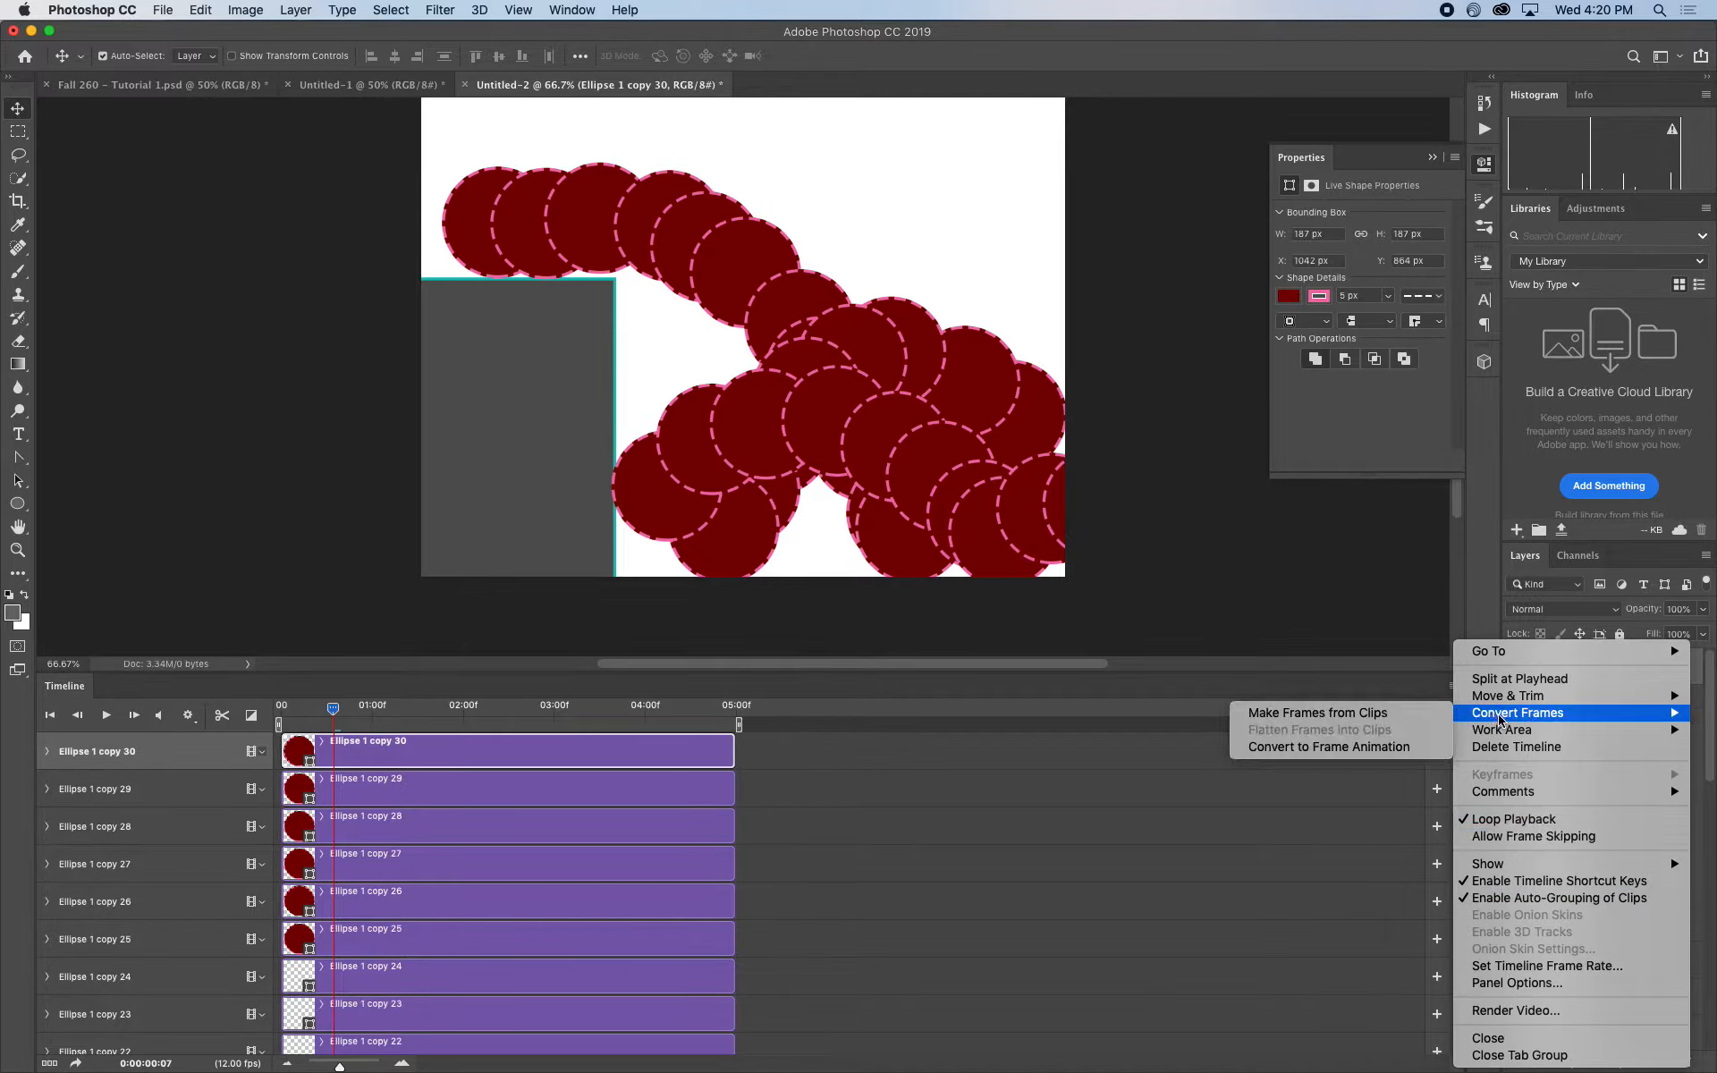
left_click(1359, 713)
left_click_drag(352, 715, 410, 706)
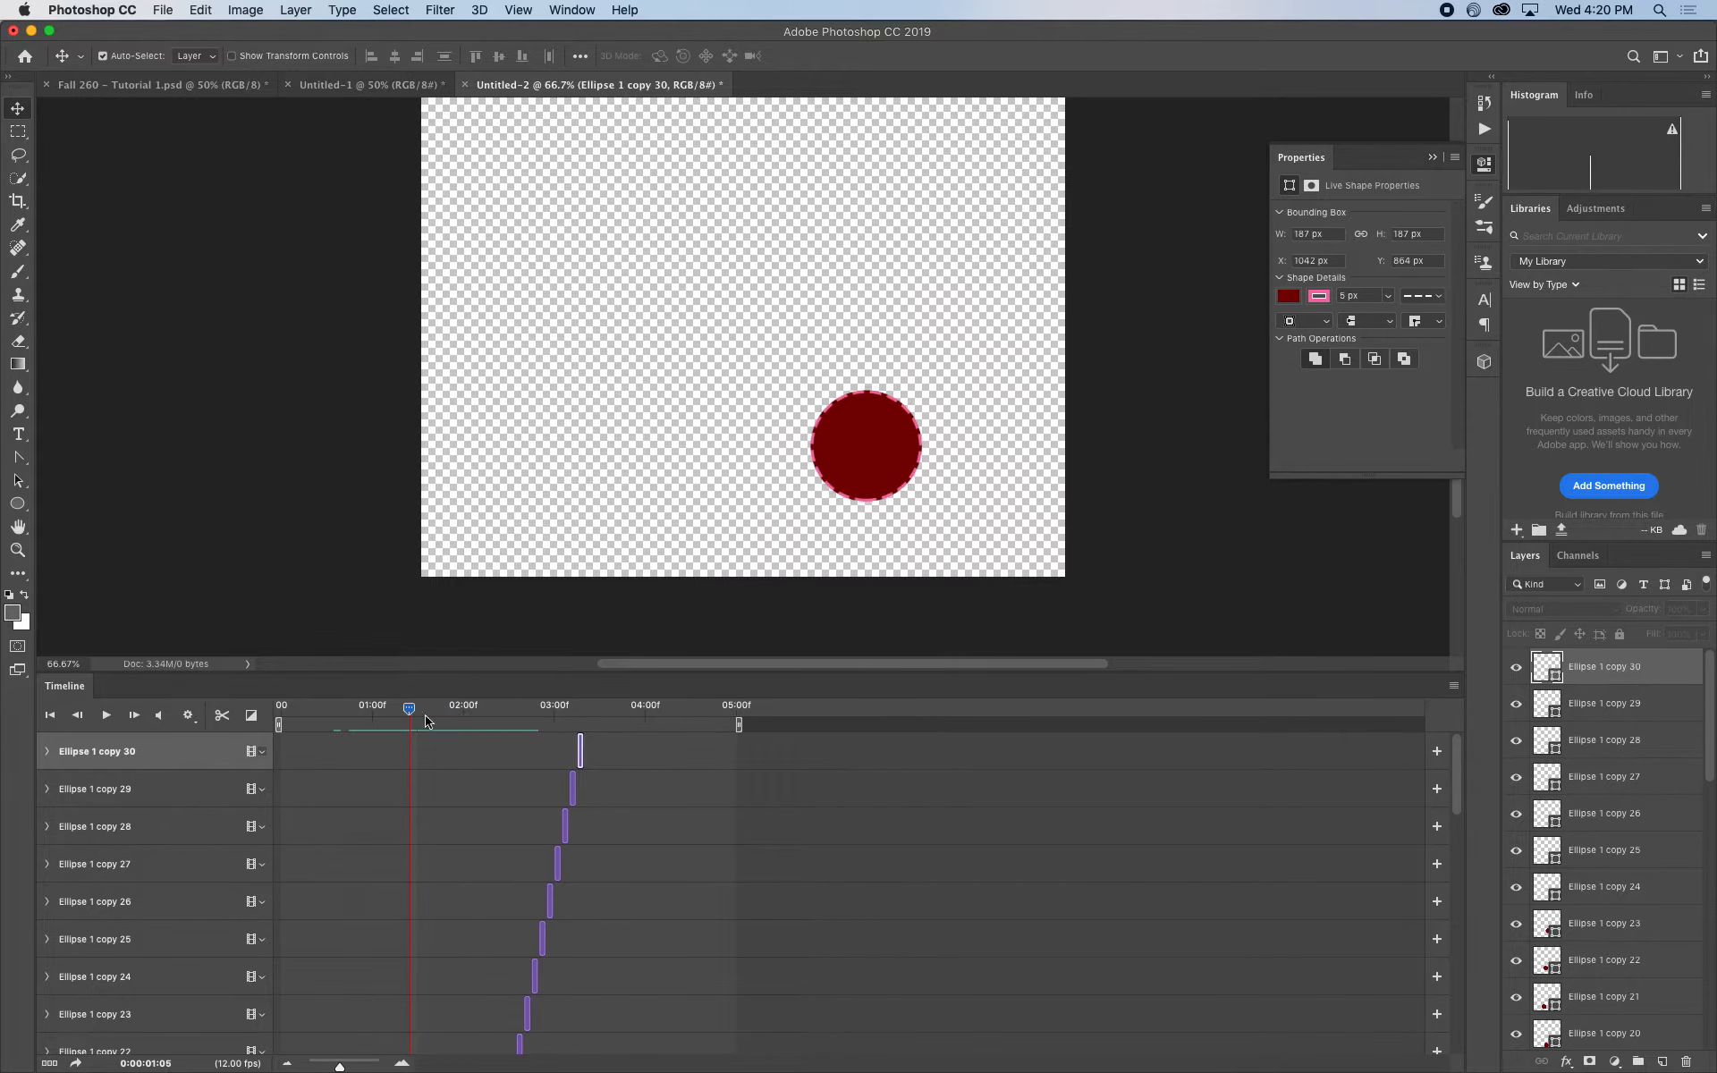
scroll(531, 903, "down", 10)
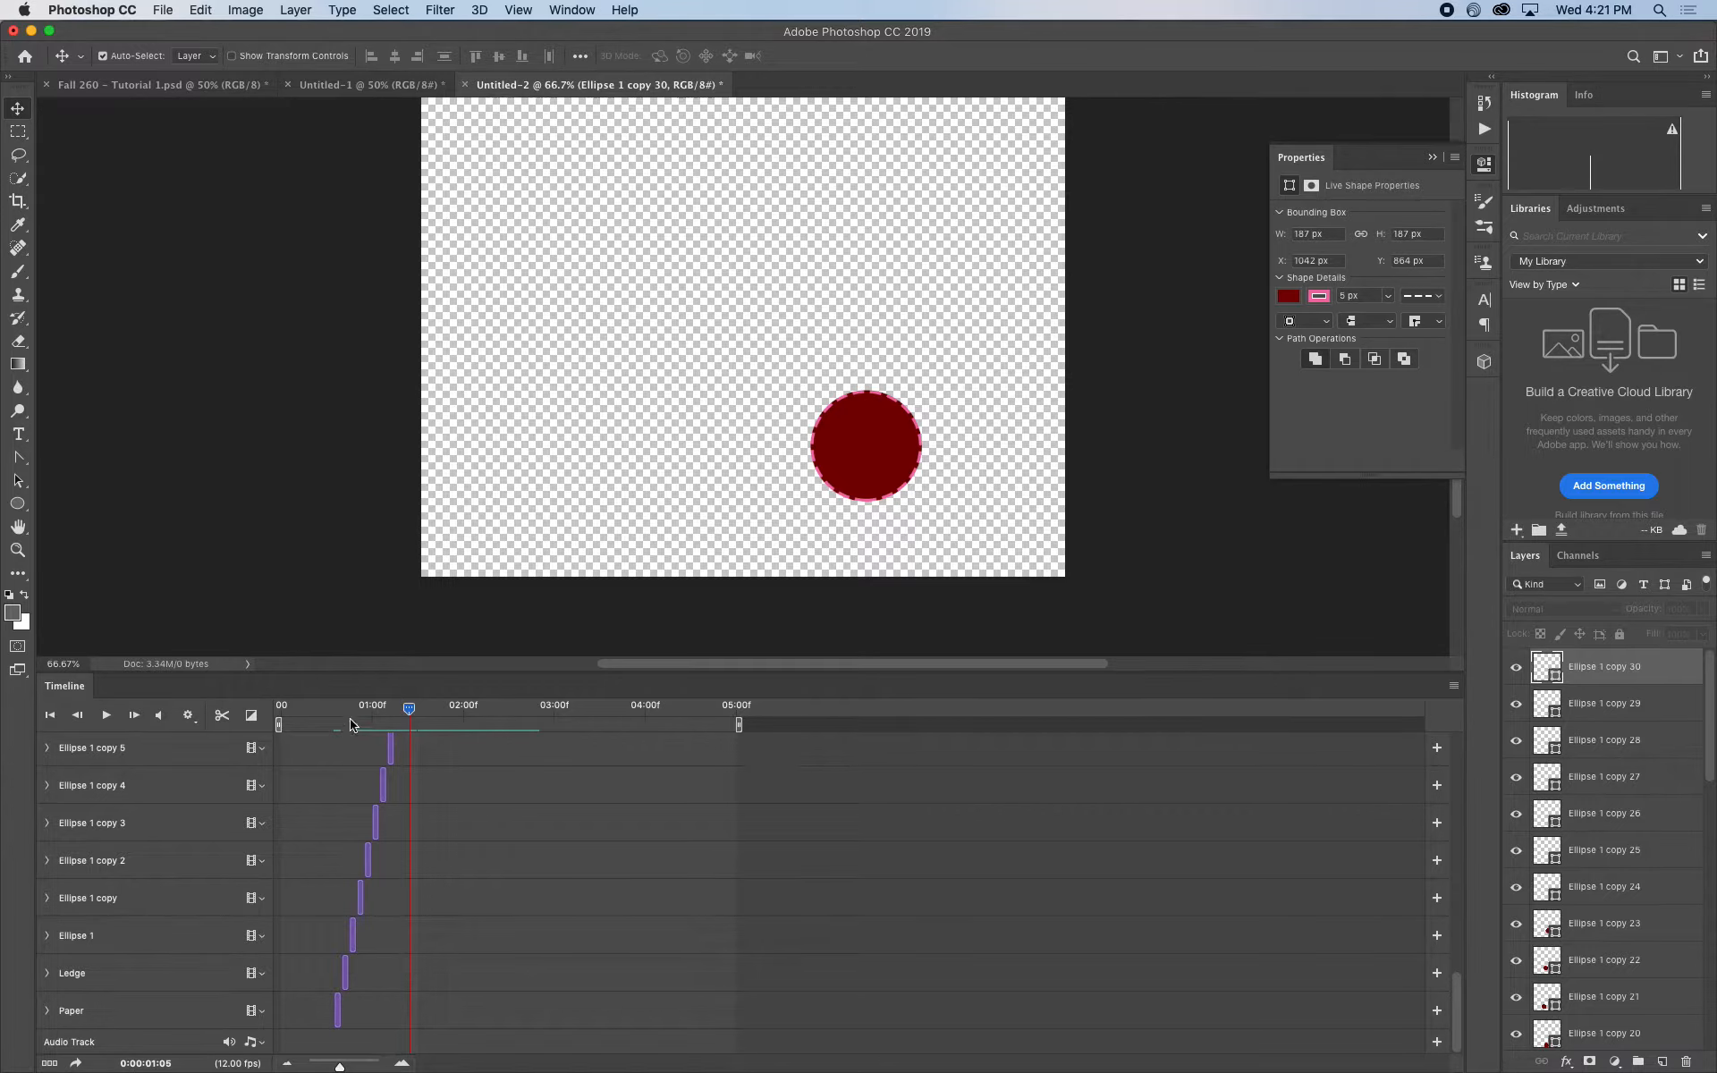
Extend the Paper clip so it runs from the start of the timeline to 03:04f
mouse_move(339, 1067)
left_mouse_down()
mouse_move(365, 1066)
mouse_move(338, 1066)
left_mouse_up()
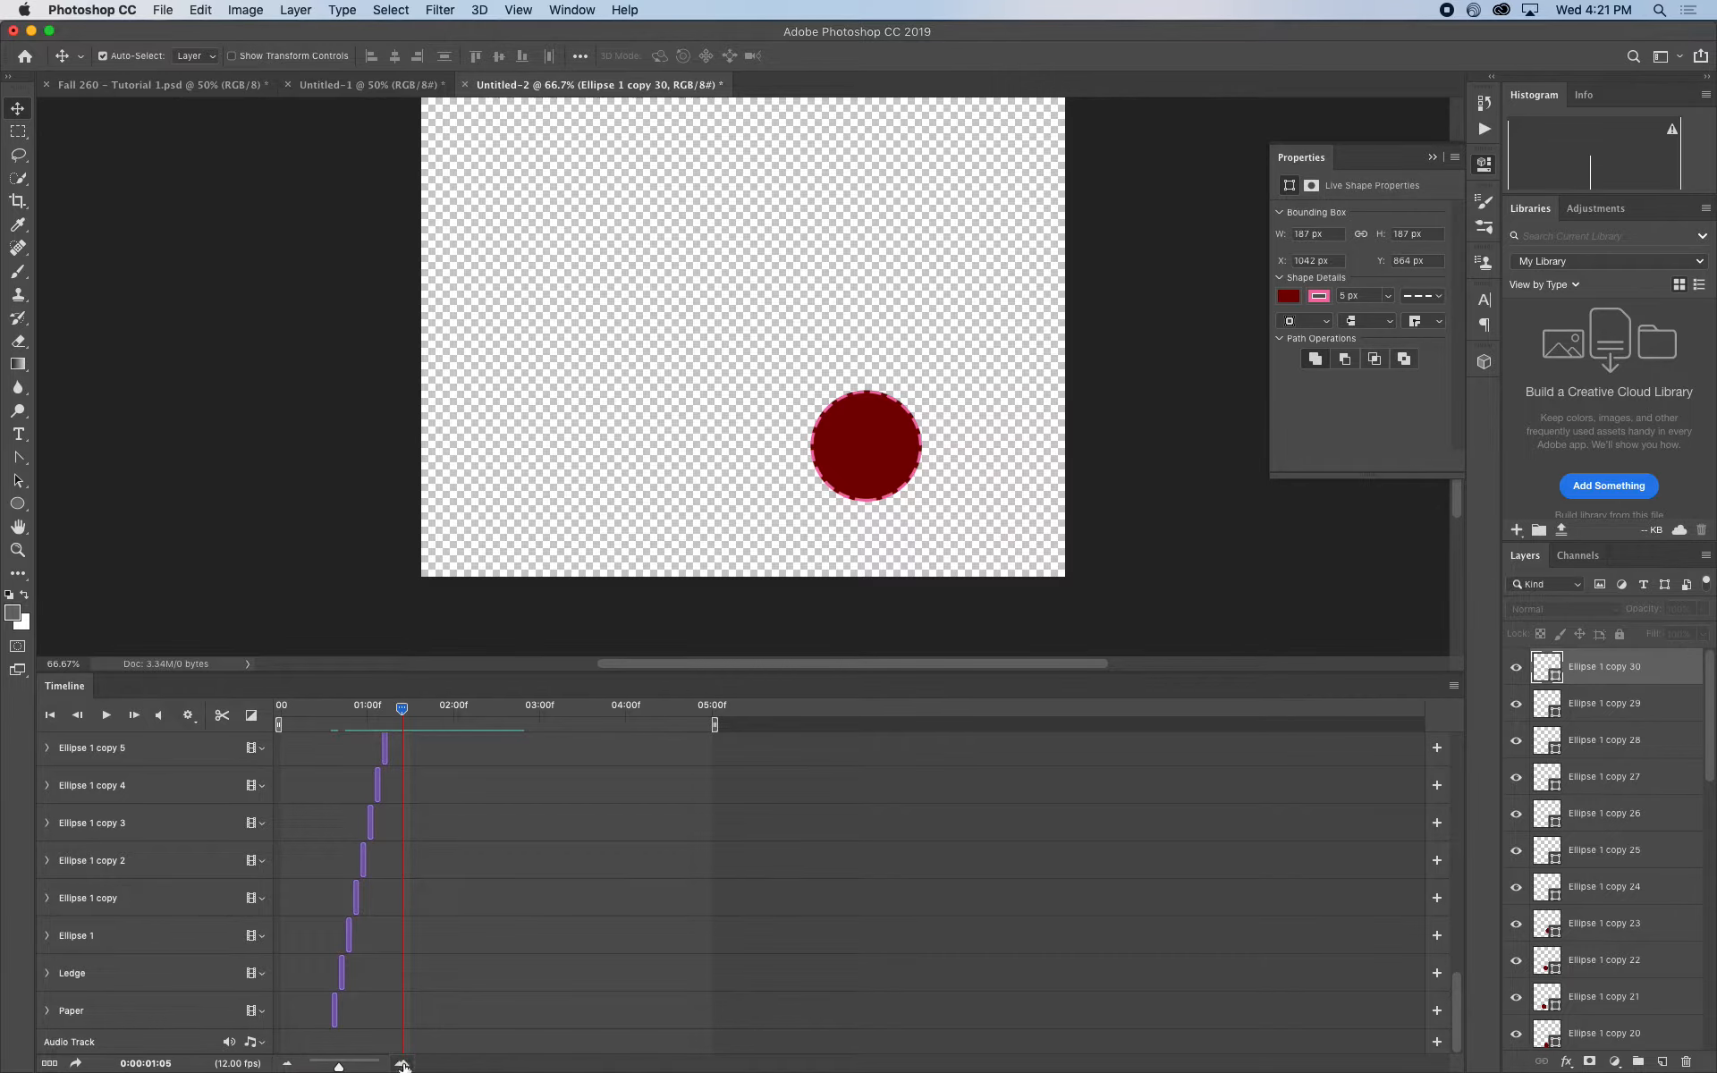
mouse_move(356, 1068)
left_mouse_down()
mouse_move(394, 1064)
mouse_move(316, 1065)
mouse_move(379, 1064)
left_mouse_up()
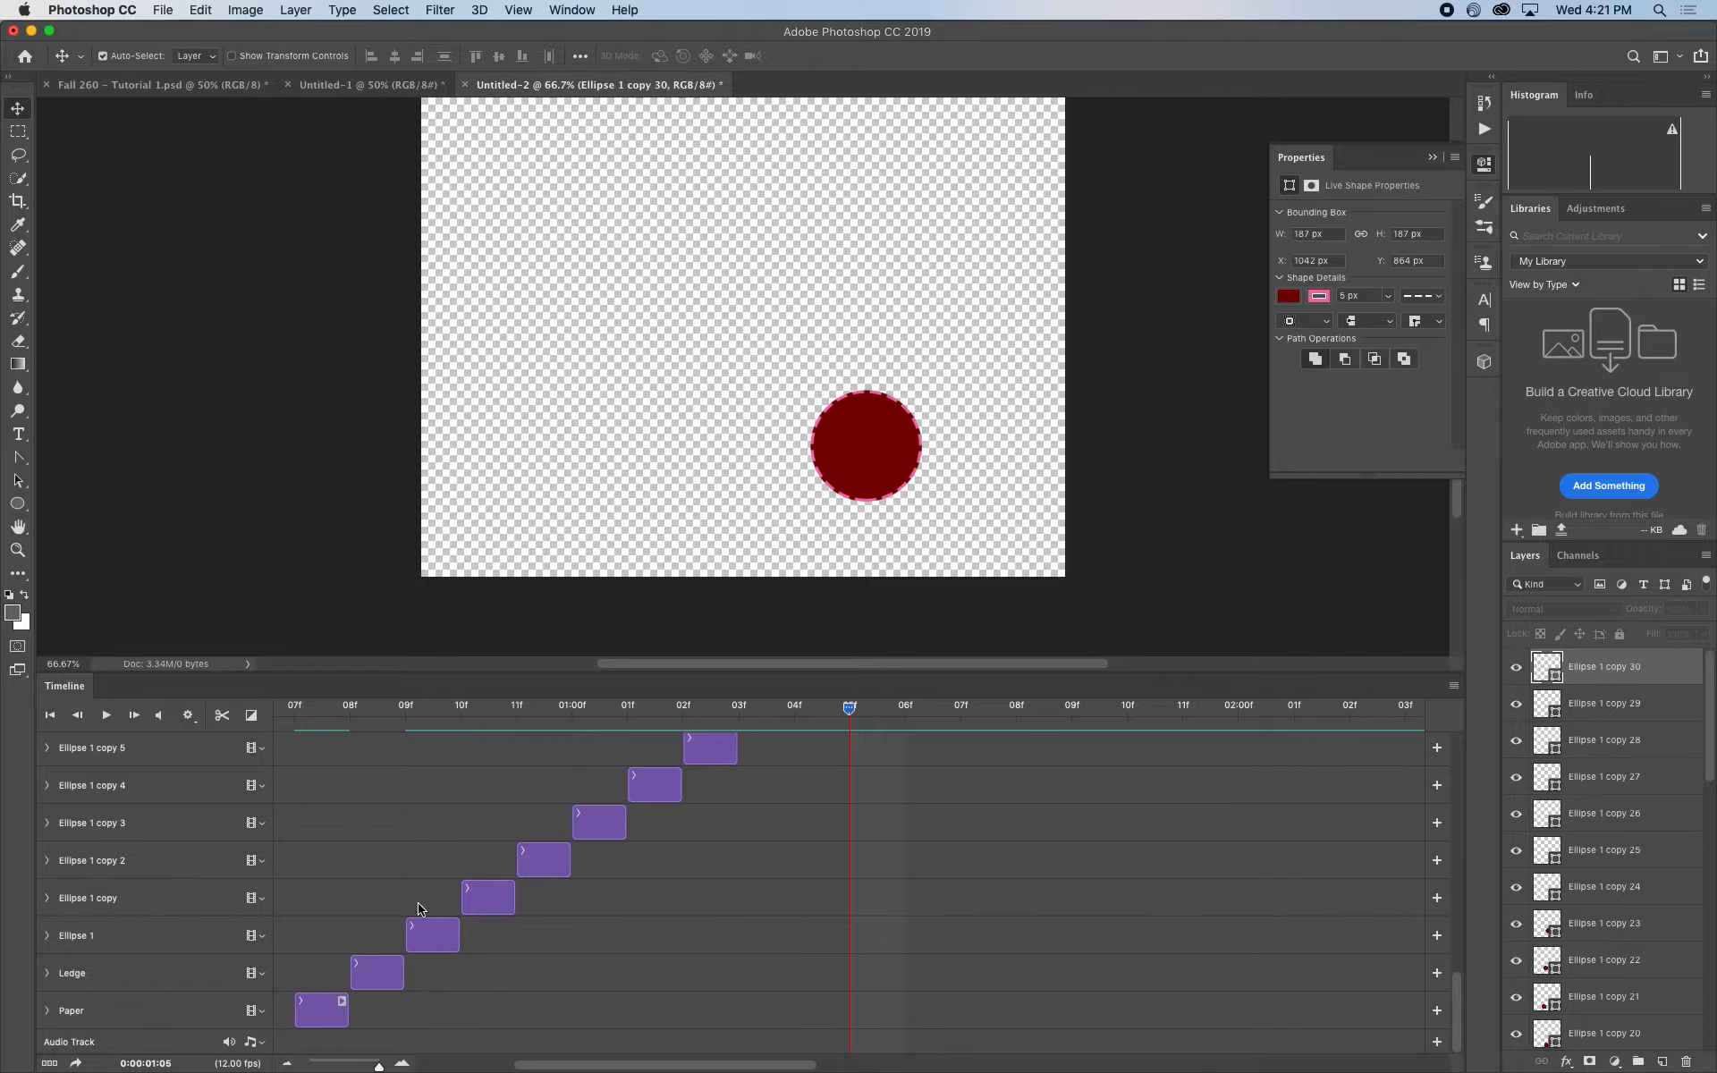
scroll(421, 924, "down", 10)
scroll(421, 932, "down", 10)
left_click(447, 727)
key("Home")
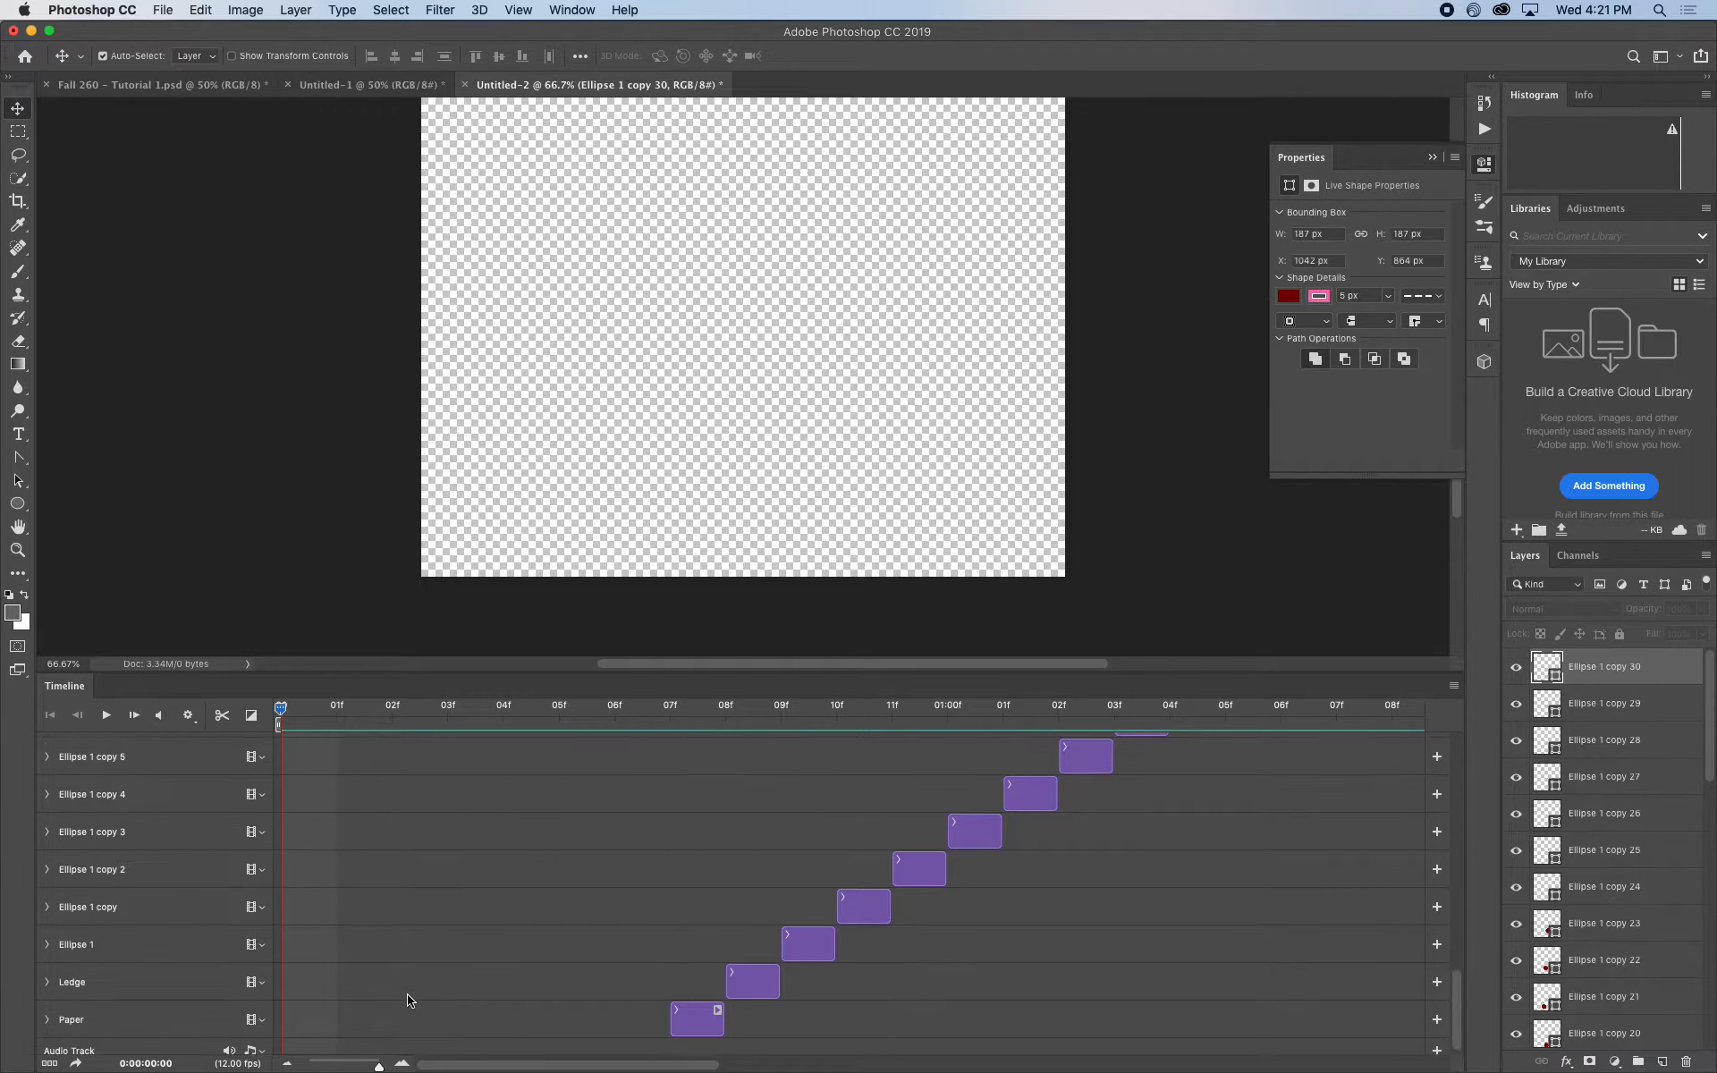
left_click(205, 1019)
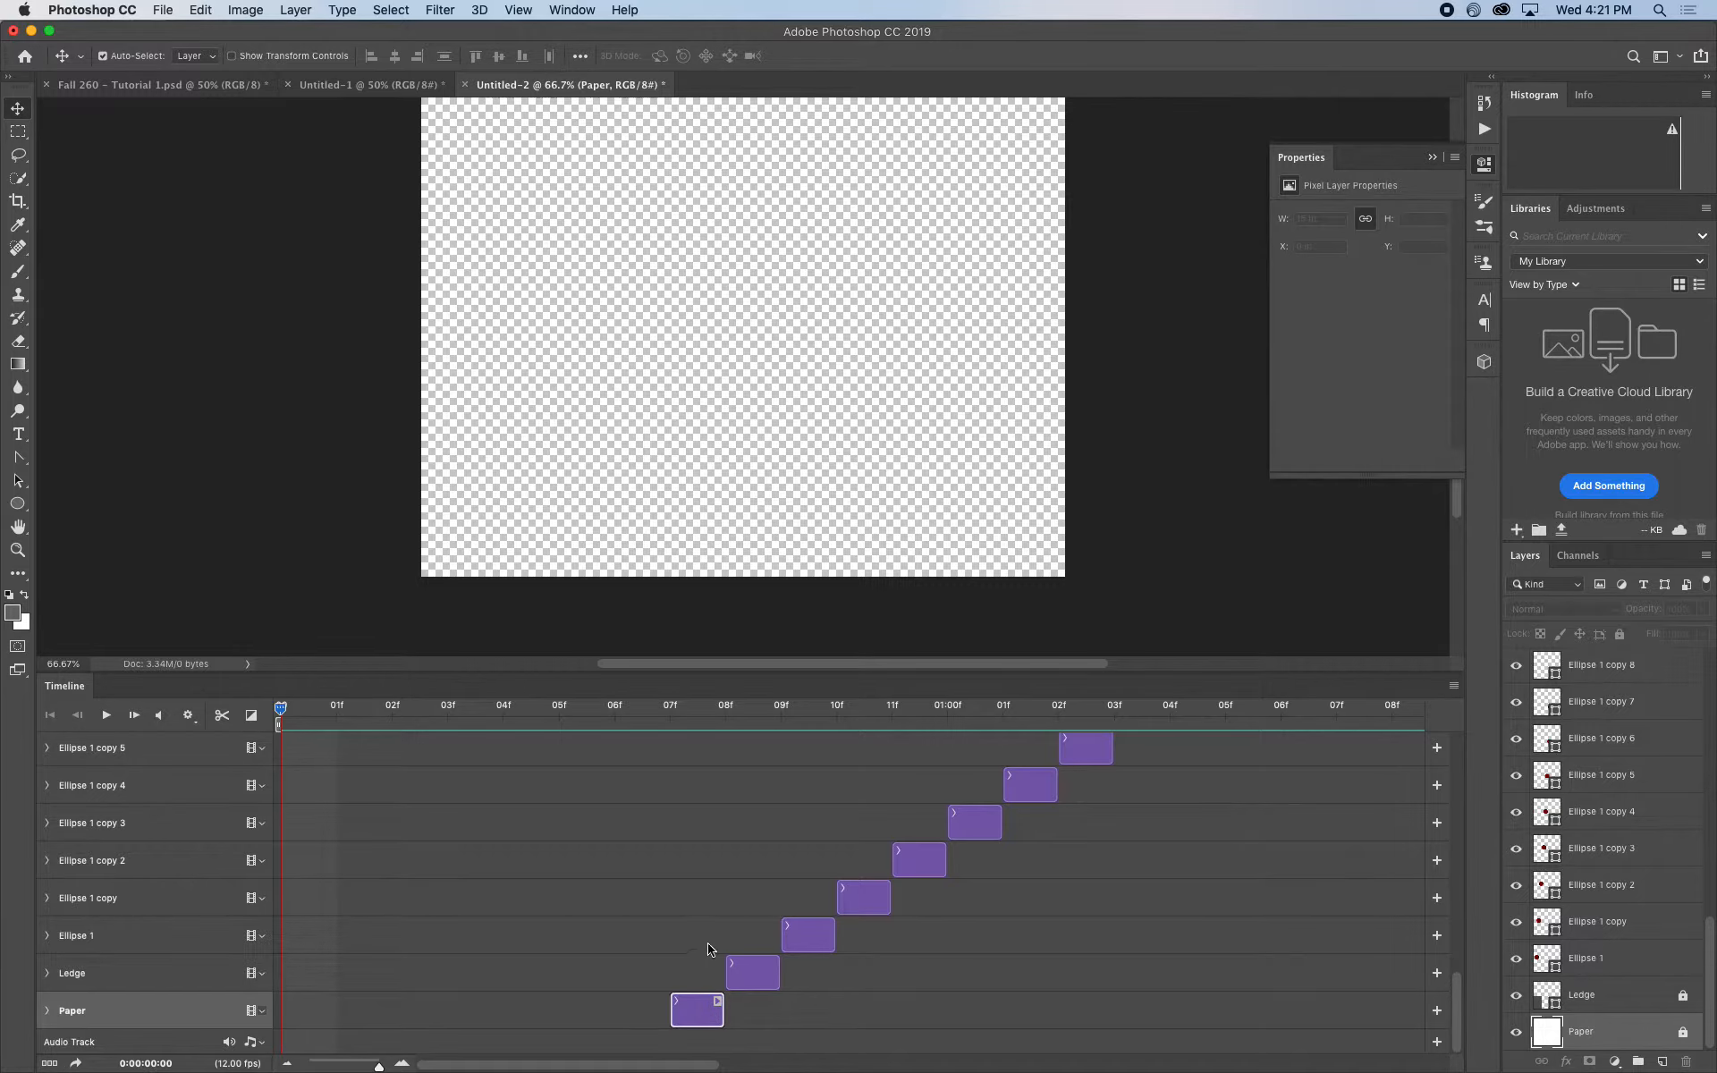
left_click(696, 713)
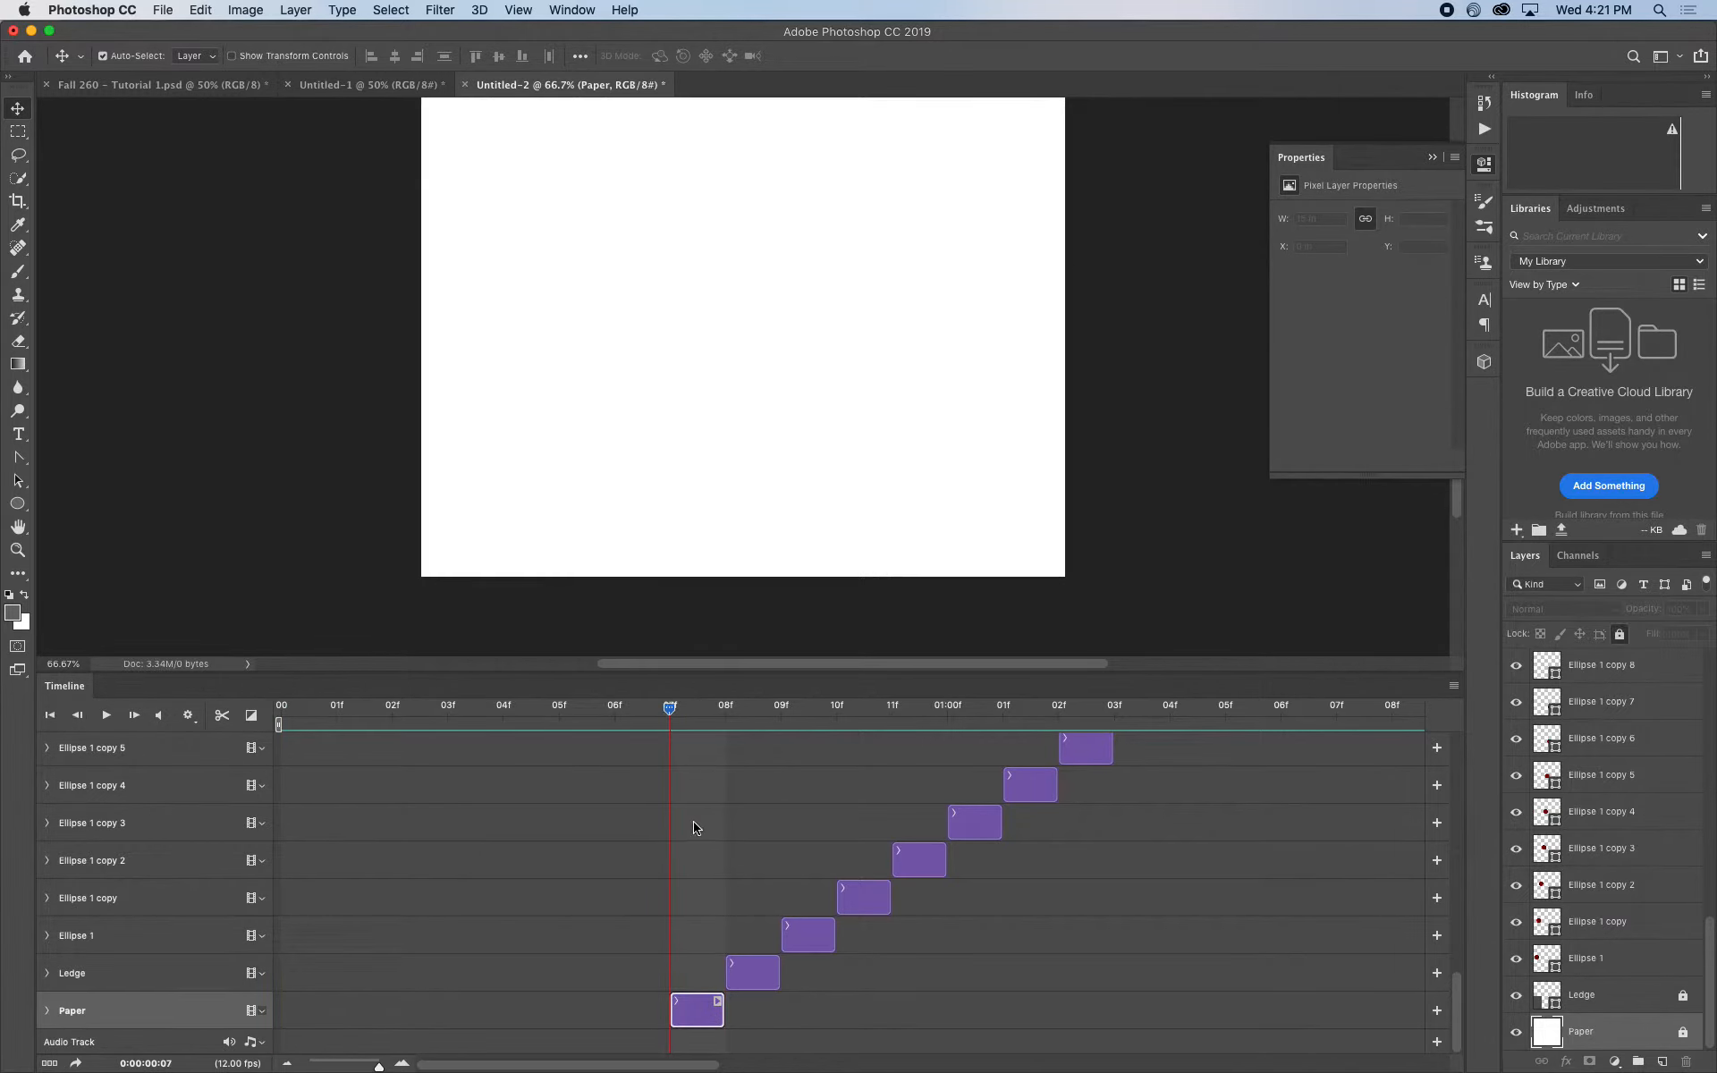
left_click_drag(672, 1010, 283, 1009)
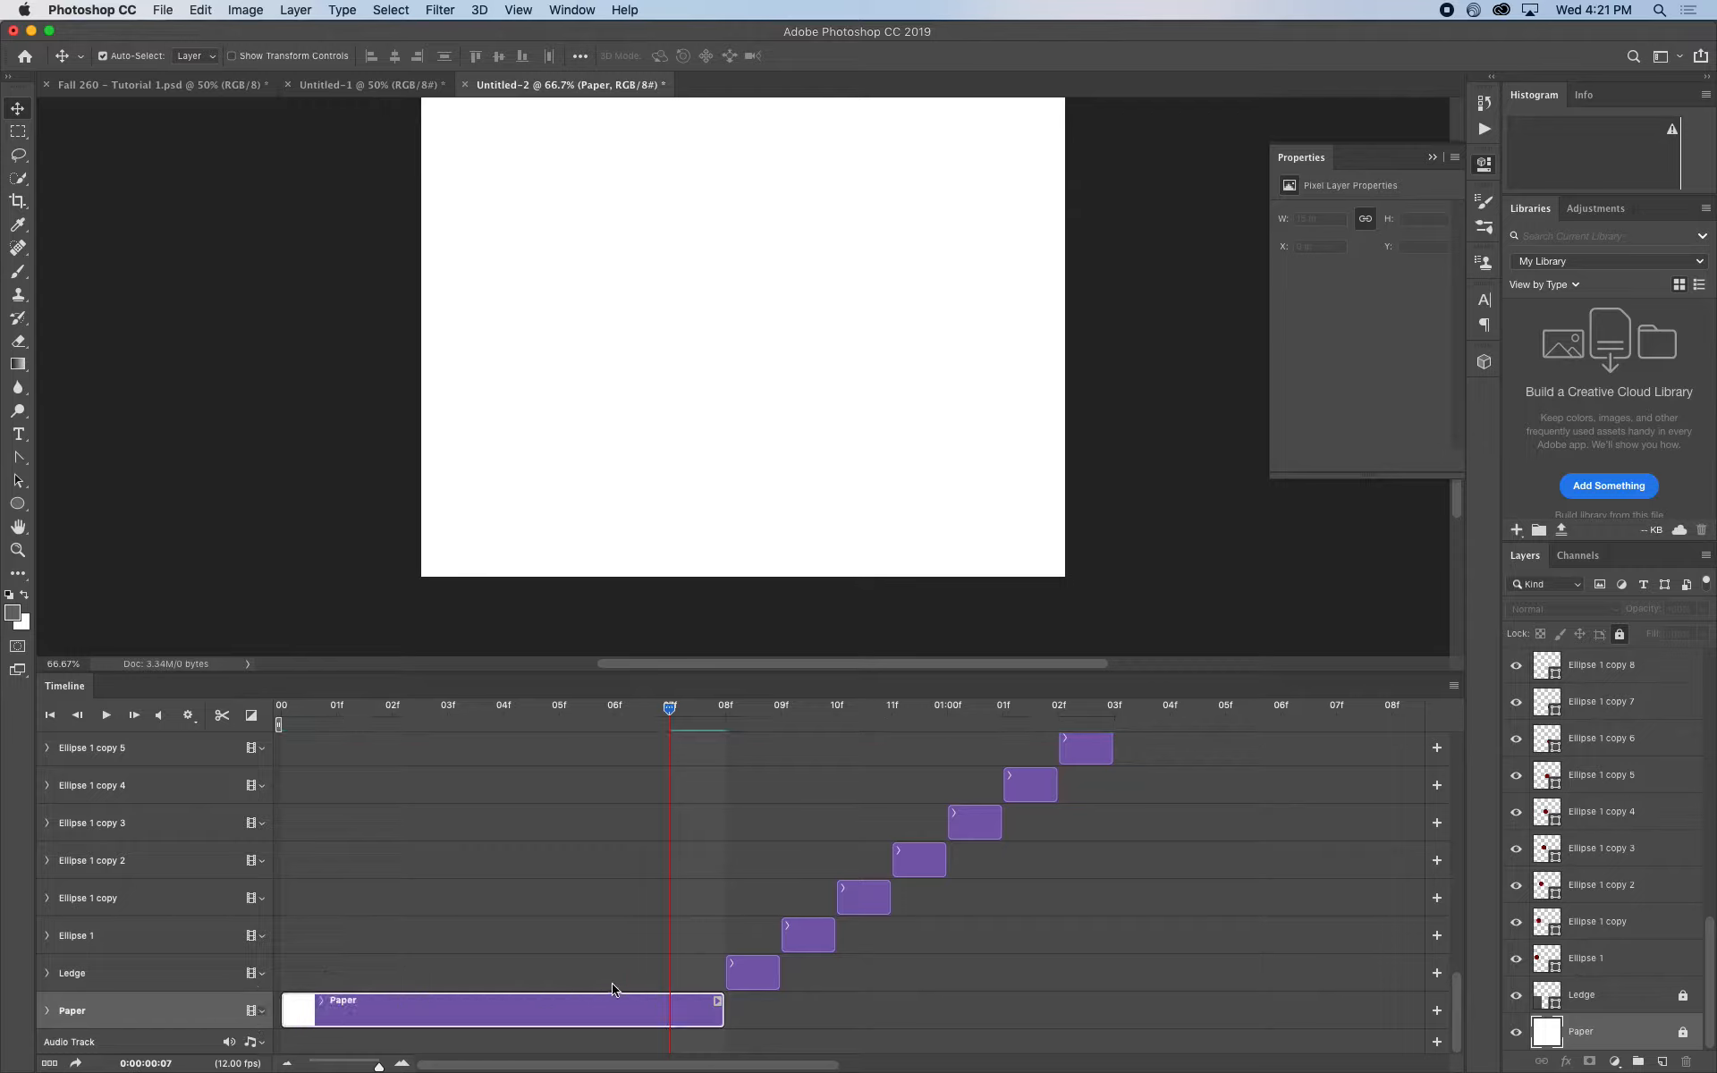
left_click_drag(721, 1012, 839, 1011)
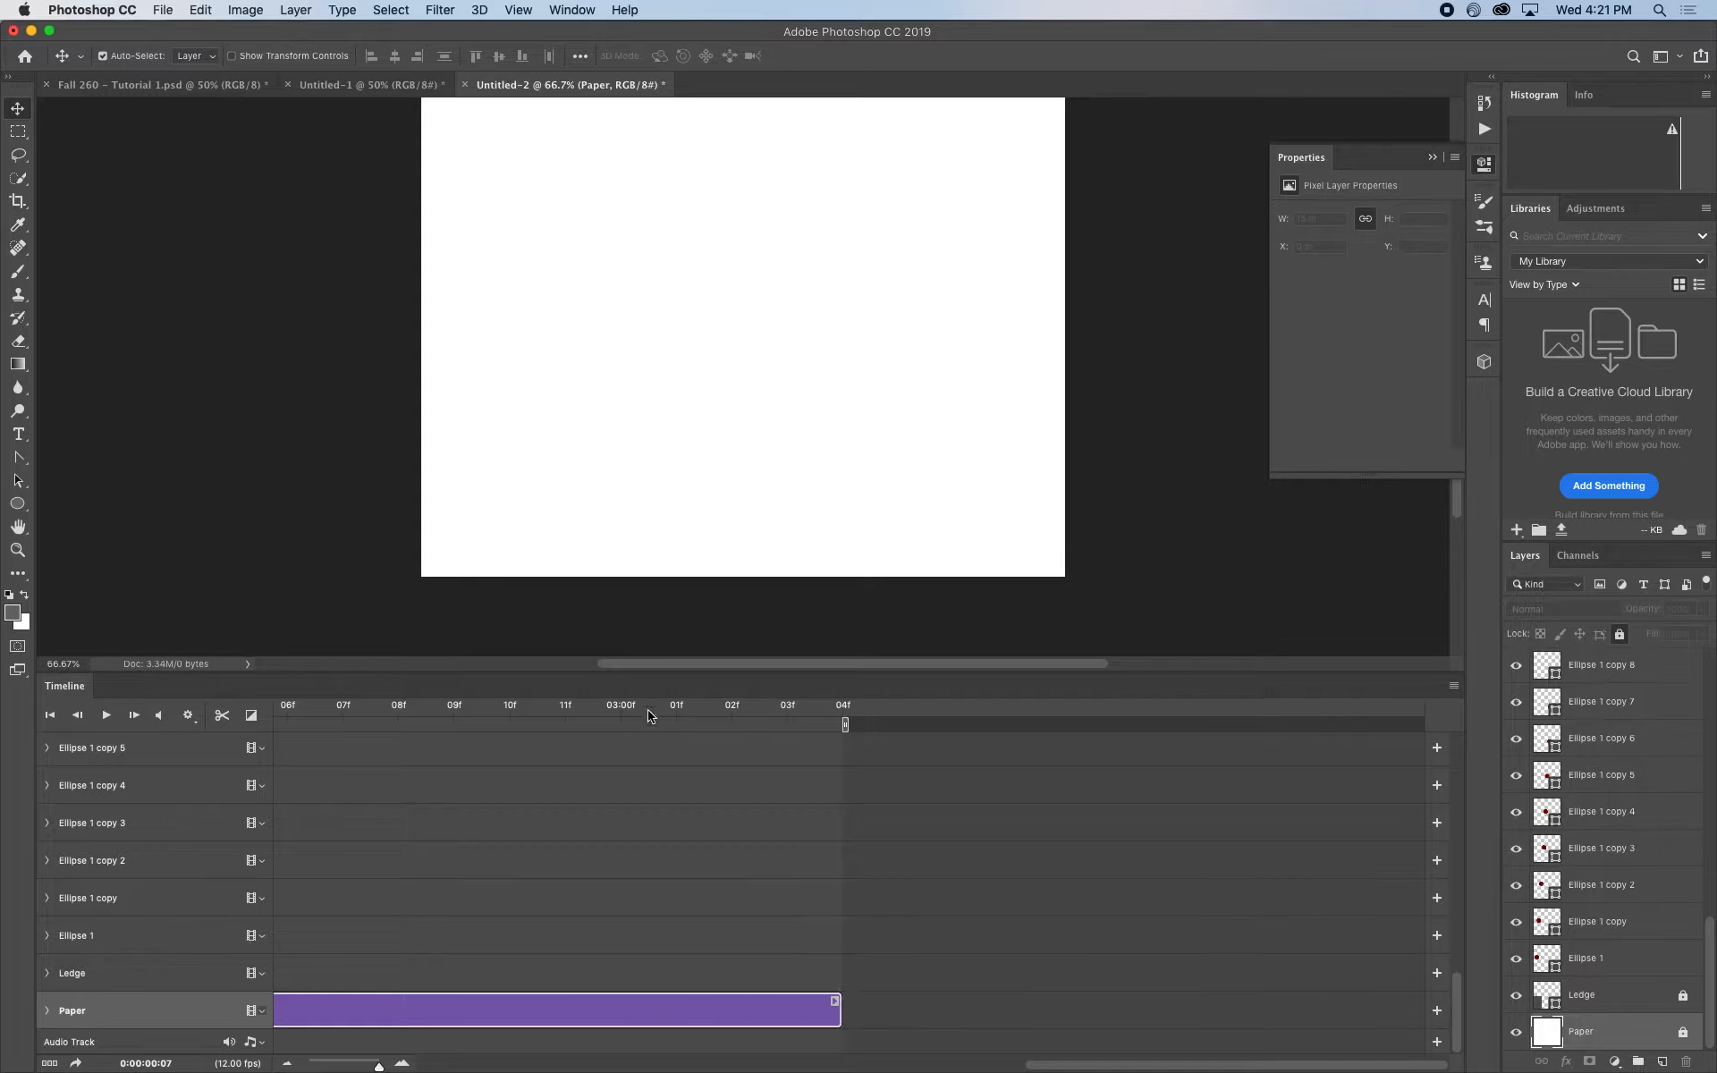
Move the Ledge clip to the start of the timeline and extend it to the end of the Paper clip
left_click_drag(648, 716, 9, 814)
left_click(756, 972)
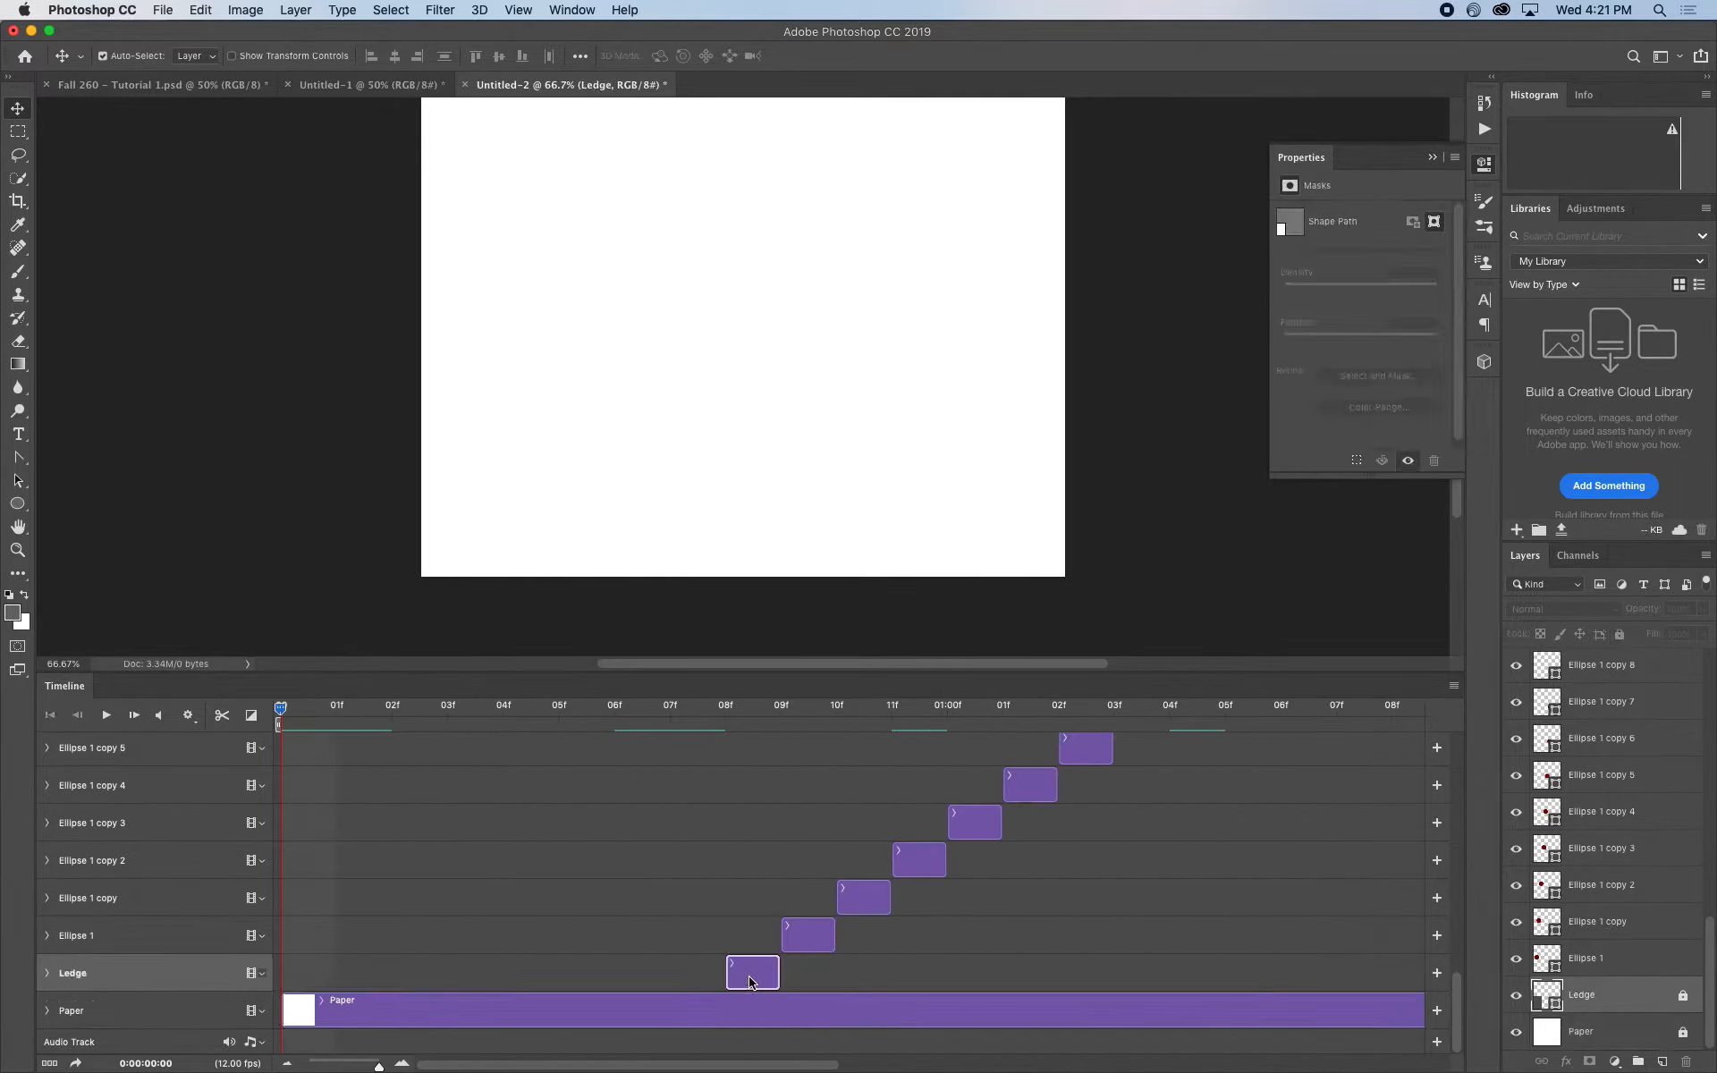
left_click_drag(750, 981, 315, 986)
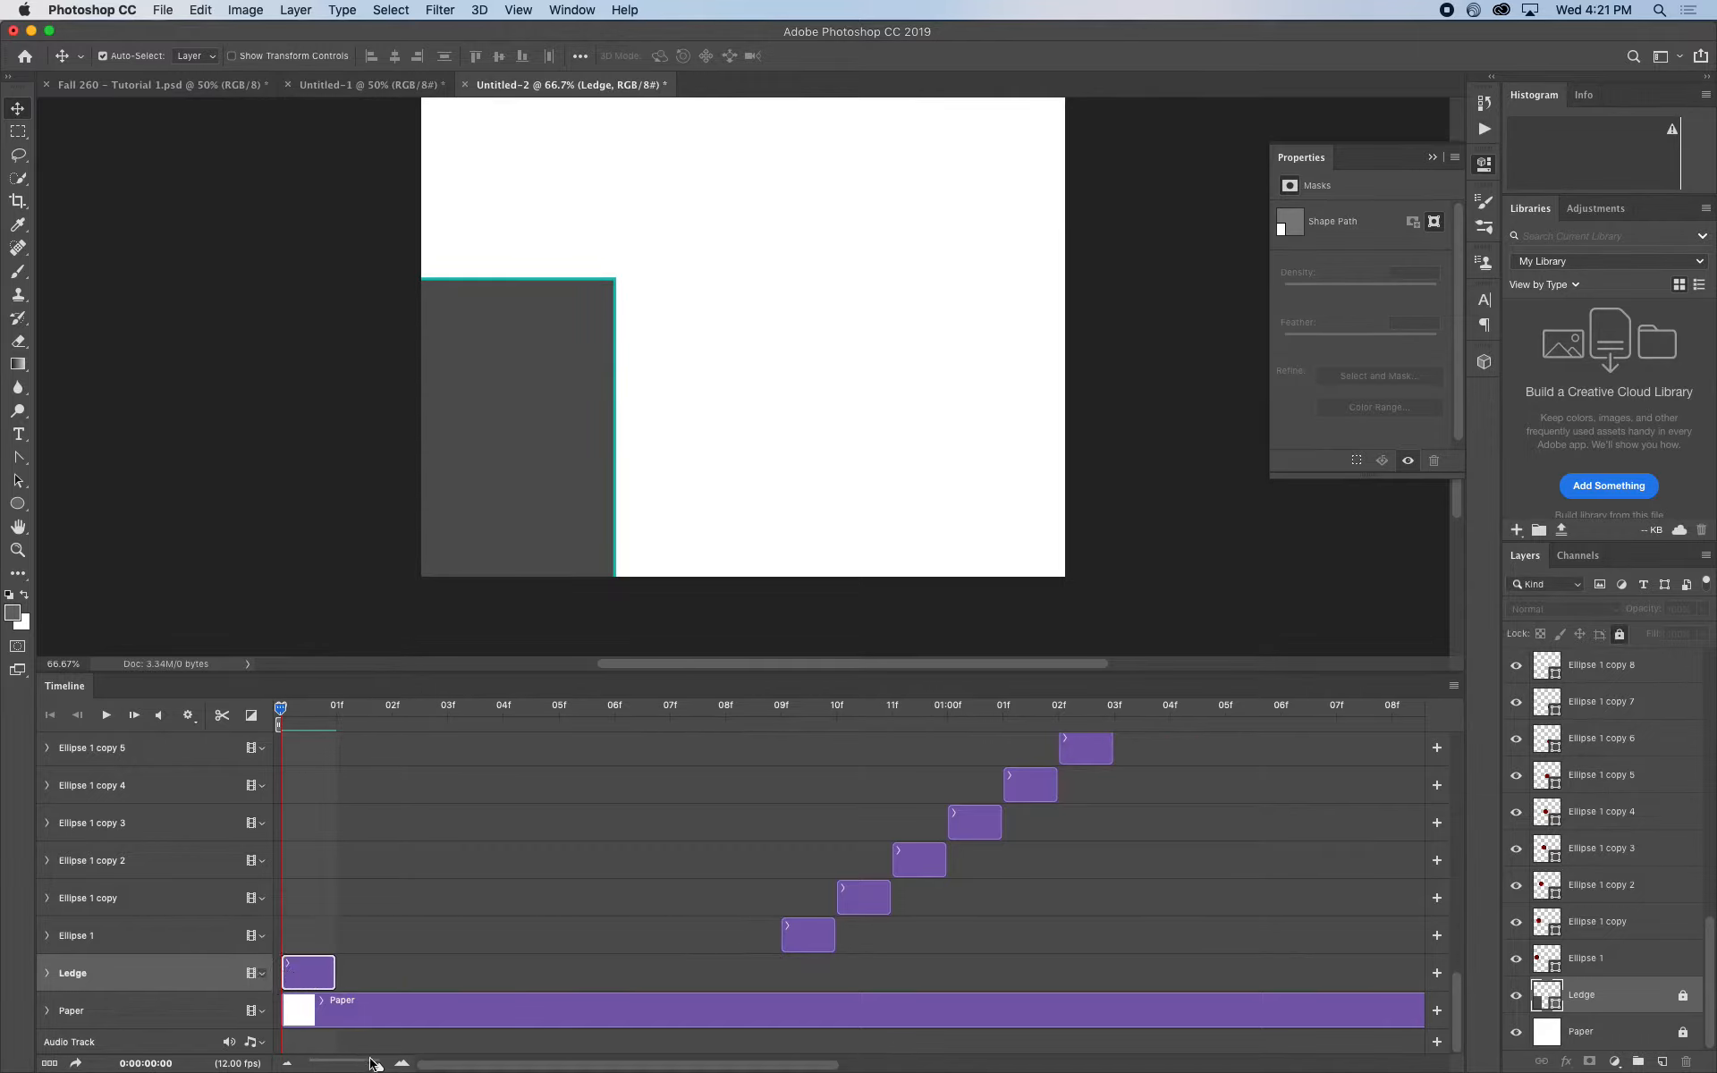
left_click_drag(379, 1066, 355, 1066)
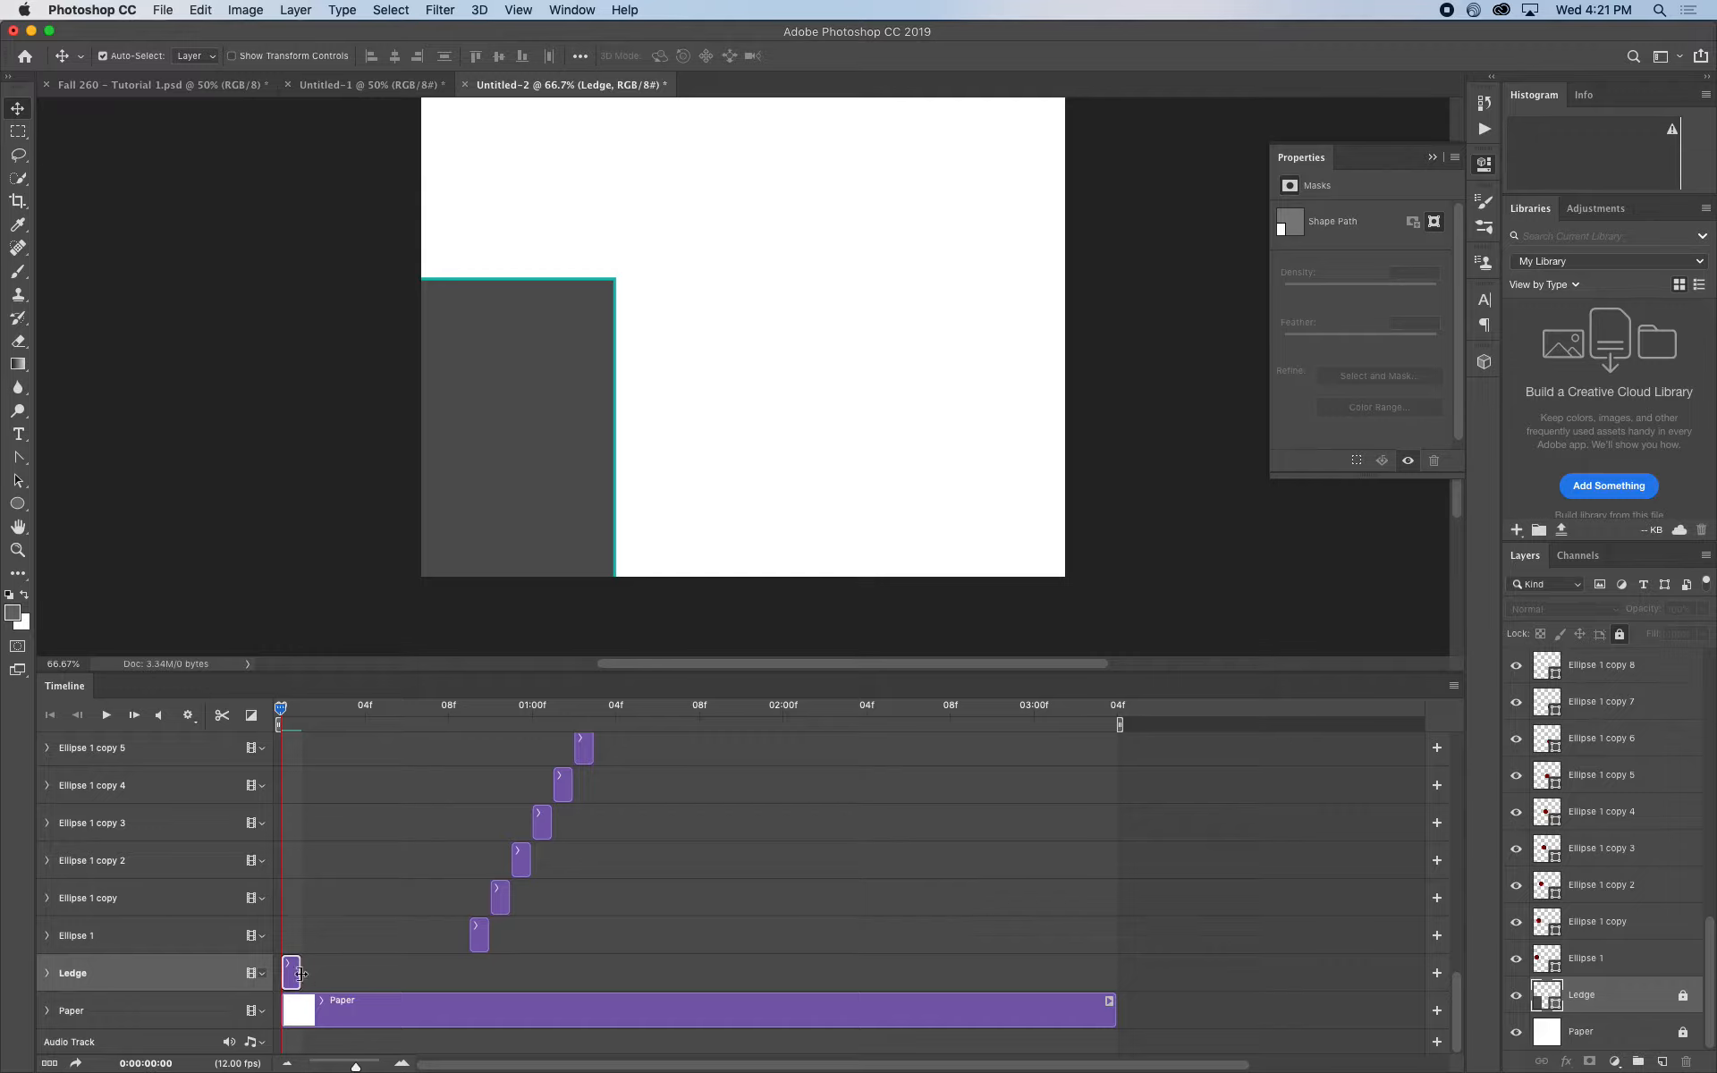
left_click(302, 973)
left_click_drag(301, 974, 1107, 930)
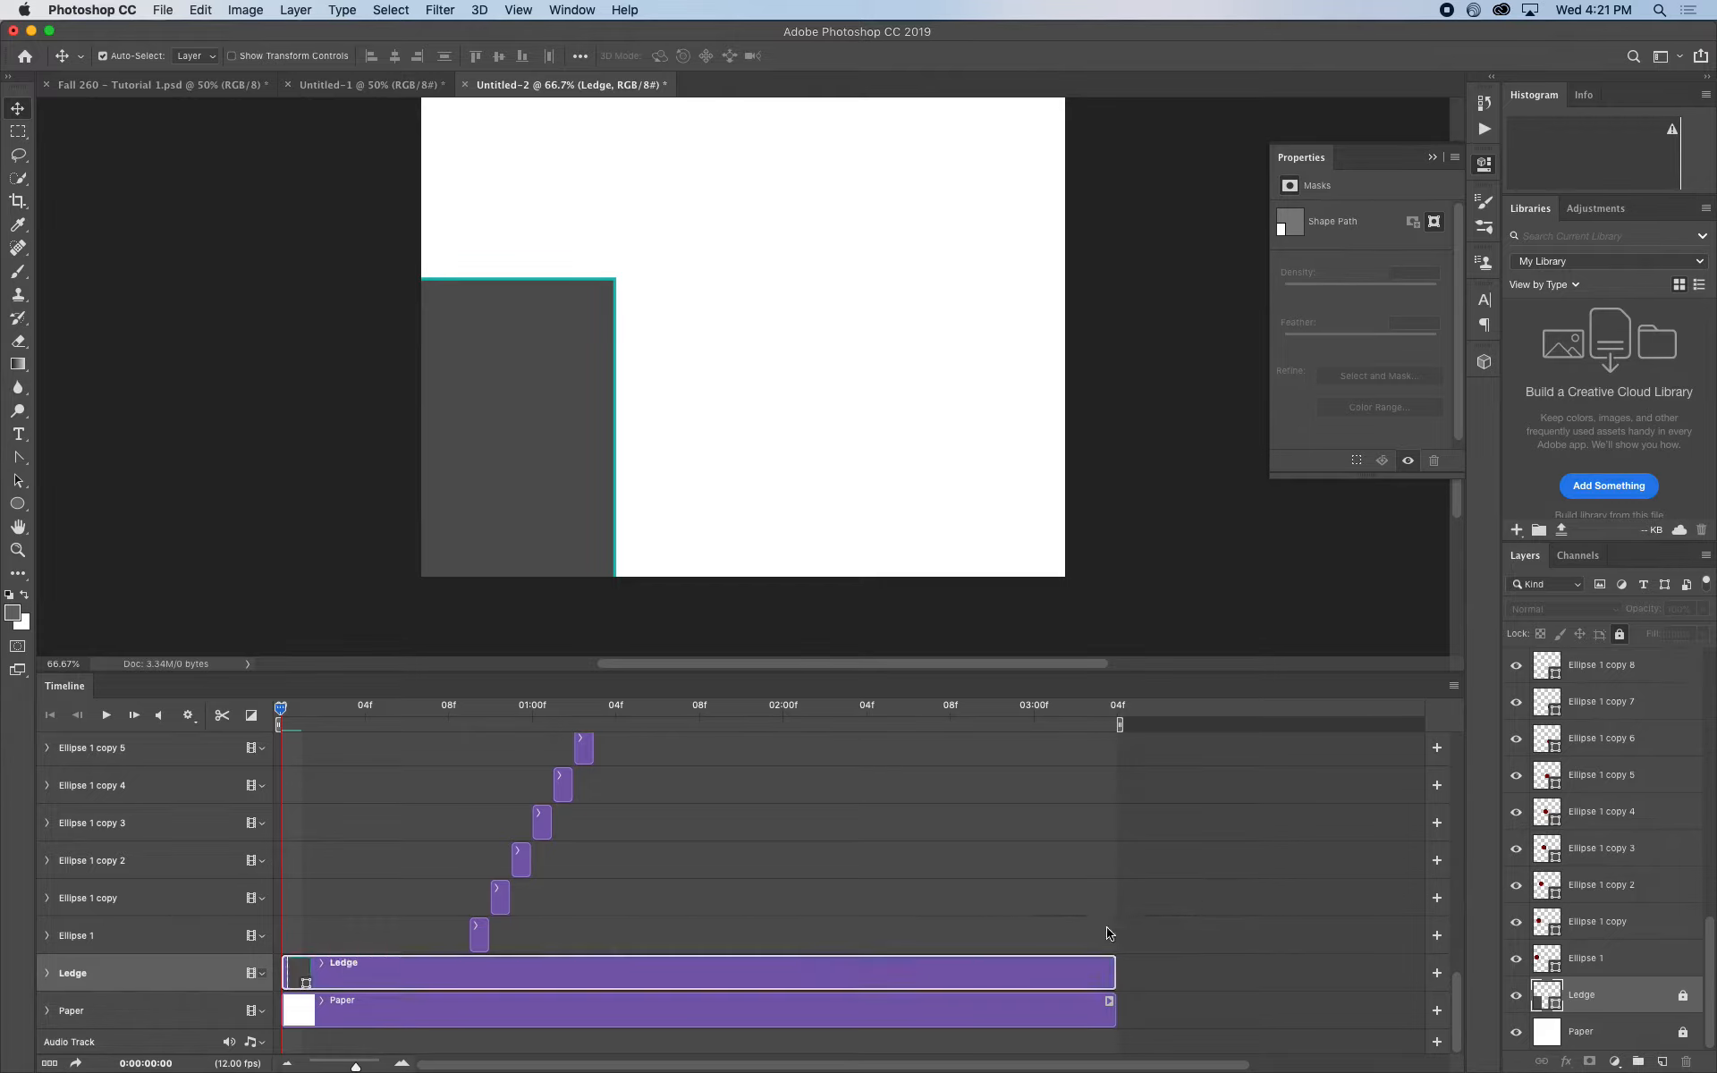
left_click(717, 912)
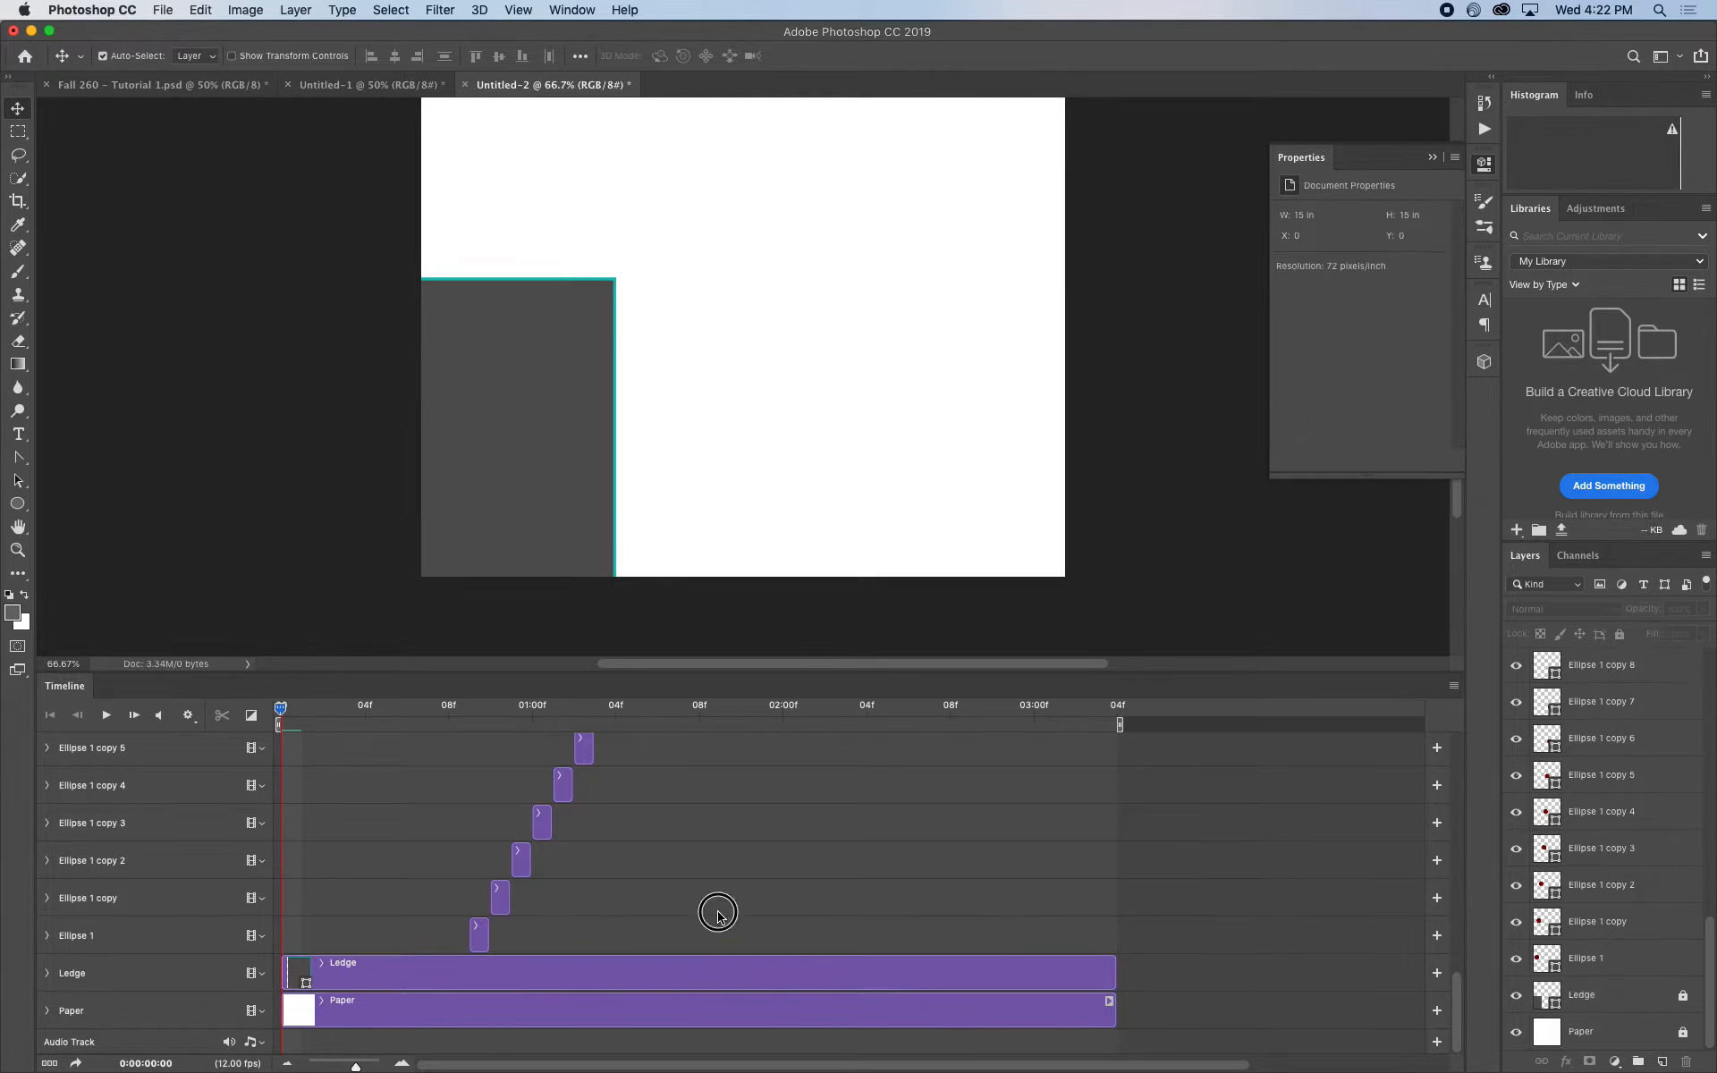
Play back the animation, stop it, and scrub the playhead to 0:00:01:09
key("space")
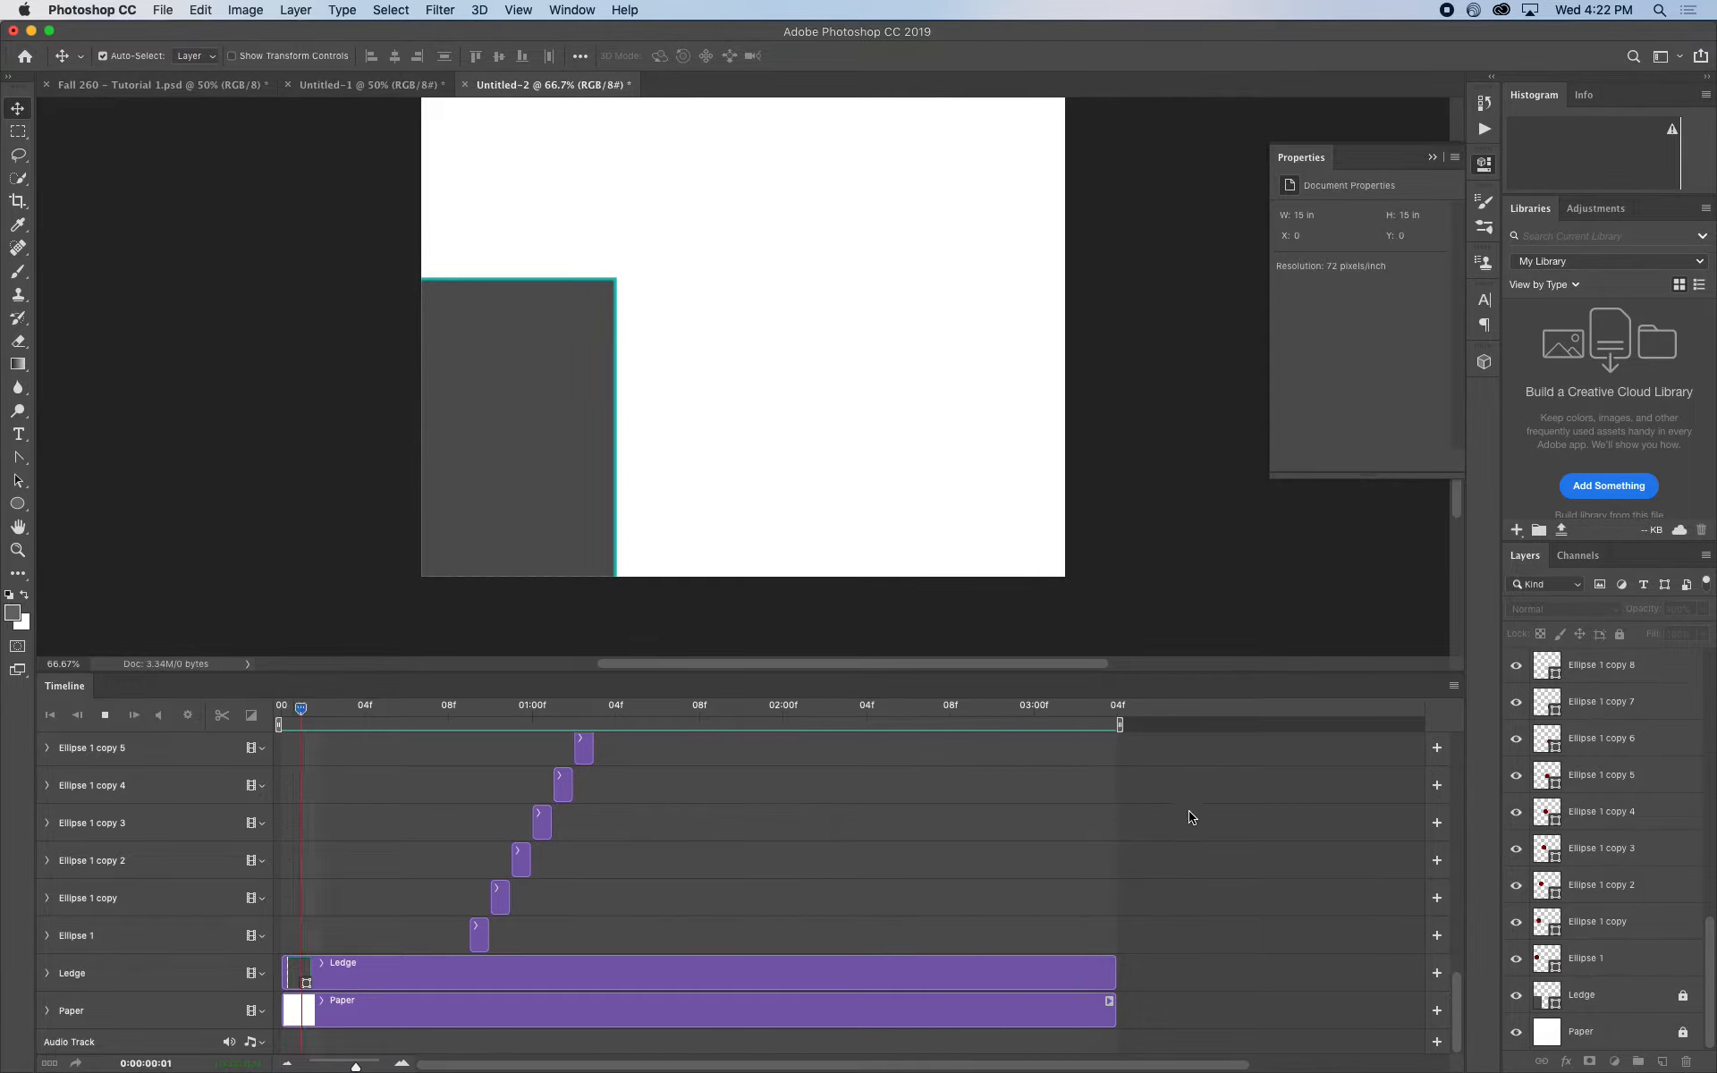
key("space")
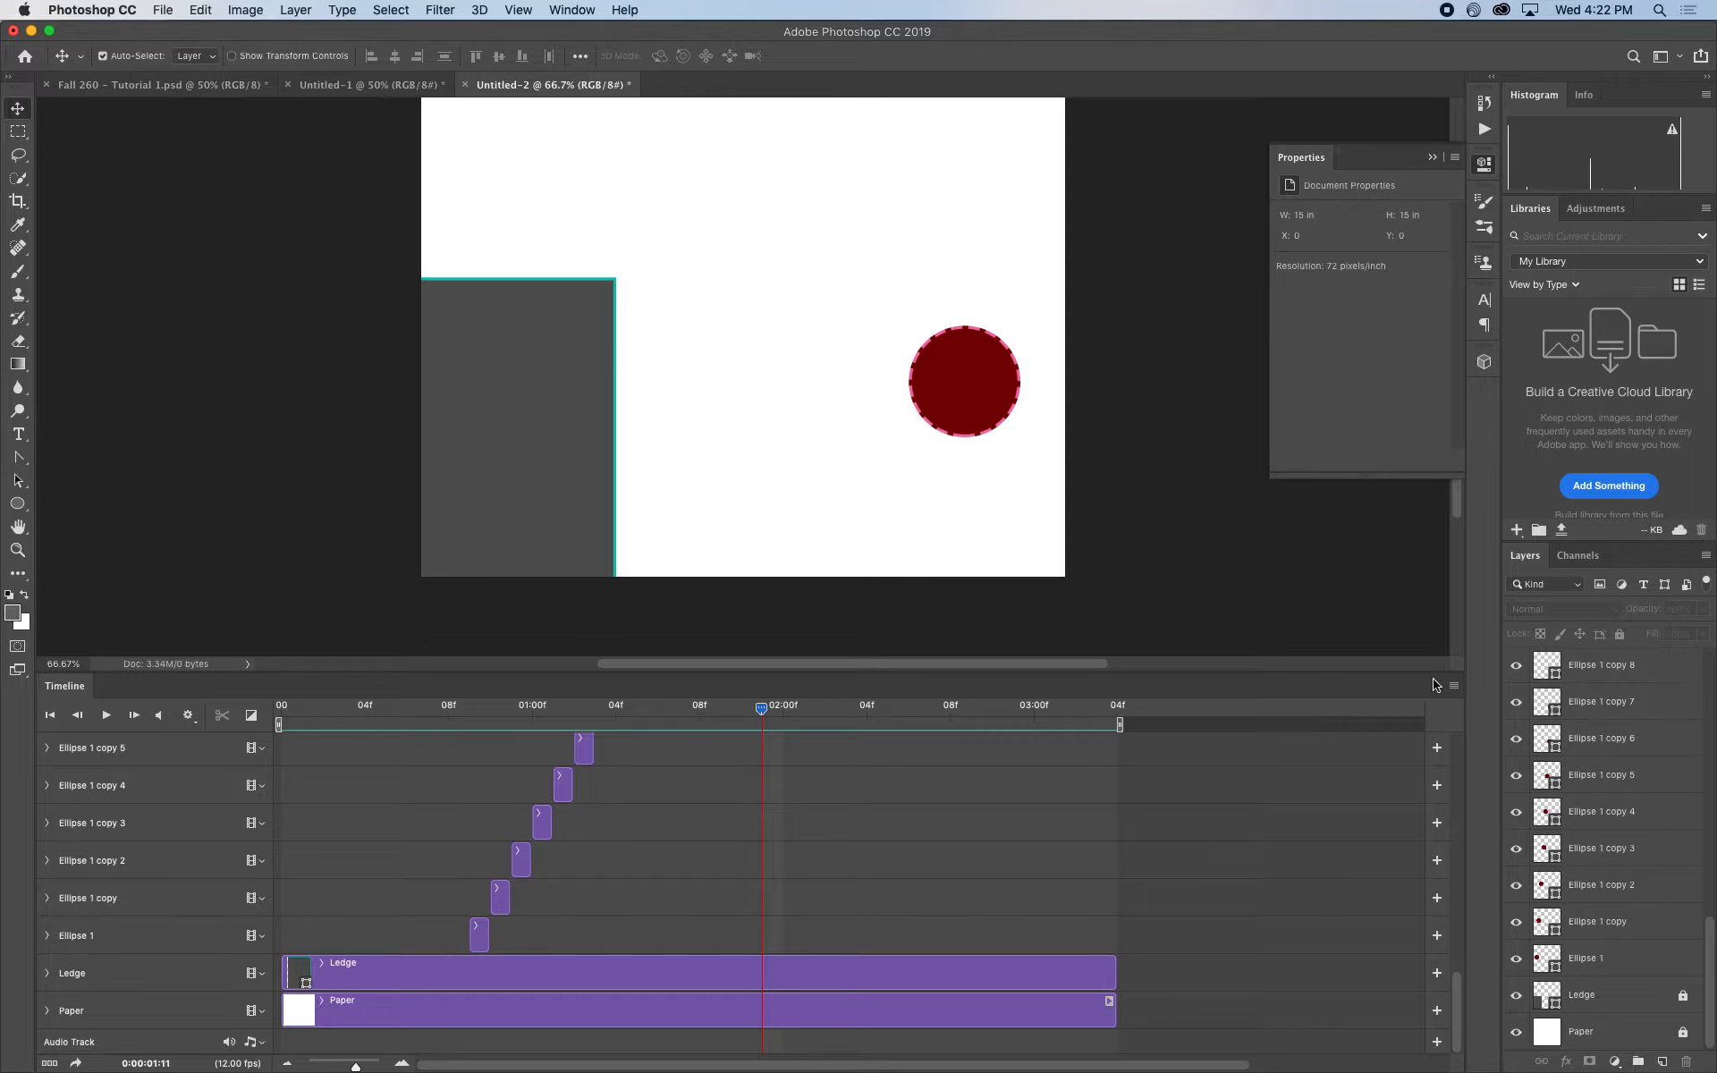
left_click_drag(656, 722, 717, 747)
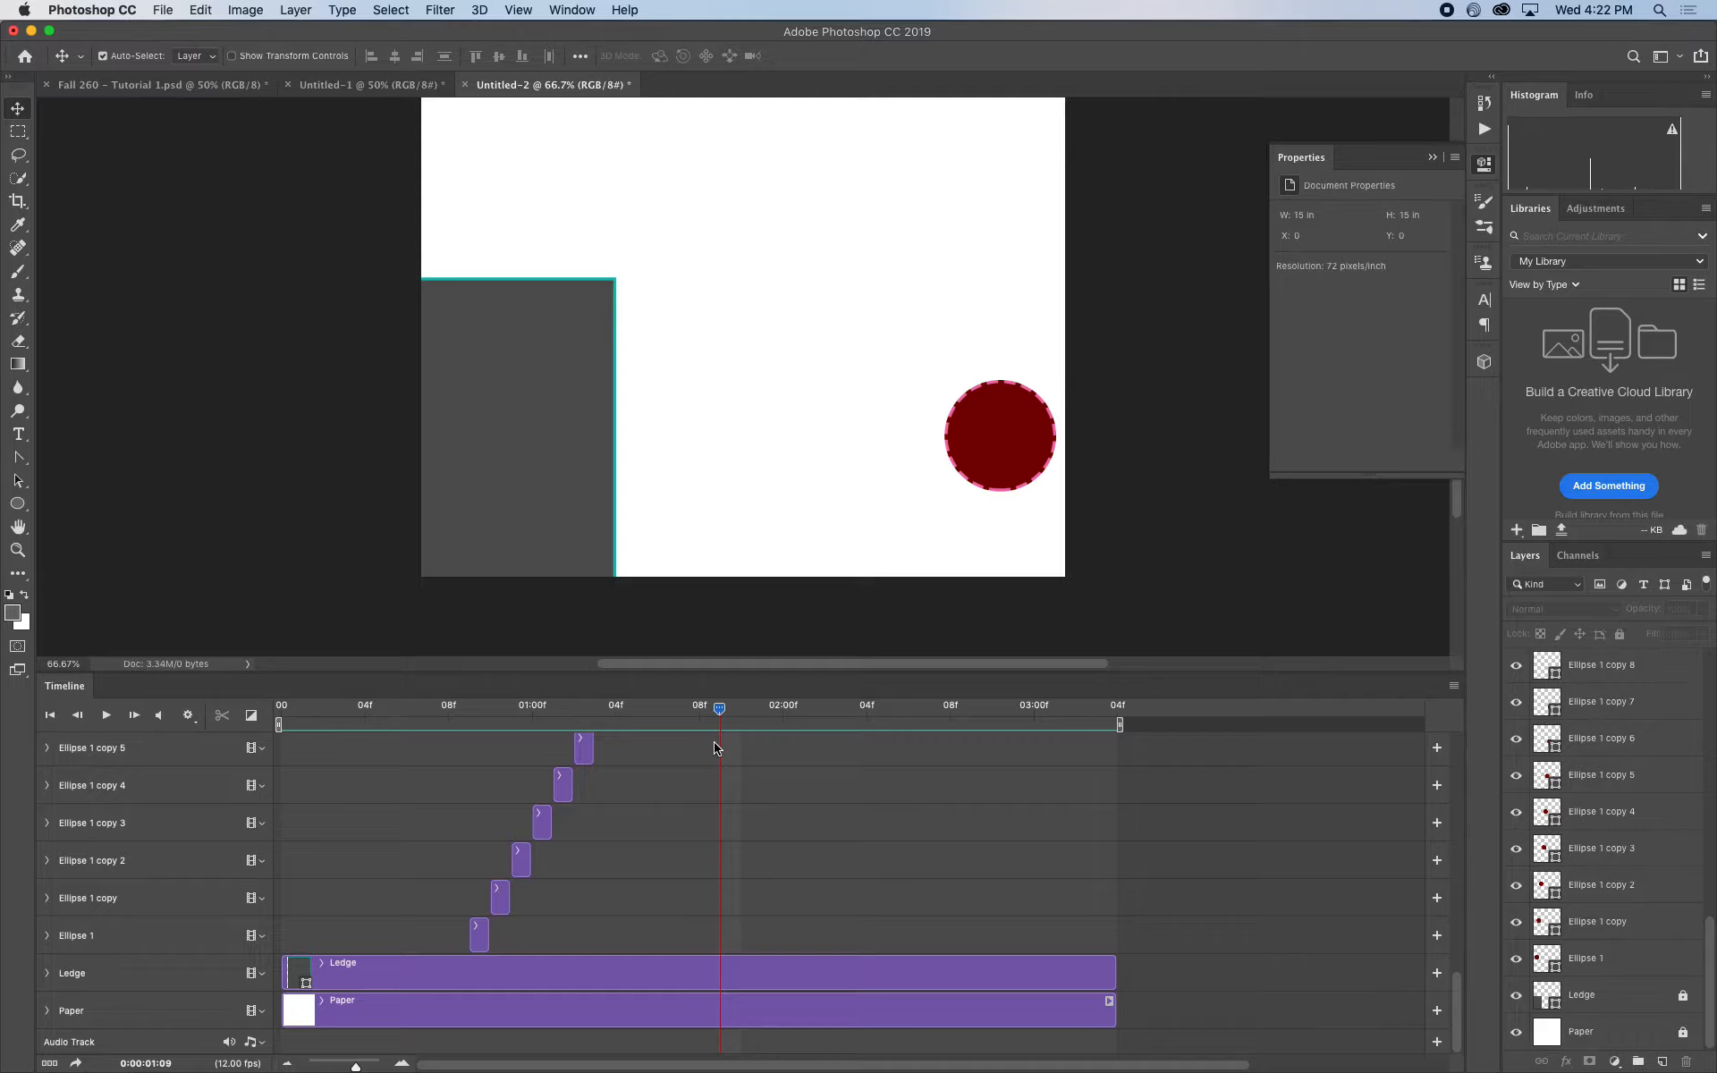
Enable onion skins and move the playhead to 0:00:01:04
left_click(1454, 687)
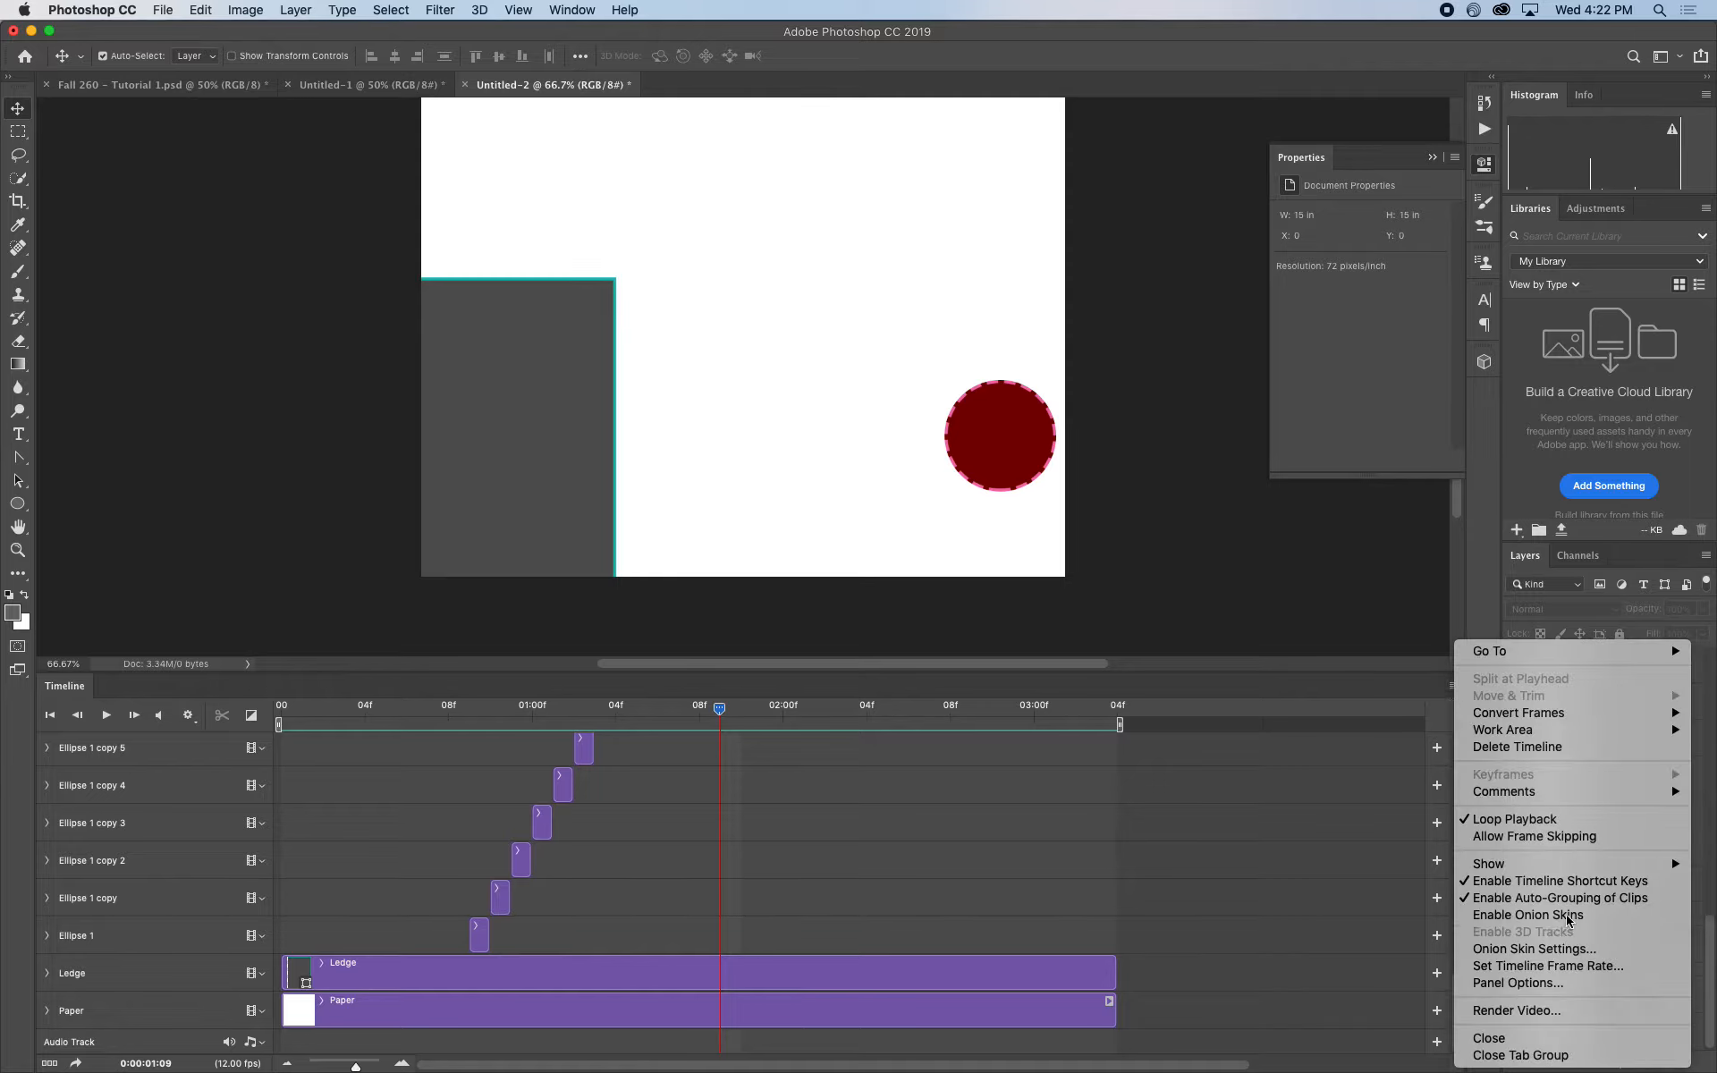
left_click(1567, 919)
left_click_drag(719, 708, 617, 772)
Set the onion skins to 6 frames before, try maximum opacities of 40% and 25%, and apply the settings
left_click(1454, 685)
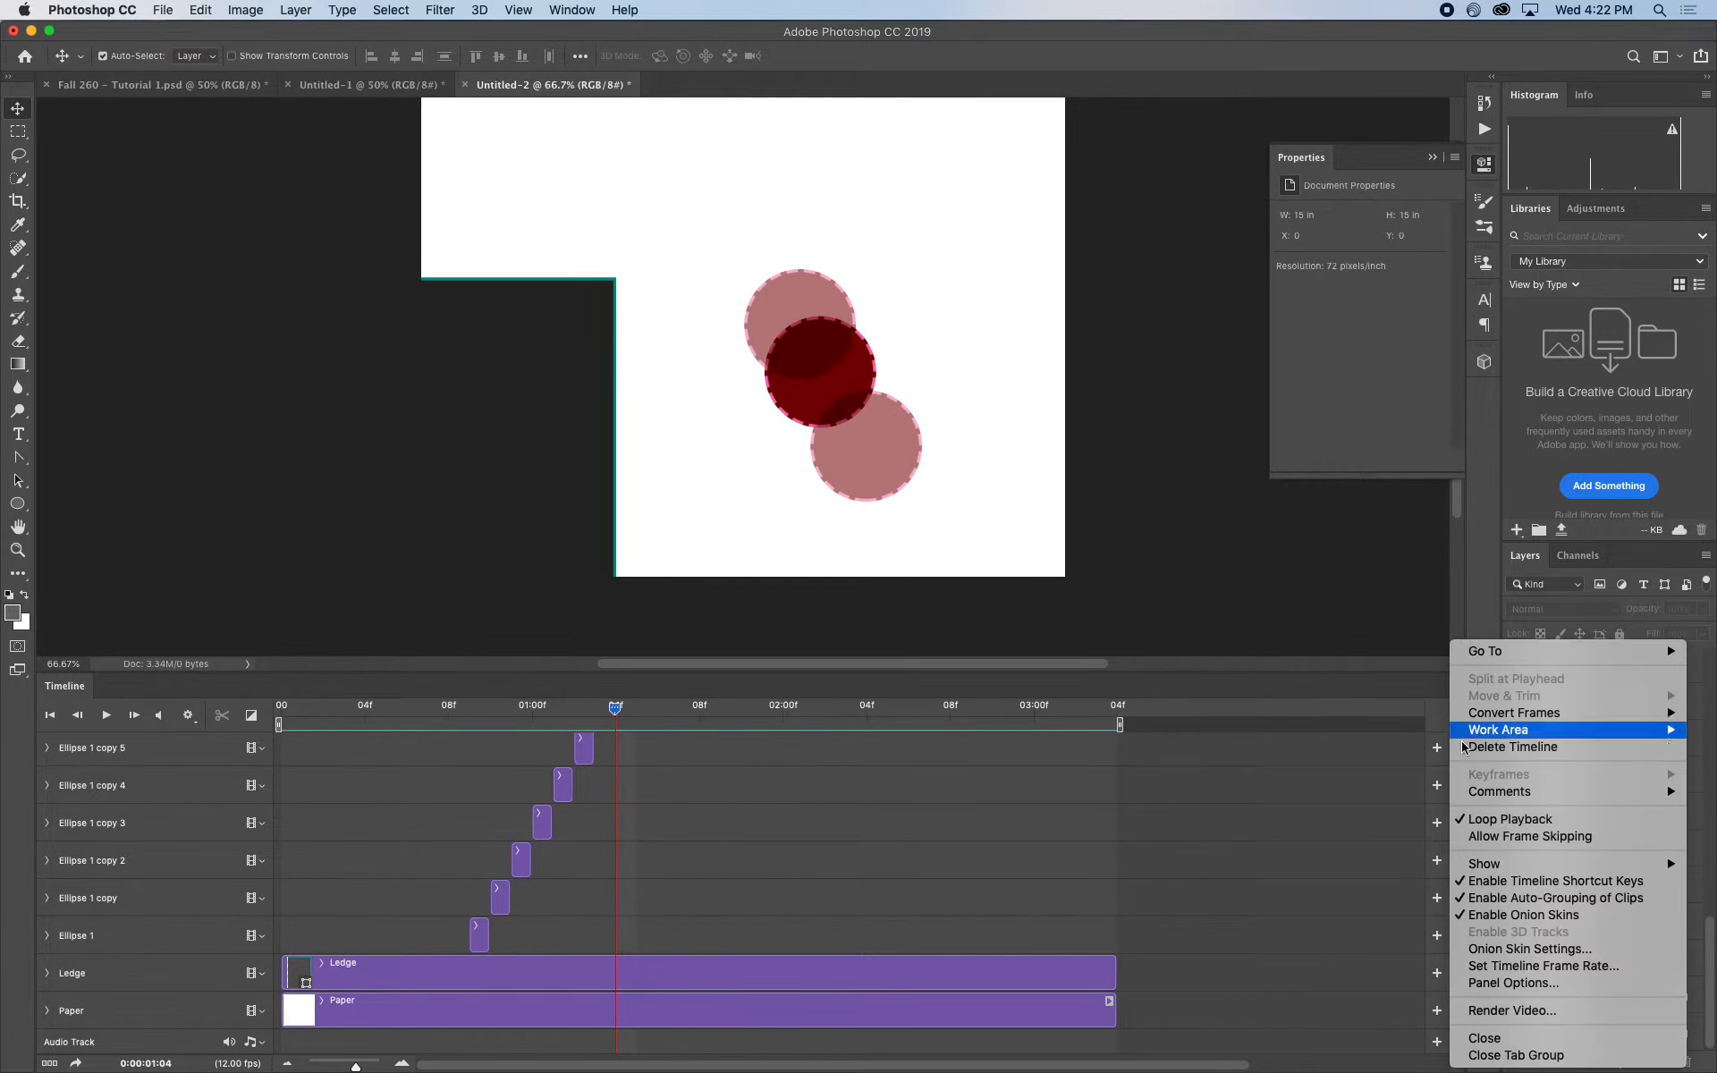
left_click(1548, 950)
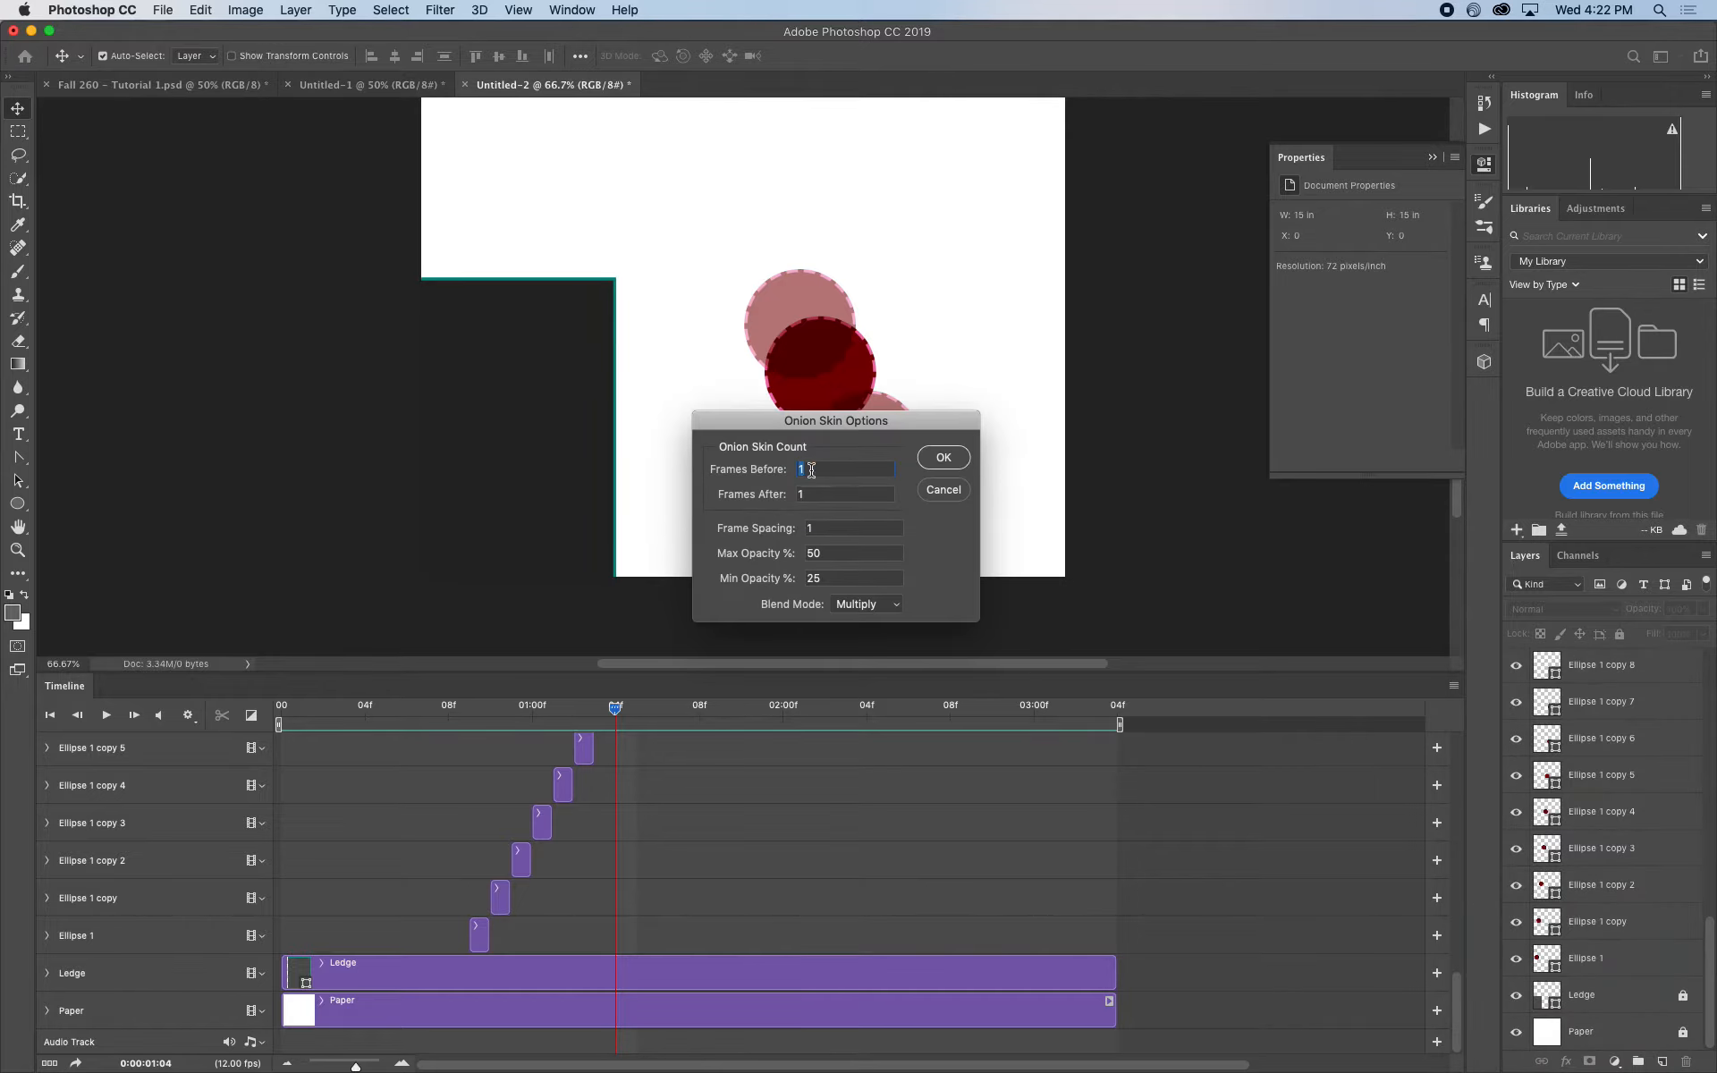
type("5")
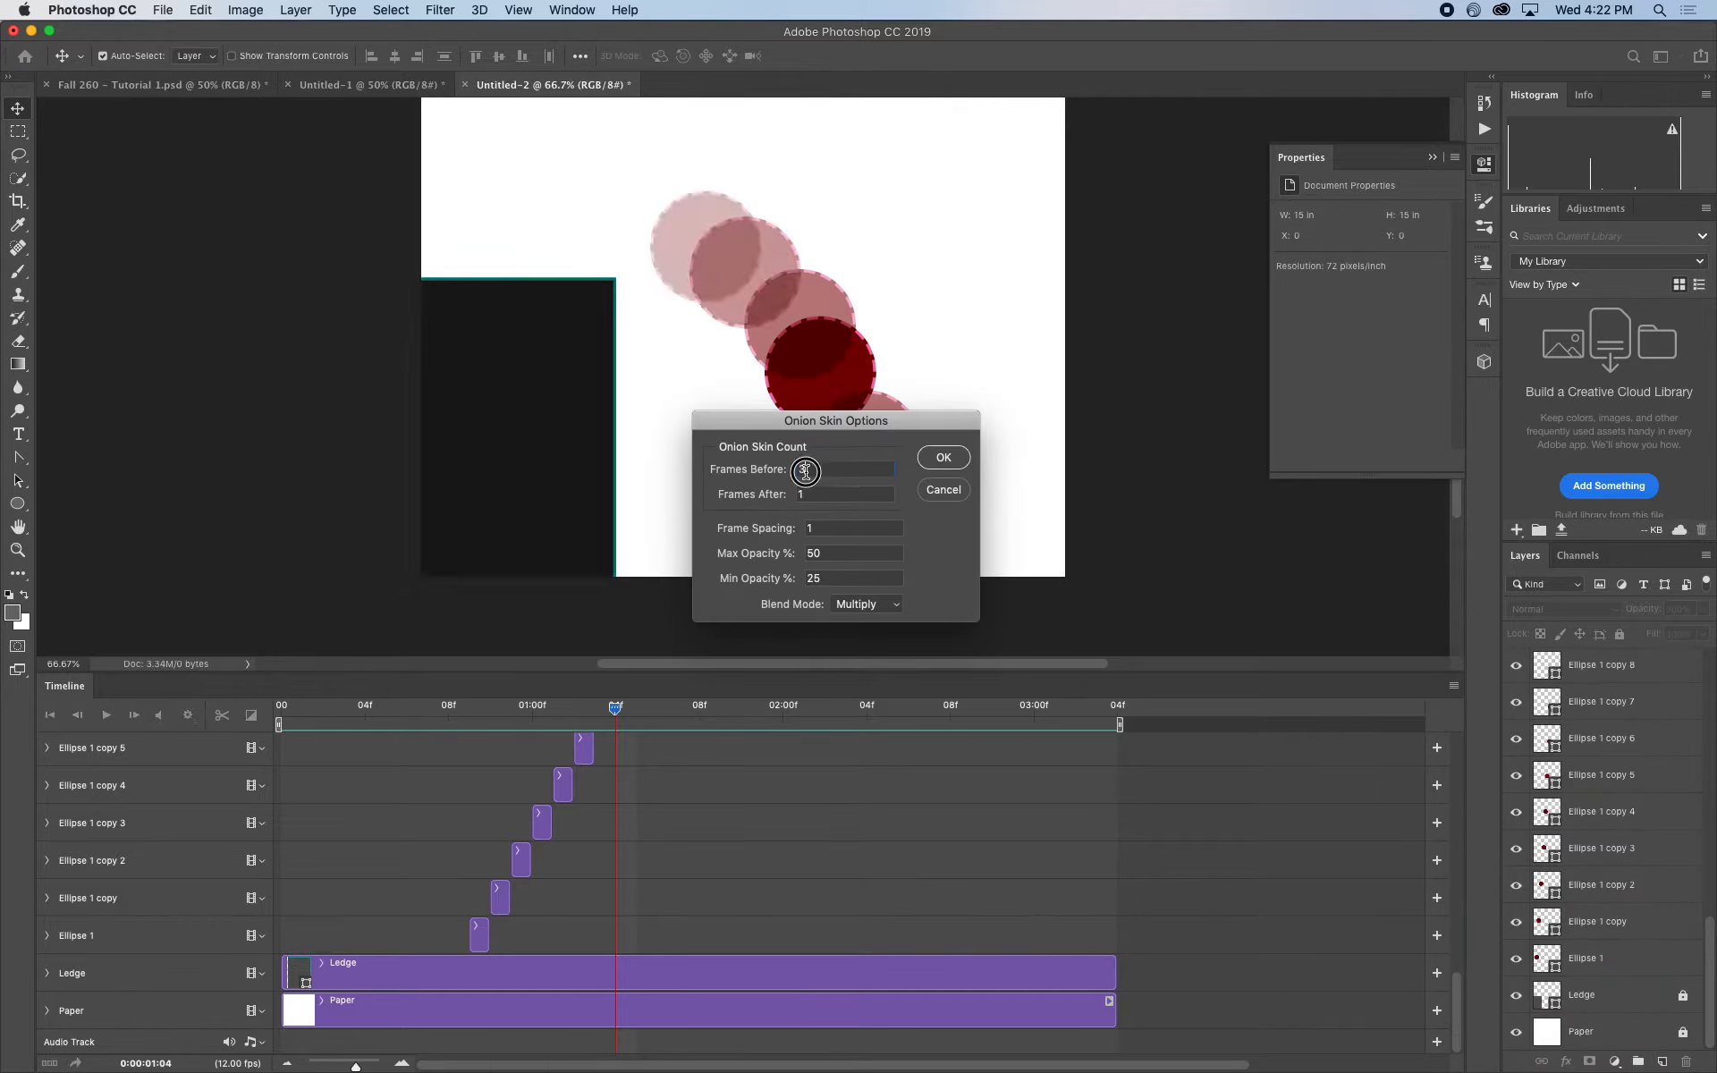
left_click_drag(830, 473, 768, 473)
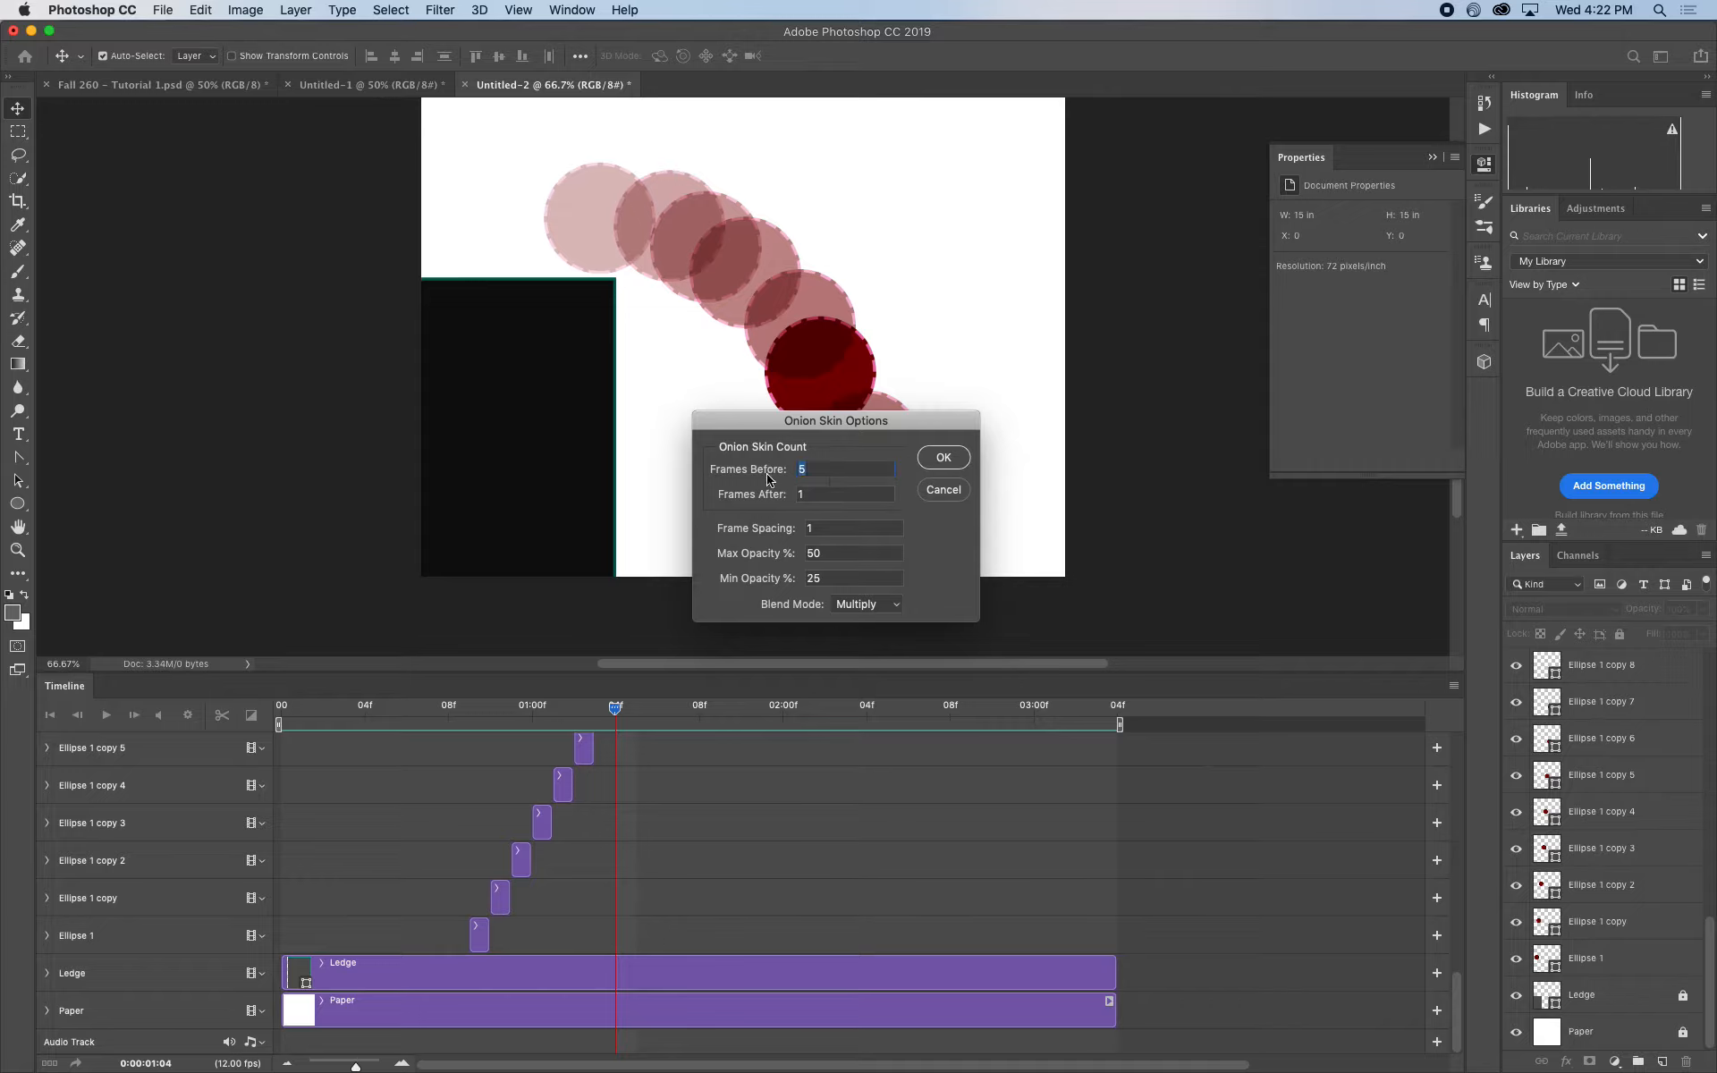
type("6")
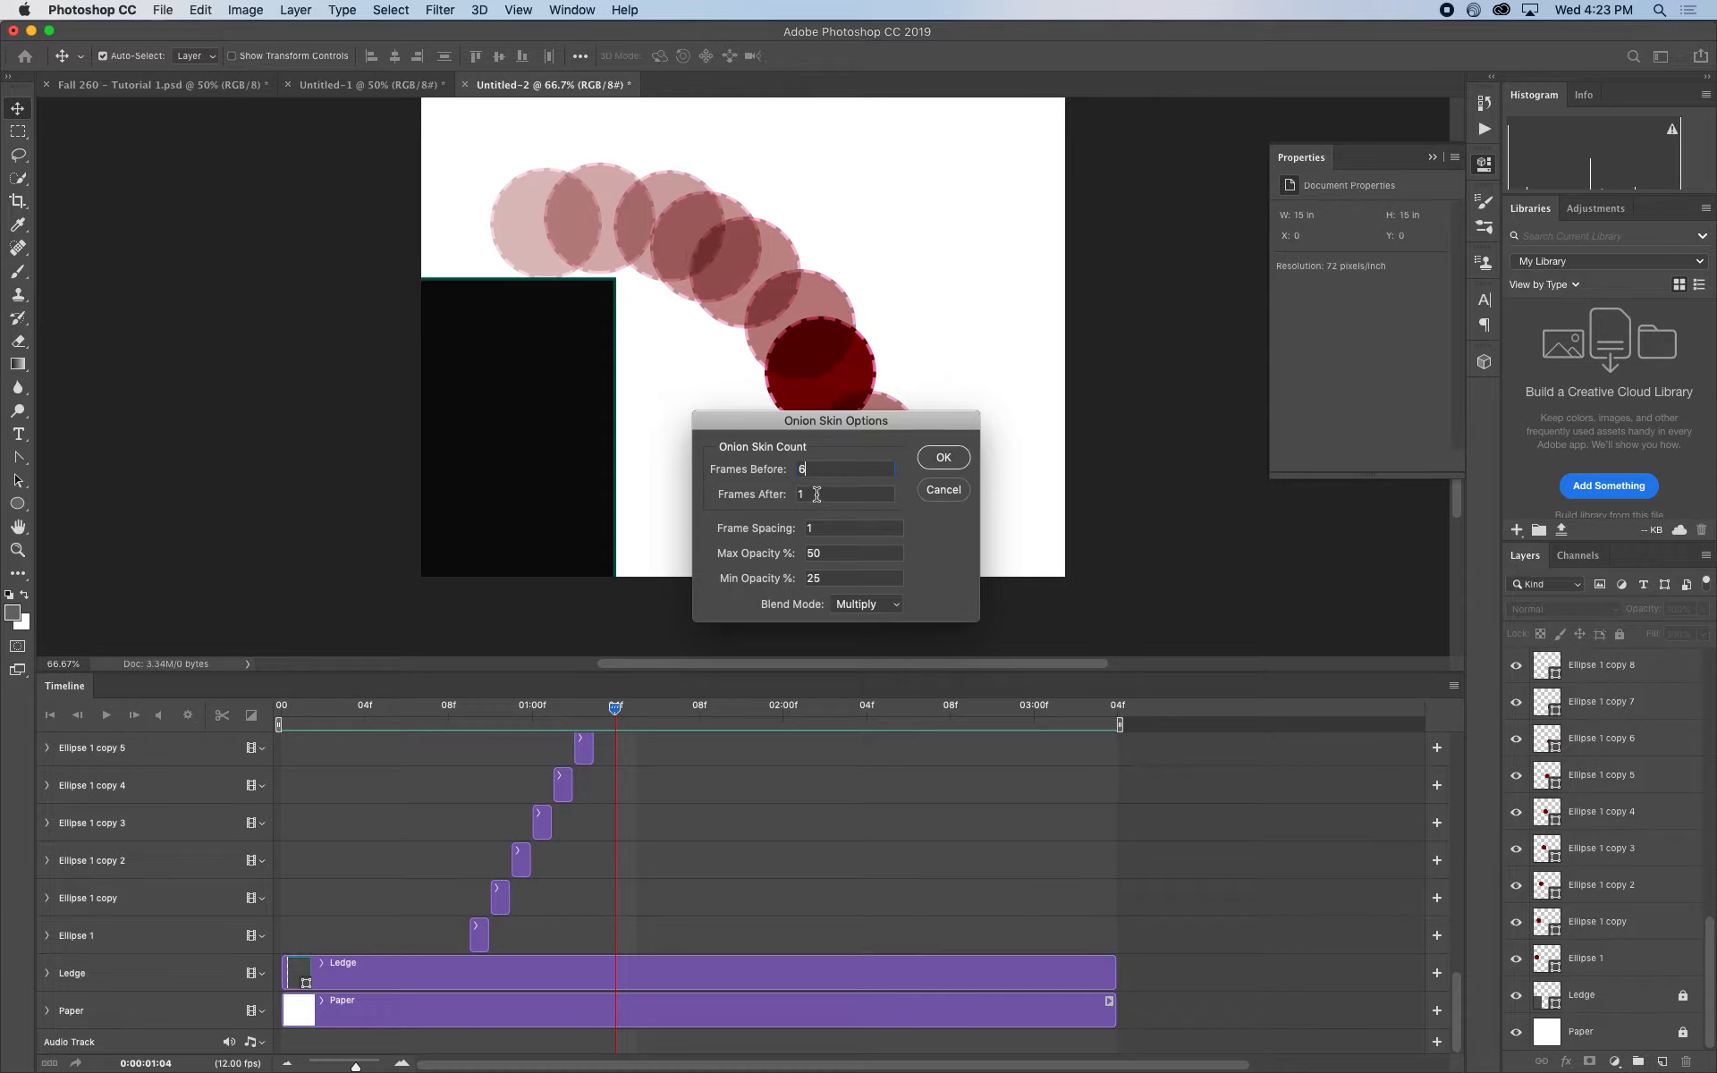
mouse_move(832, 555)
left_mouse_down()
mouse_move(786, 554)
mouse_move(831, 554)
left_mouse_up()
type("40")
type("25")
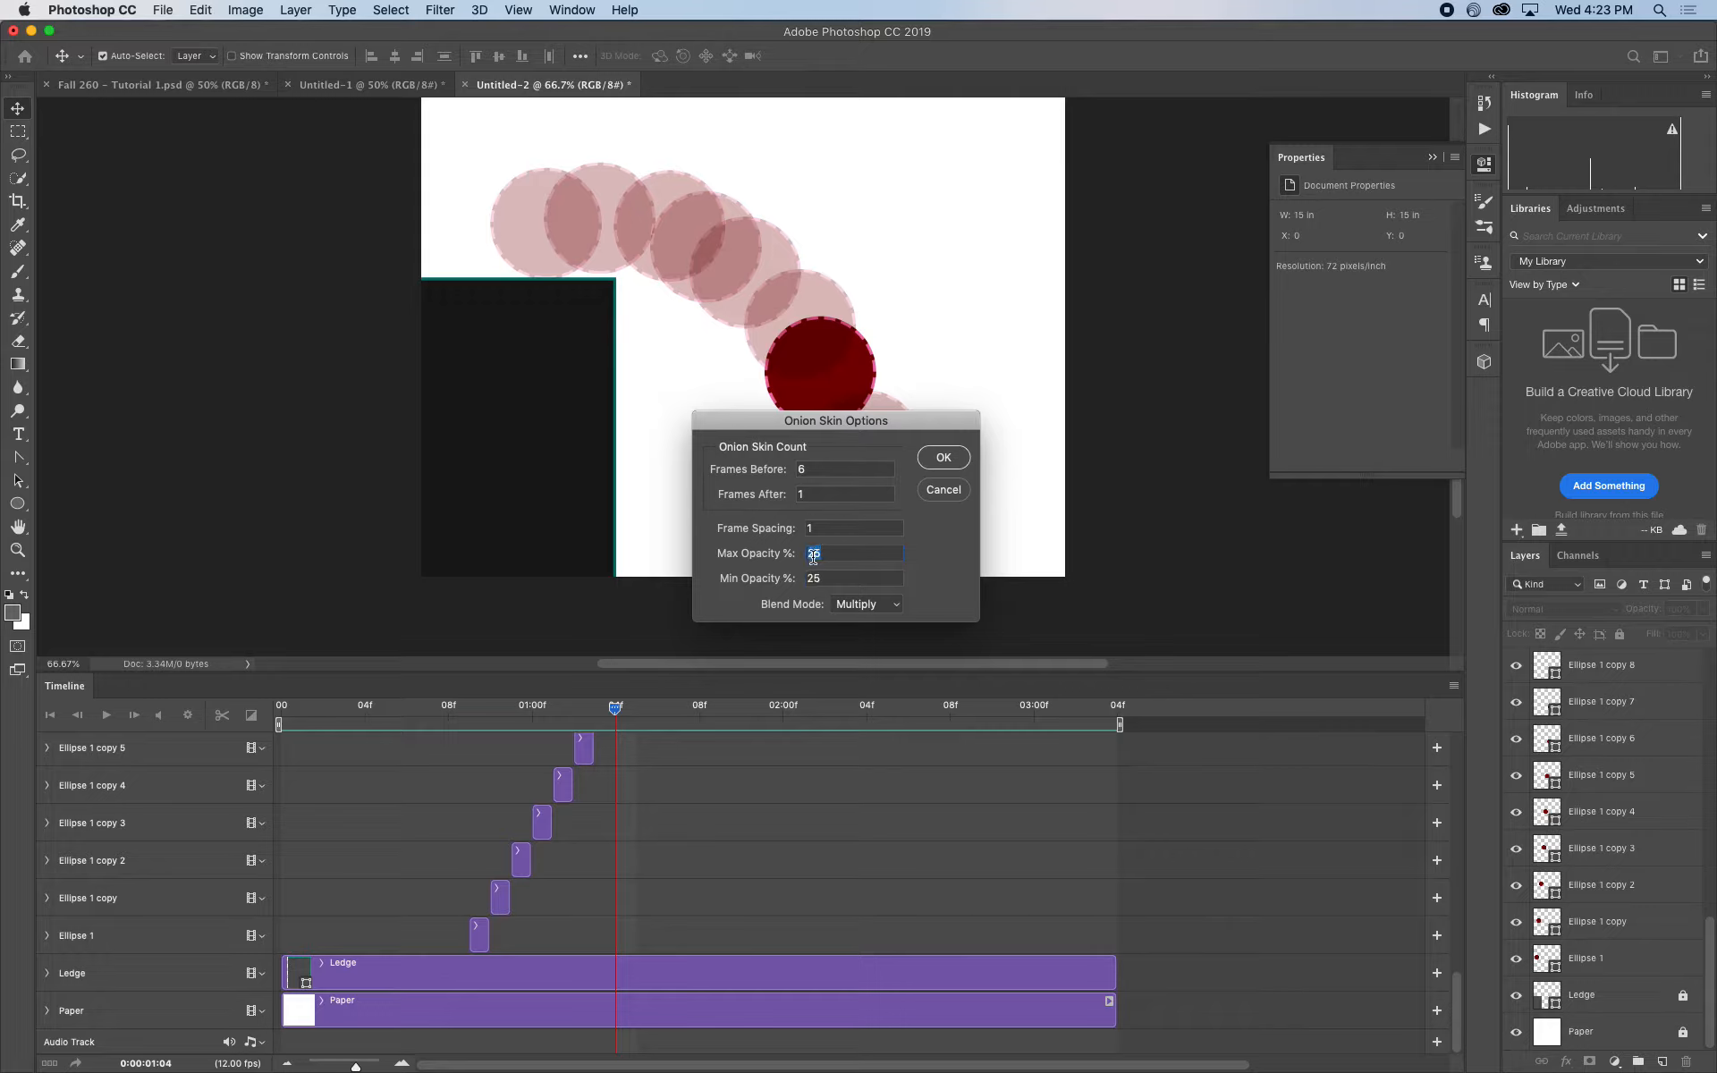
left_click(930, 461)
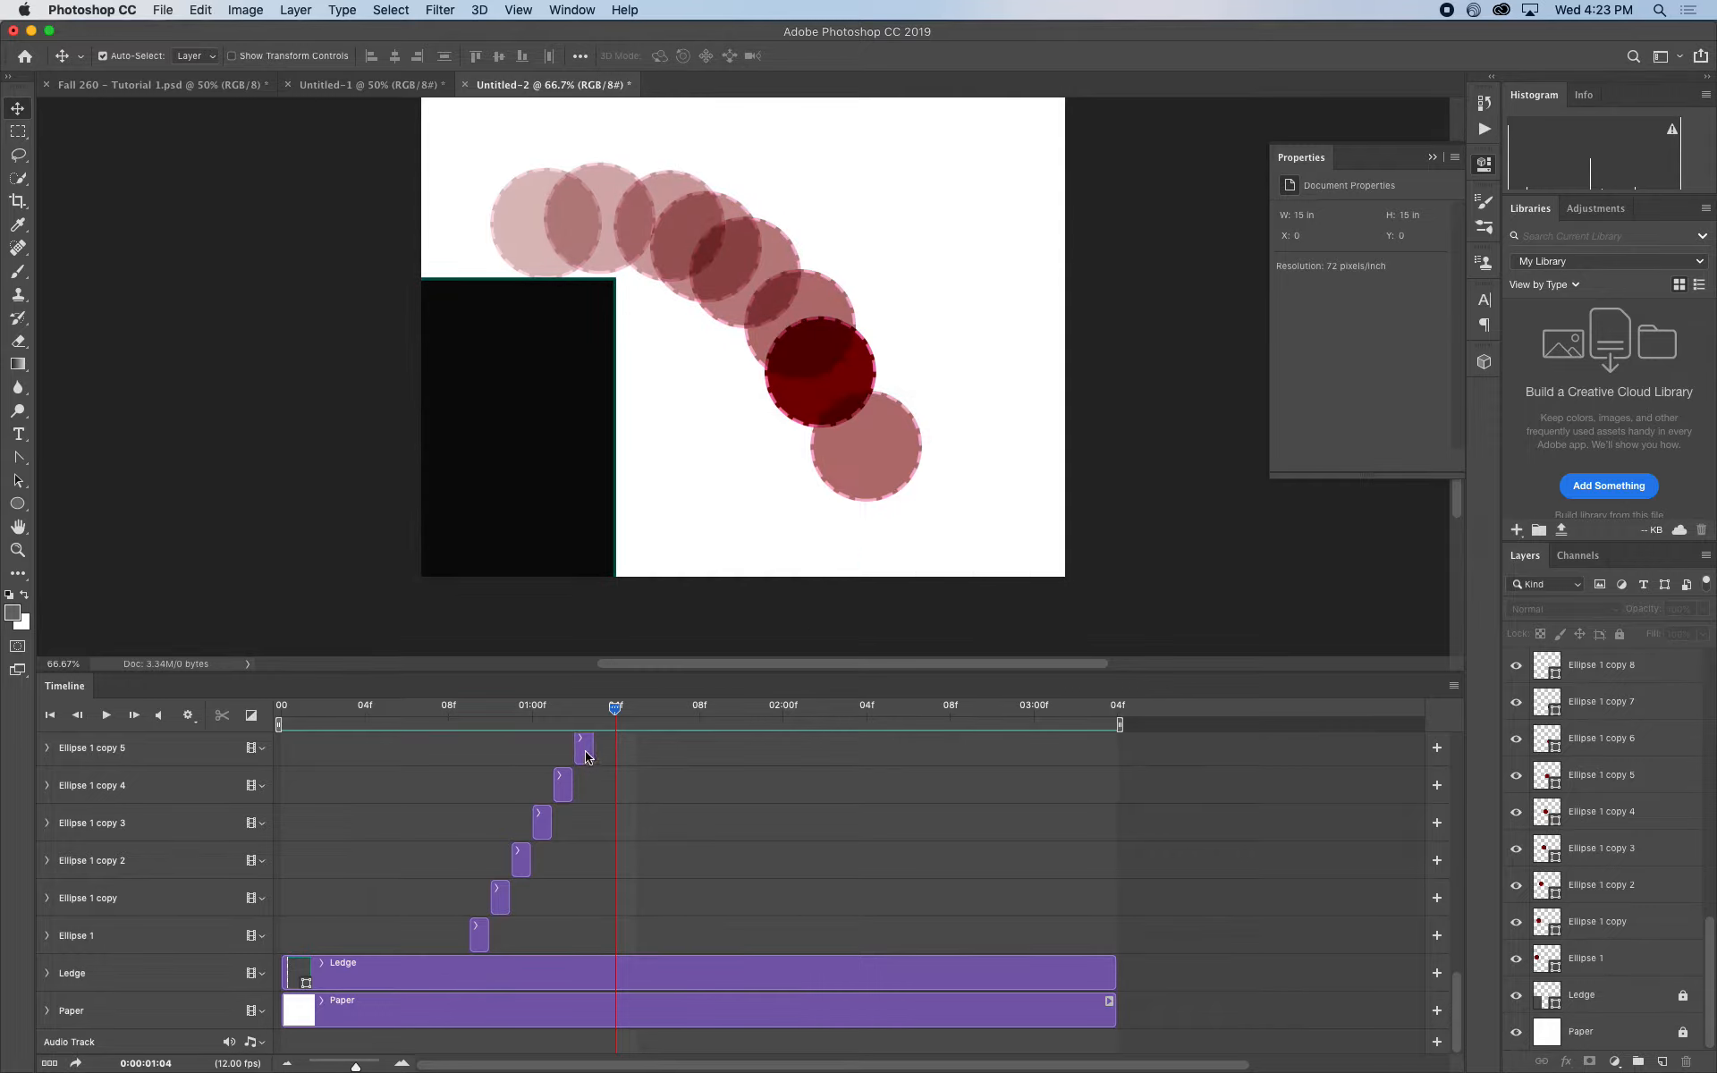
Play back the animation with onion skins, then stop and return the playhead to the start
key("space")
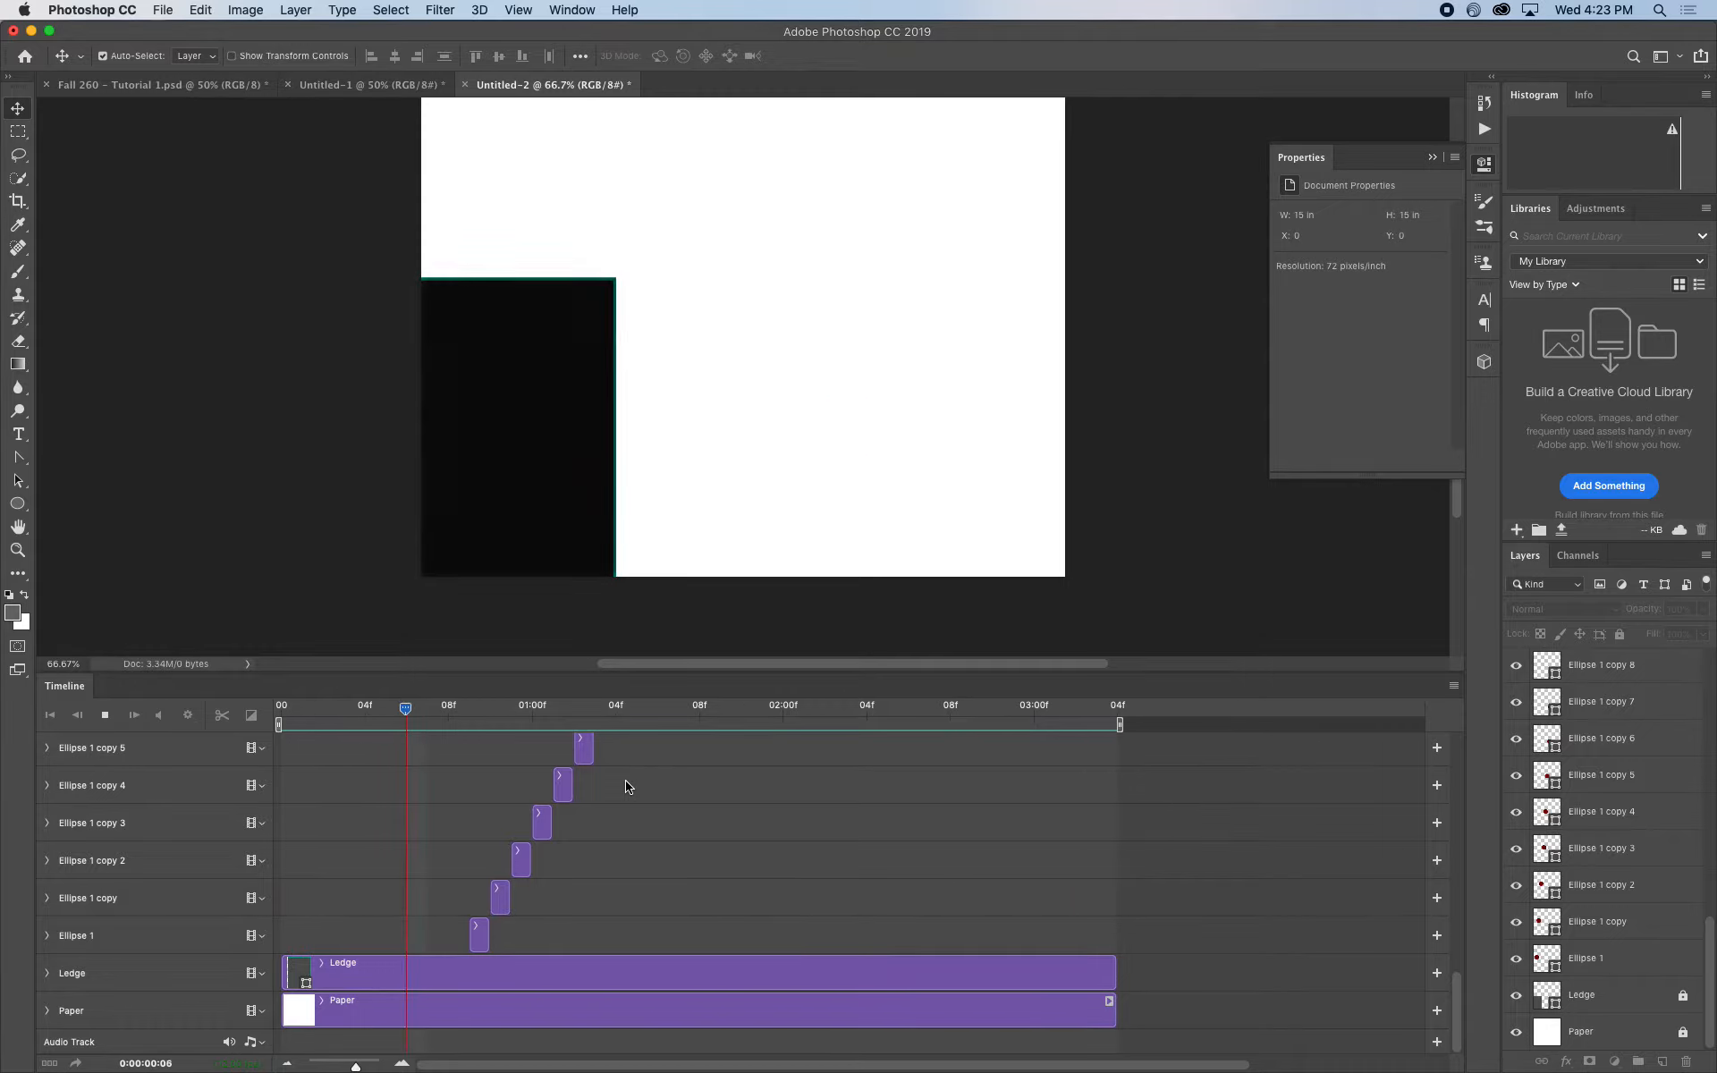
left_click(331, 731)
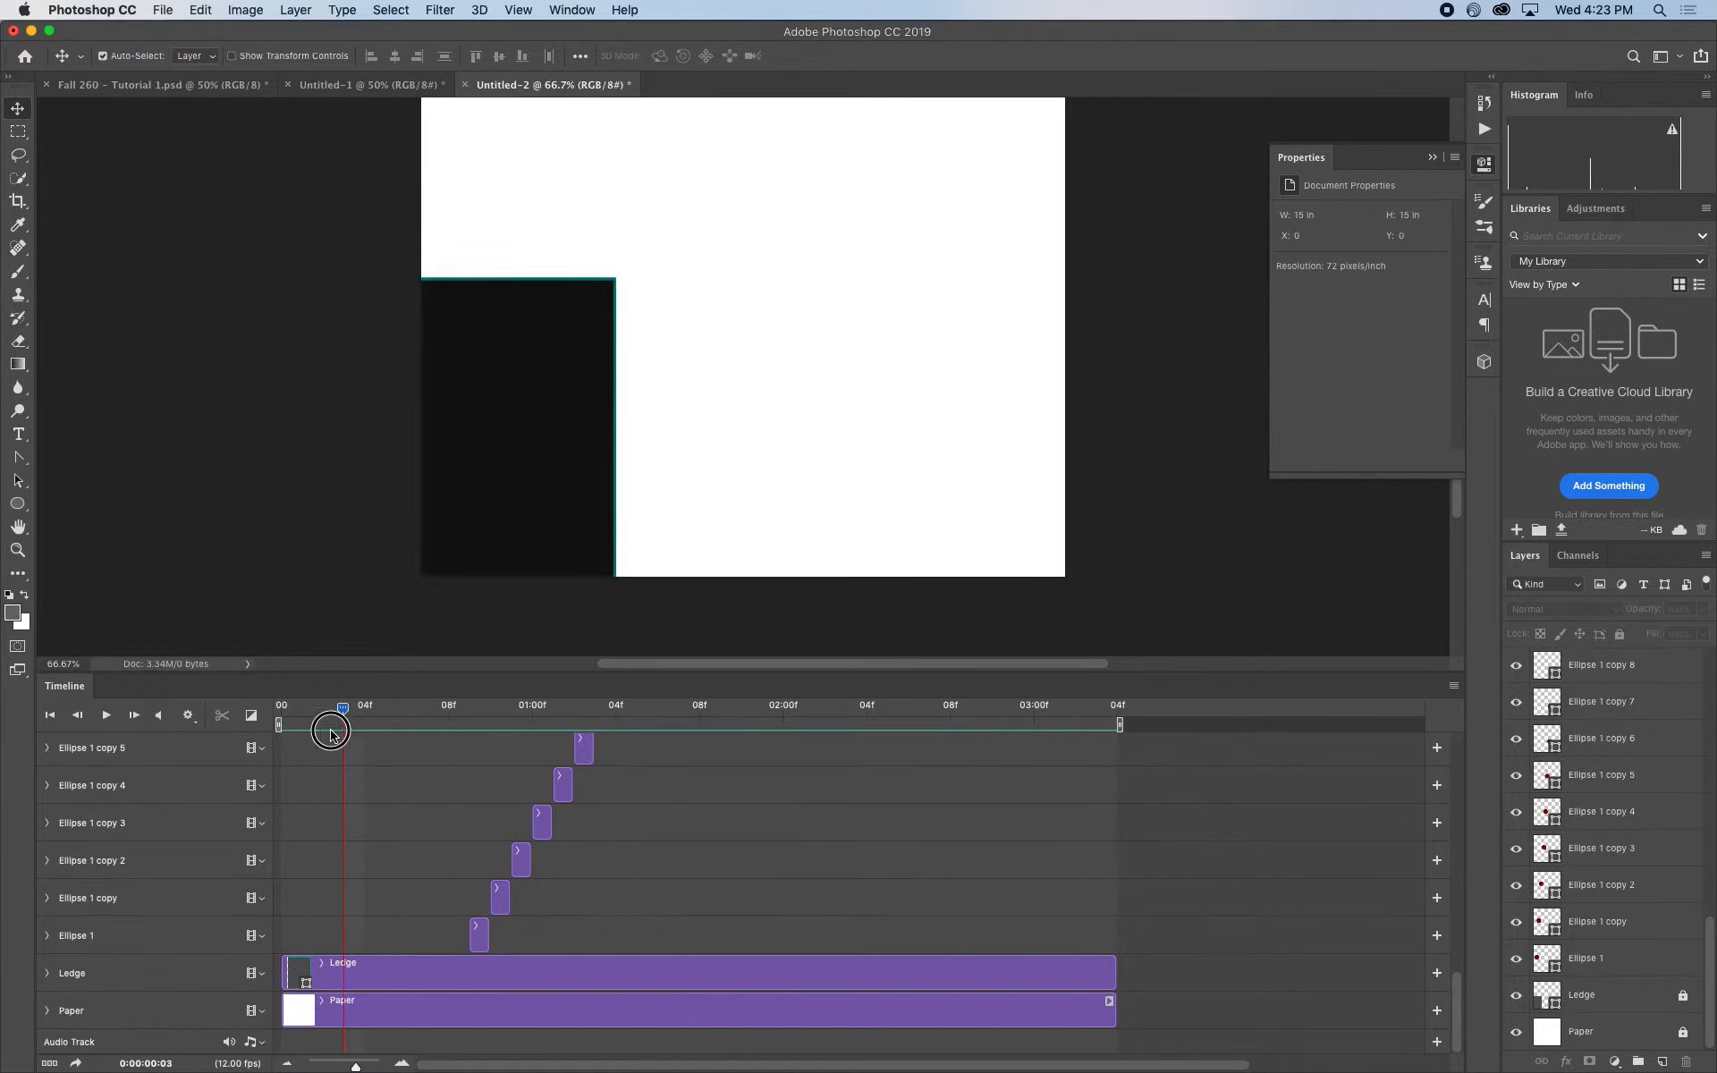
left_click_drag(331, 731, 280, 725)
Expand the properties of the Ledge and Paper tracks in the timeline and set the playhead to 0:00:00:01
left_click(284, 983)
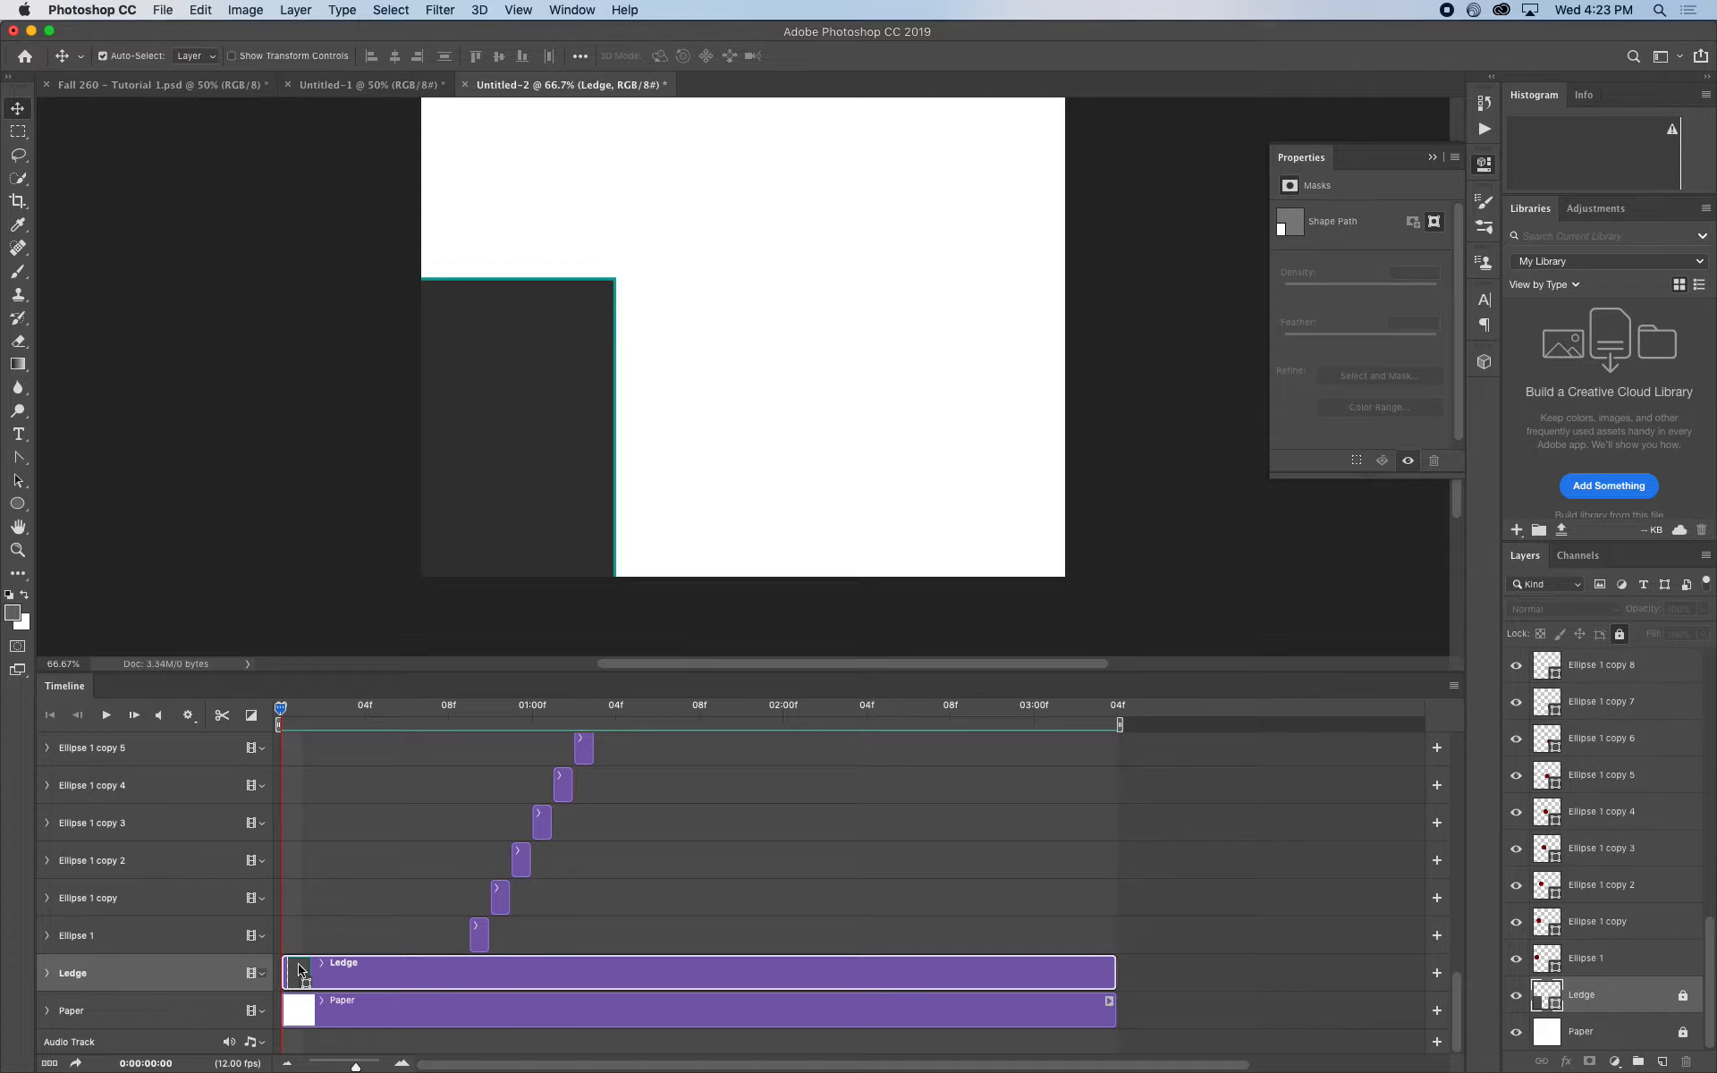
left_click(47, 973)
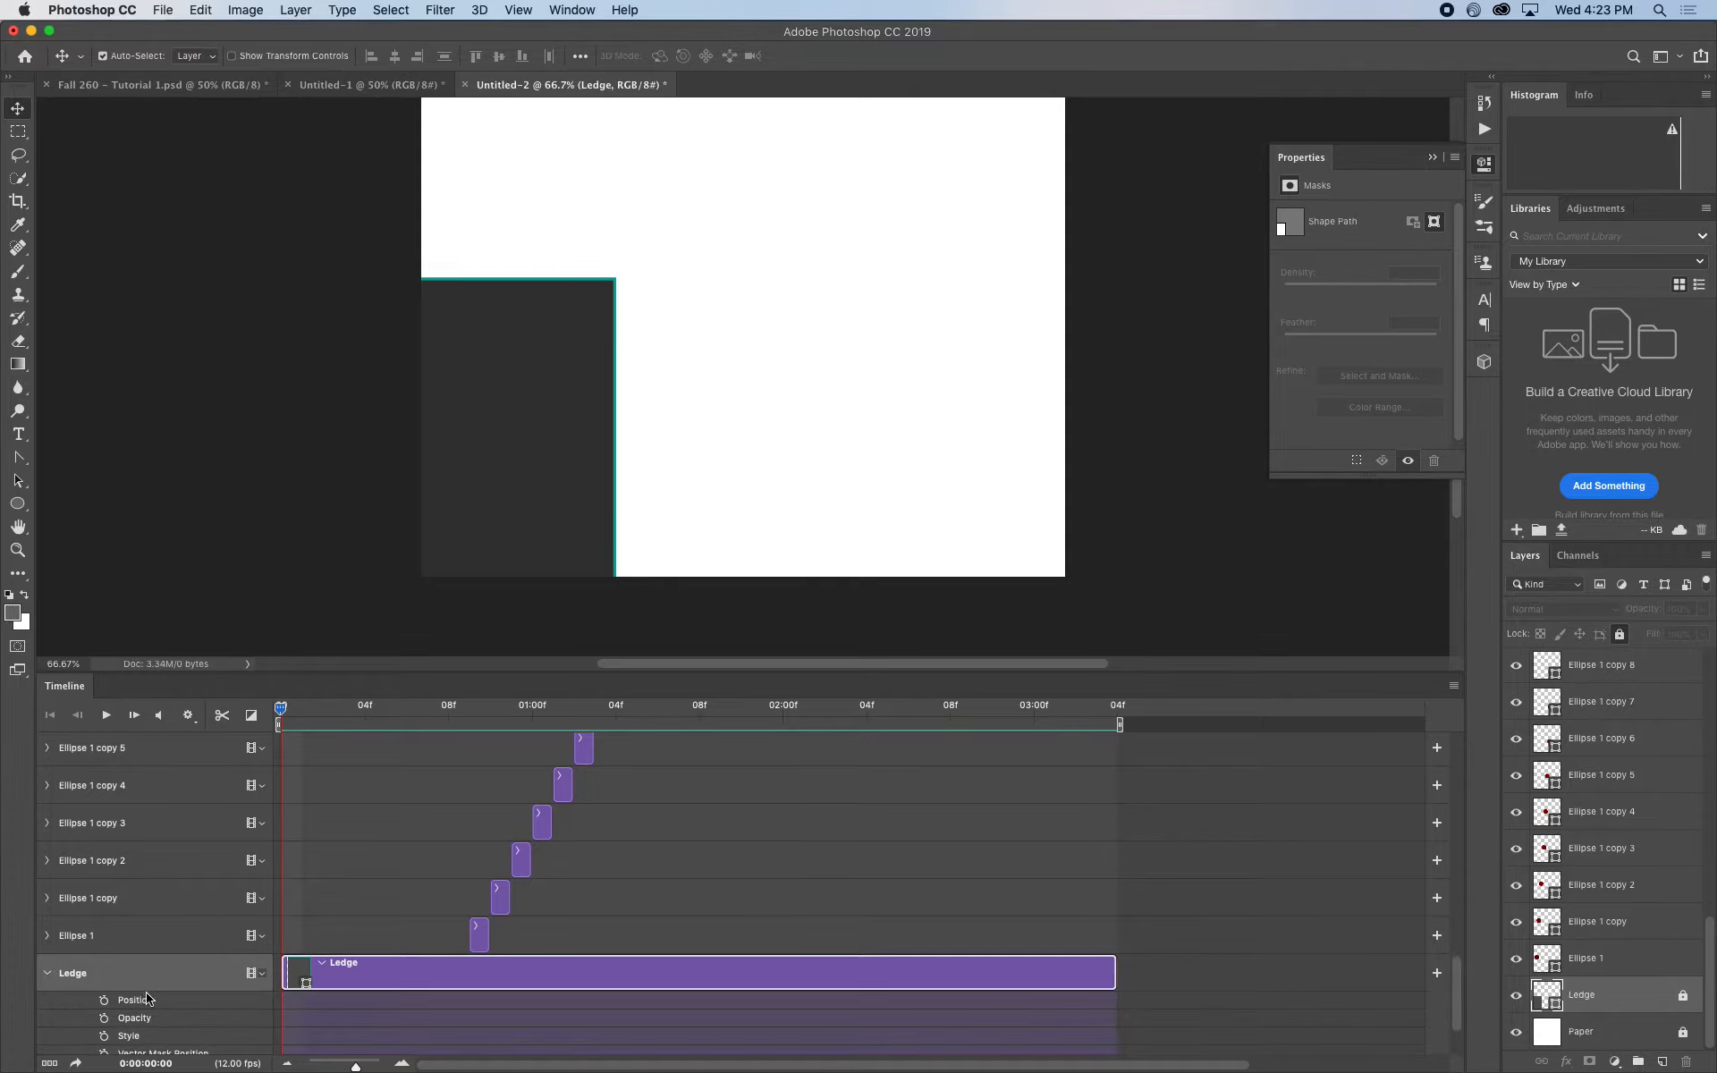
left_click(333, 895)
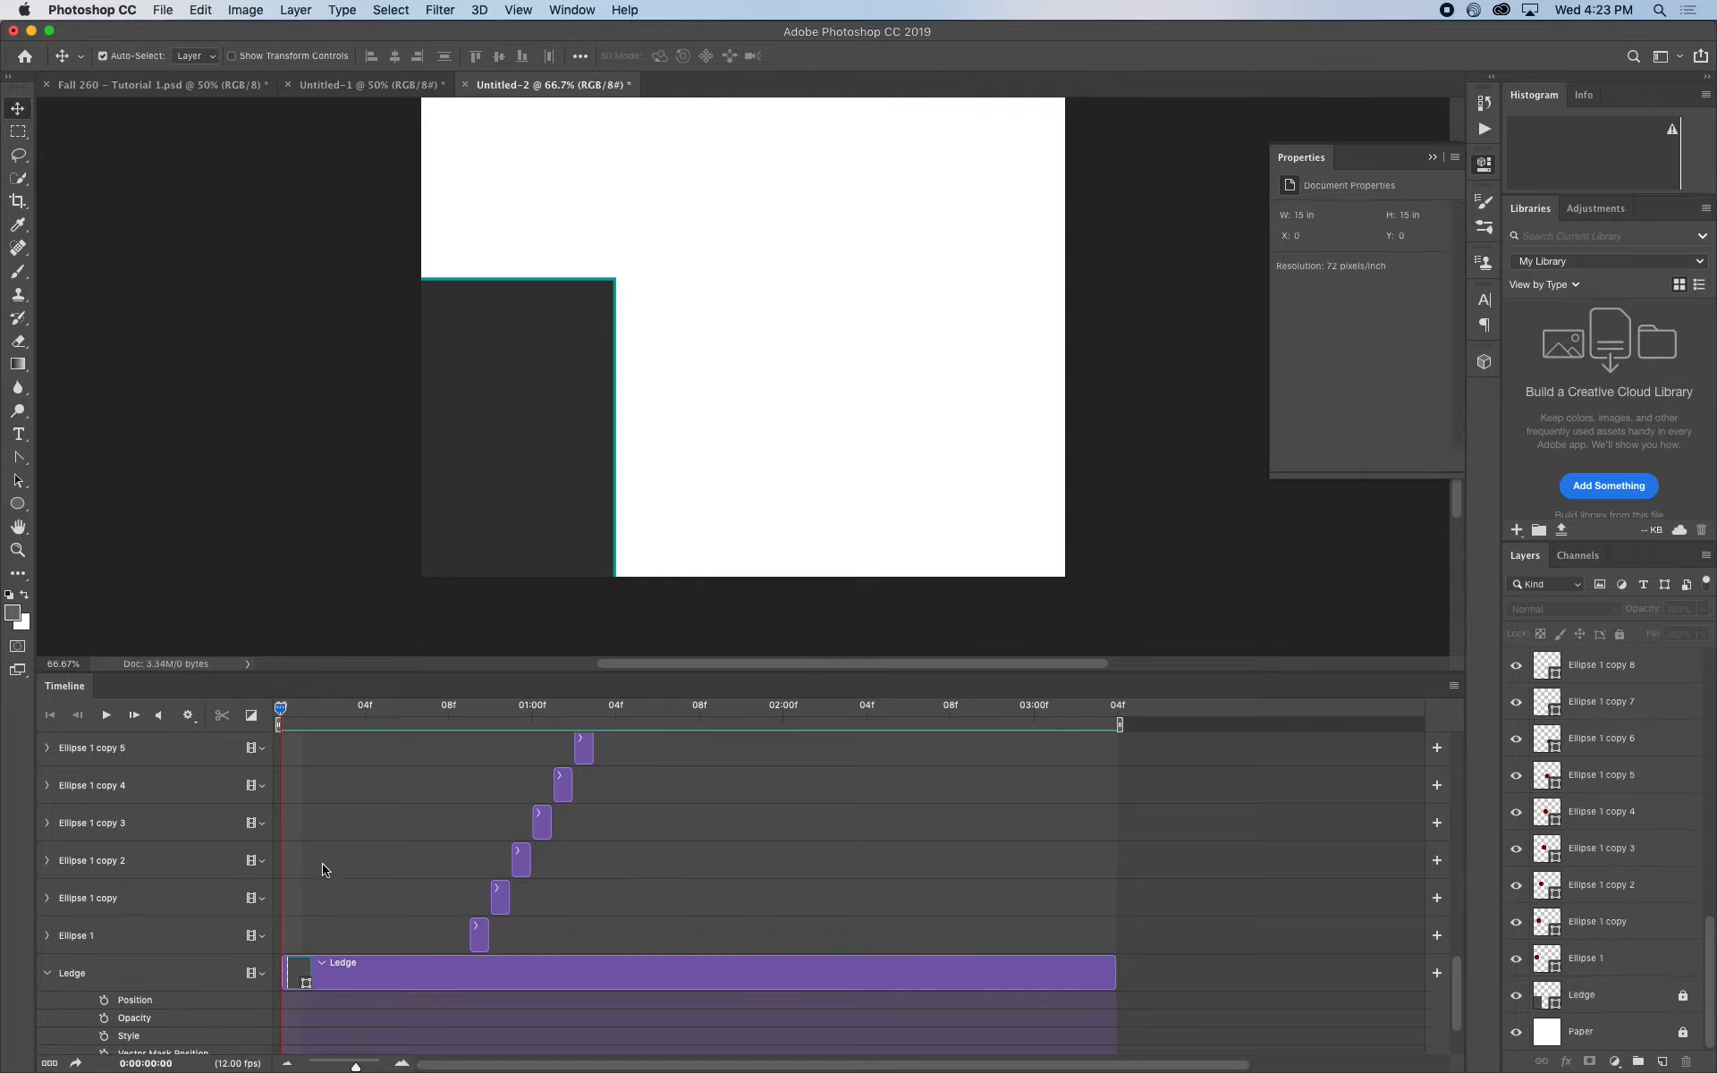
mouse_move(293, 713)
left_mouse_down()
mouse_move(318, 721)
mouse_move(300, 715)
left_mouse_up()
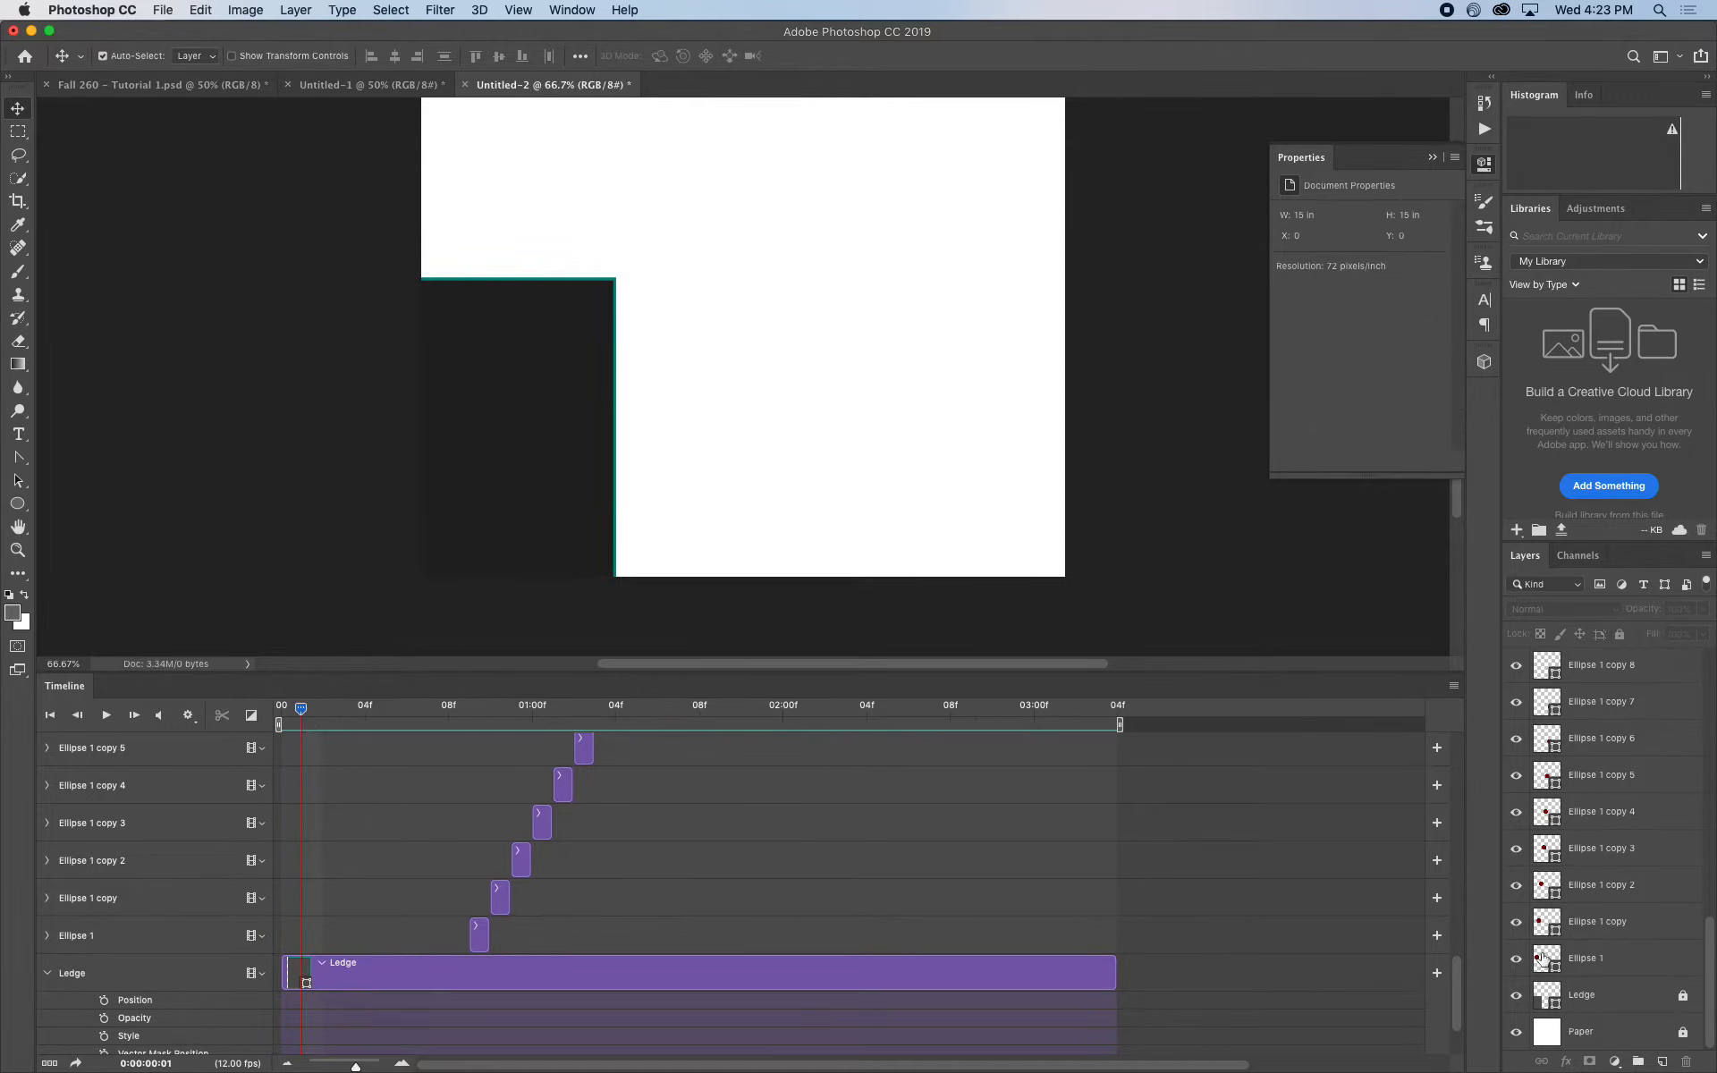
scroll(583, 959, "down", 2)
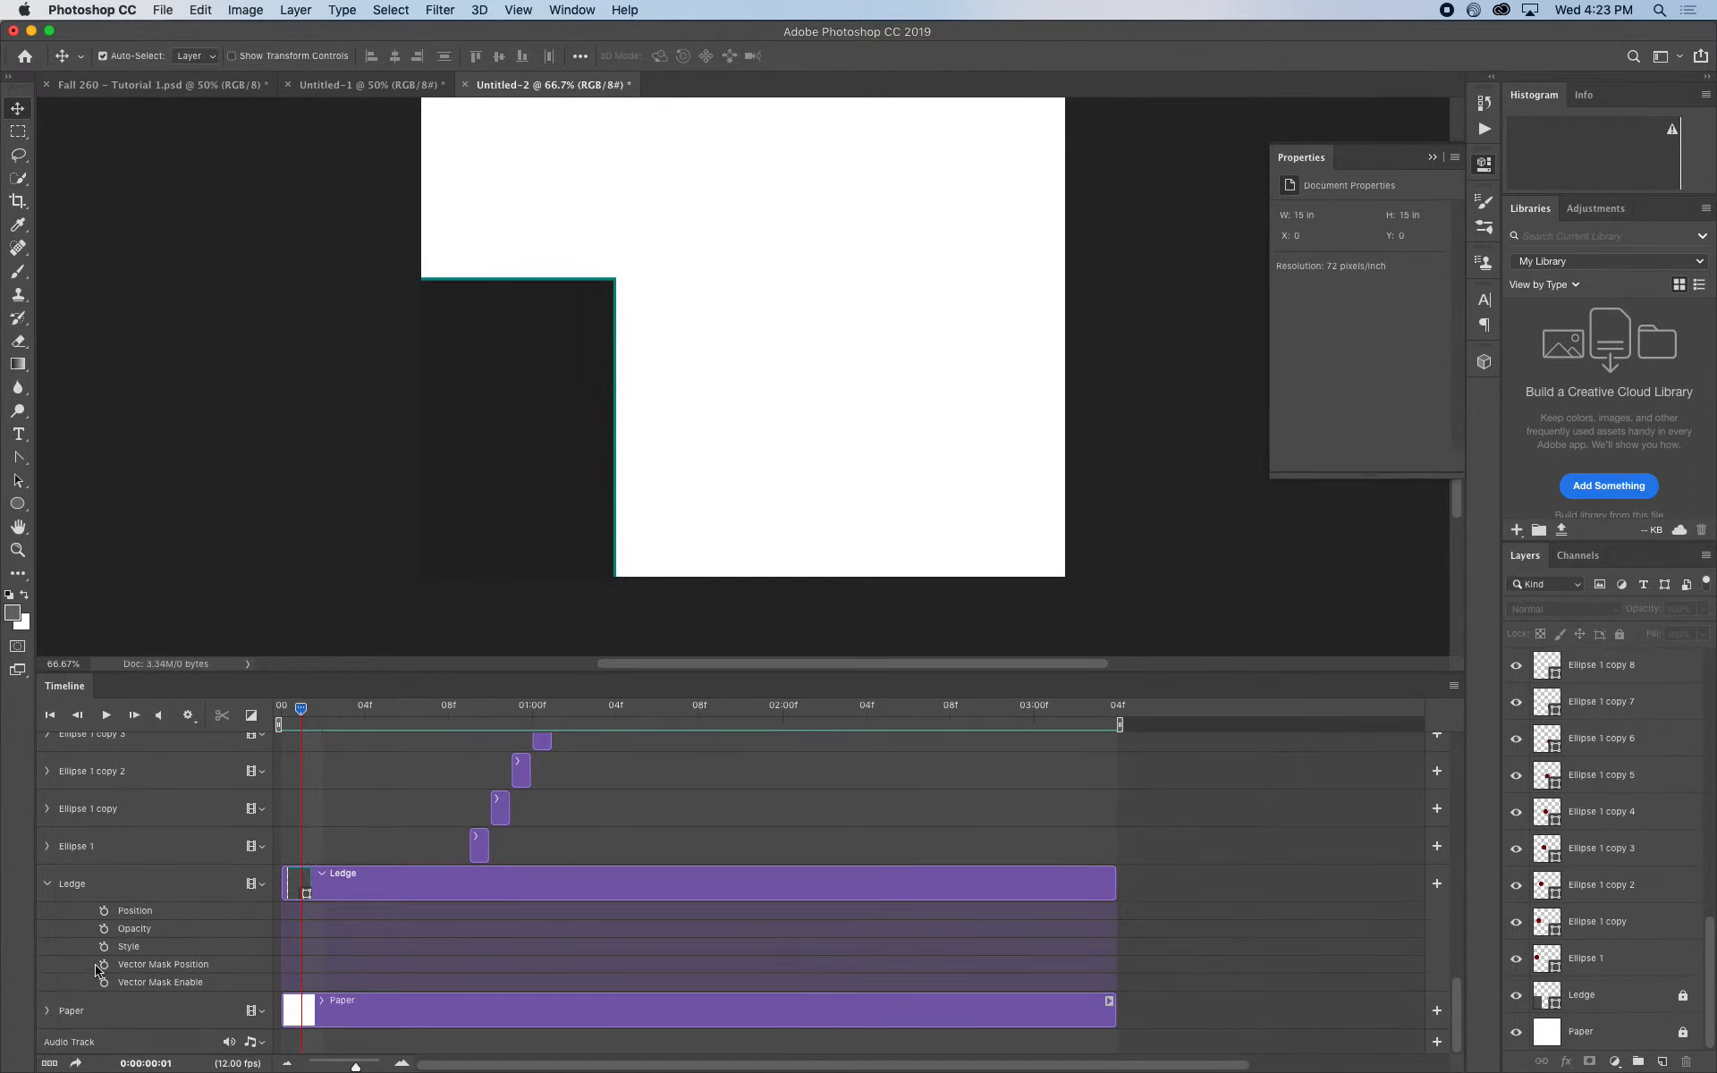
left_click(47, 1011)
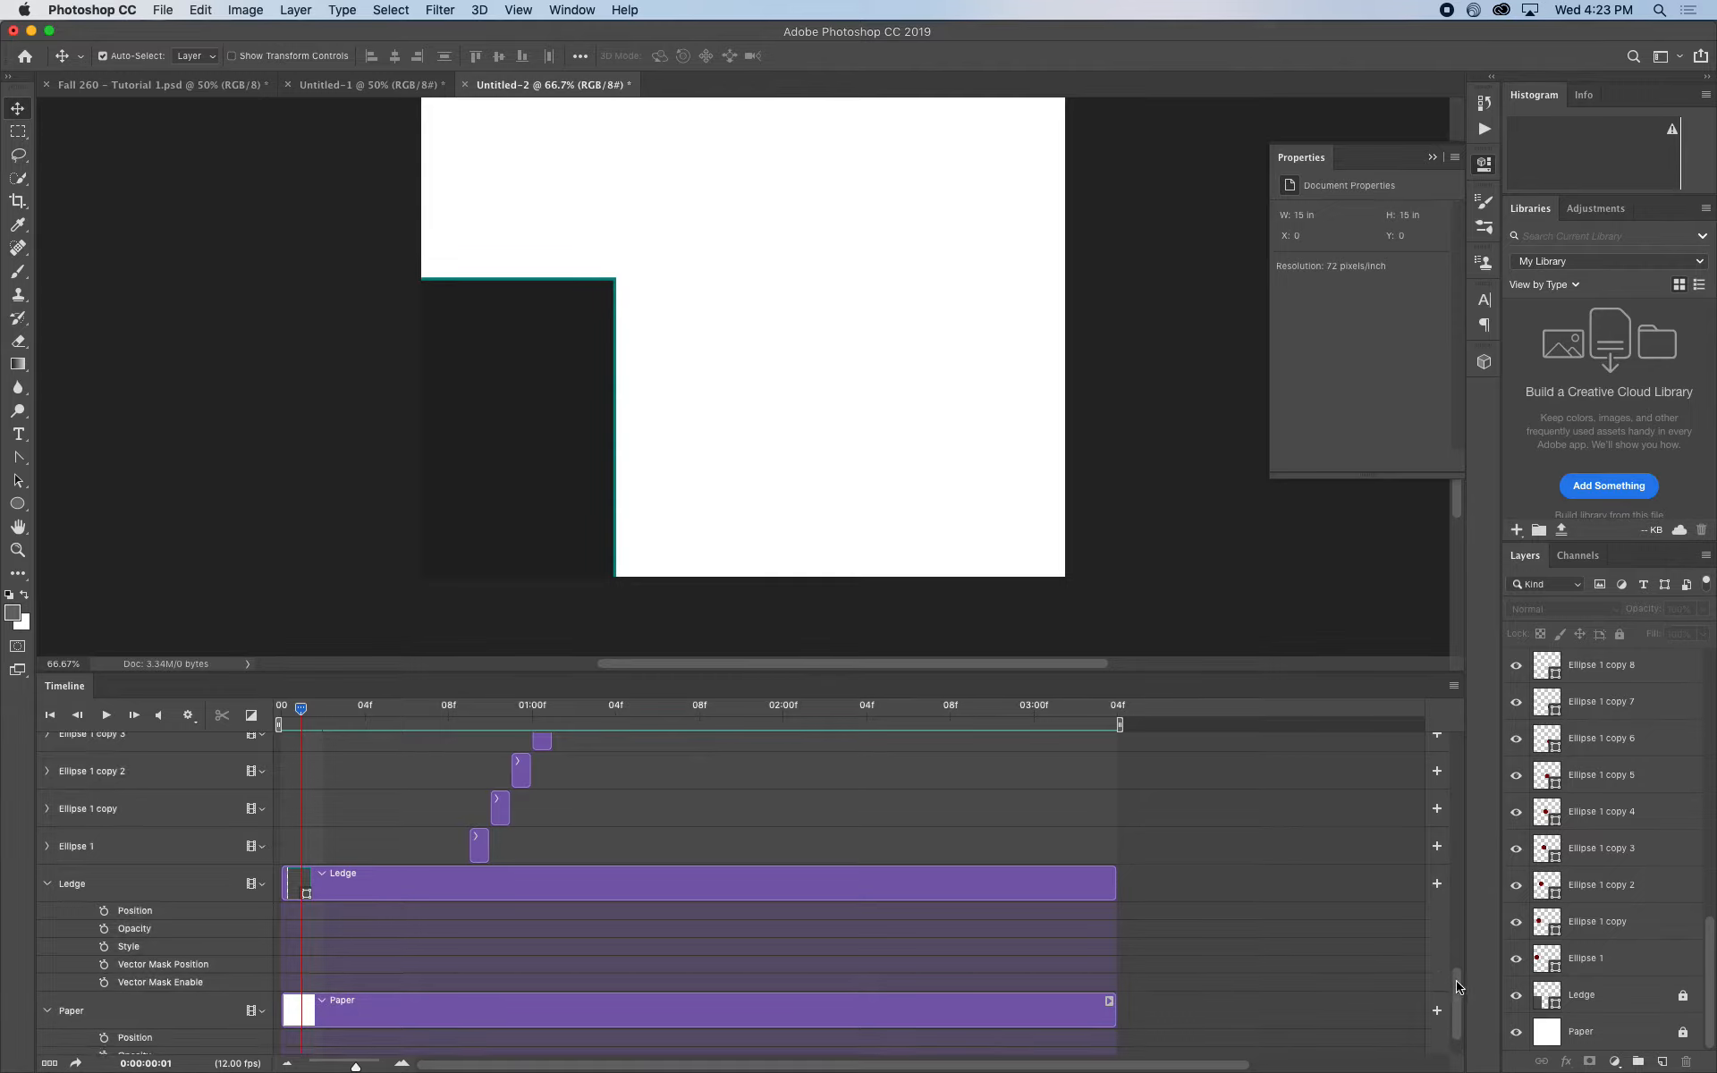
left_click_drag(1457, 987, 1454, 1044)
Shift the Ledge clip one frame earlier and extend its end to match the end of the Paper clip
left_click_drag(336, 828, 313, 828)
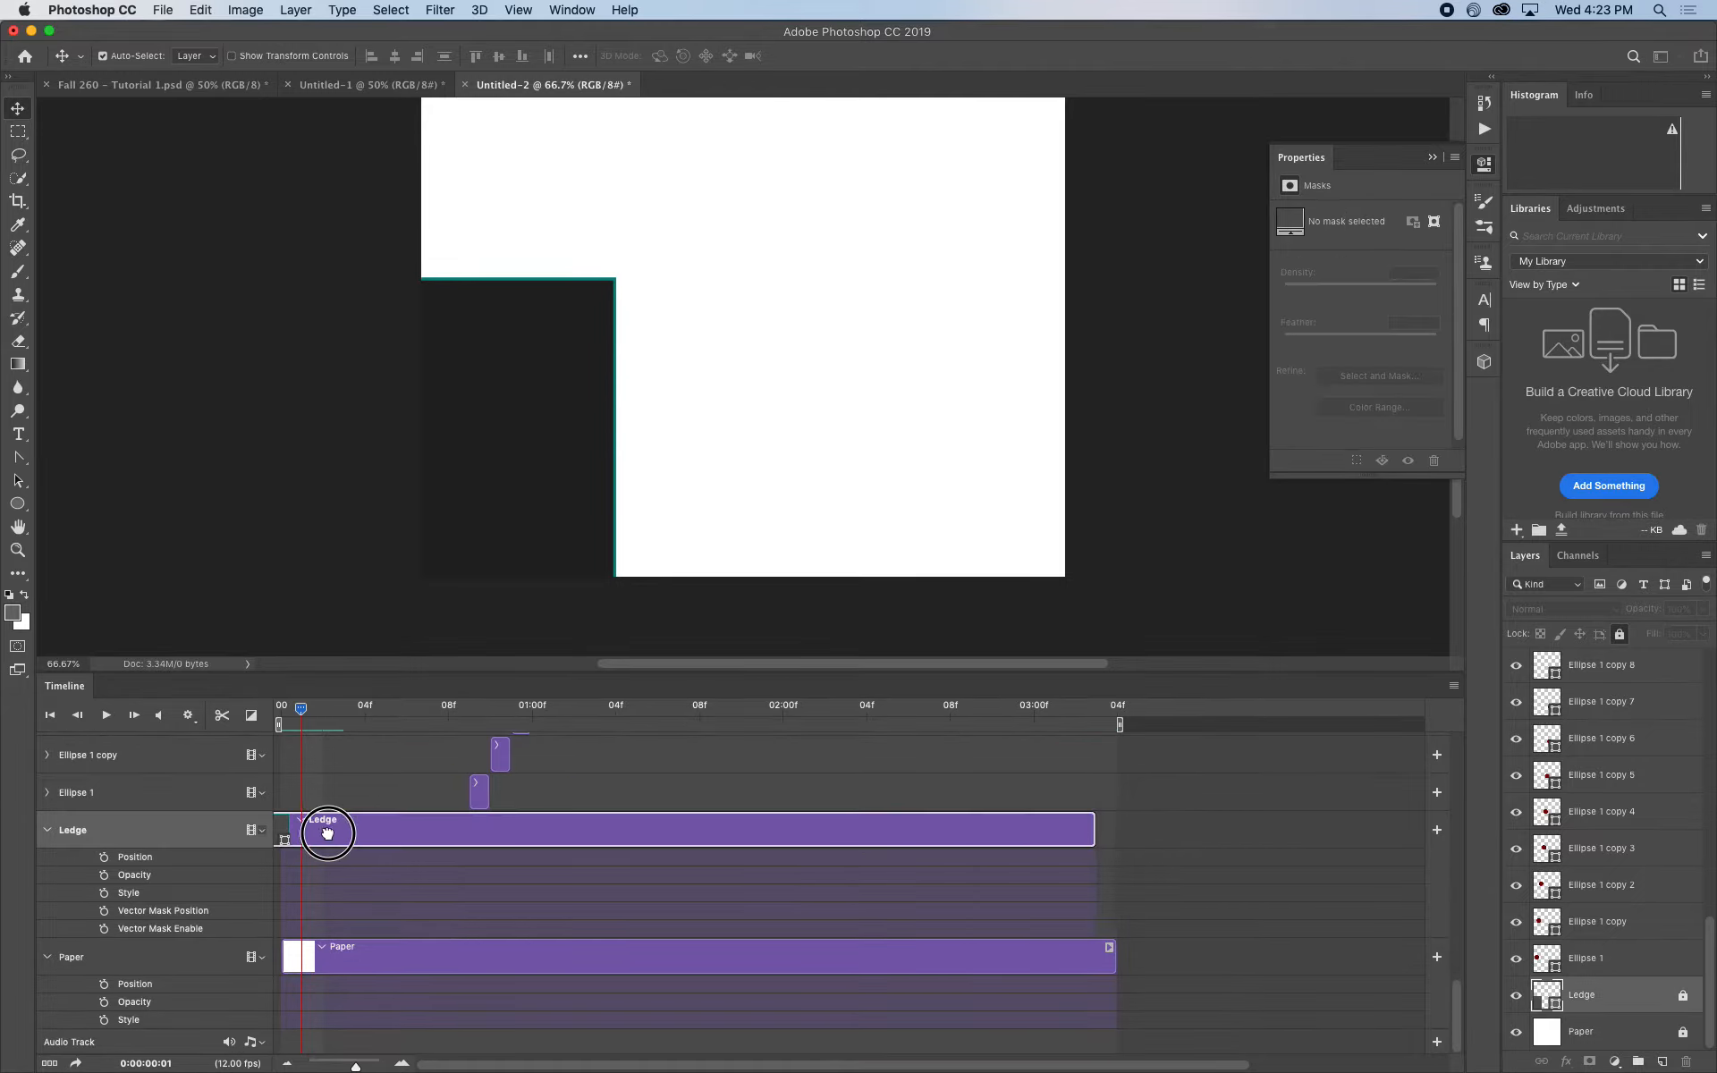
left_click_drag(1090, 839, 1115, 839)
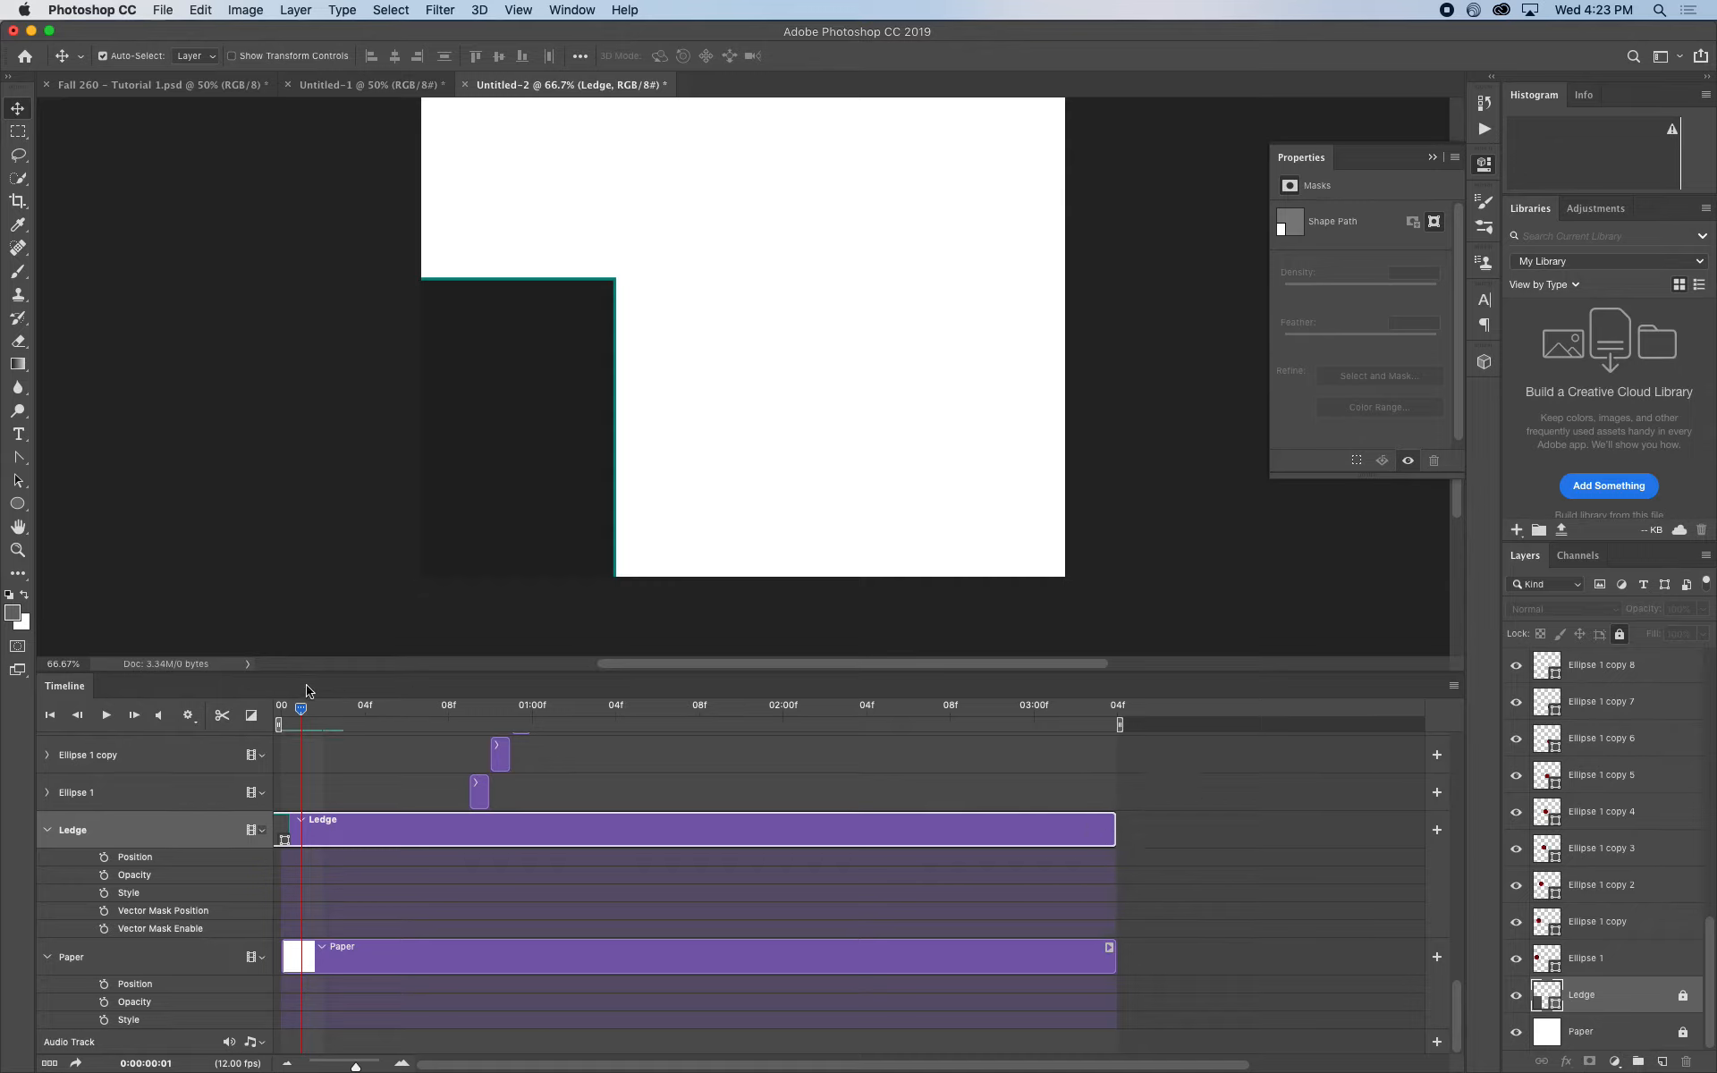
Scrub the playhead to 0:00:02:08, play back the animation, and stop it at 0:00:02:01
mouse_move(314, 718)
left_mouse_down()
mouse_move(280, 716)
mouse_move(330, 719)
left_mouse_up()
key("space")
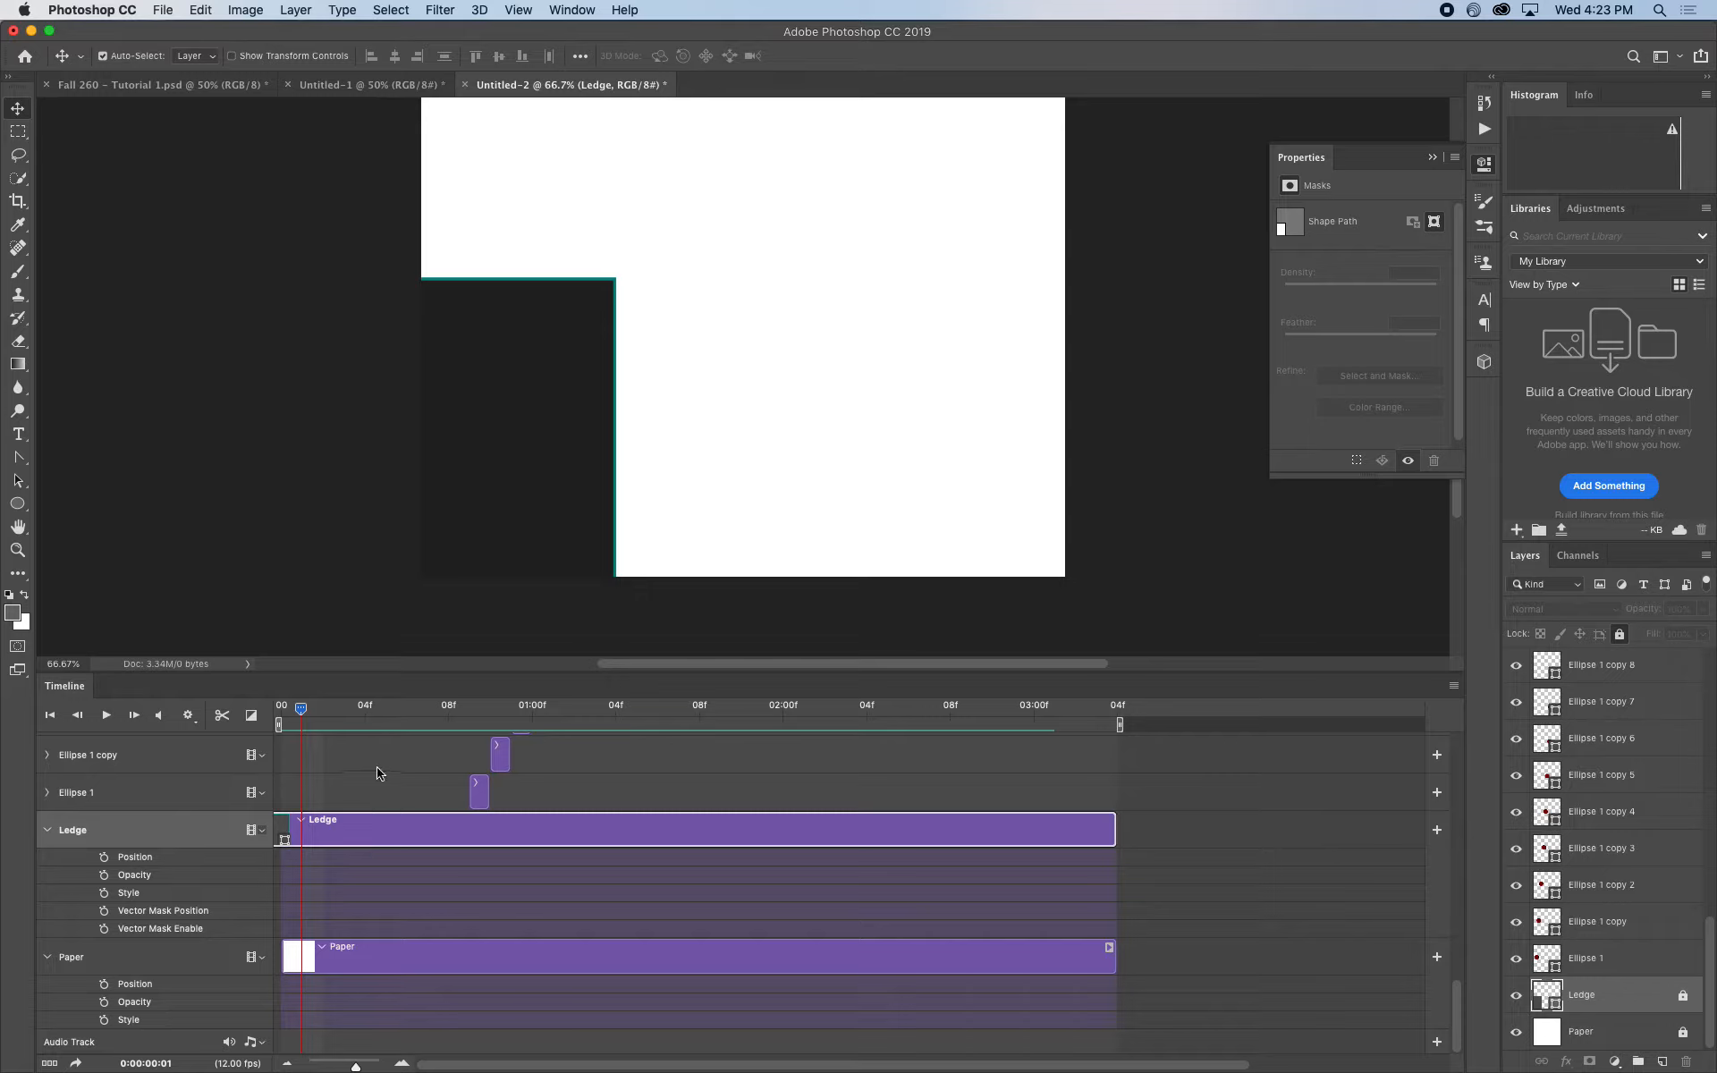
left_click_drag(625, 738, 941, 739)
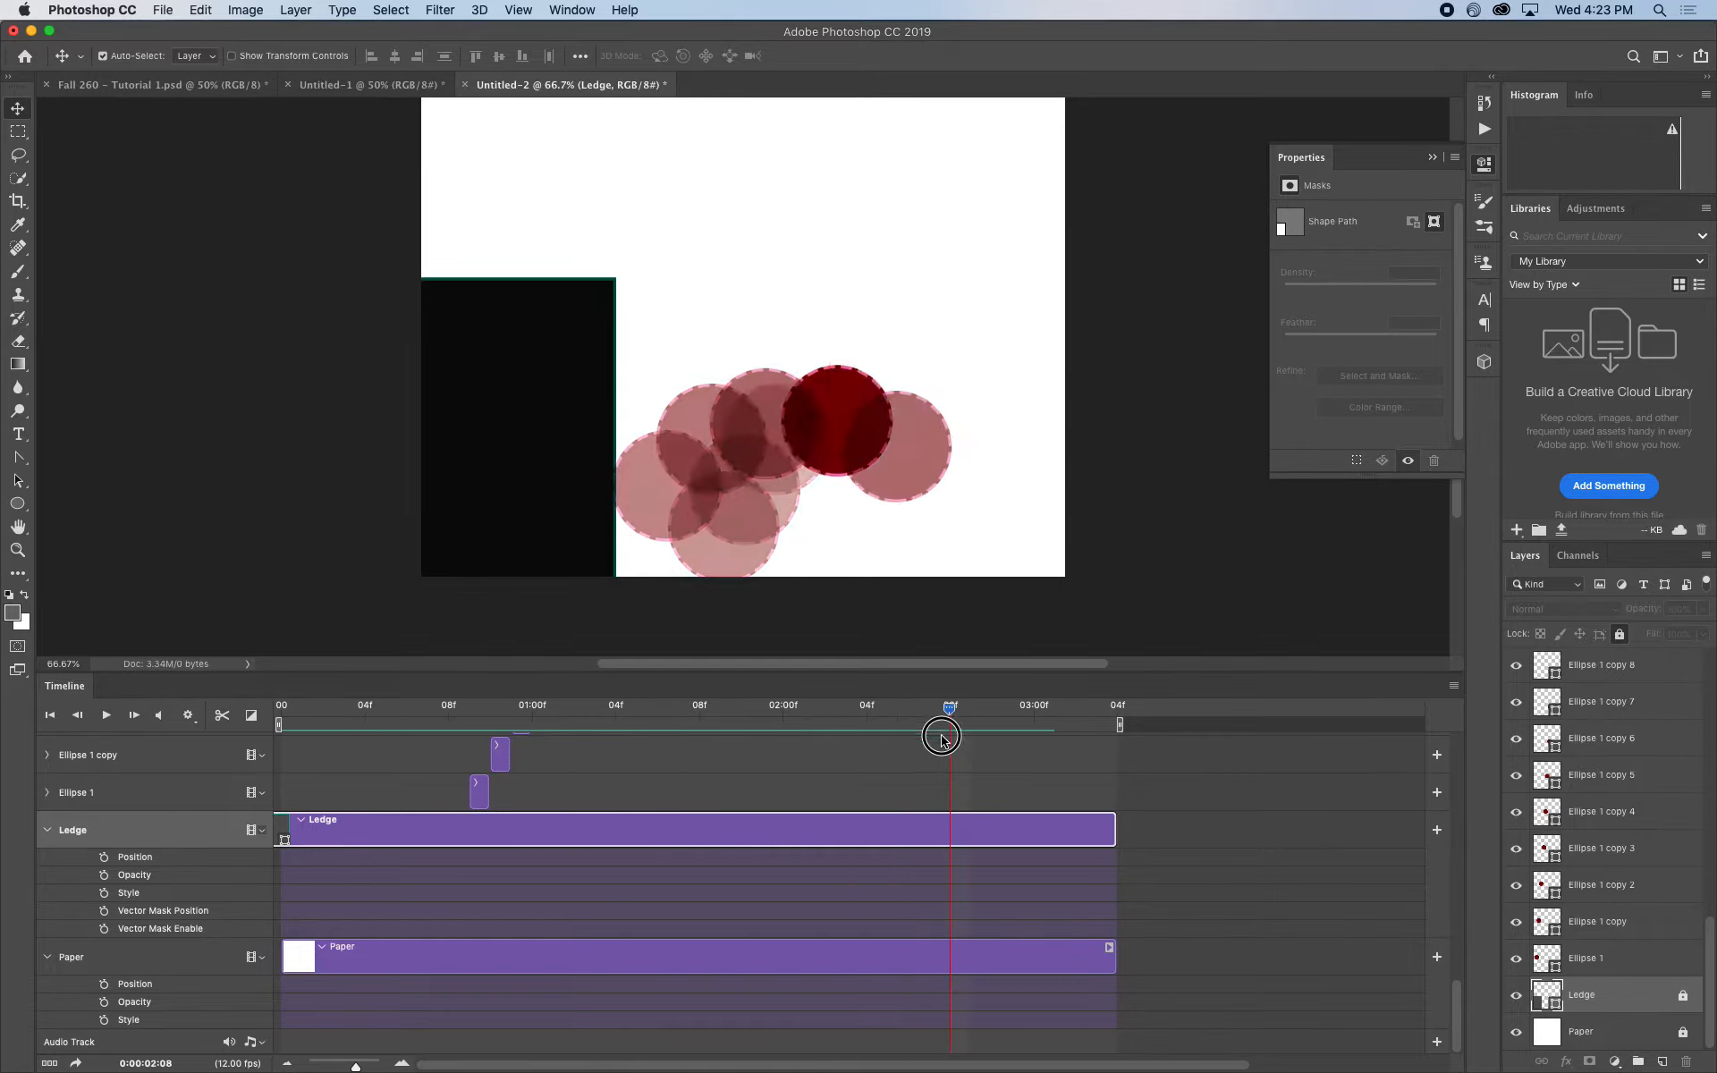
key("space")
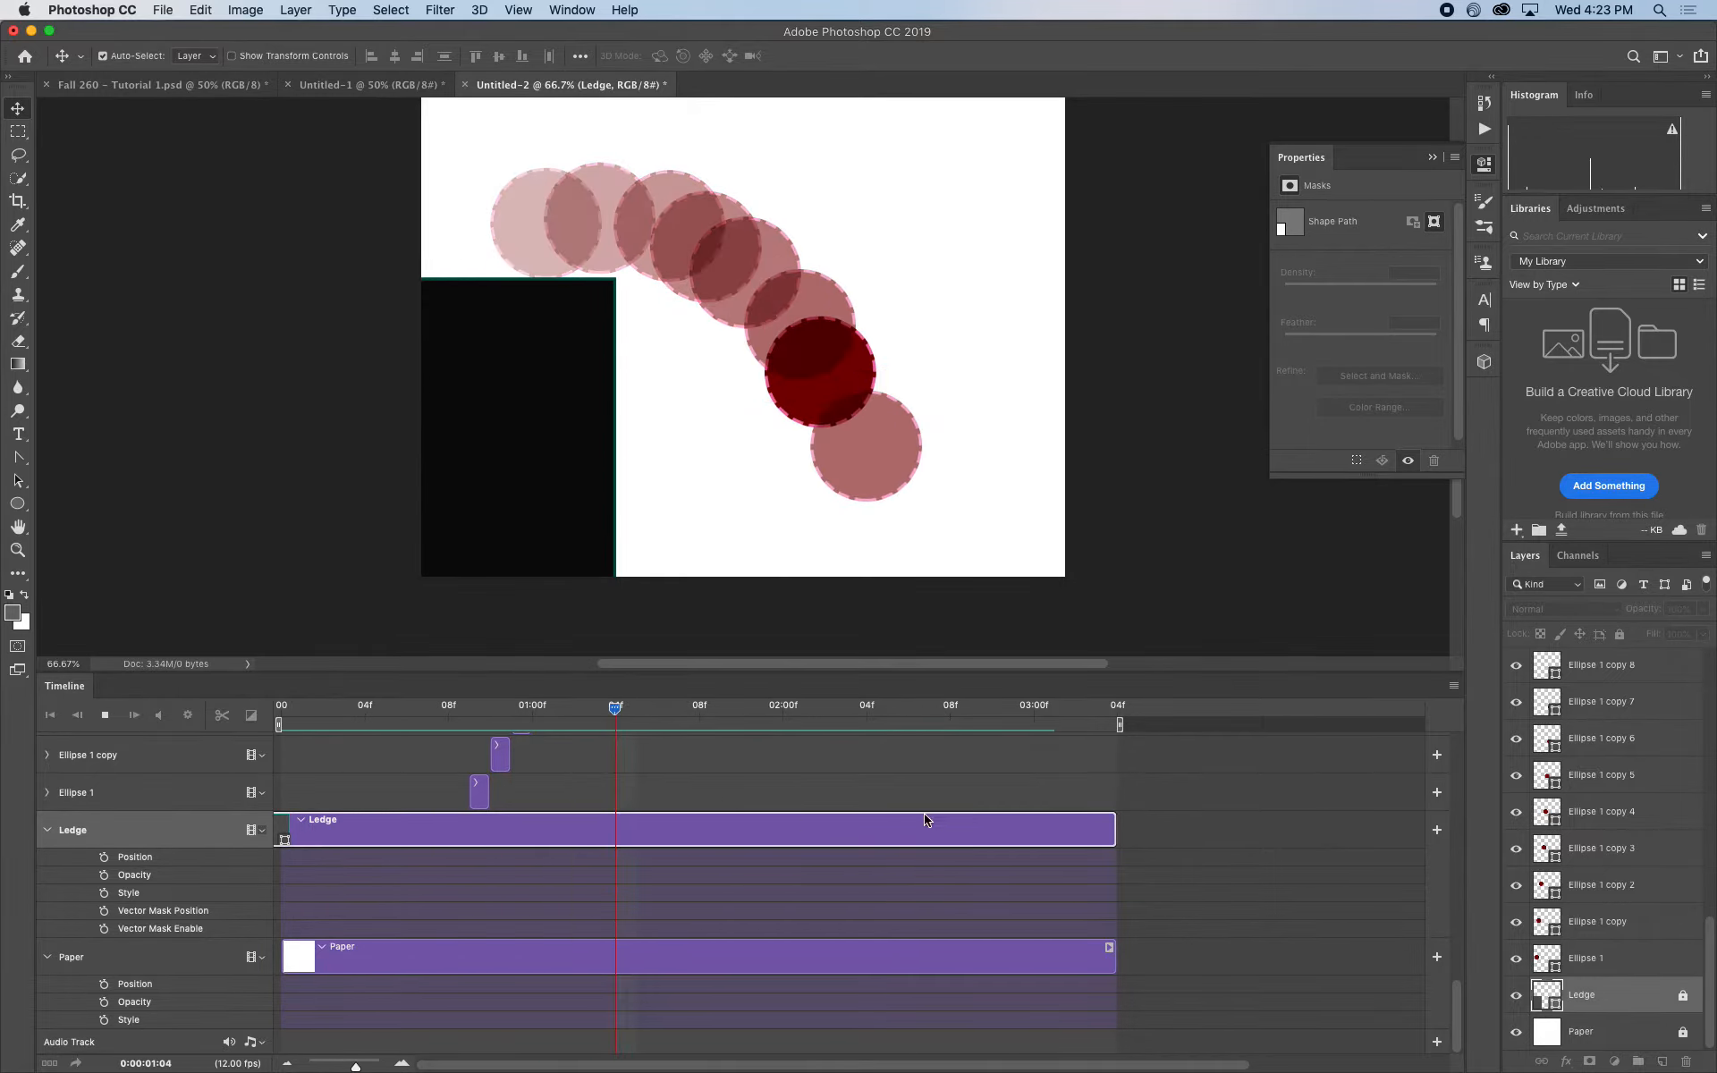
key("space")
Scrub through the ball's fall at 0:00:01:00 and 0:00:01:03, and bring the playhead back to 0:00:00:10
scroll(890, 805, "up", 5)
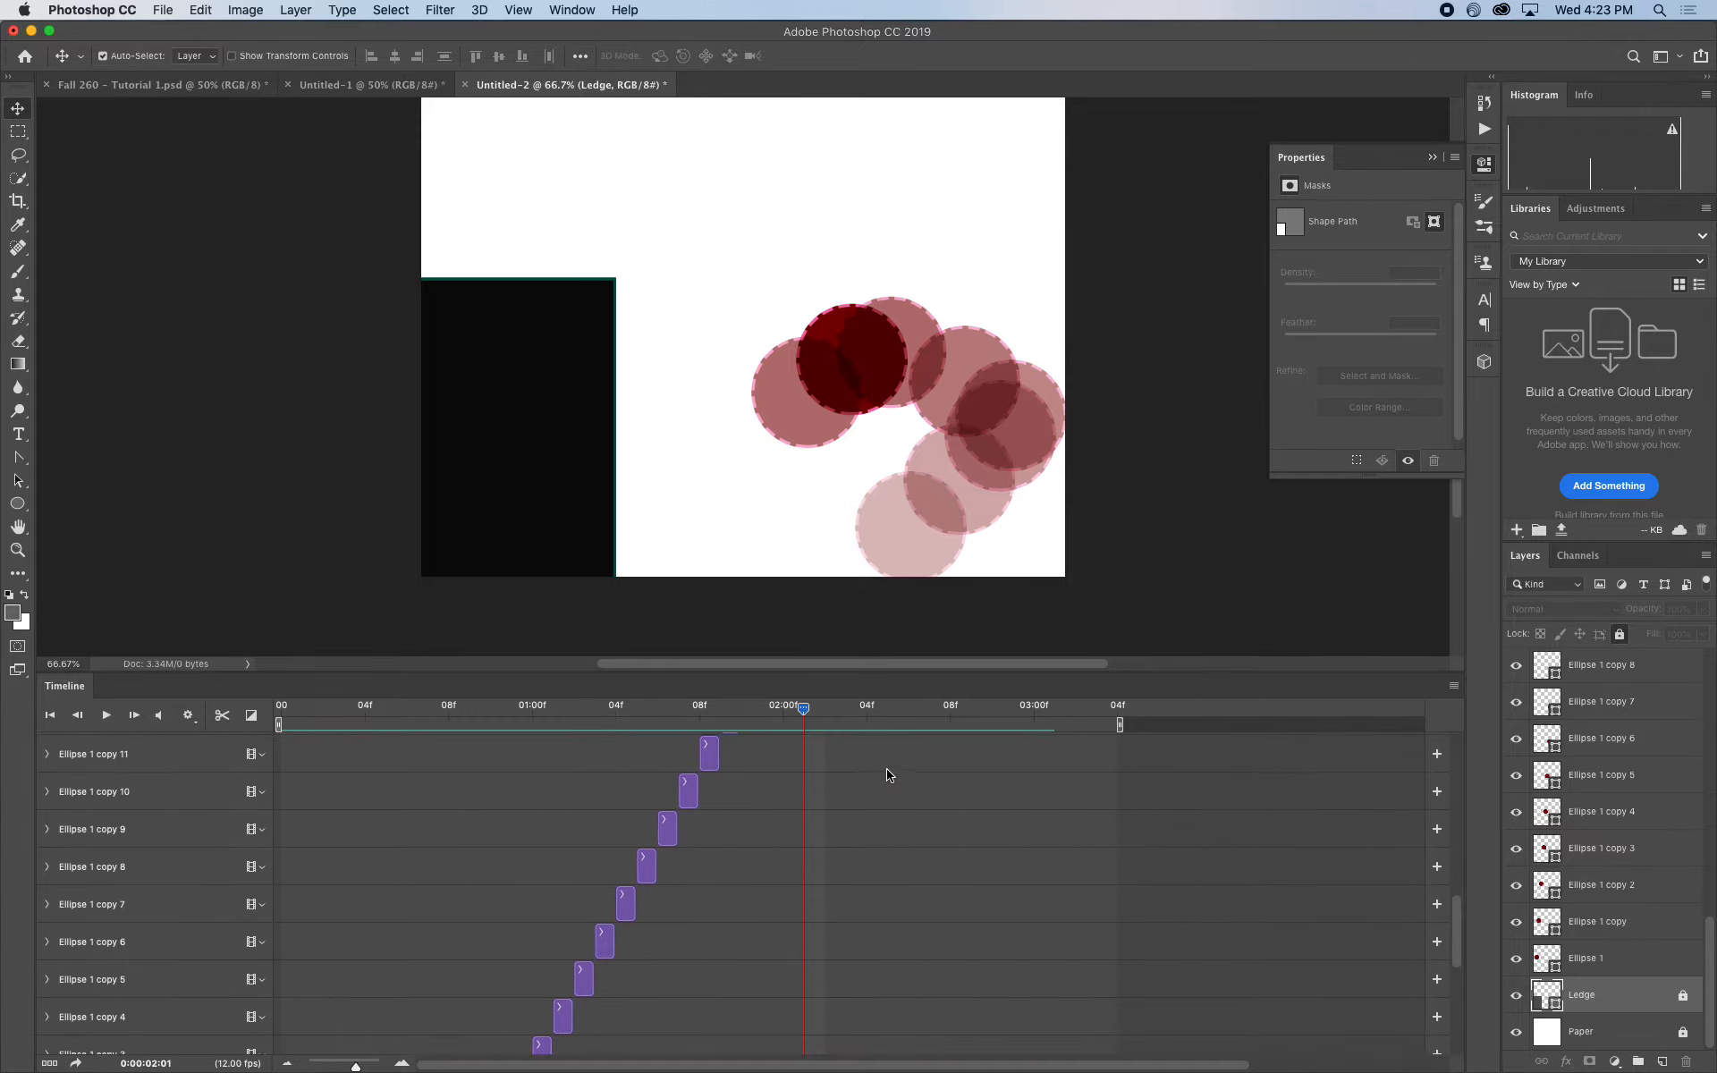
scroll(890, 778, "up", 5)
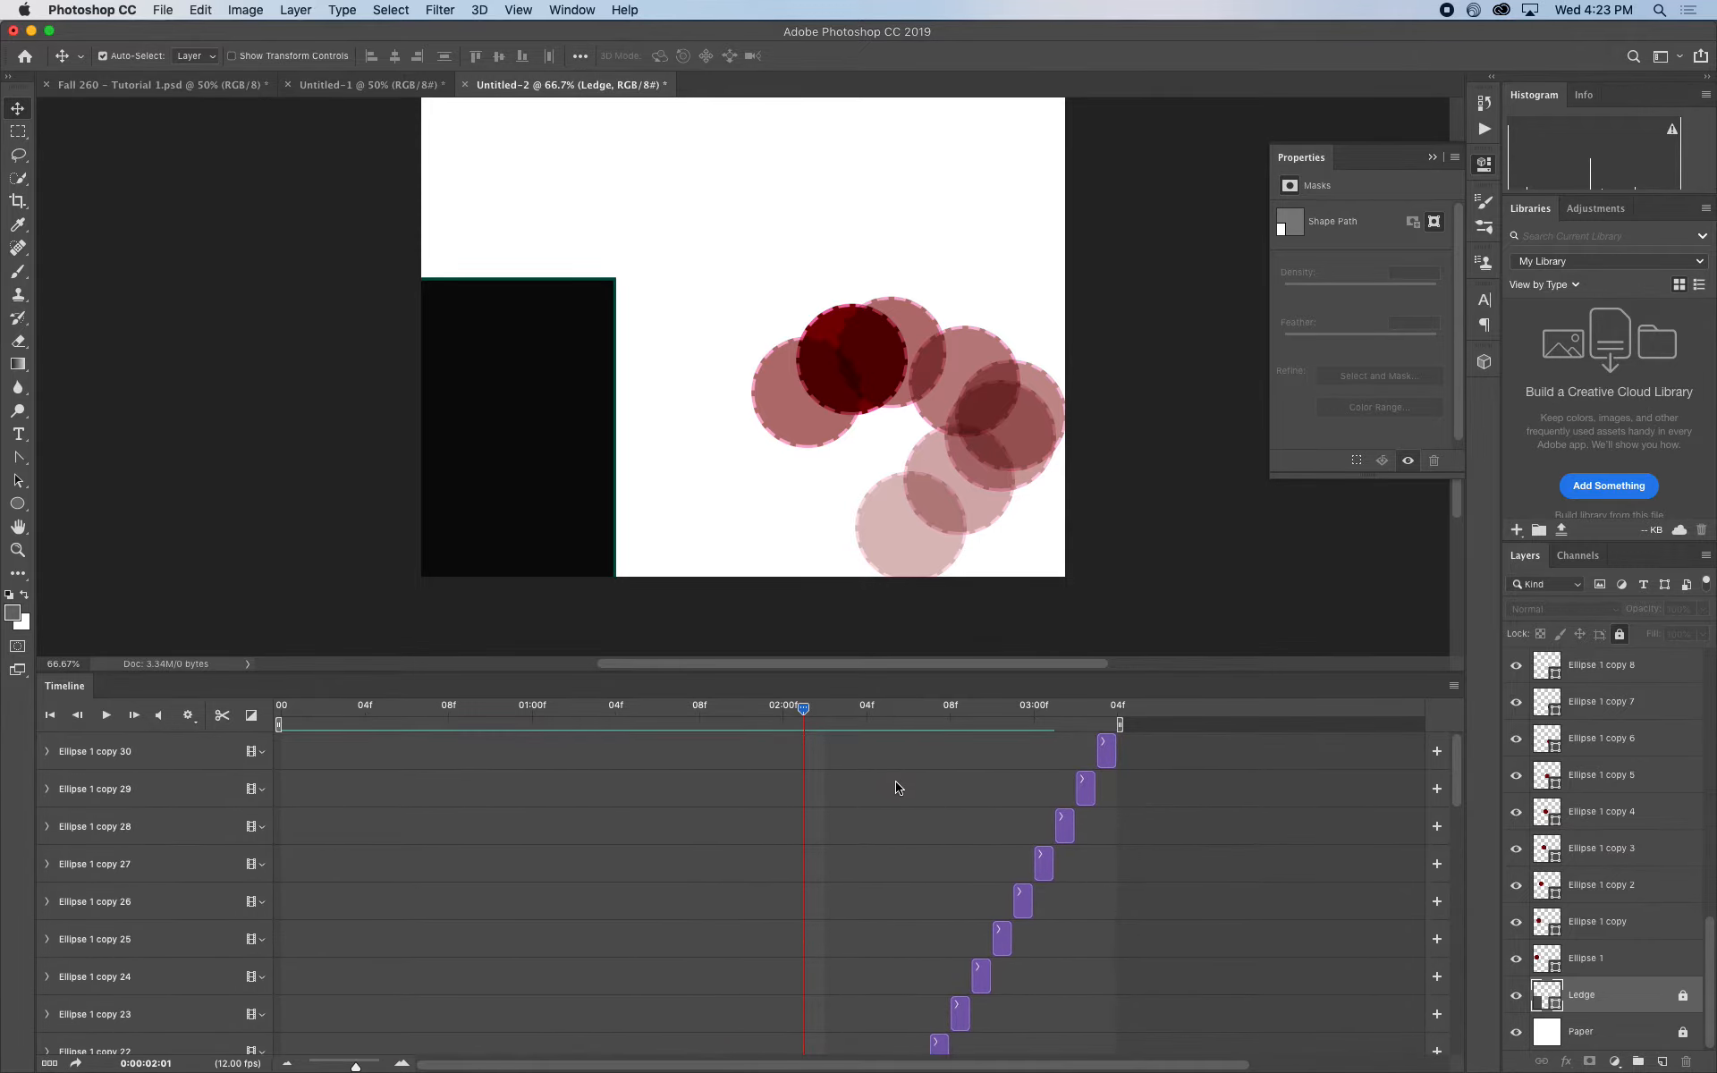
left_click_drag(788, 708, 533, 768)
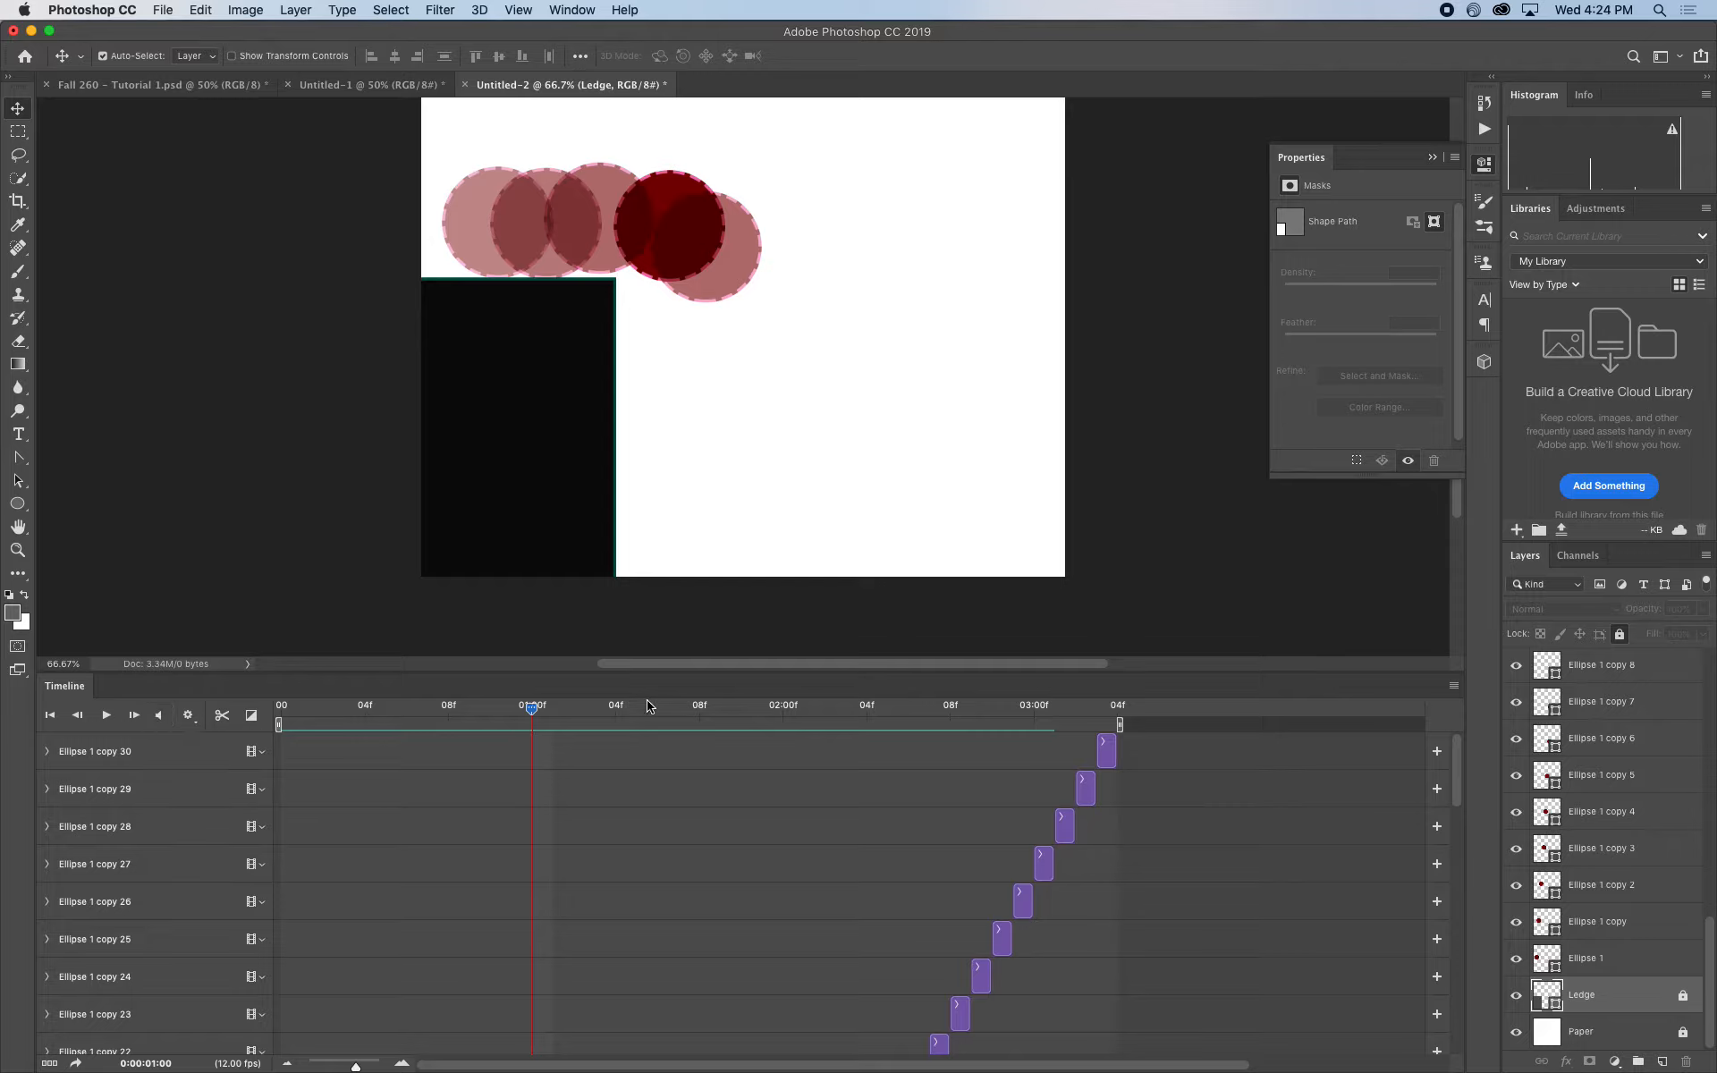
left_click_drag(533, 709, 596, 714)
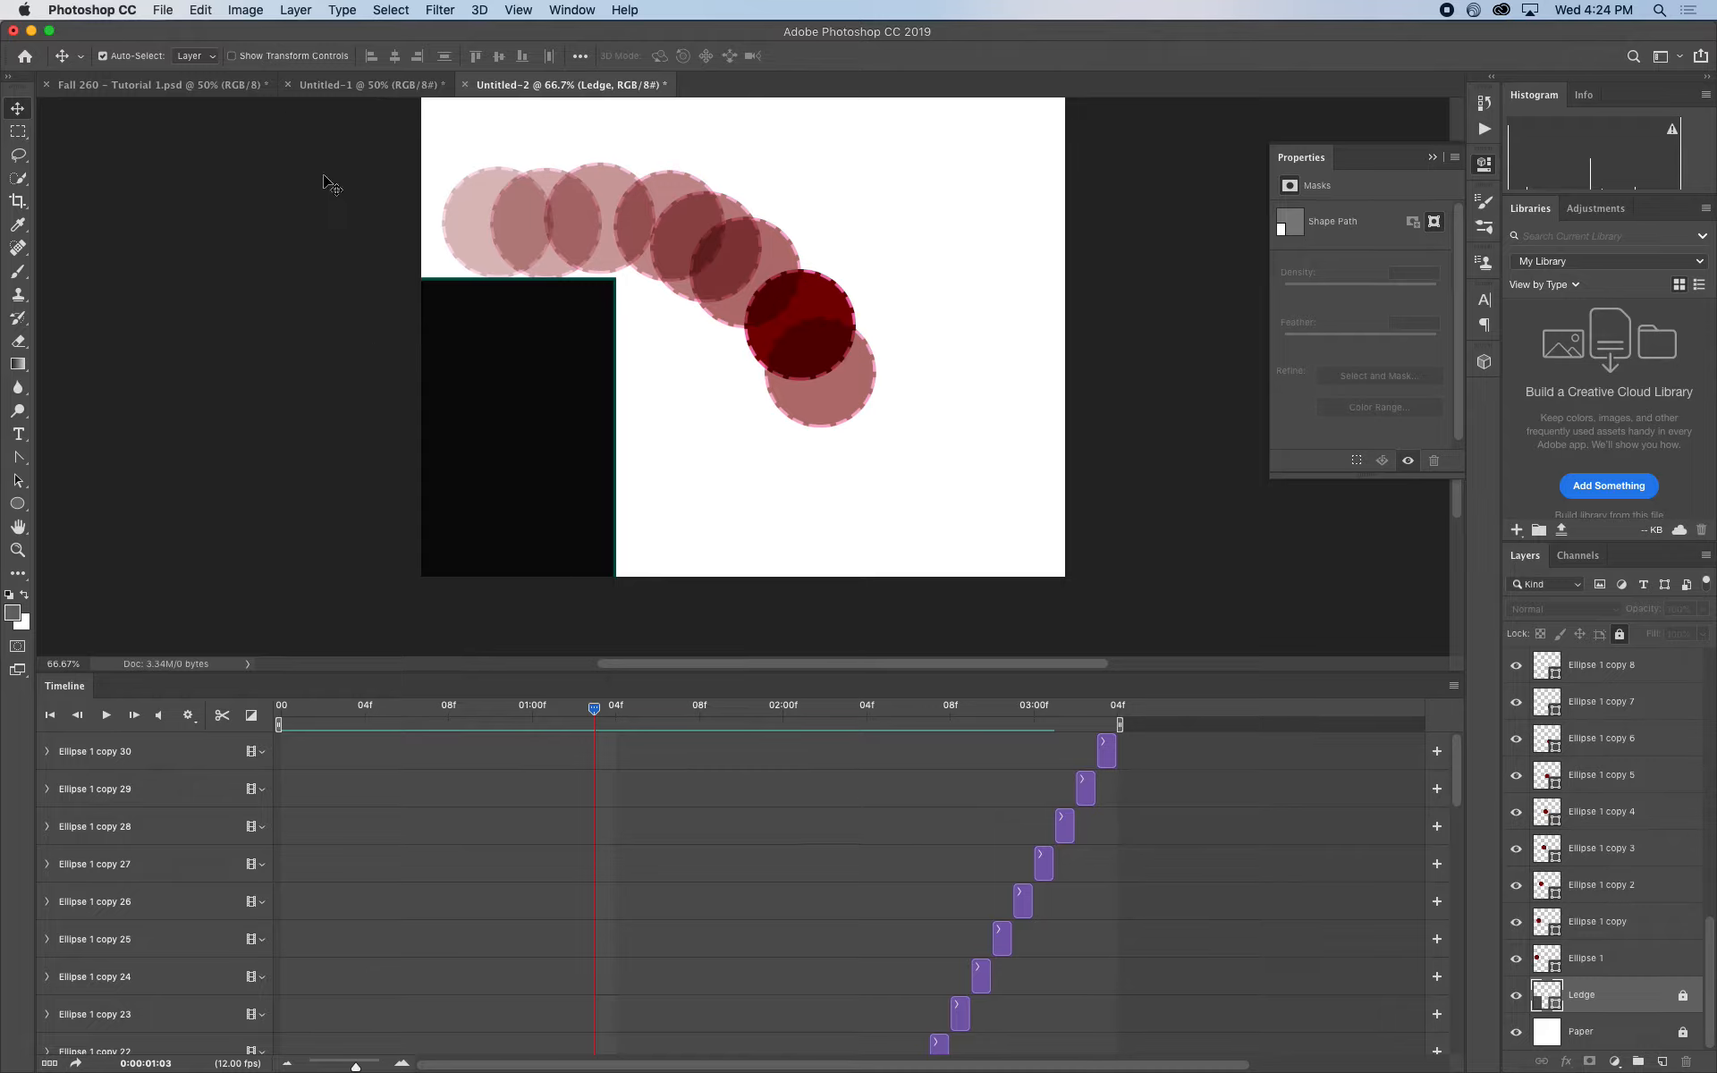
left_click_drag(593, 707, 487, 725)
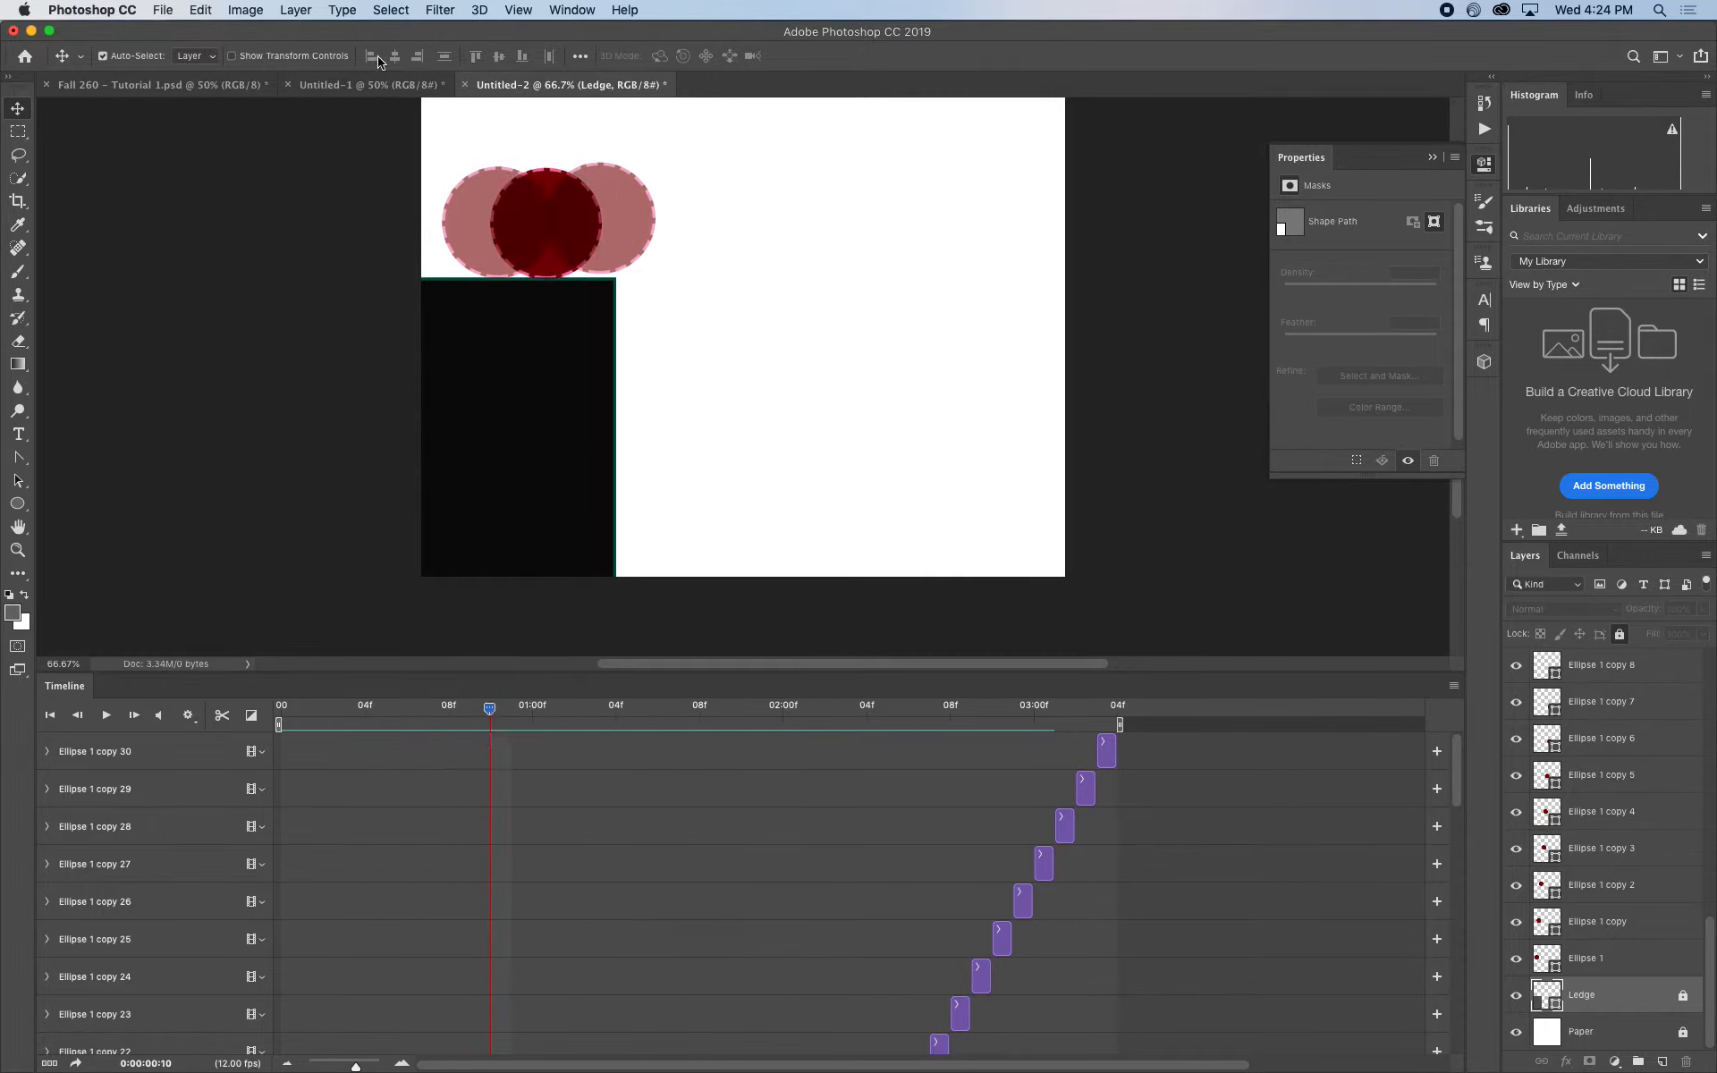
Add a new blank video layer and move its clip to start at the beginning of the timeline
left_click(296, 10)
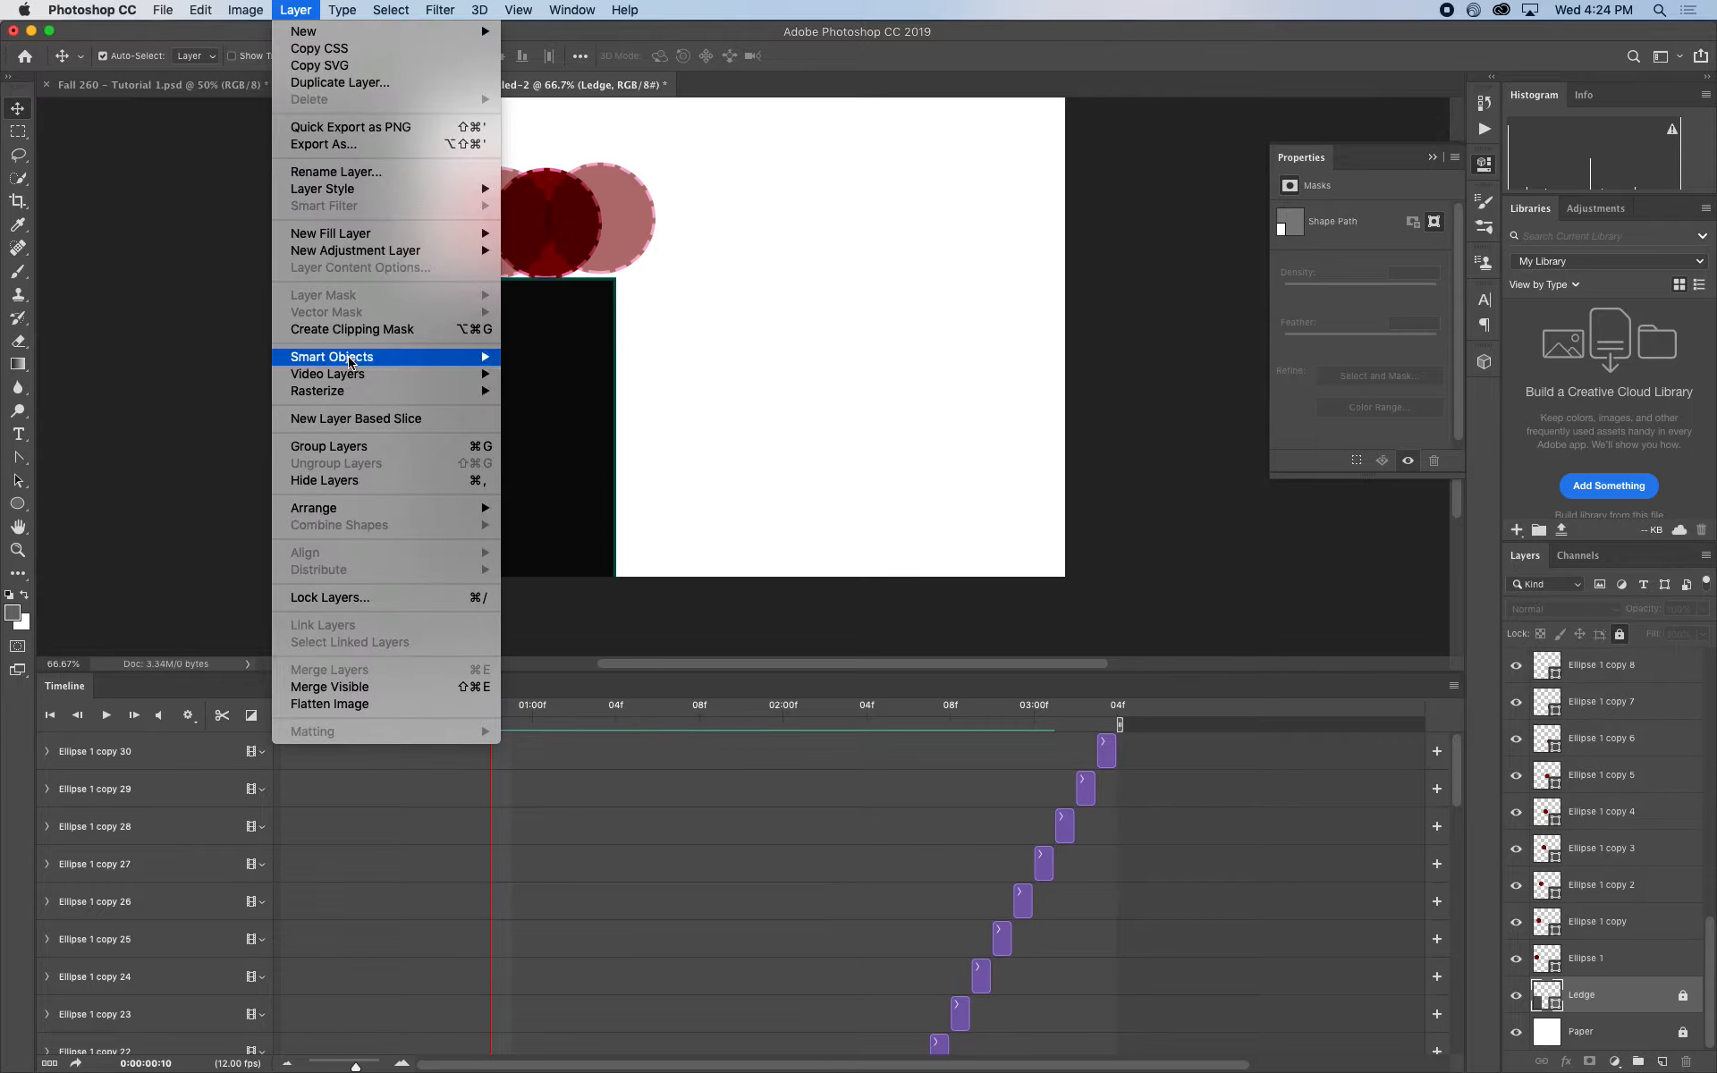
mouse_move(353, 378)
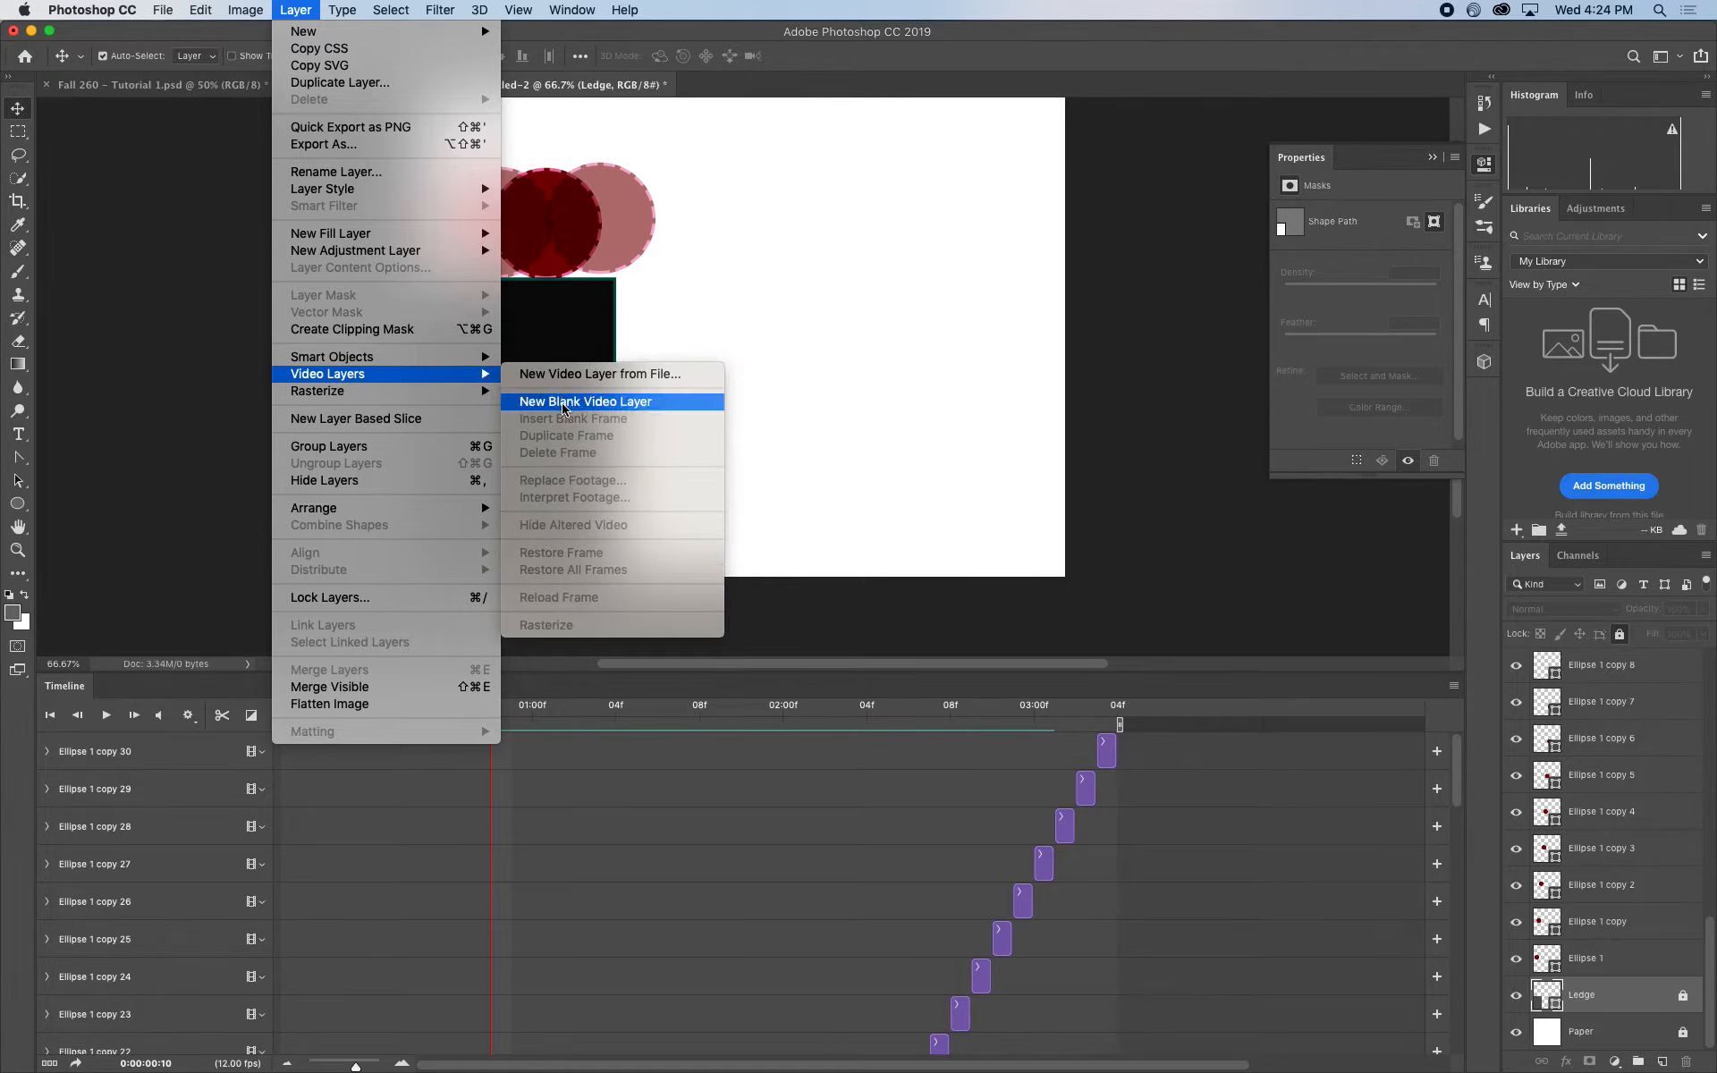
left_click(564, 408)
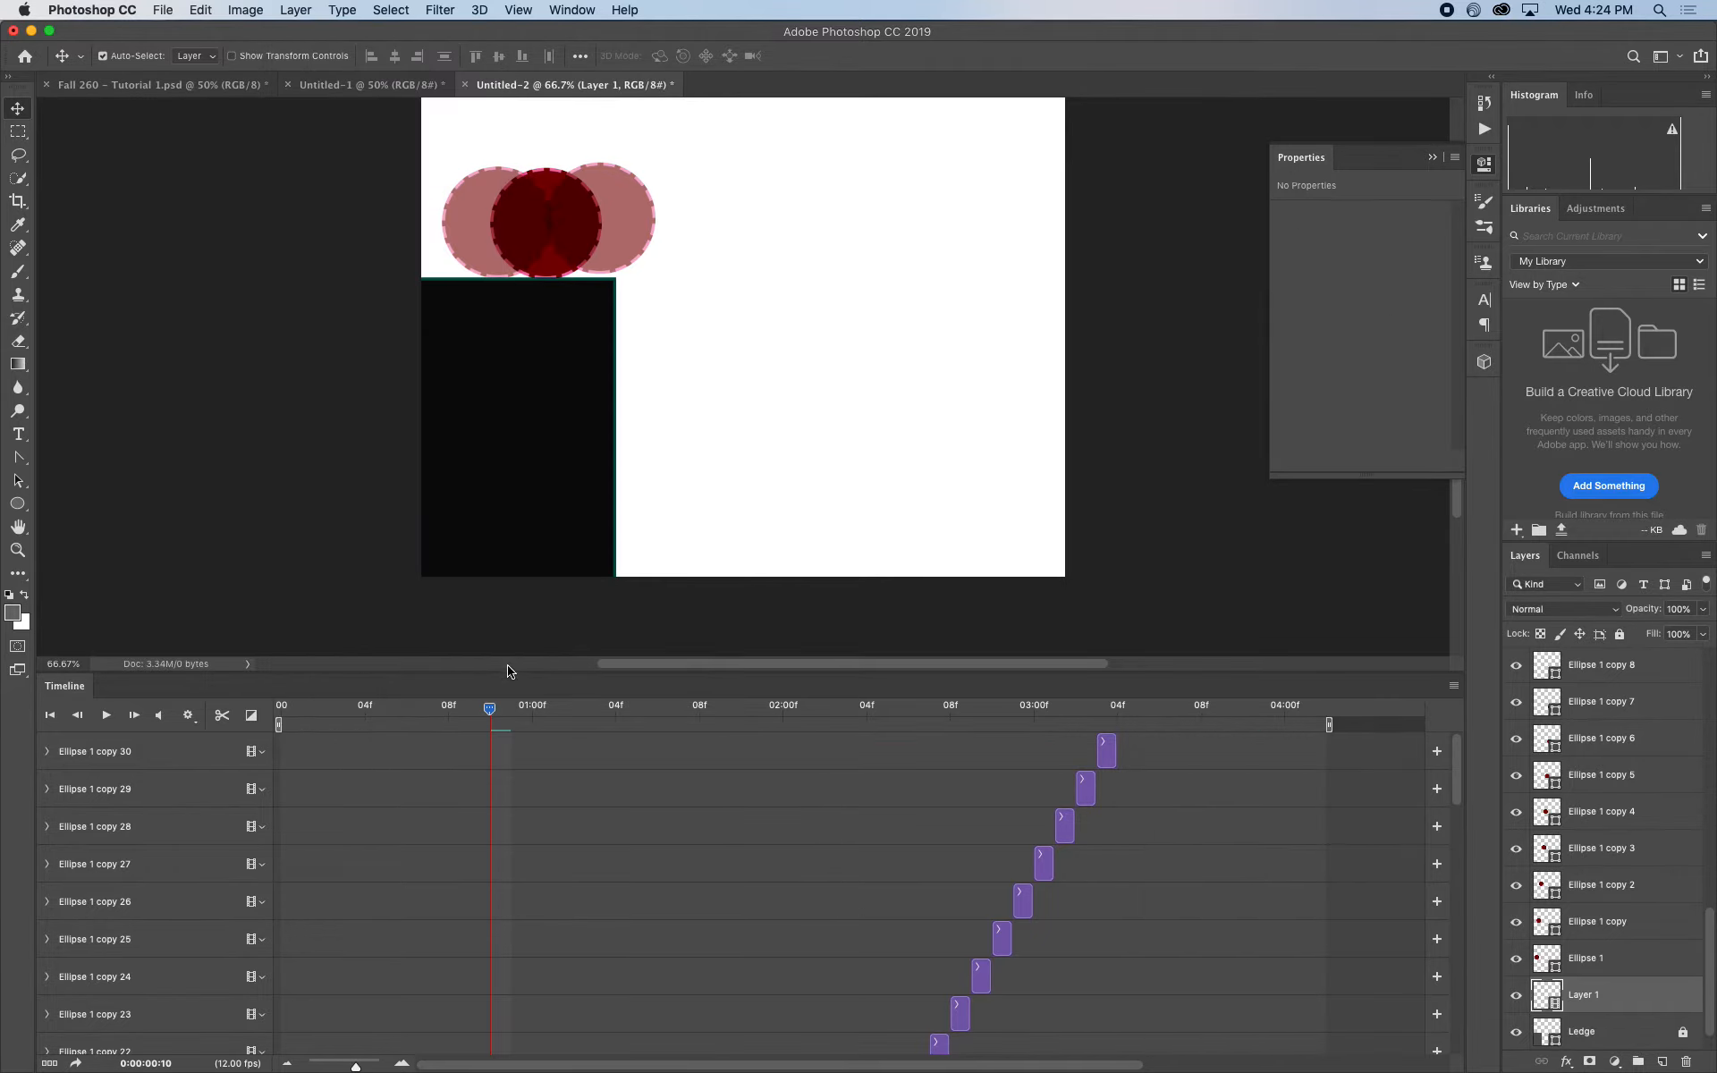
scroll(562, 889, "down", 15)
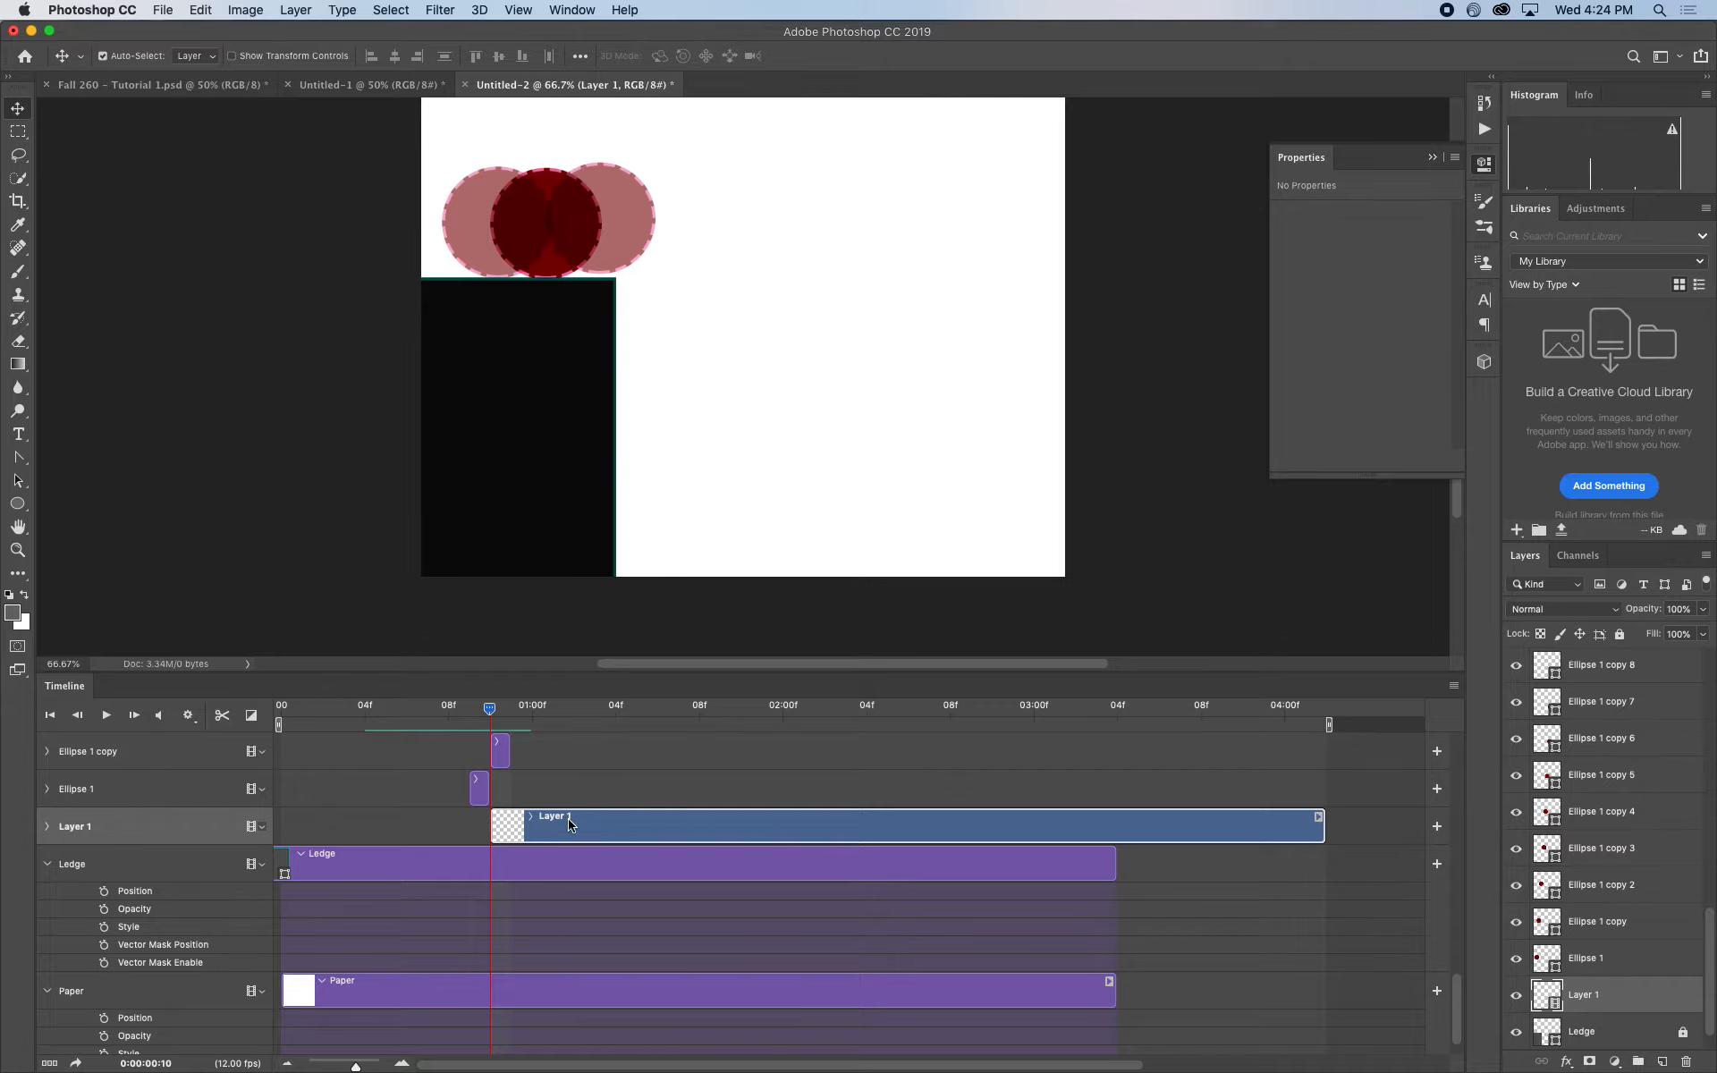
scroll(605, 820, "up", 15)
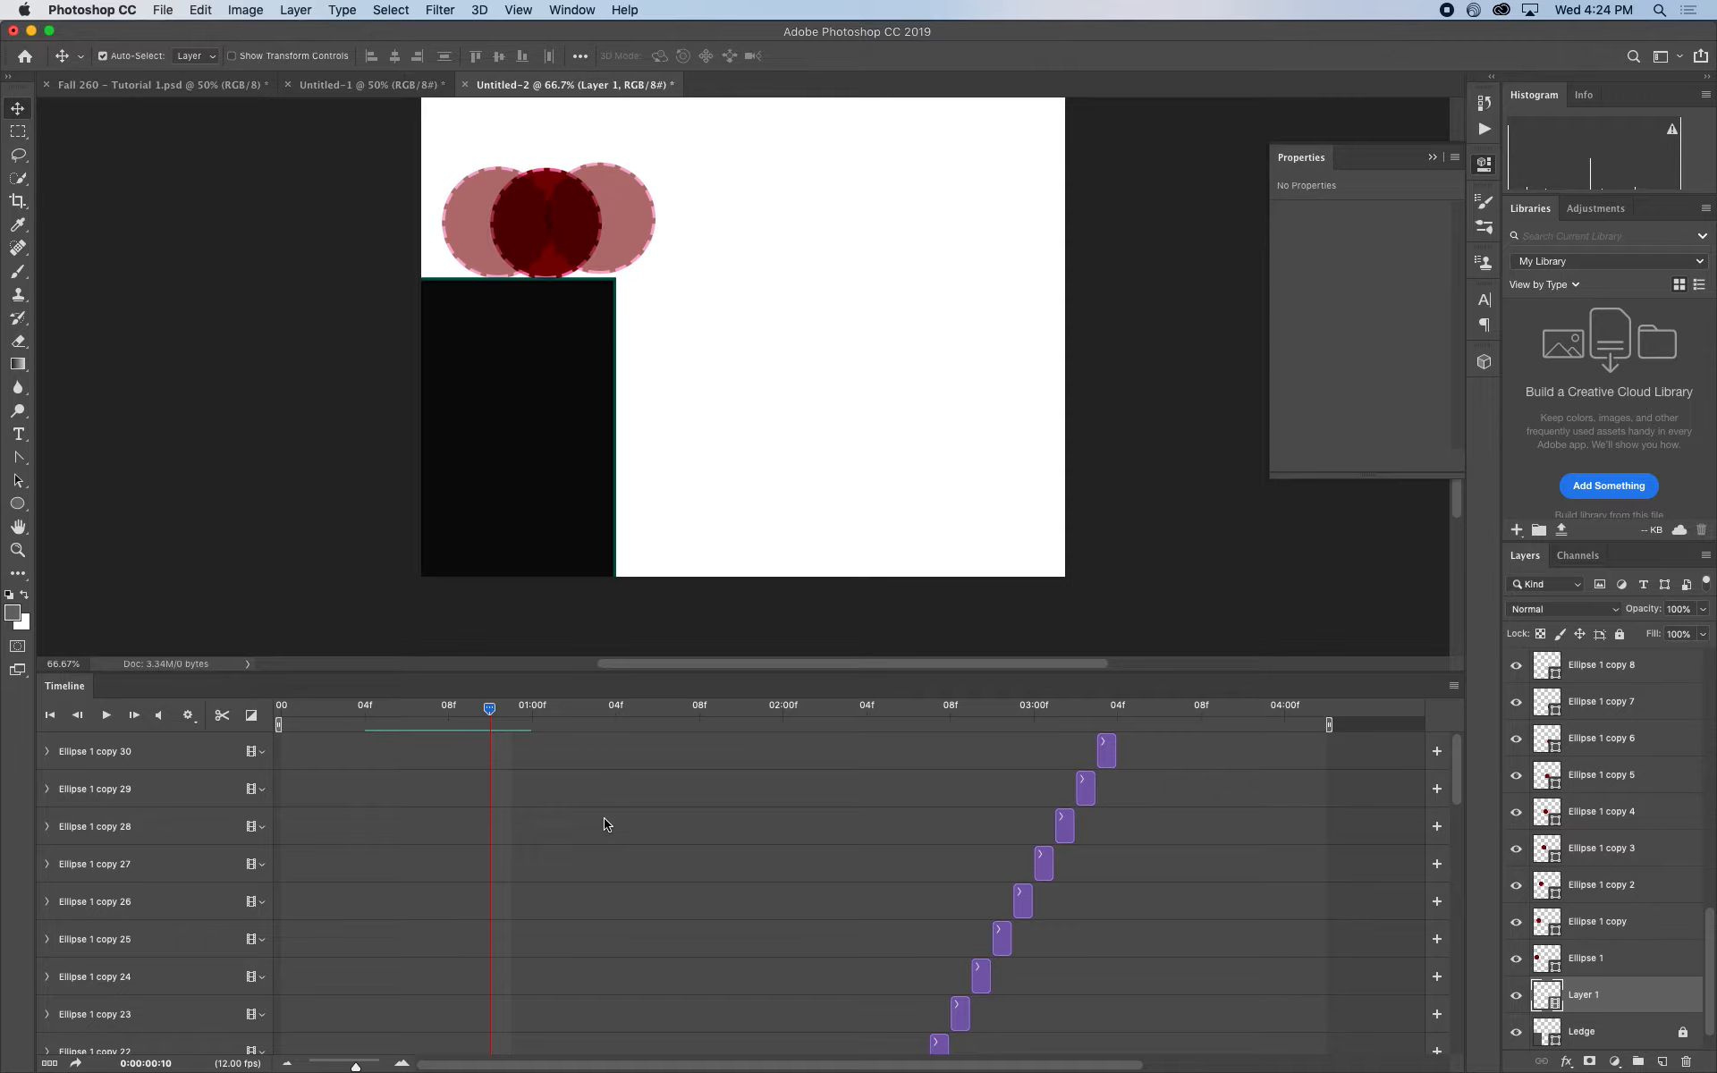
scroll(690, 893, "down", 15)
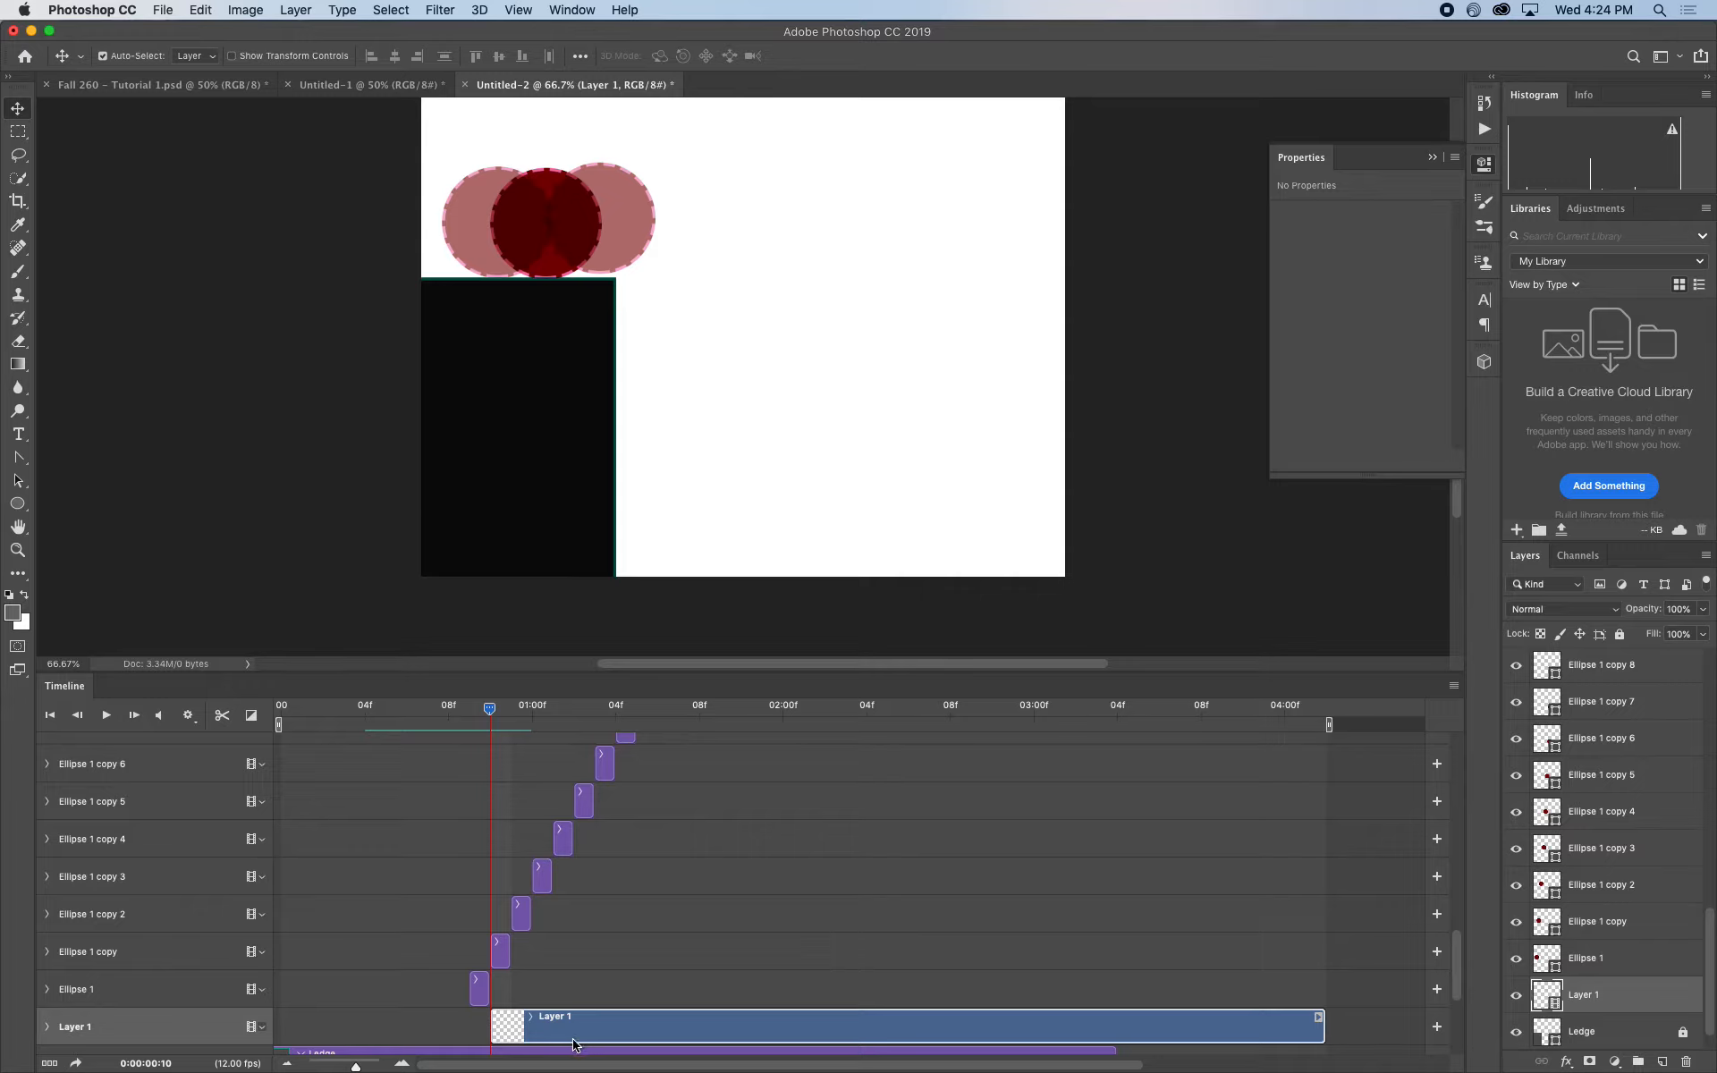
left_click_drag(594, 1028, 378, 1022)
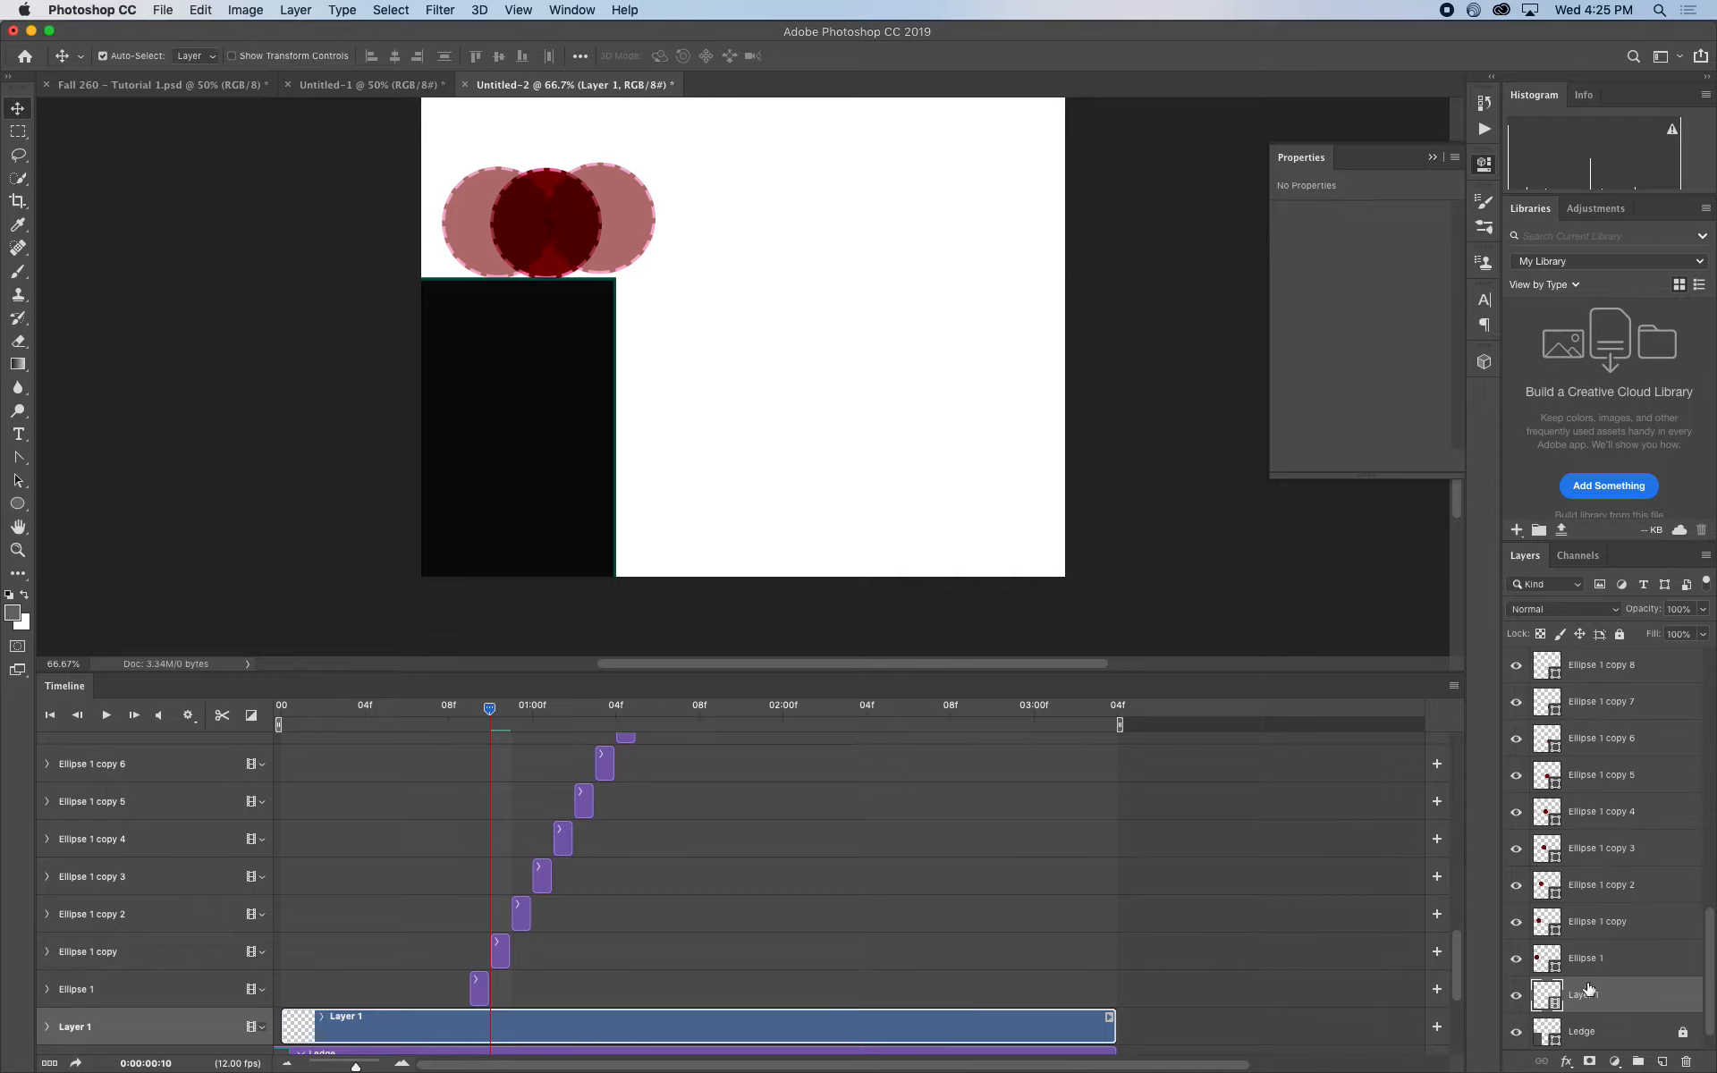
Rename the blank video layer as FX
double_click(1589, 997)
type("S")
left_click(1642, 987)
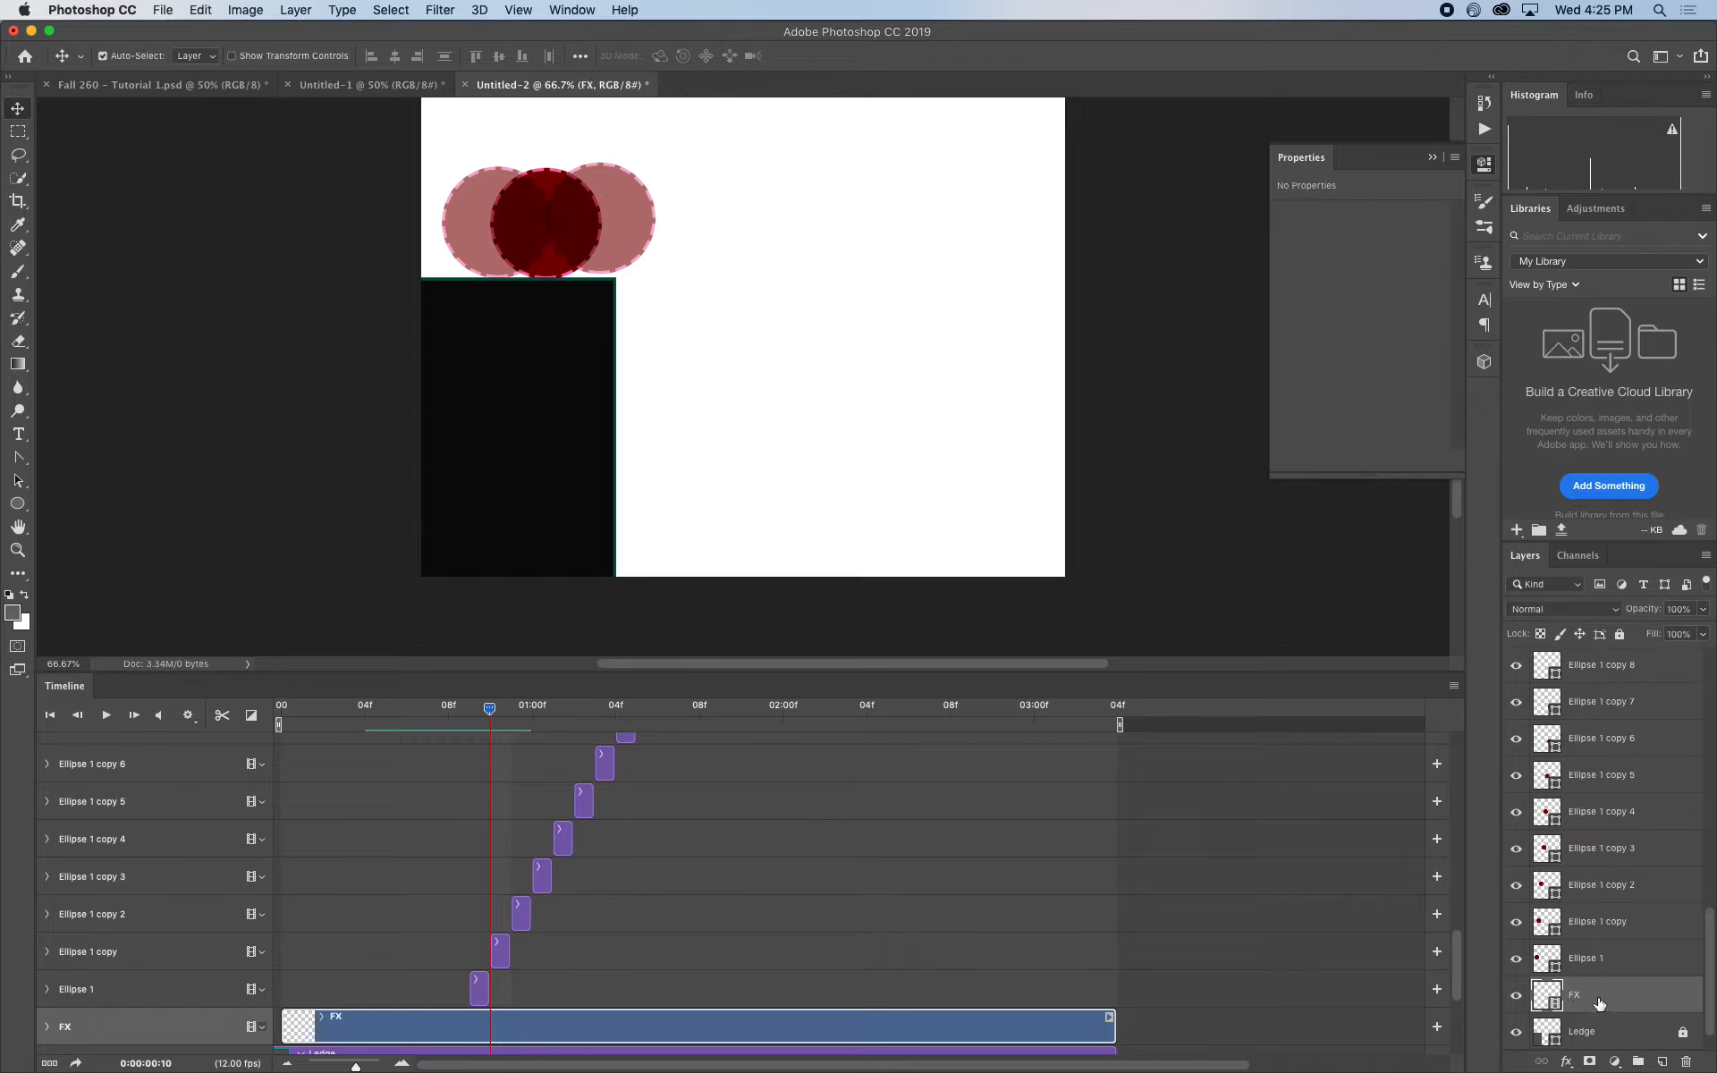
Move the FX layer to the top of the layer stack, above Ellipse 1 copy 30
left_click(1597, 995)
left_click_drag(1593, 995, 1607, 666)
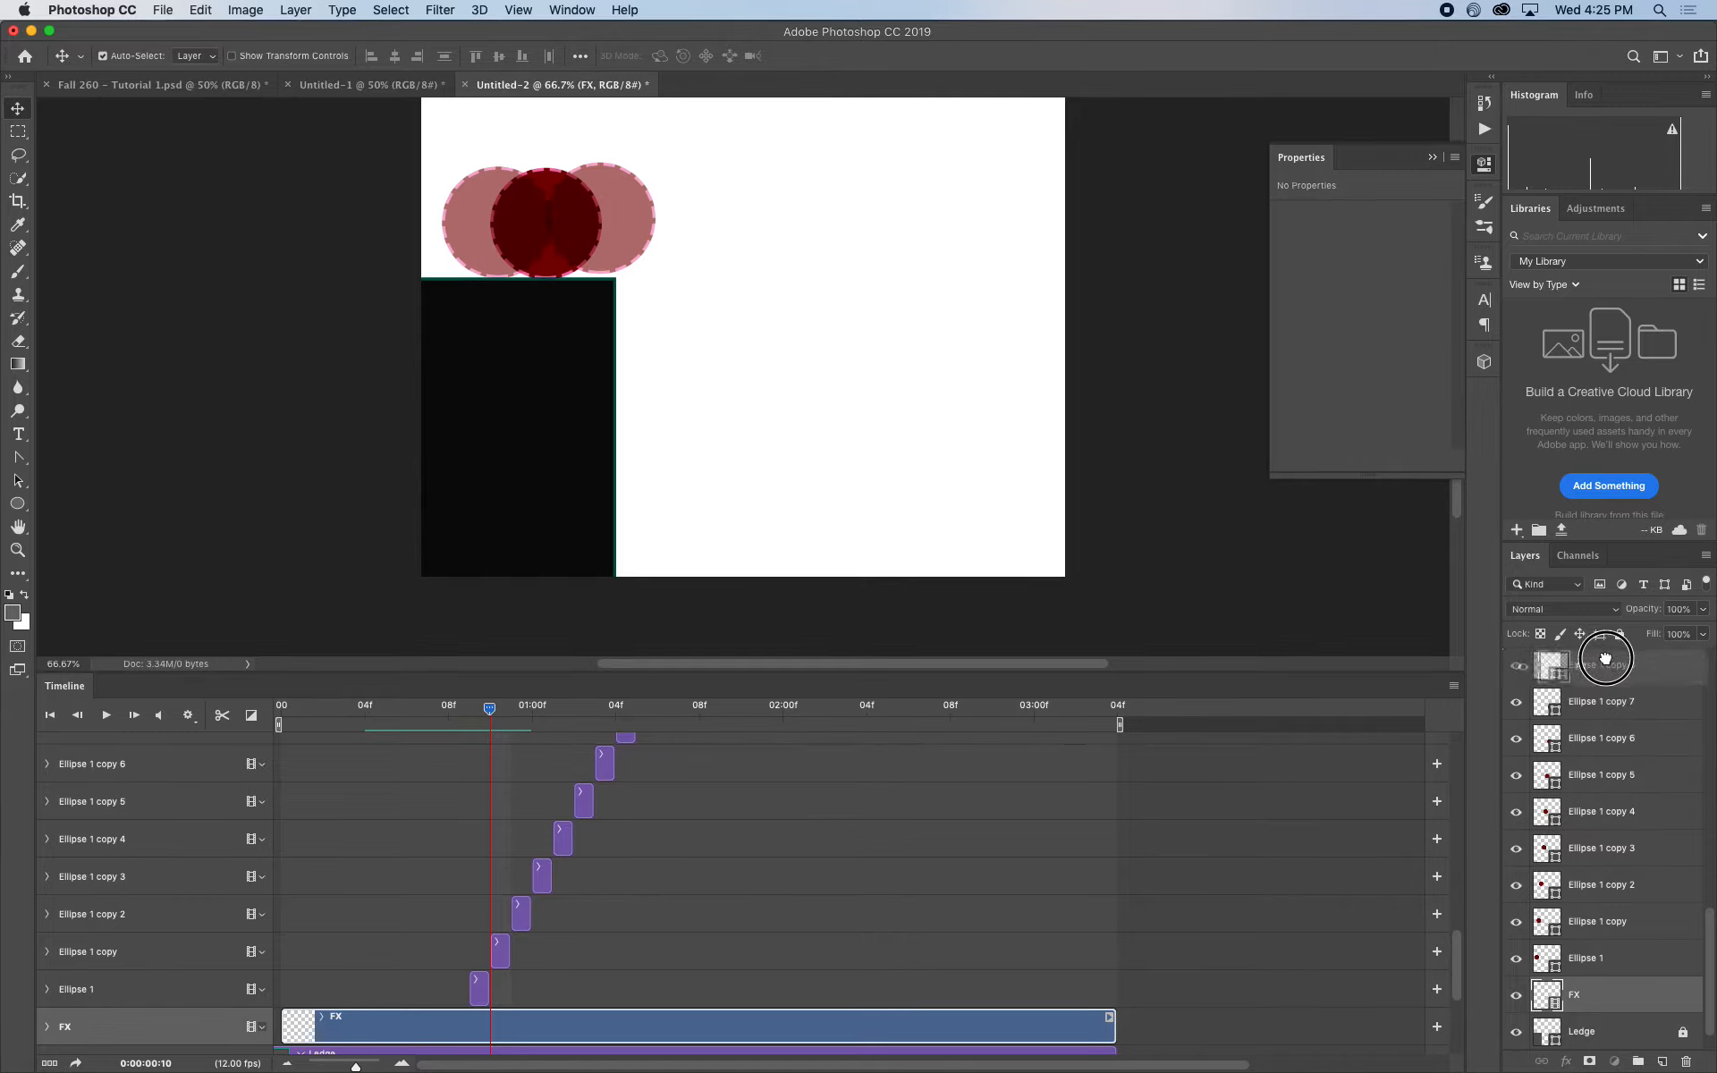
scroll(1614, 698, "up", 5)
left_click_drag(1617, 878, 1614, 669)
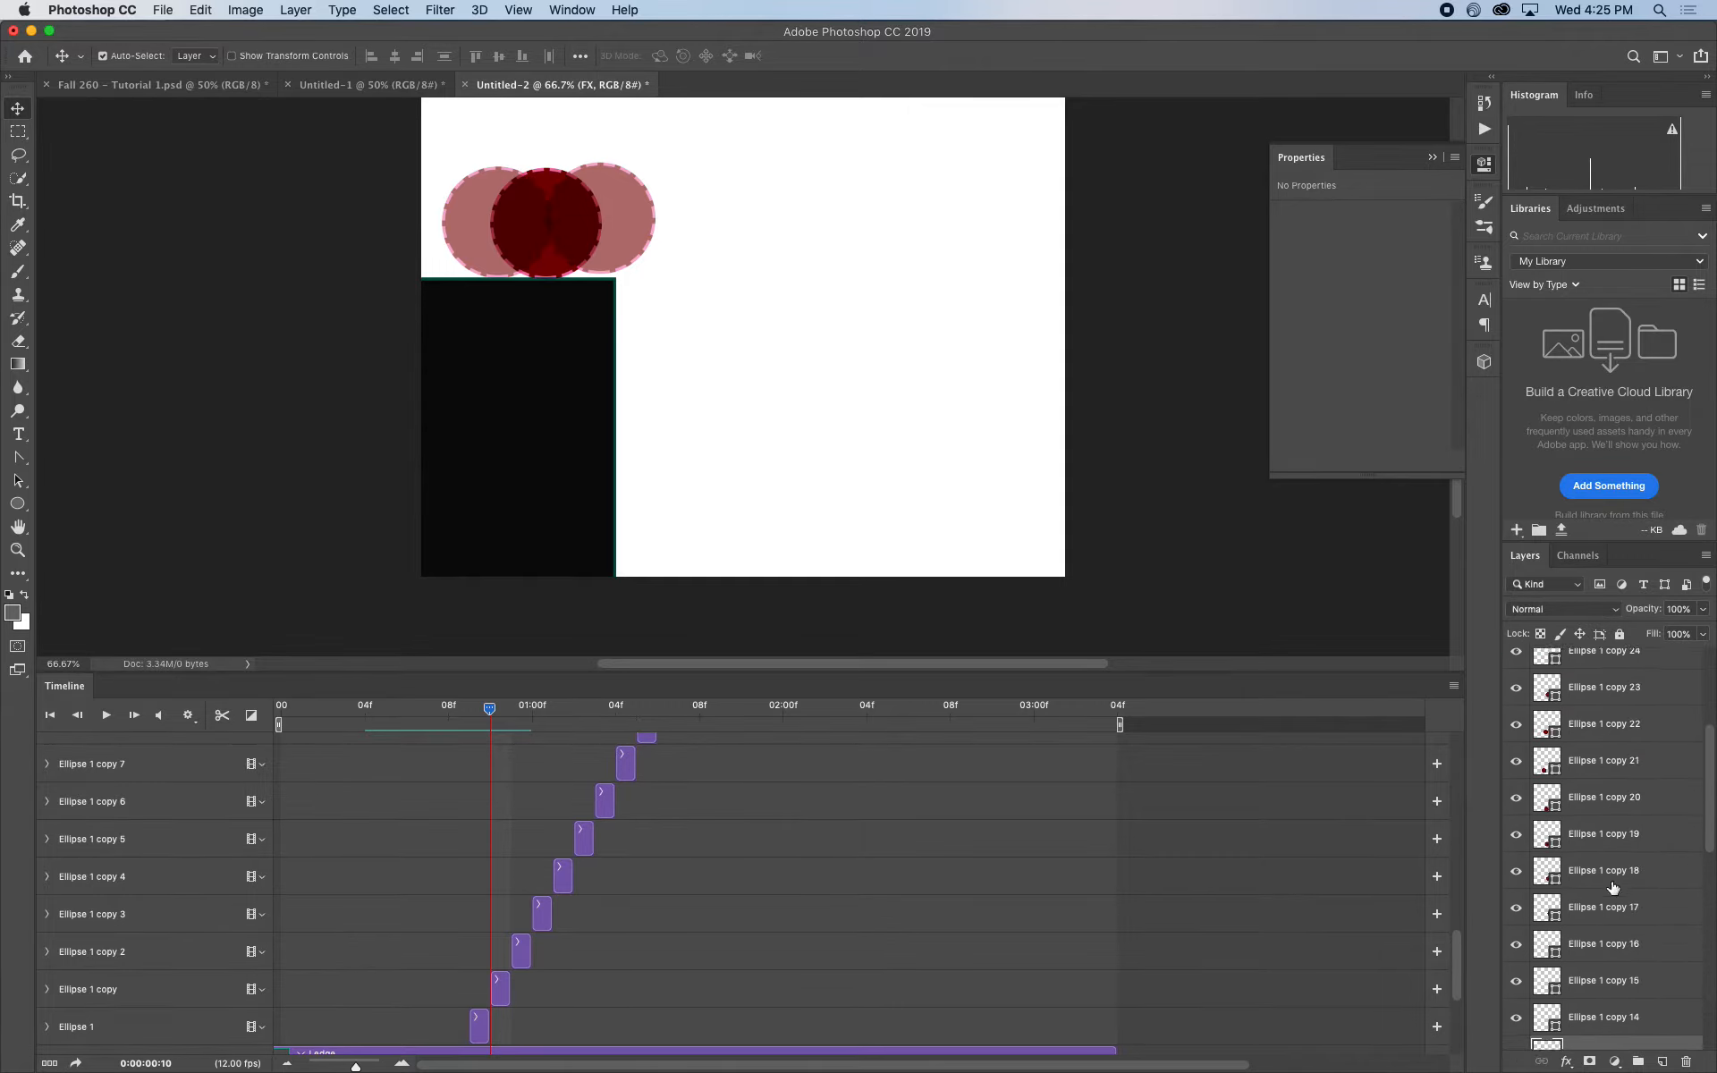
scroll(1612, 890, "up", 5)
left_click_drag(1617, 999, 1595, 655)
scroll(814, 838, "up", 10)
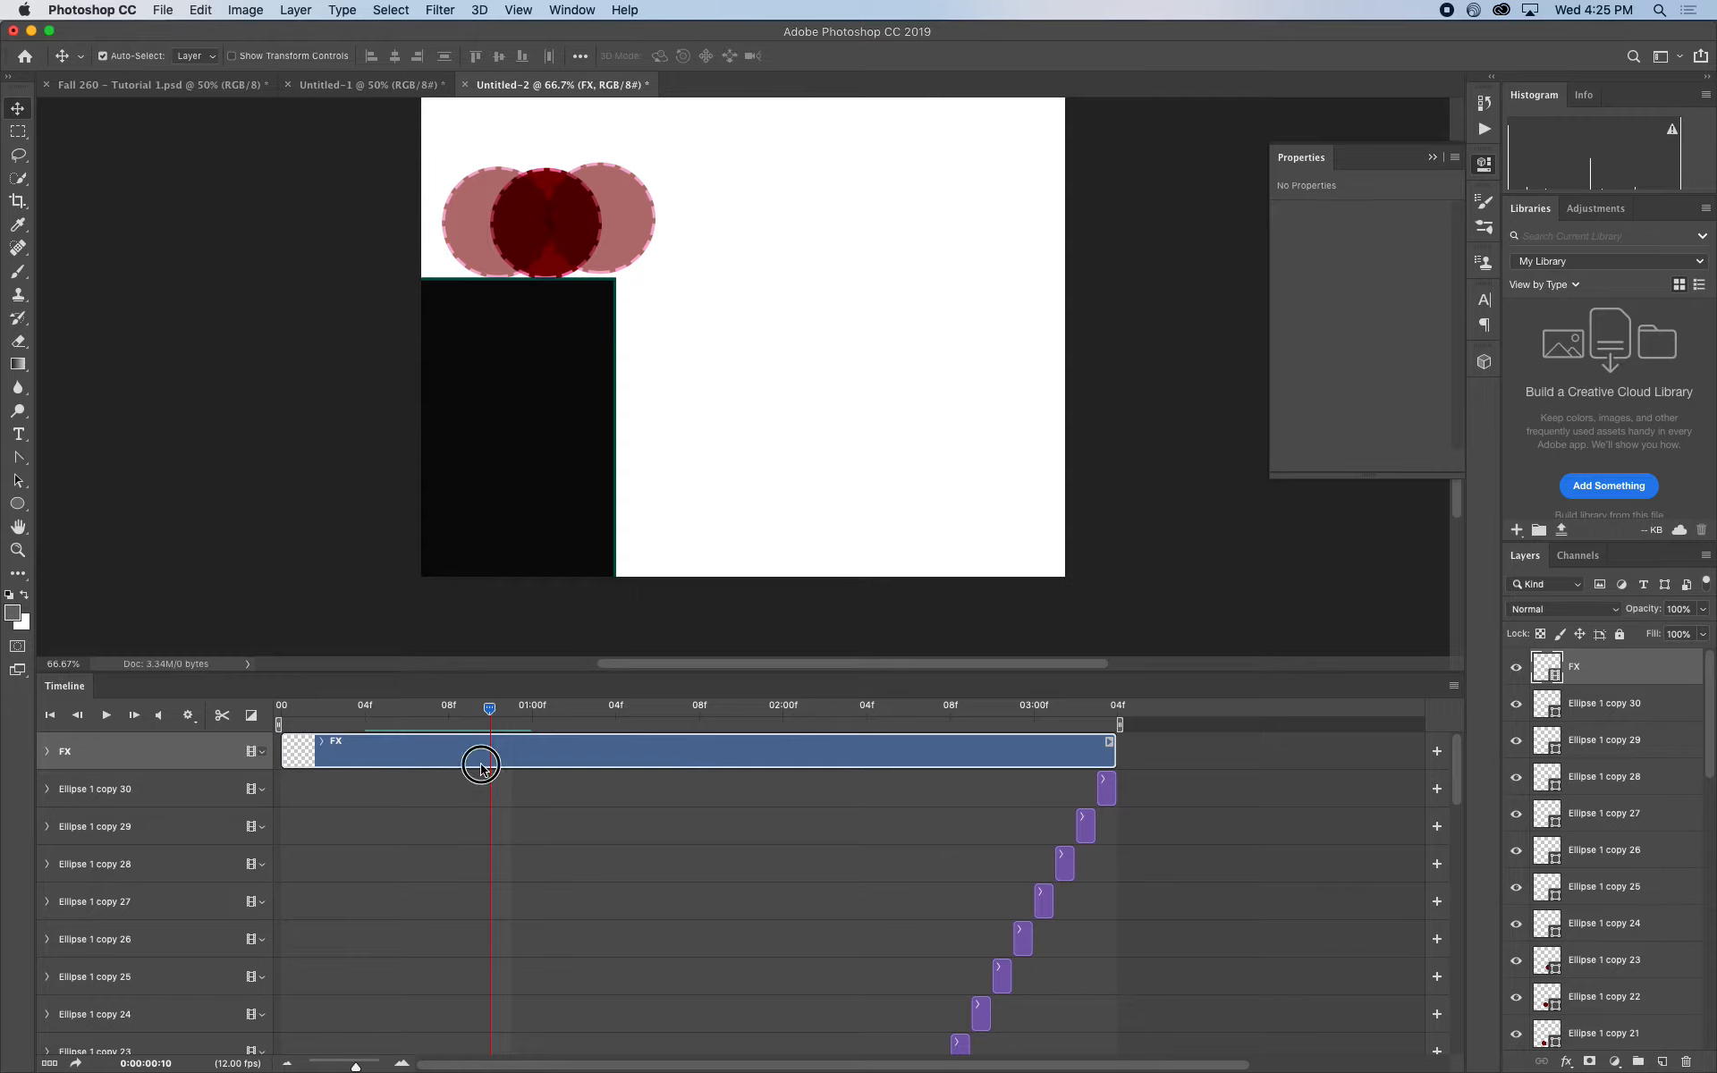
At frame 0:00:00:10, draw a freehand wavy line beside the ledge on the FX layer with the KYLE Ultimate Pencil Hard brush
left_click(315, 733)
left_click_drag(355, 713, 491, 713)
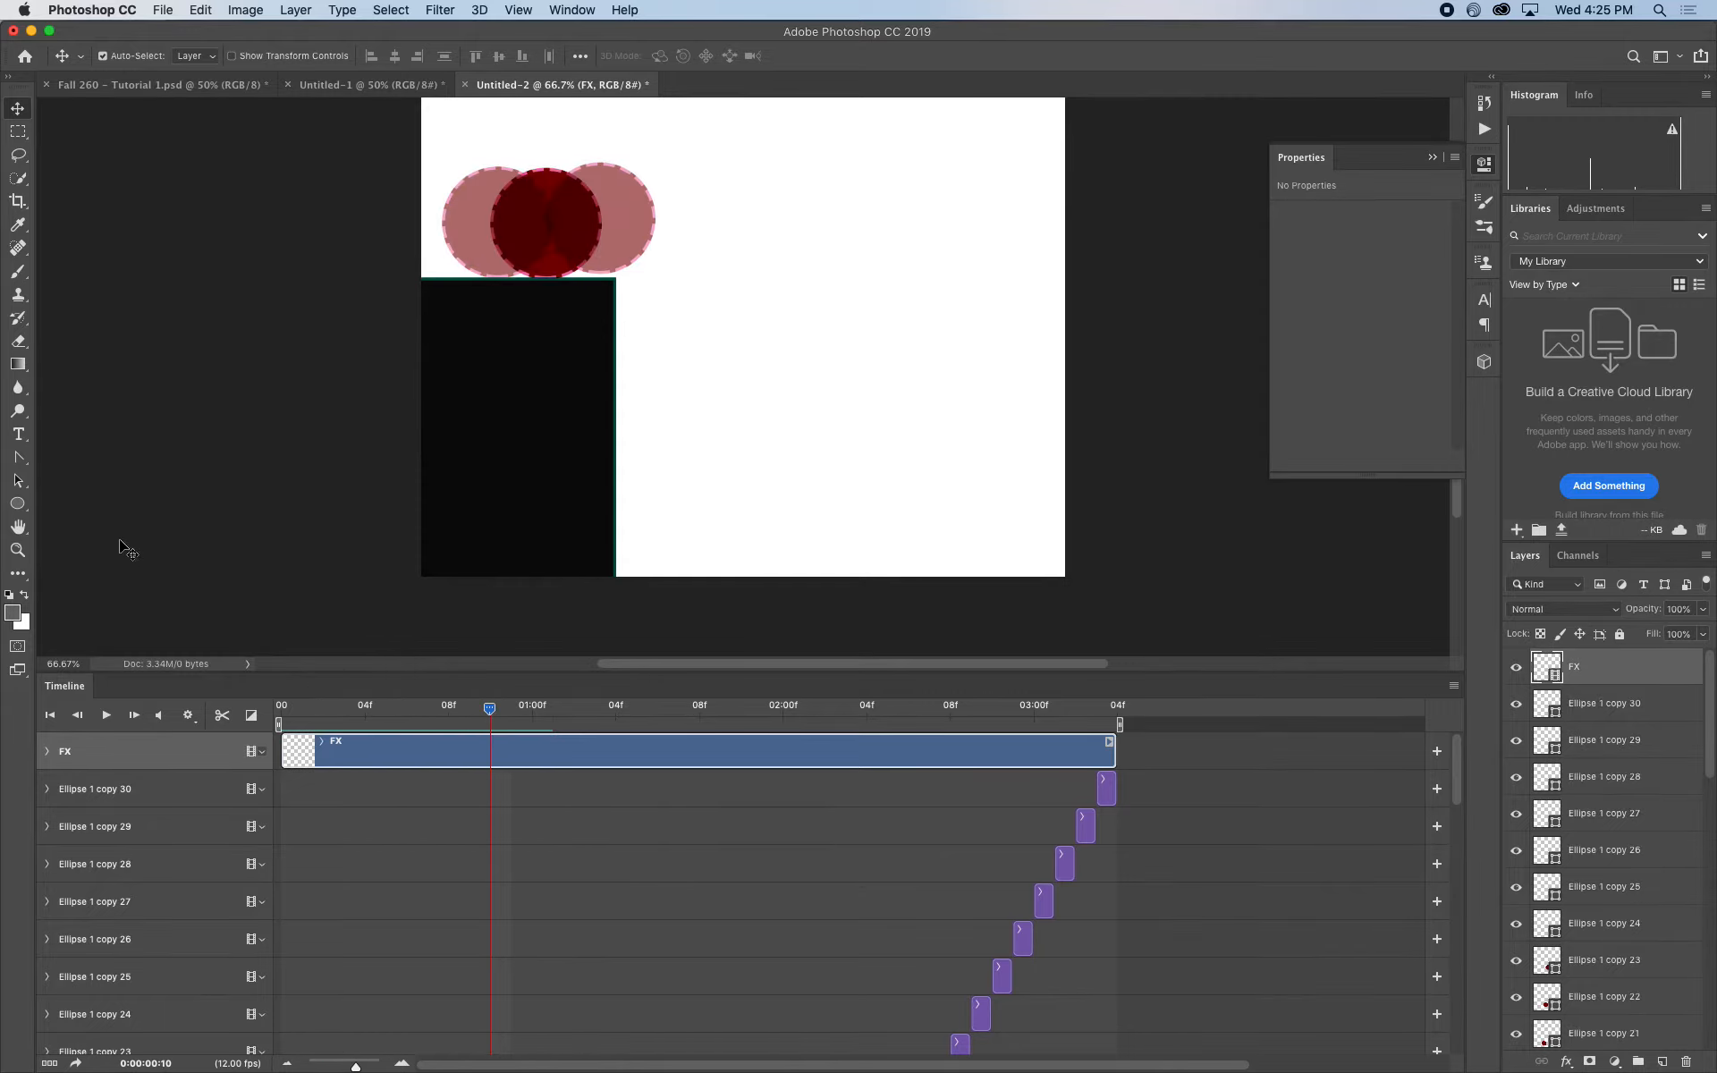
left_click(18, 274)
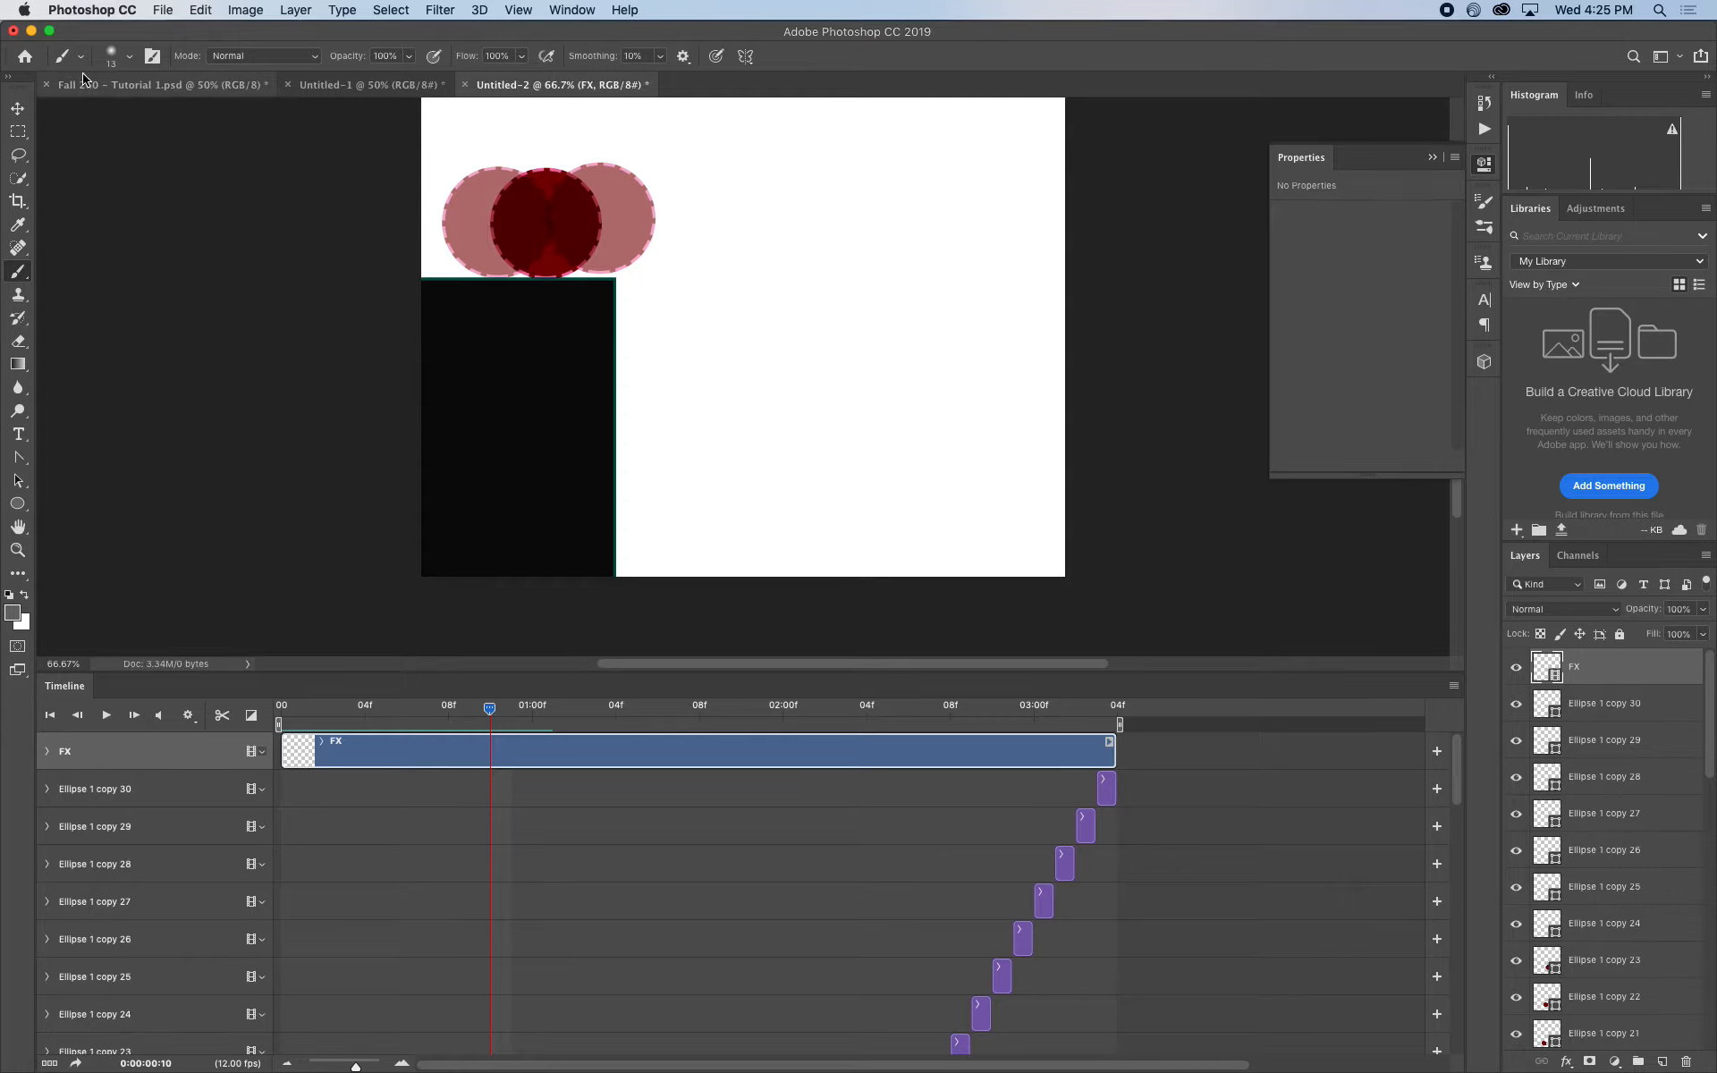
left_click(116, 55)
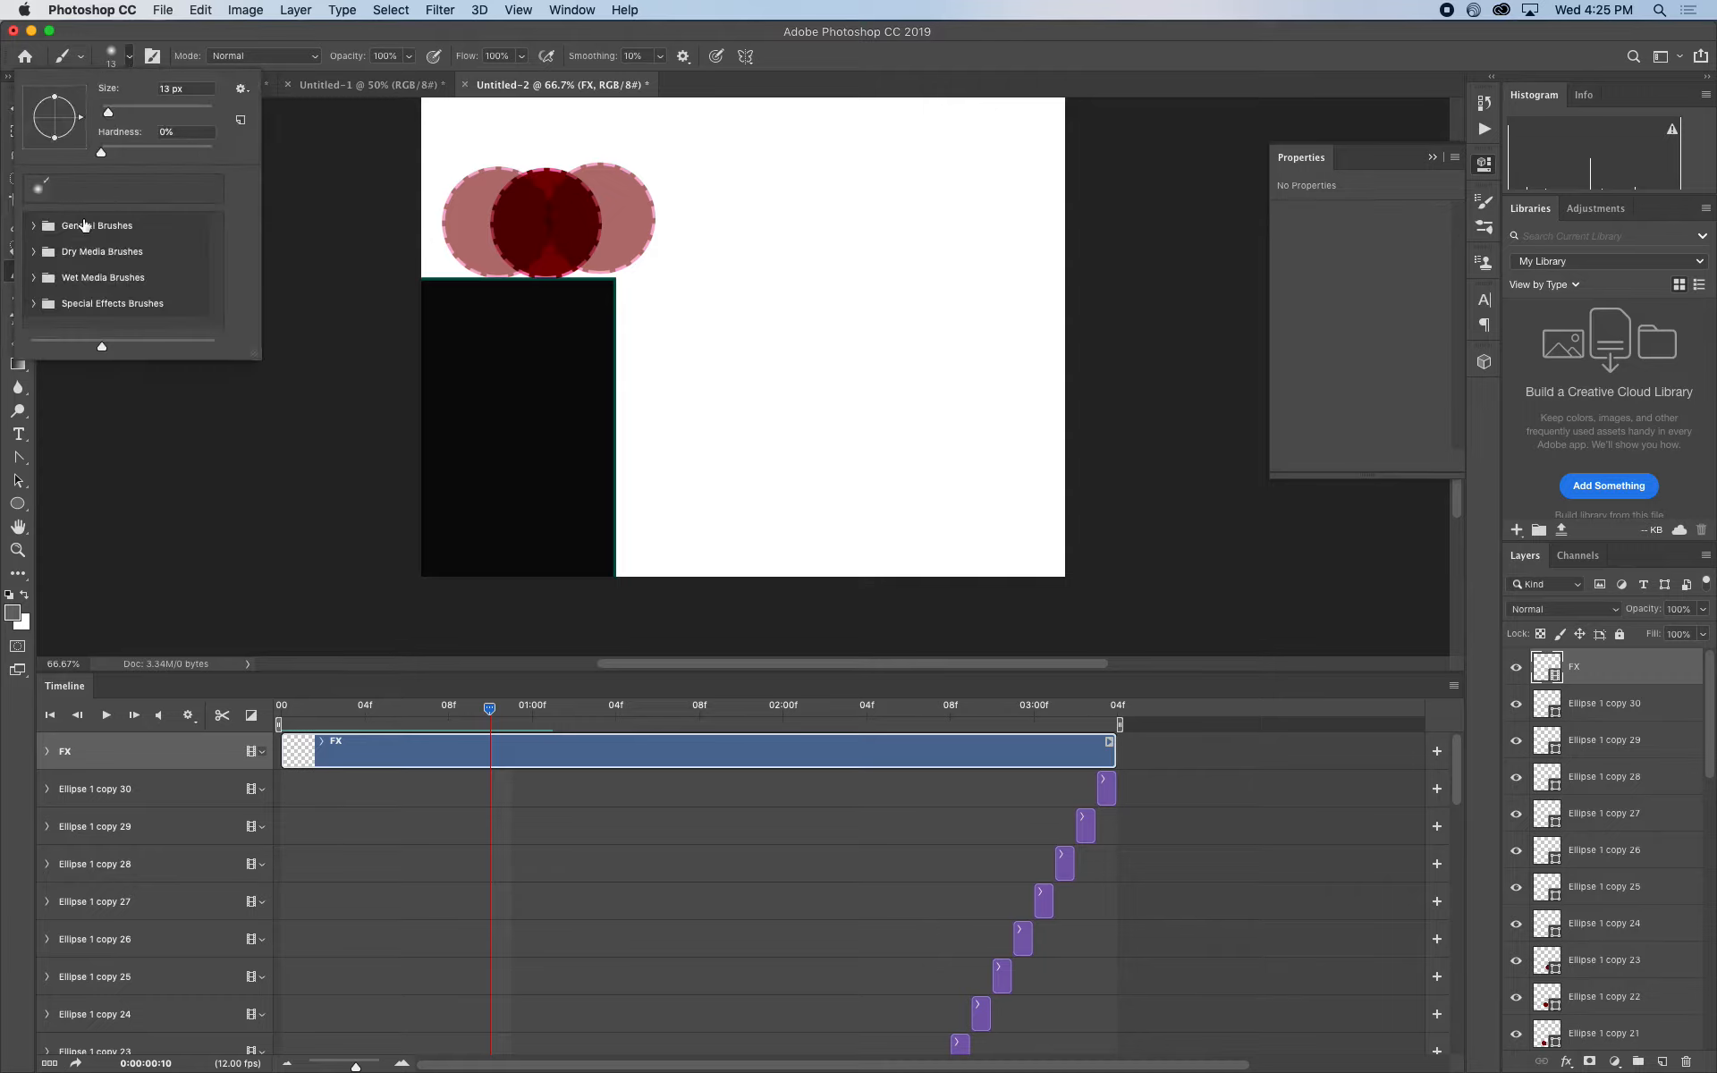
double_click(79, 277)
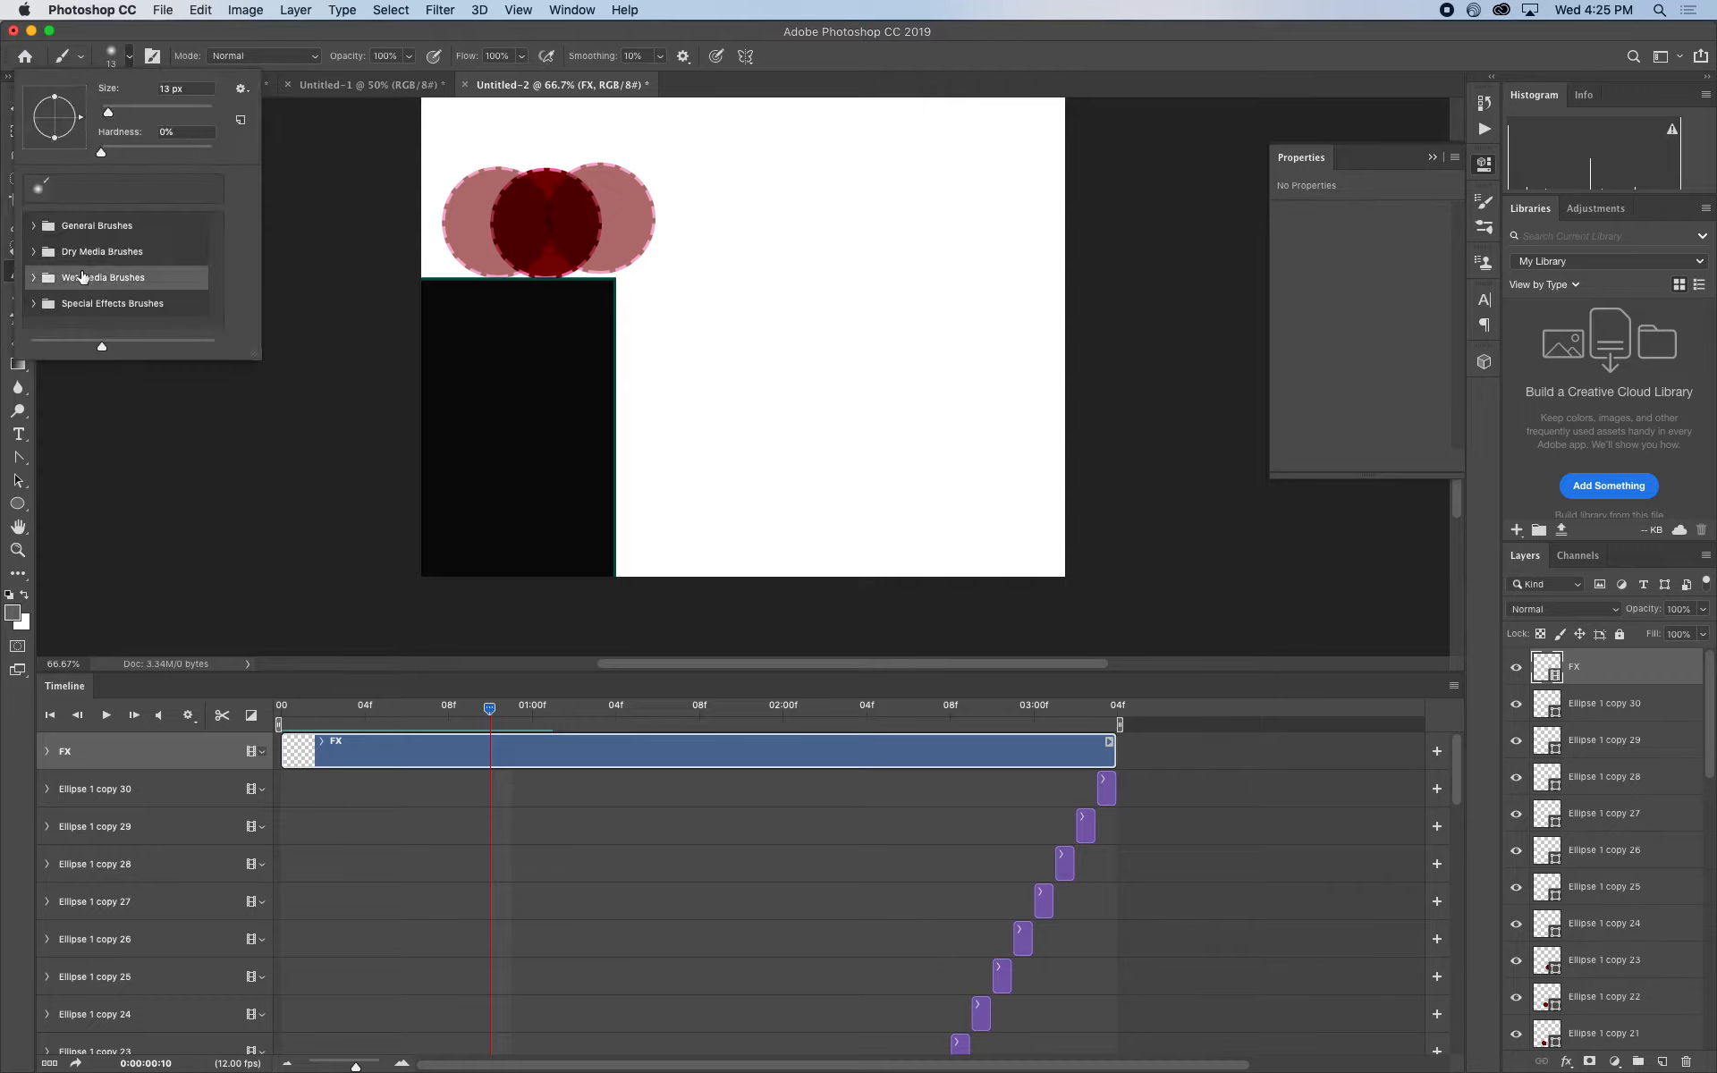
left_click(118, 58)
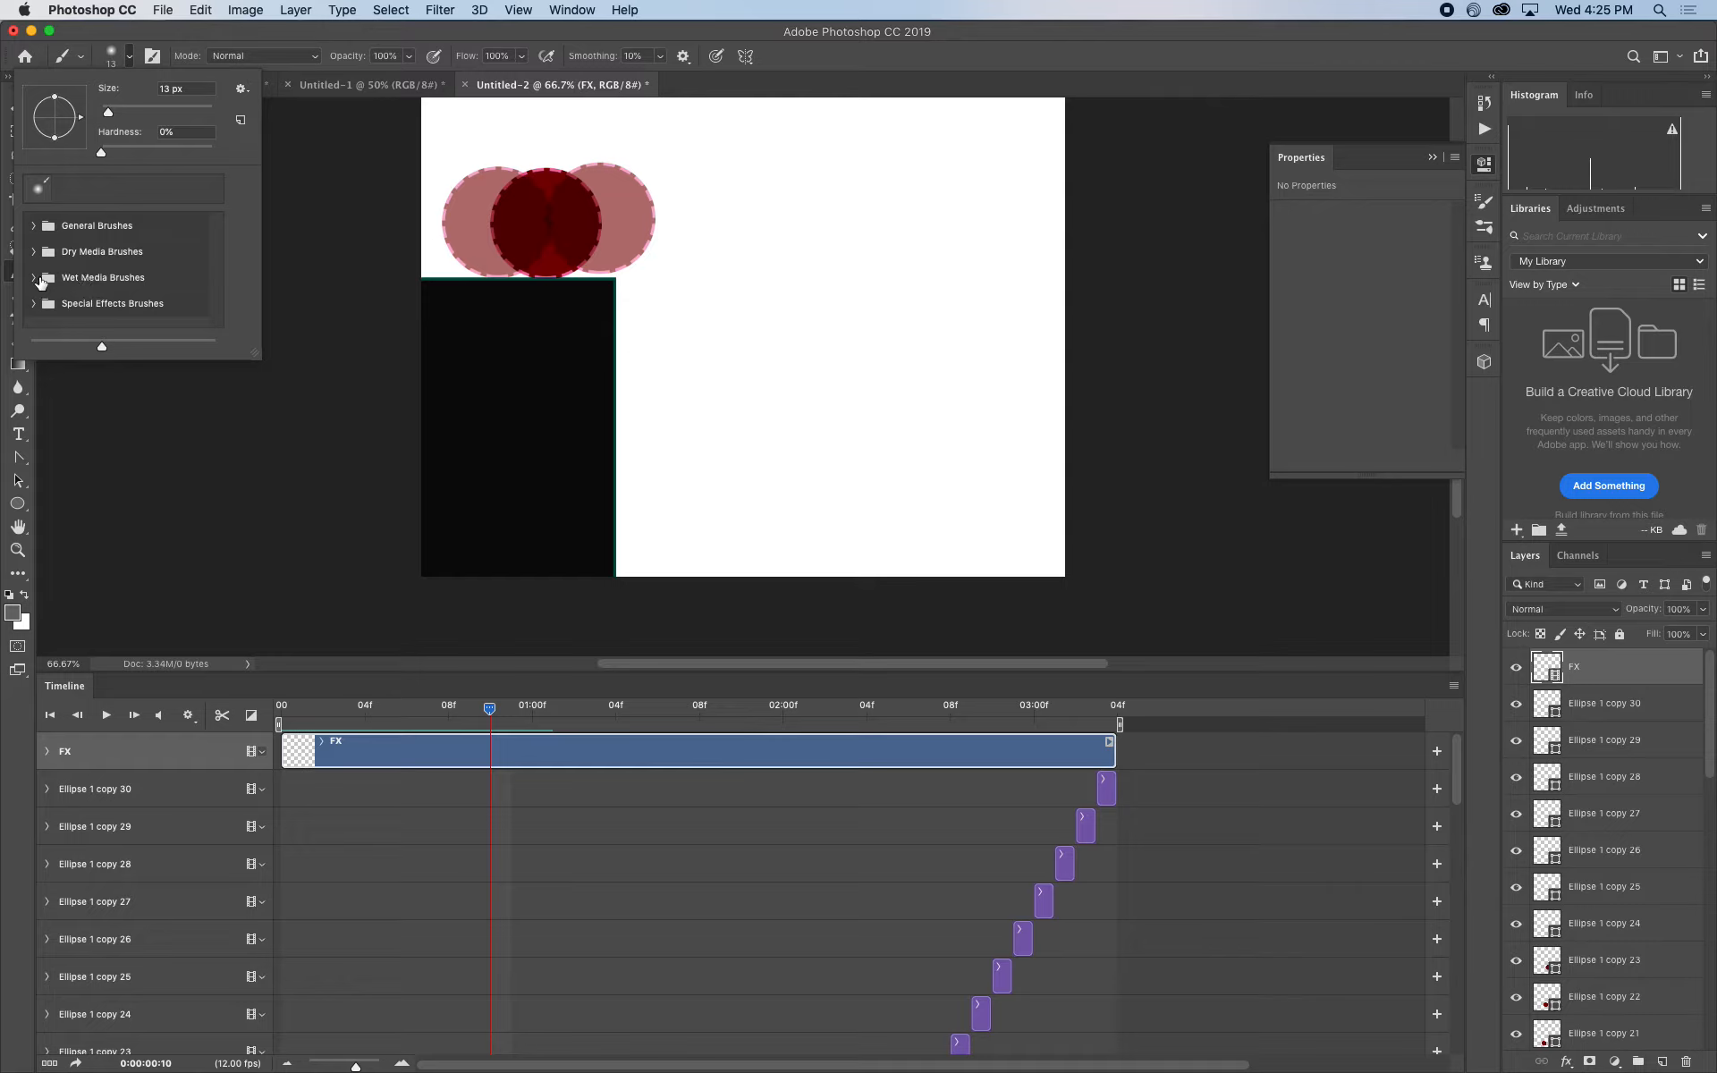
left_click(34, 252)
left_click(117, 286)
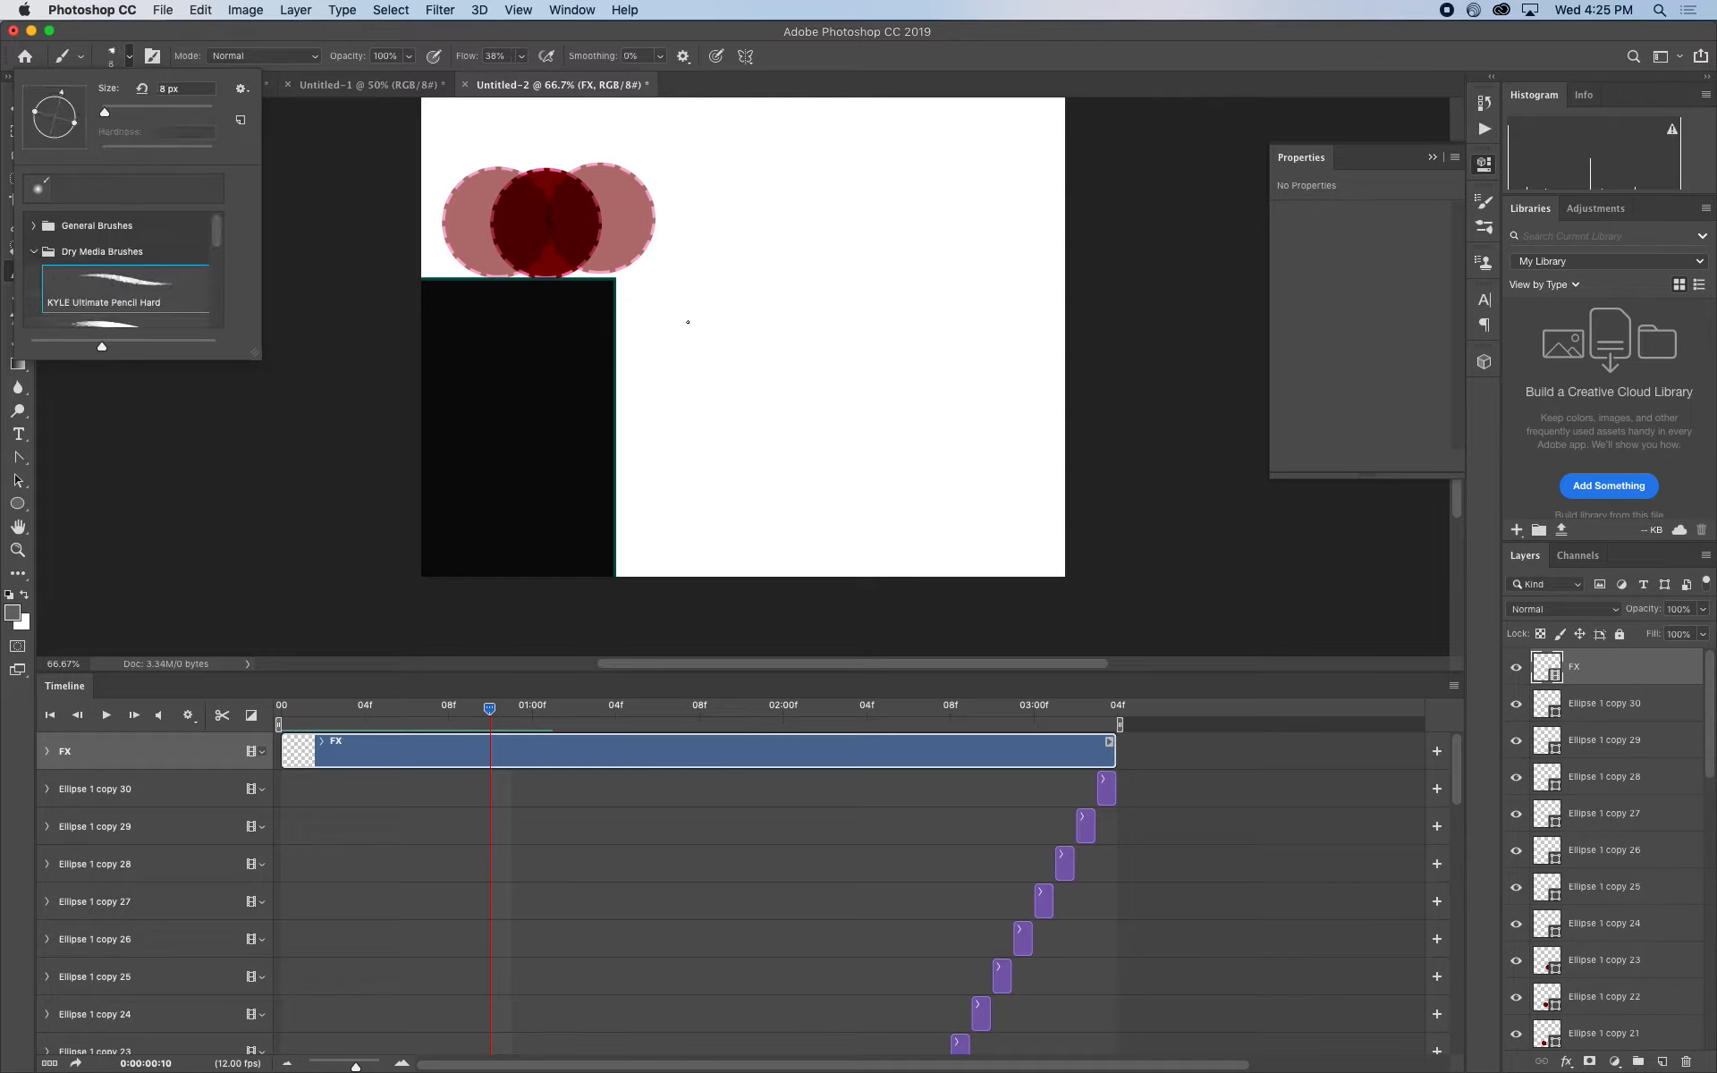
left_click(350, 370)
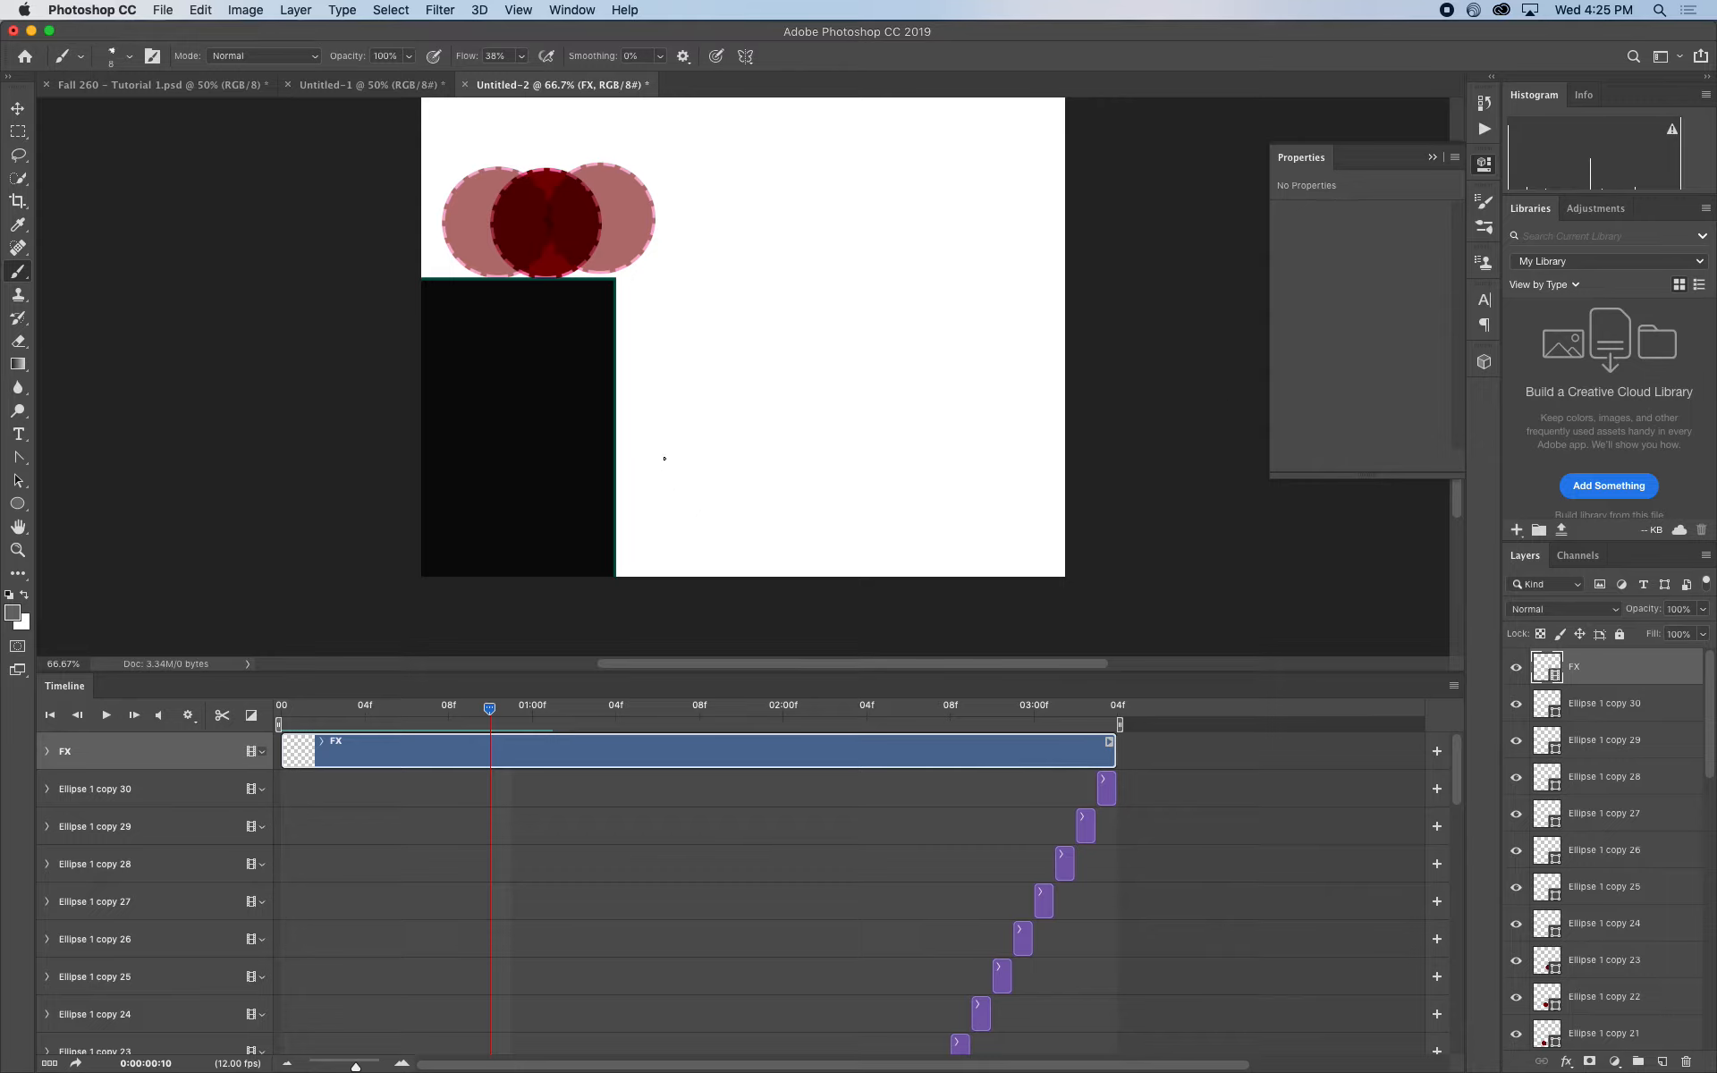
mouse_move(683, 401)
left_mouse_down()
mouse_move(792, 395)
mouse_move(922, 439)
mouse_move(1042, 449)
left_mouse_up()
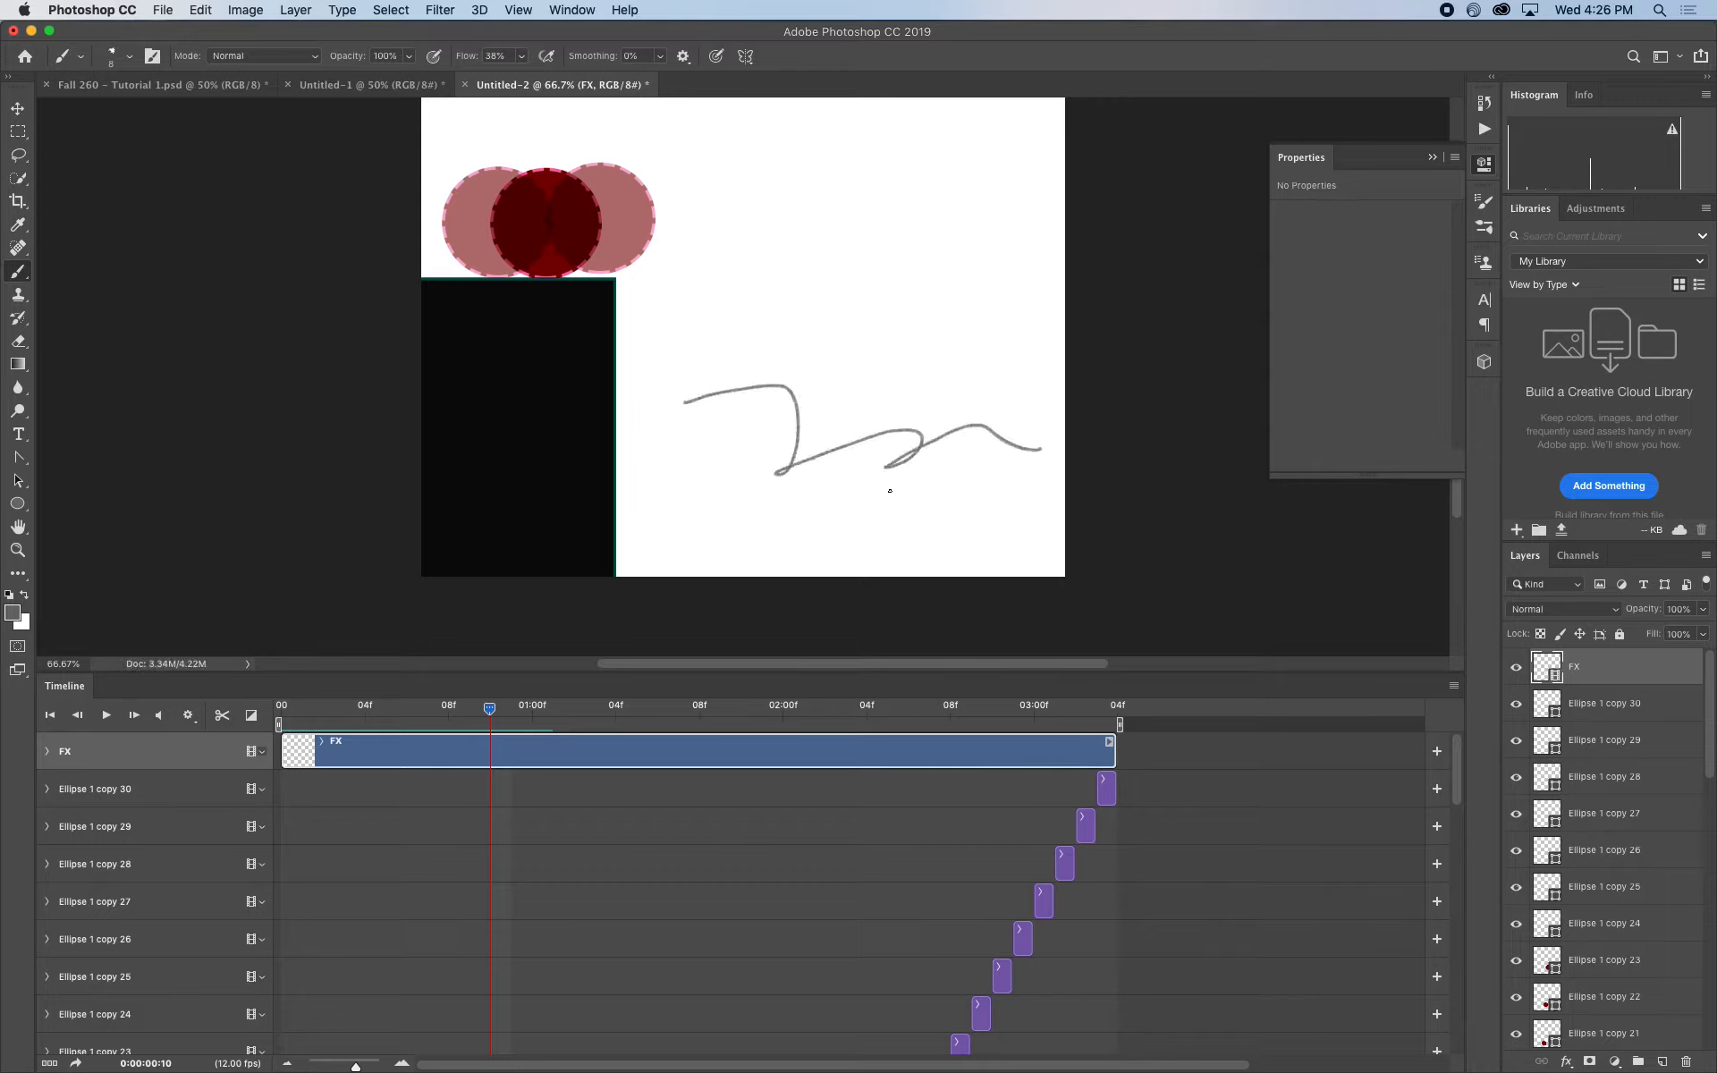
Undo the wavy line and draw three short speed lines behind the ball on the FX layer at frame 0:00:00:08
key("super+z")
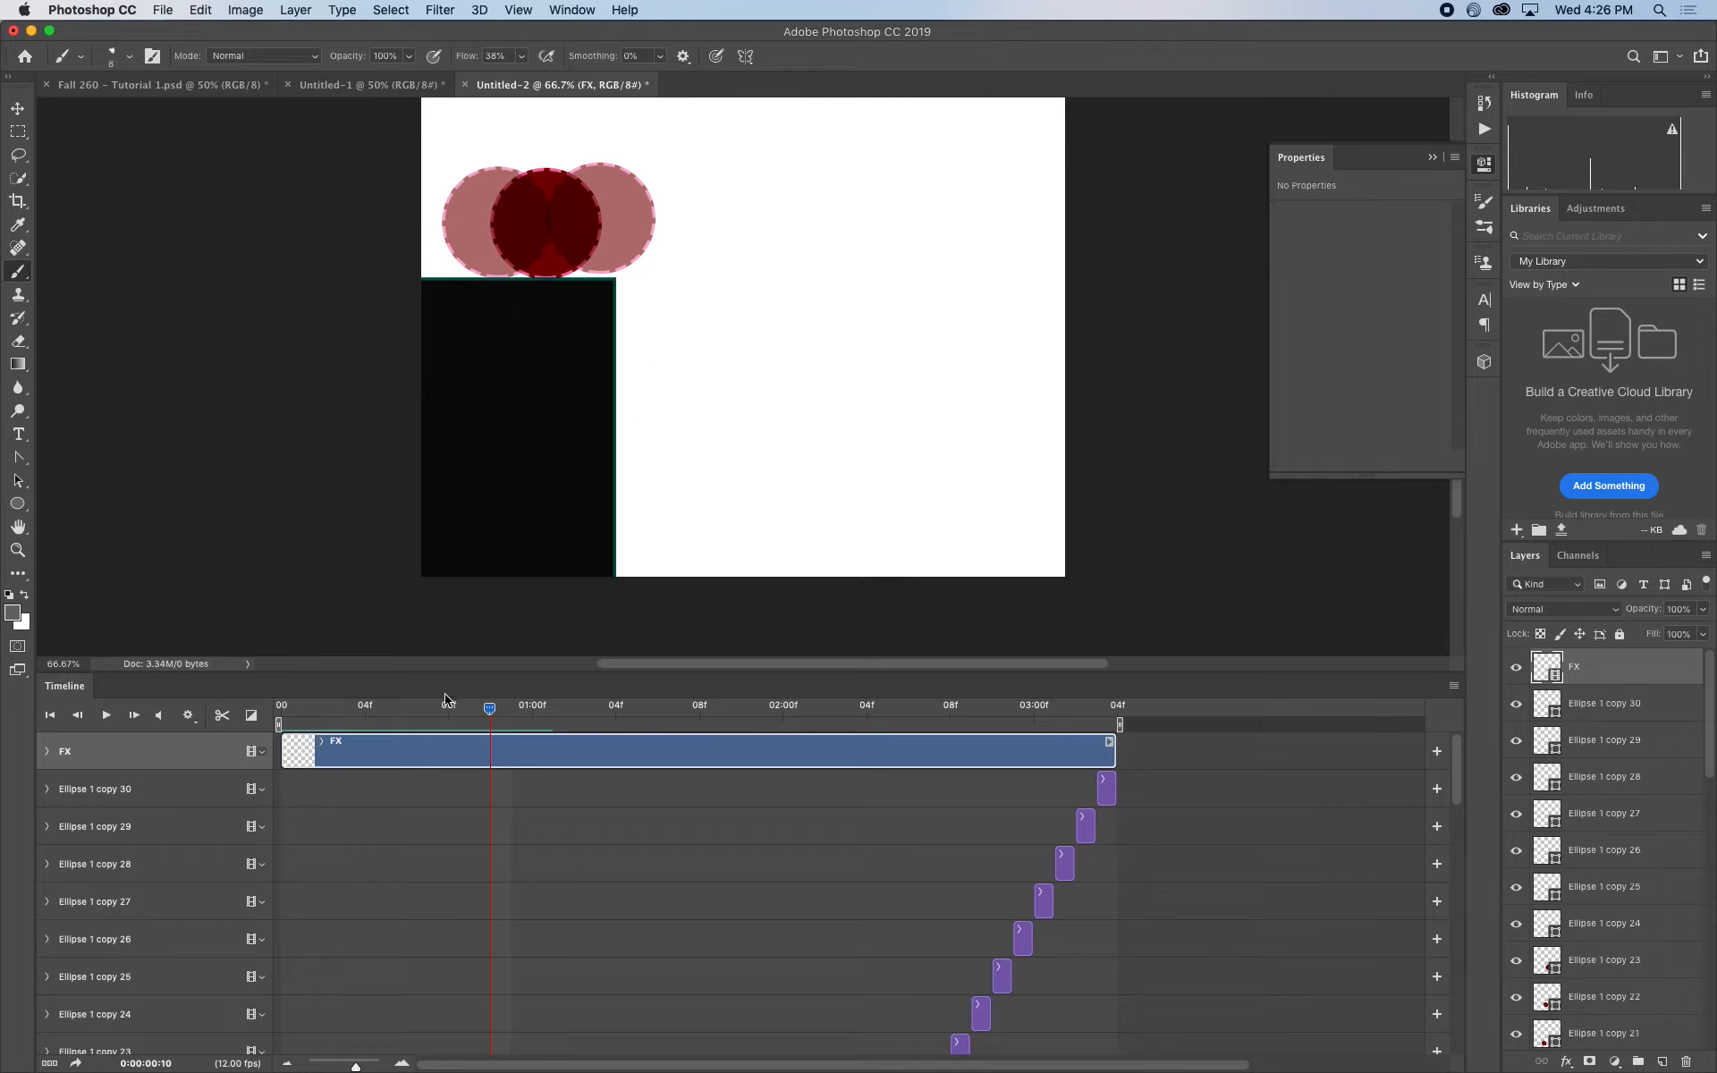
mouse_move(447, 699)
left_mouse_down()
mouse_move(411, 711)
mouse_move(448, 711)
left_mouse_up()
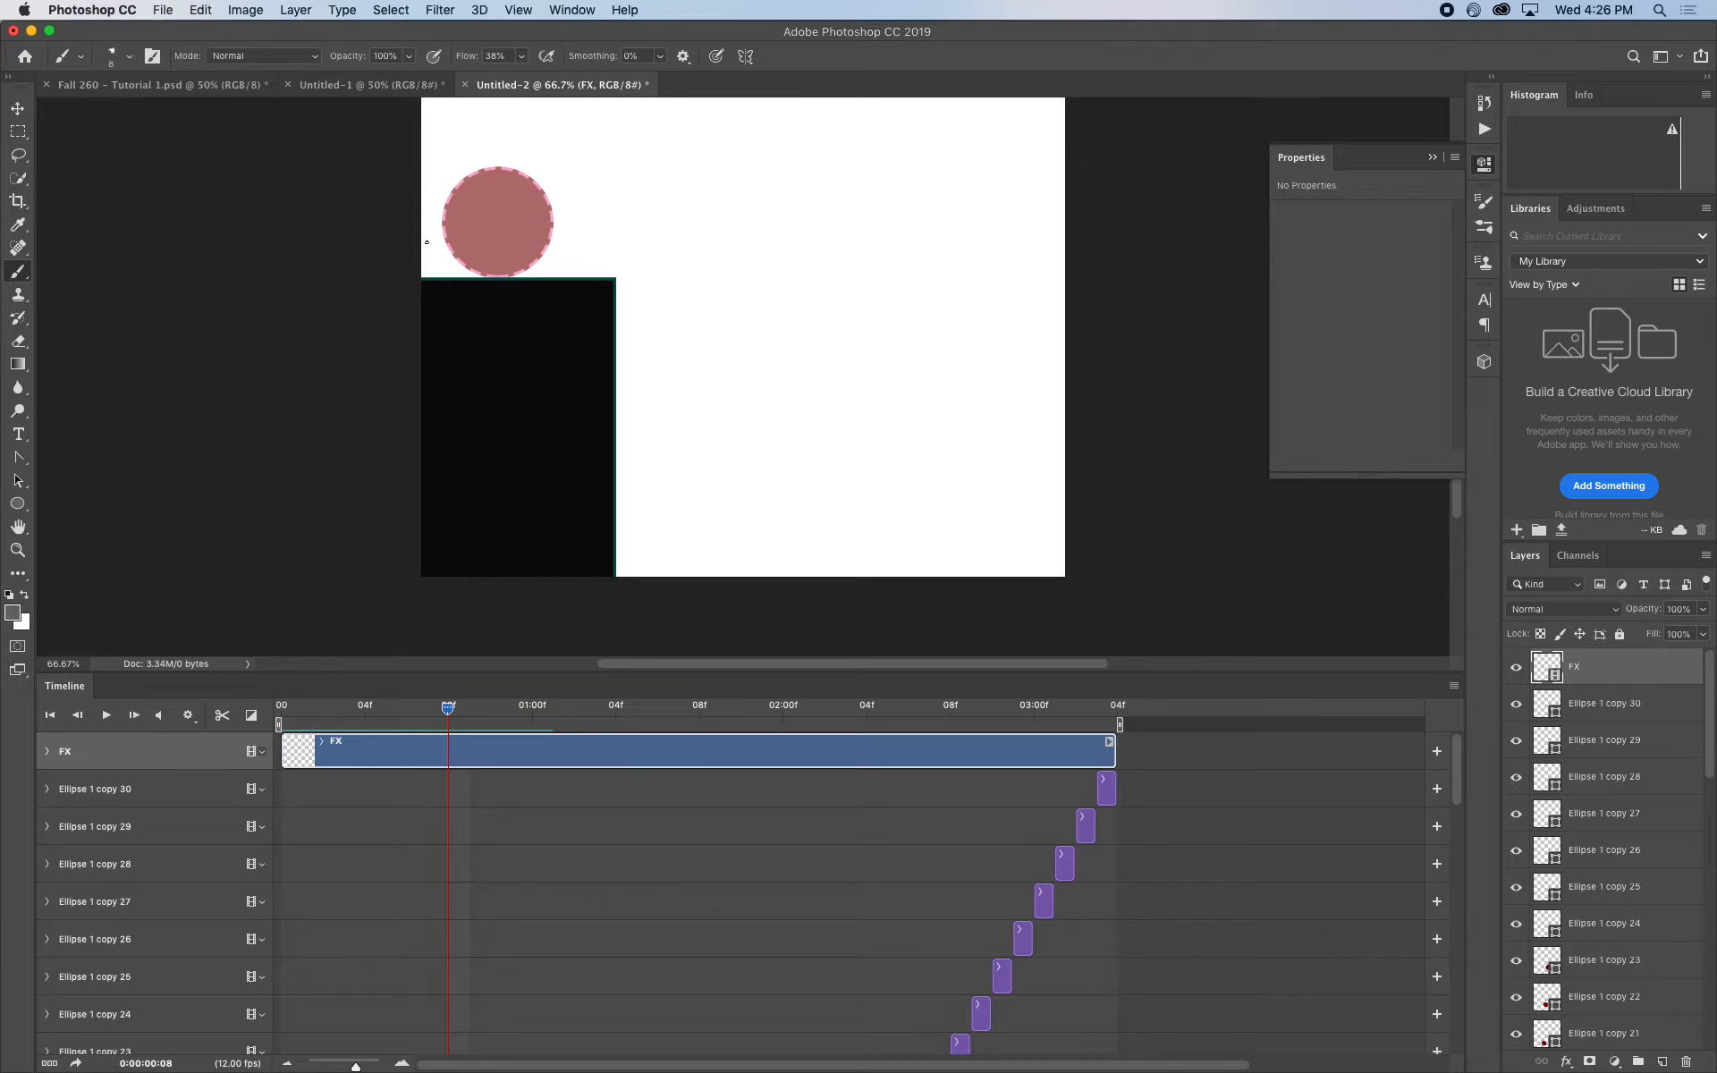
mouse_move(417, 207)
left_mouse_down()
mouse_move(466, 190)
mouse_move(481, 220)
left_mouse_up()
key("Right")
key("Left")
key("Left")
key("Right")
left_click(1453, 686)
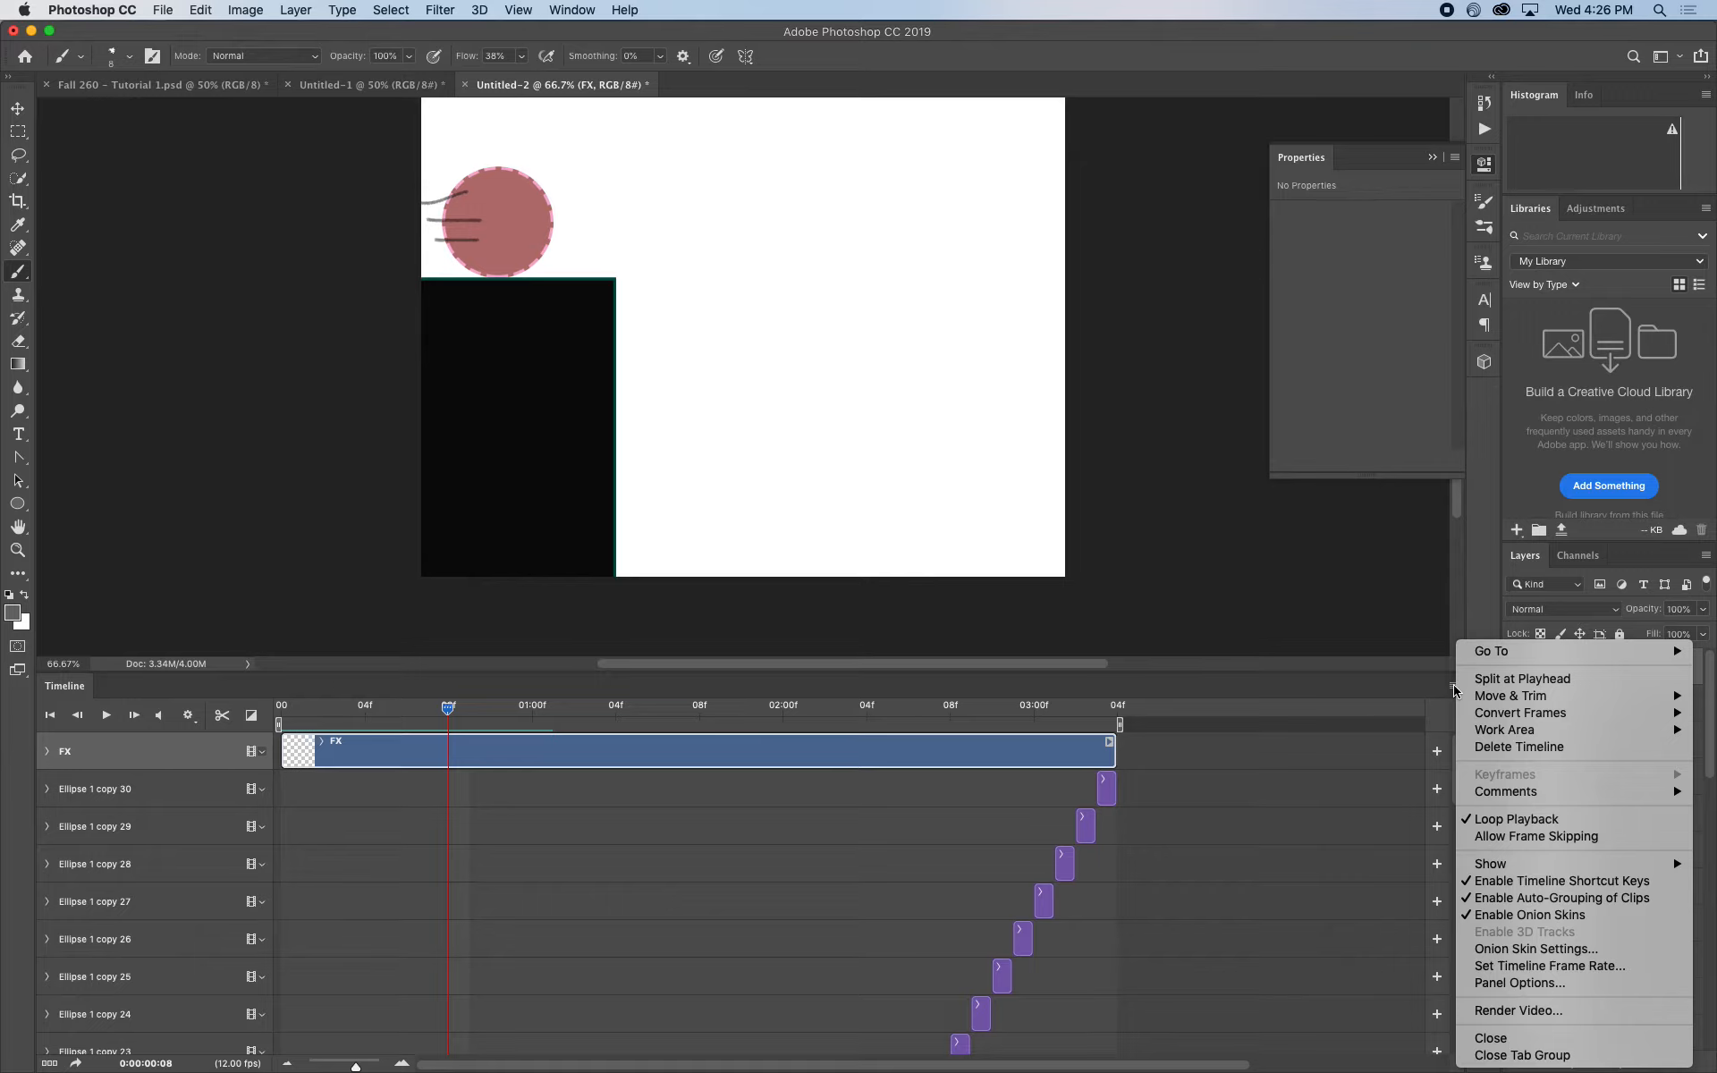
mouse_move(1464, 694)
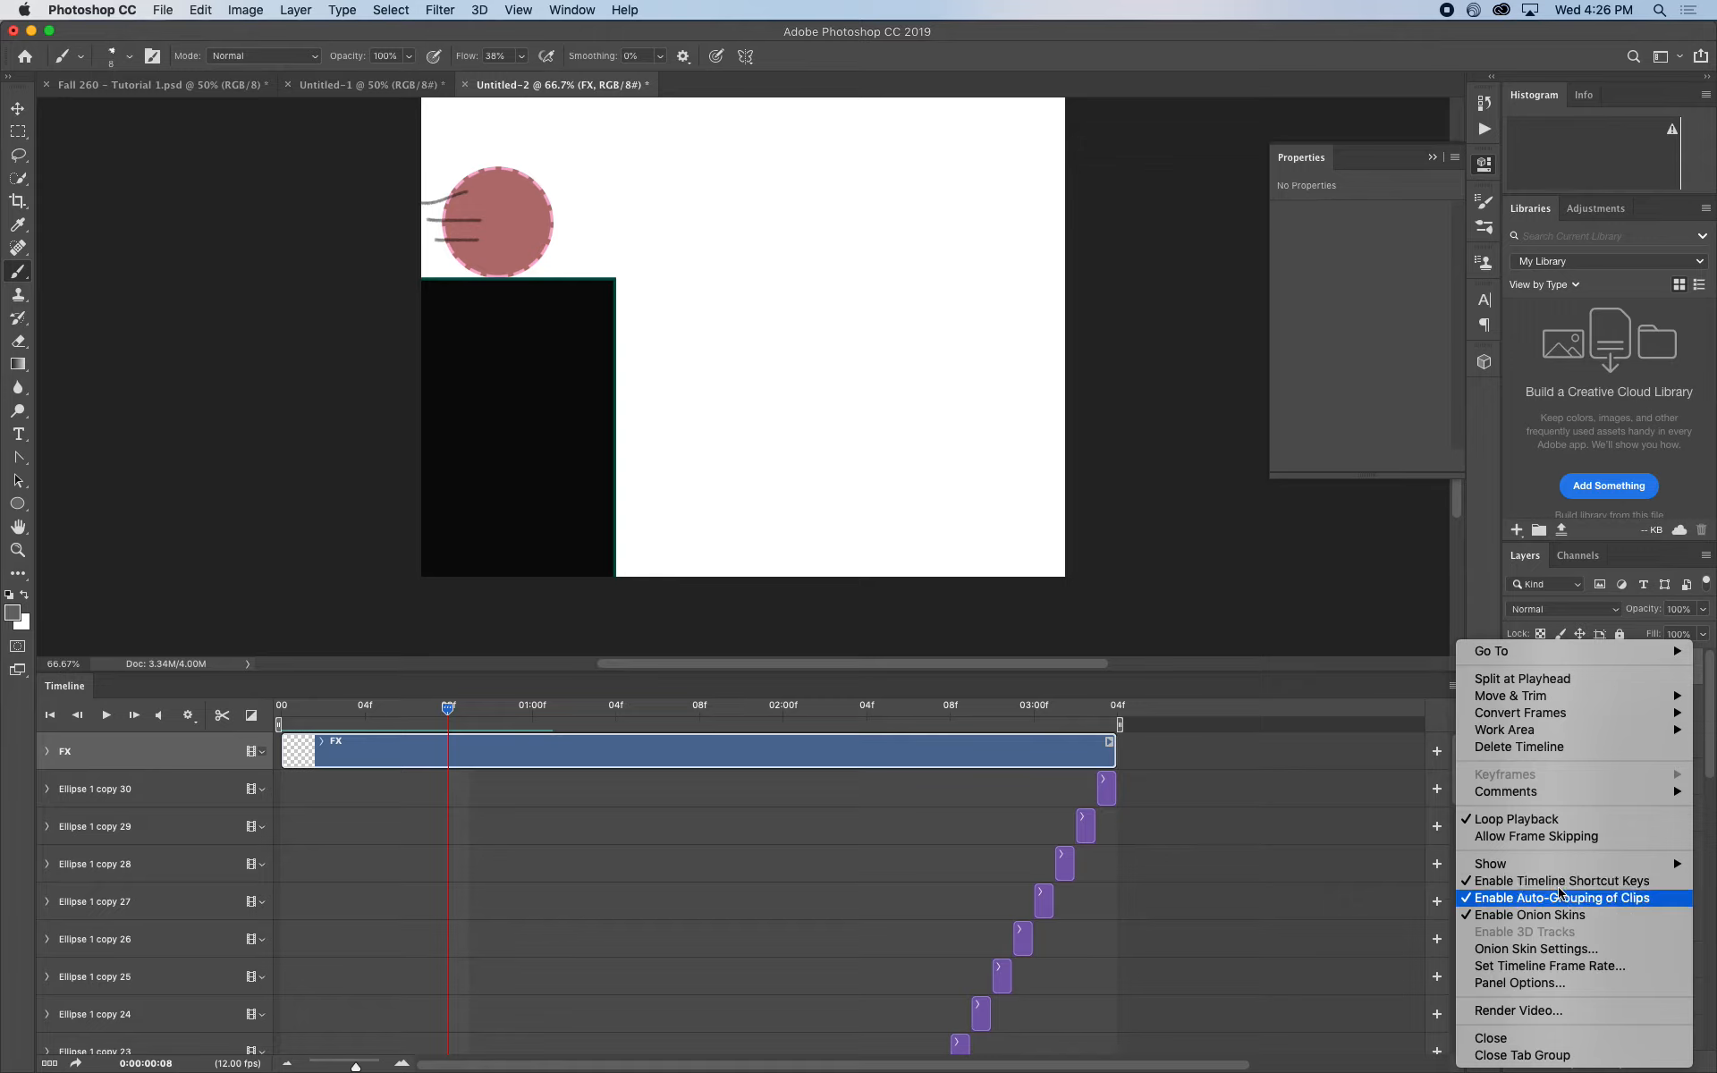
left_click(596, 876)
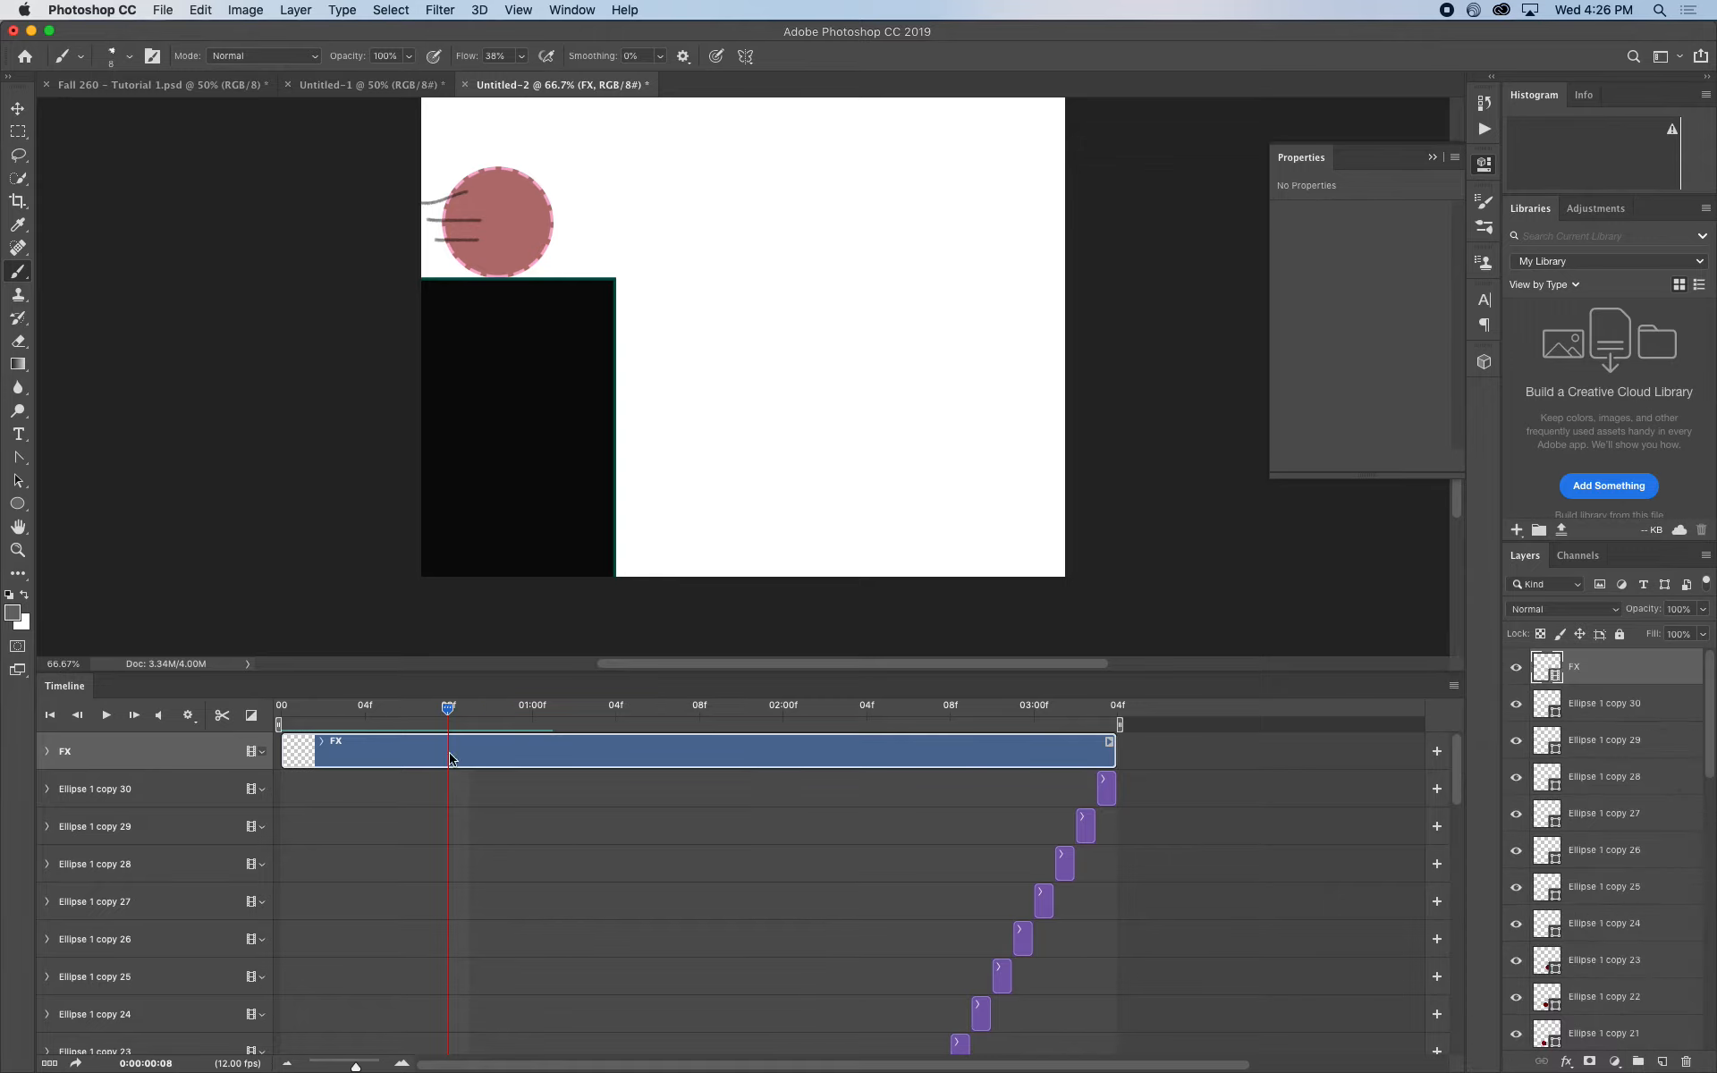
Play the animation and step through the frames around 0:00:00:08 to check how the speed lines appear
left_click_drag(464, 711, 436, 714)
key("space")
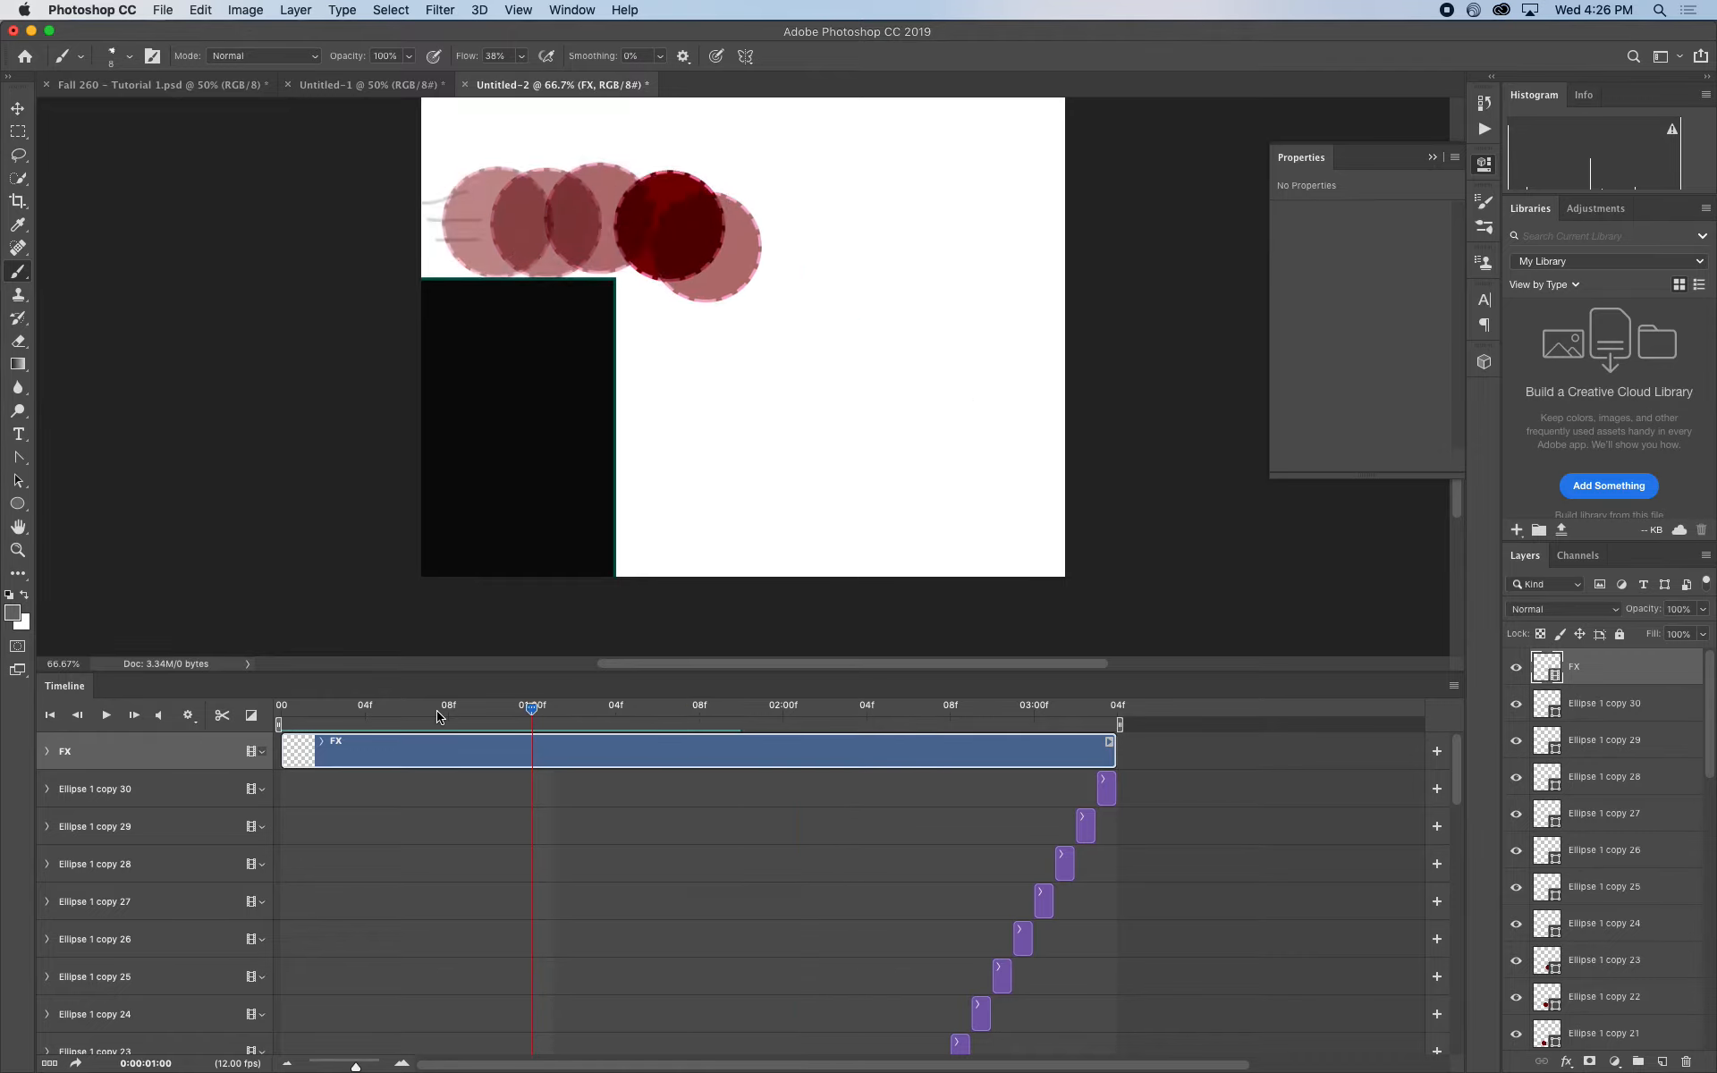
key("Left")
key("Left")
key("Left")
key("Left")
key("Left")
key("Left")
key("Left")
key("Left")
key("Left")
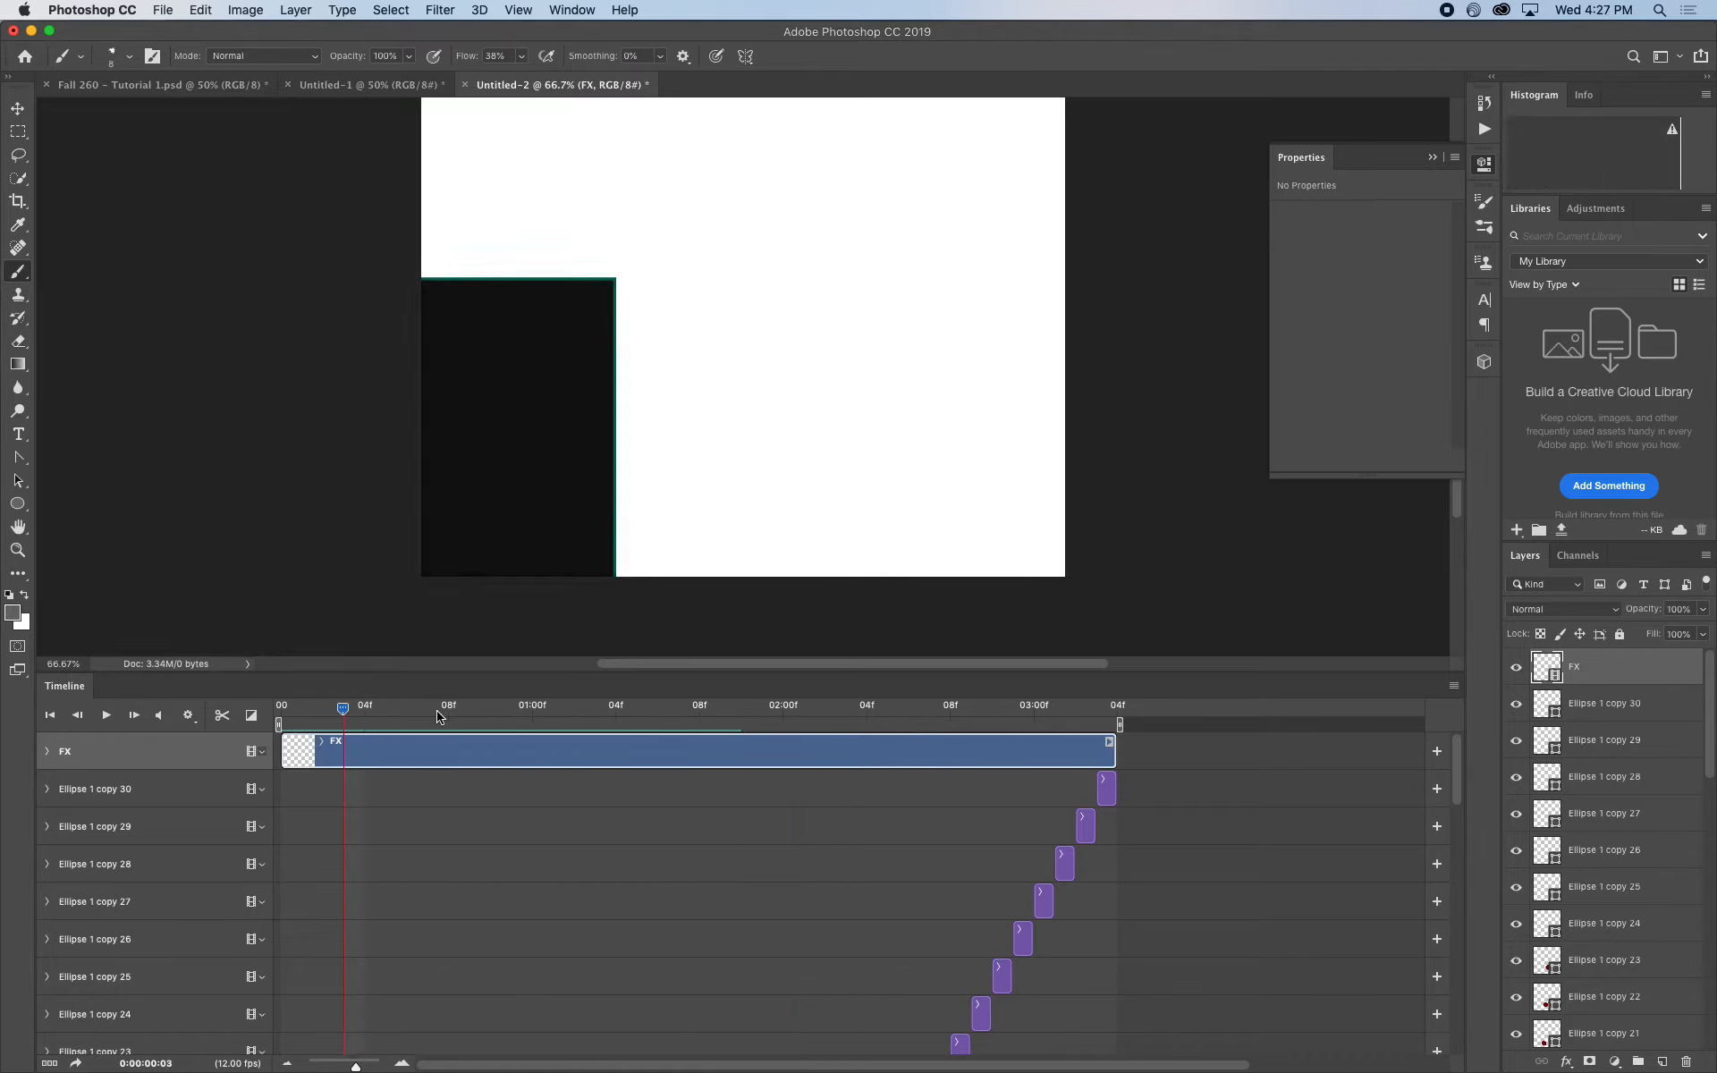
key("Right")
key("Right")
key("Right")
key("Right")
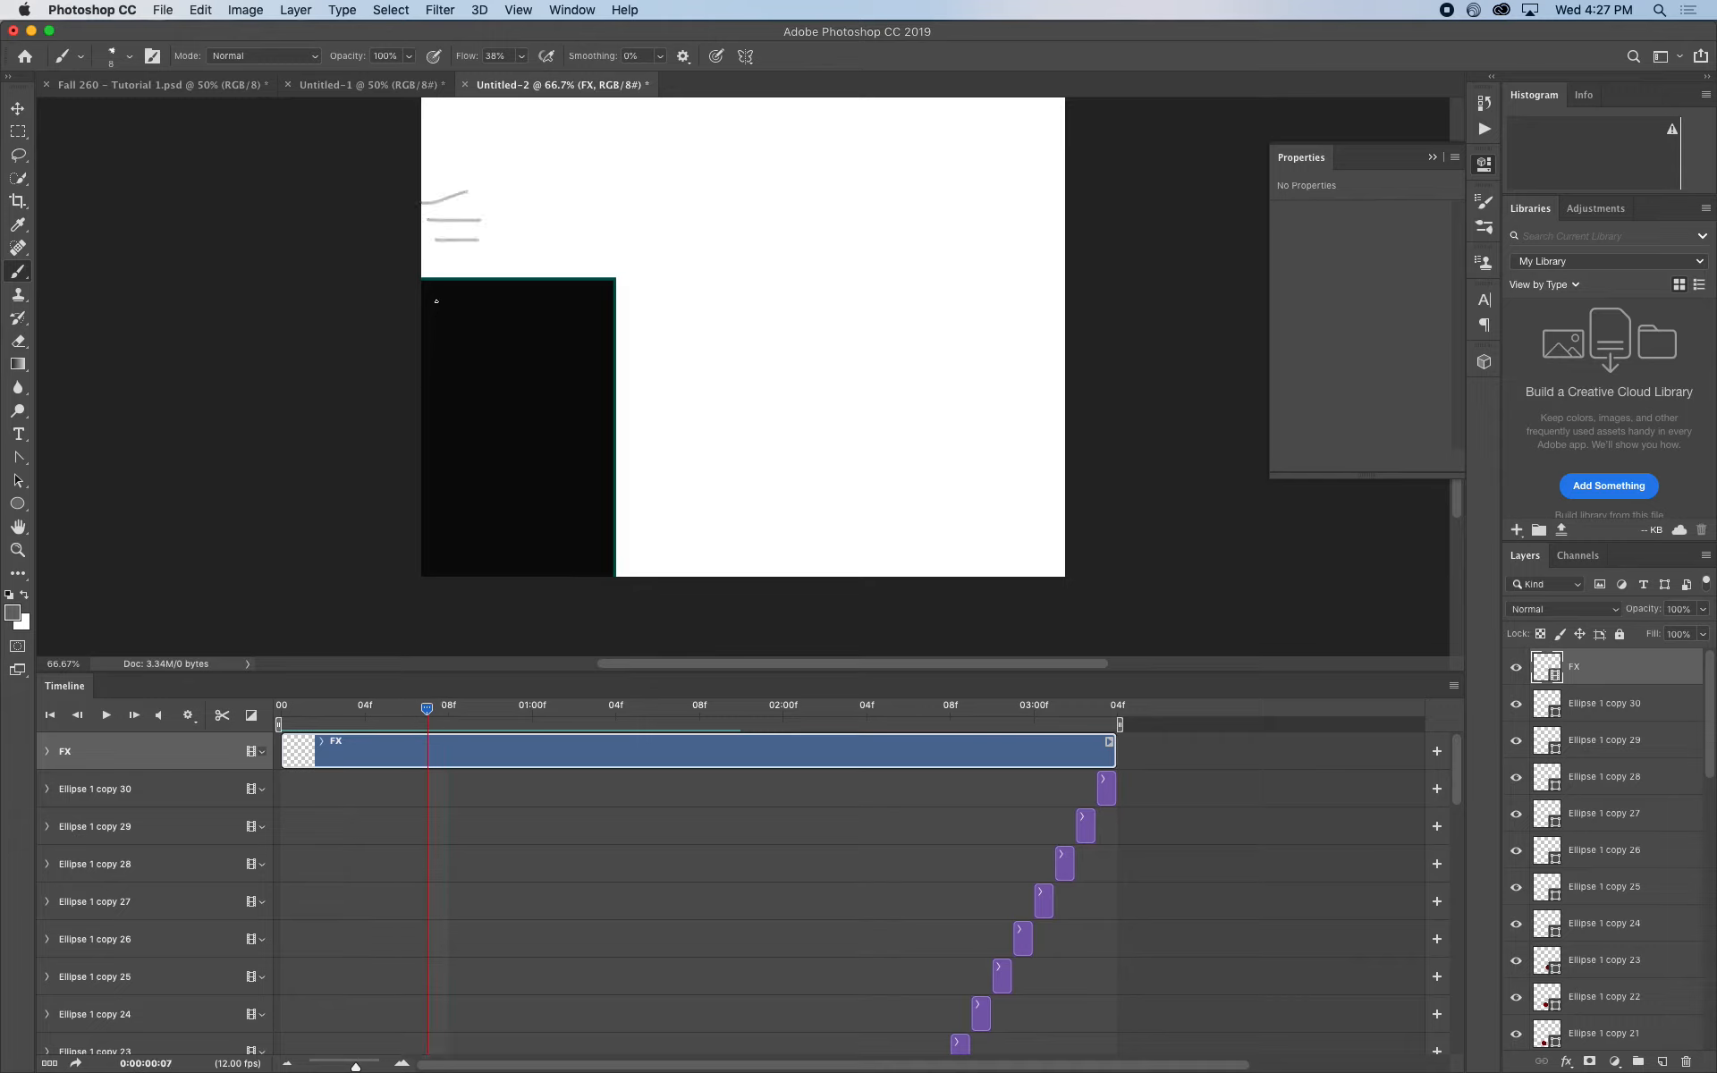
key("Right")
key("Left")
key("Left")
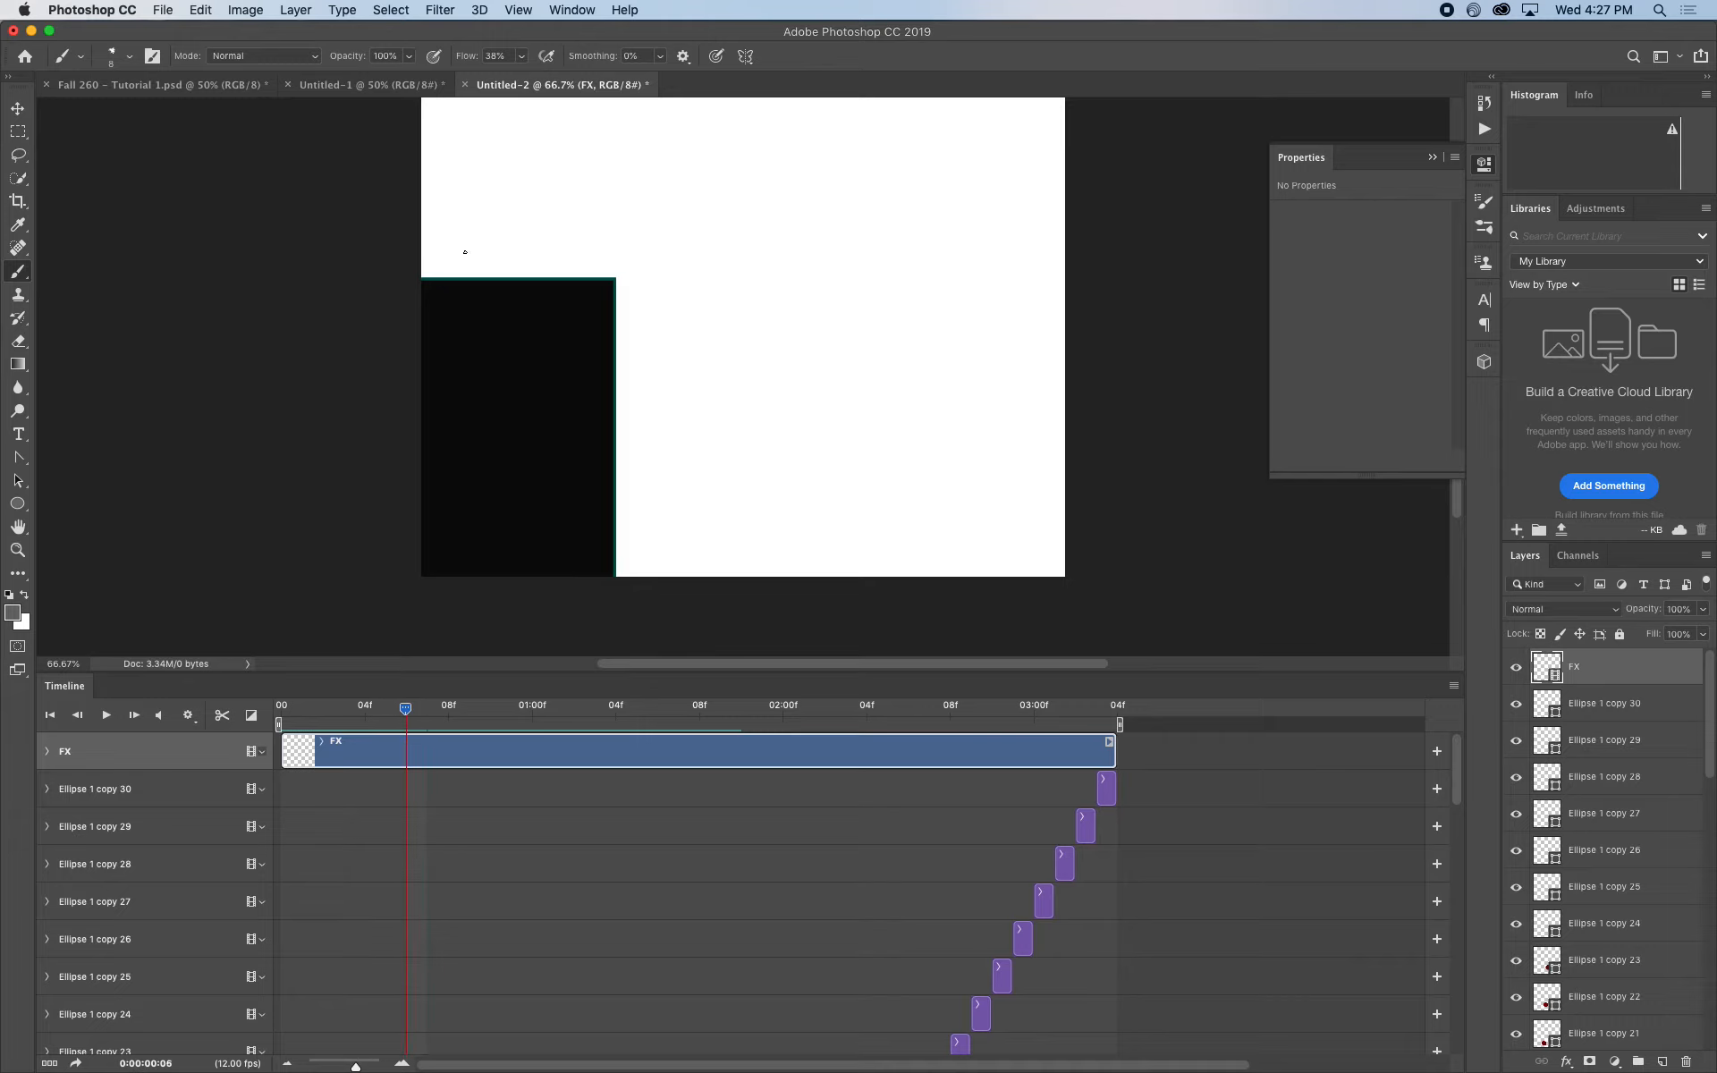
Draw more speed lines on the FX layer from frame 0:00:00:08 to 0:00:01:00, following the ball's path off the ledge
key("Right")
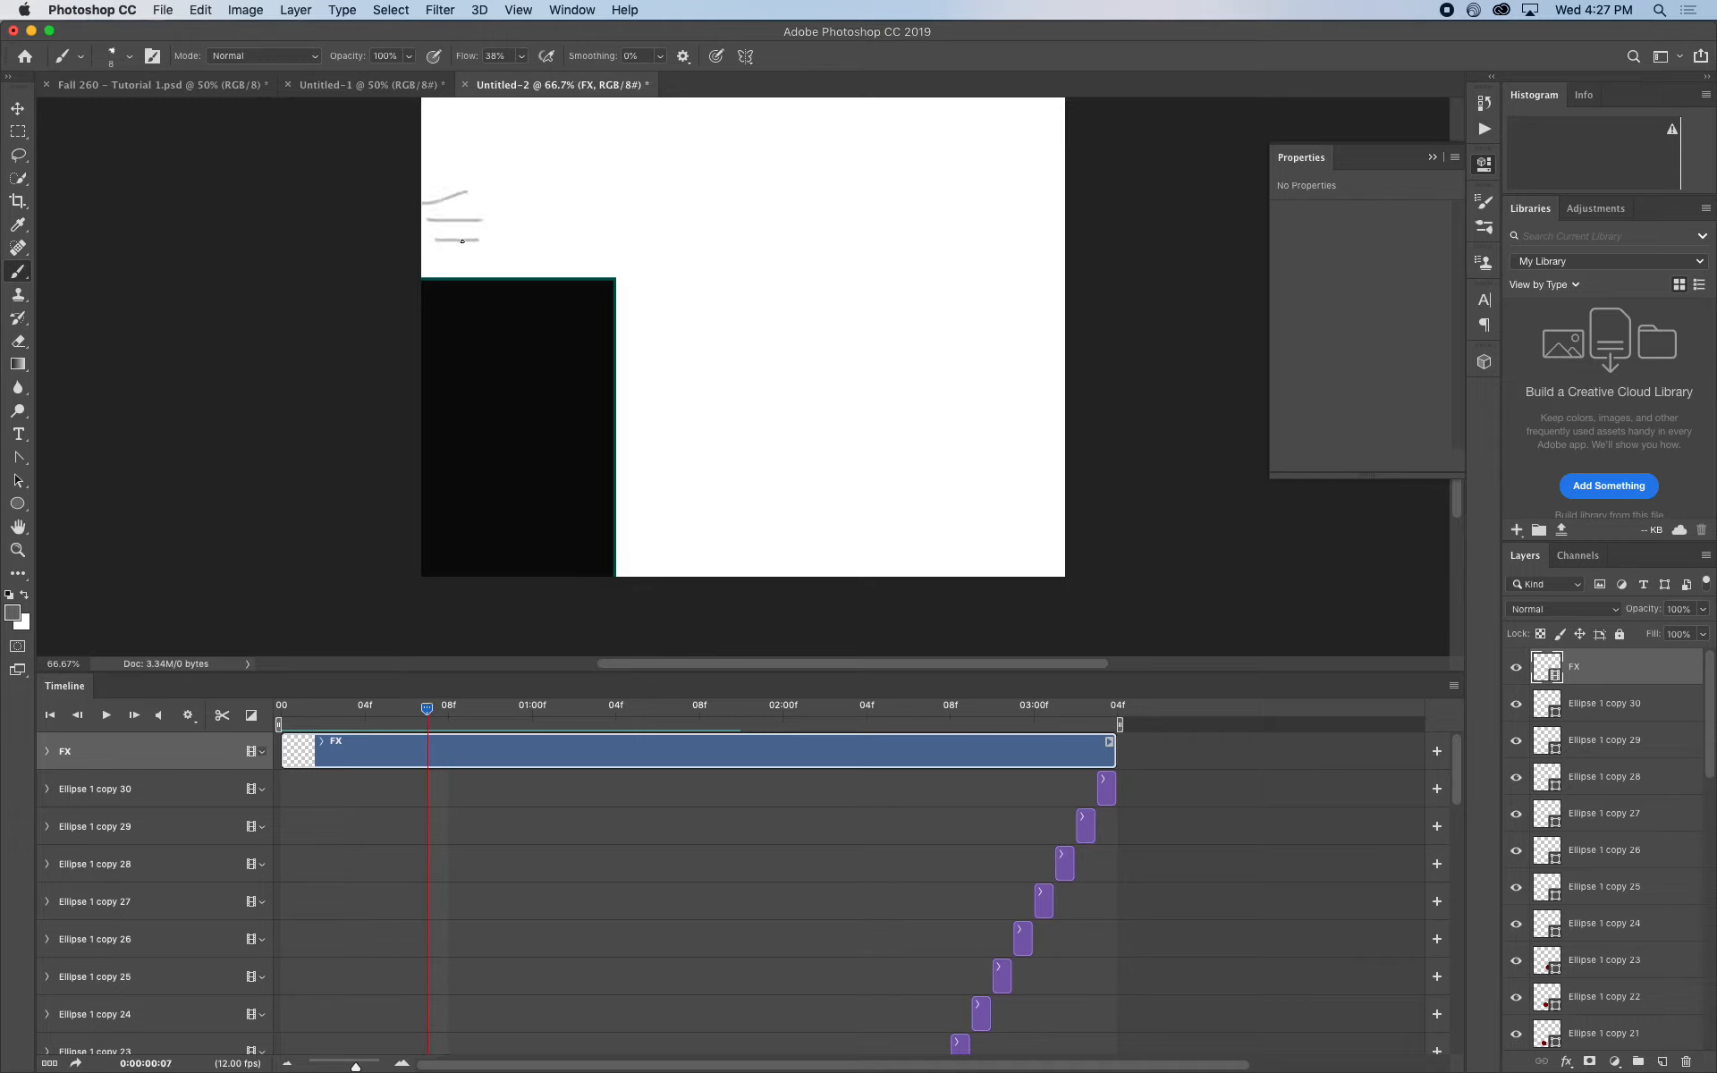
key("Right")
mouse_move(462, 240)
left_mouse_down()
mouse_move(514, 243)
mouse_move(514, 222)
left_mouse_up()
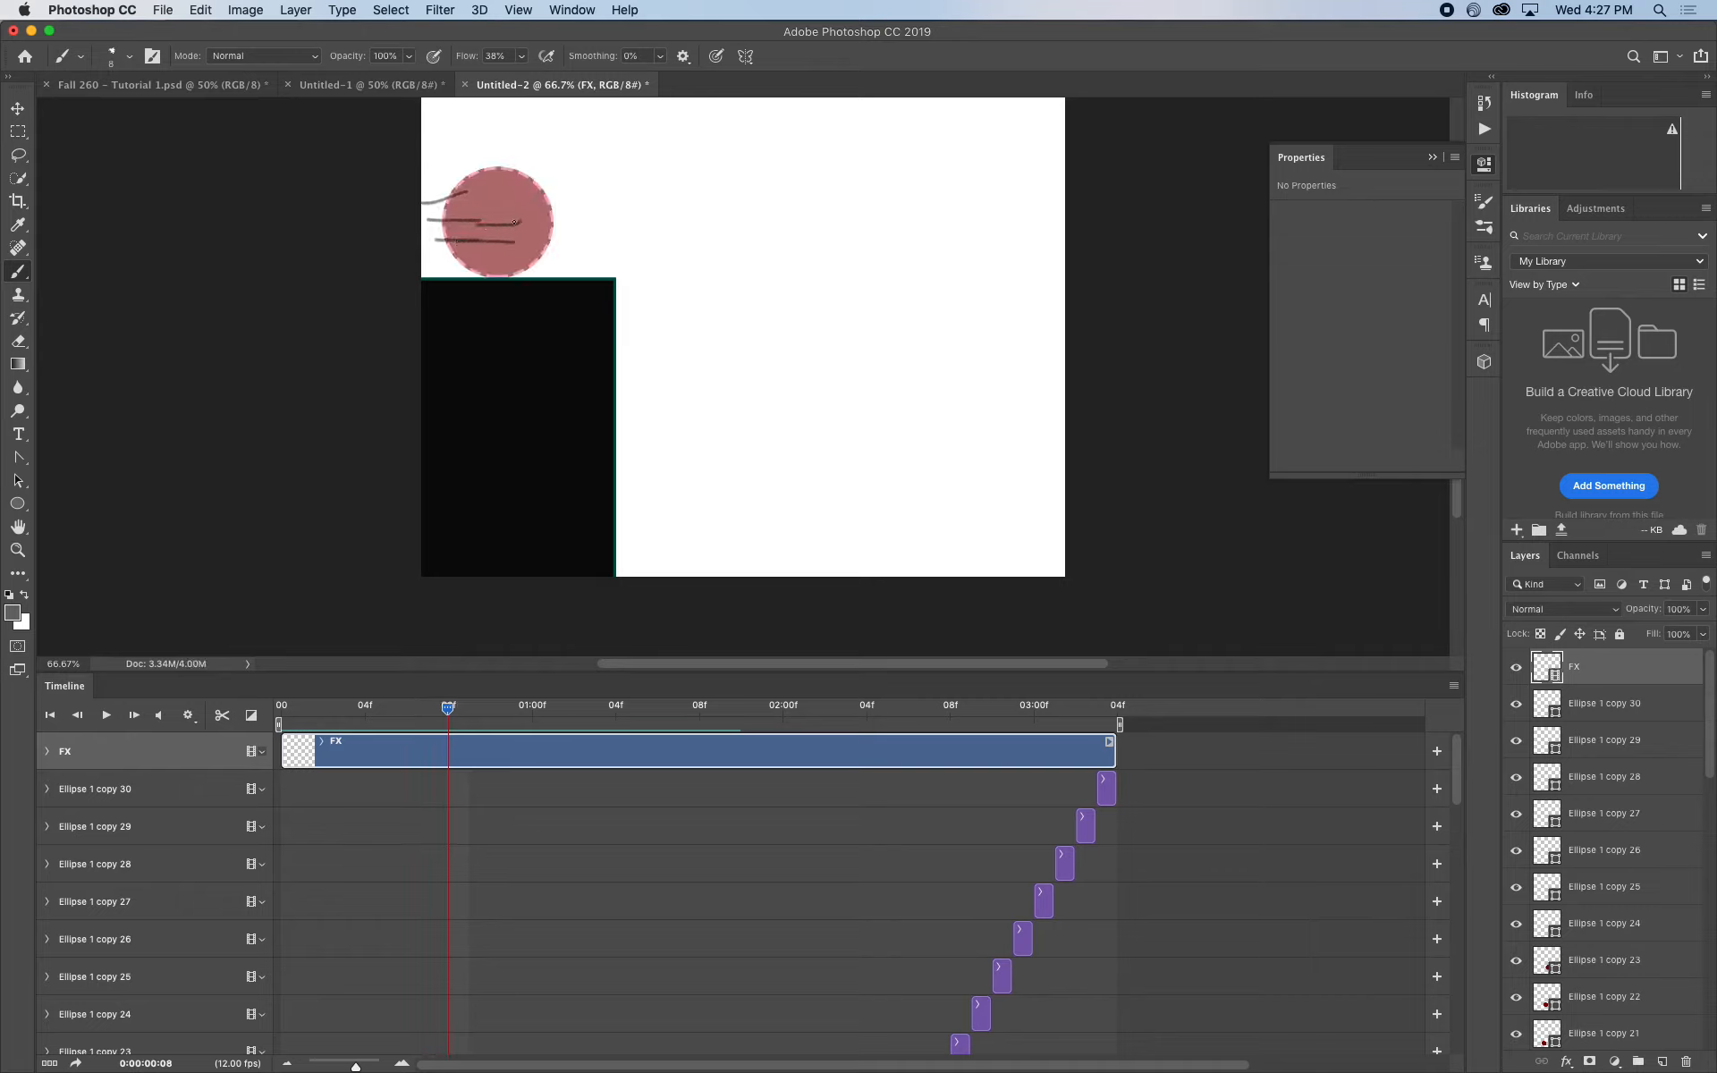
key("Right")
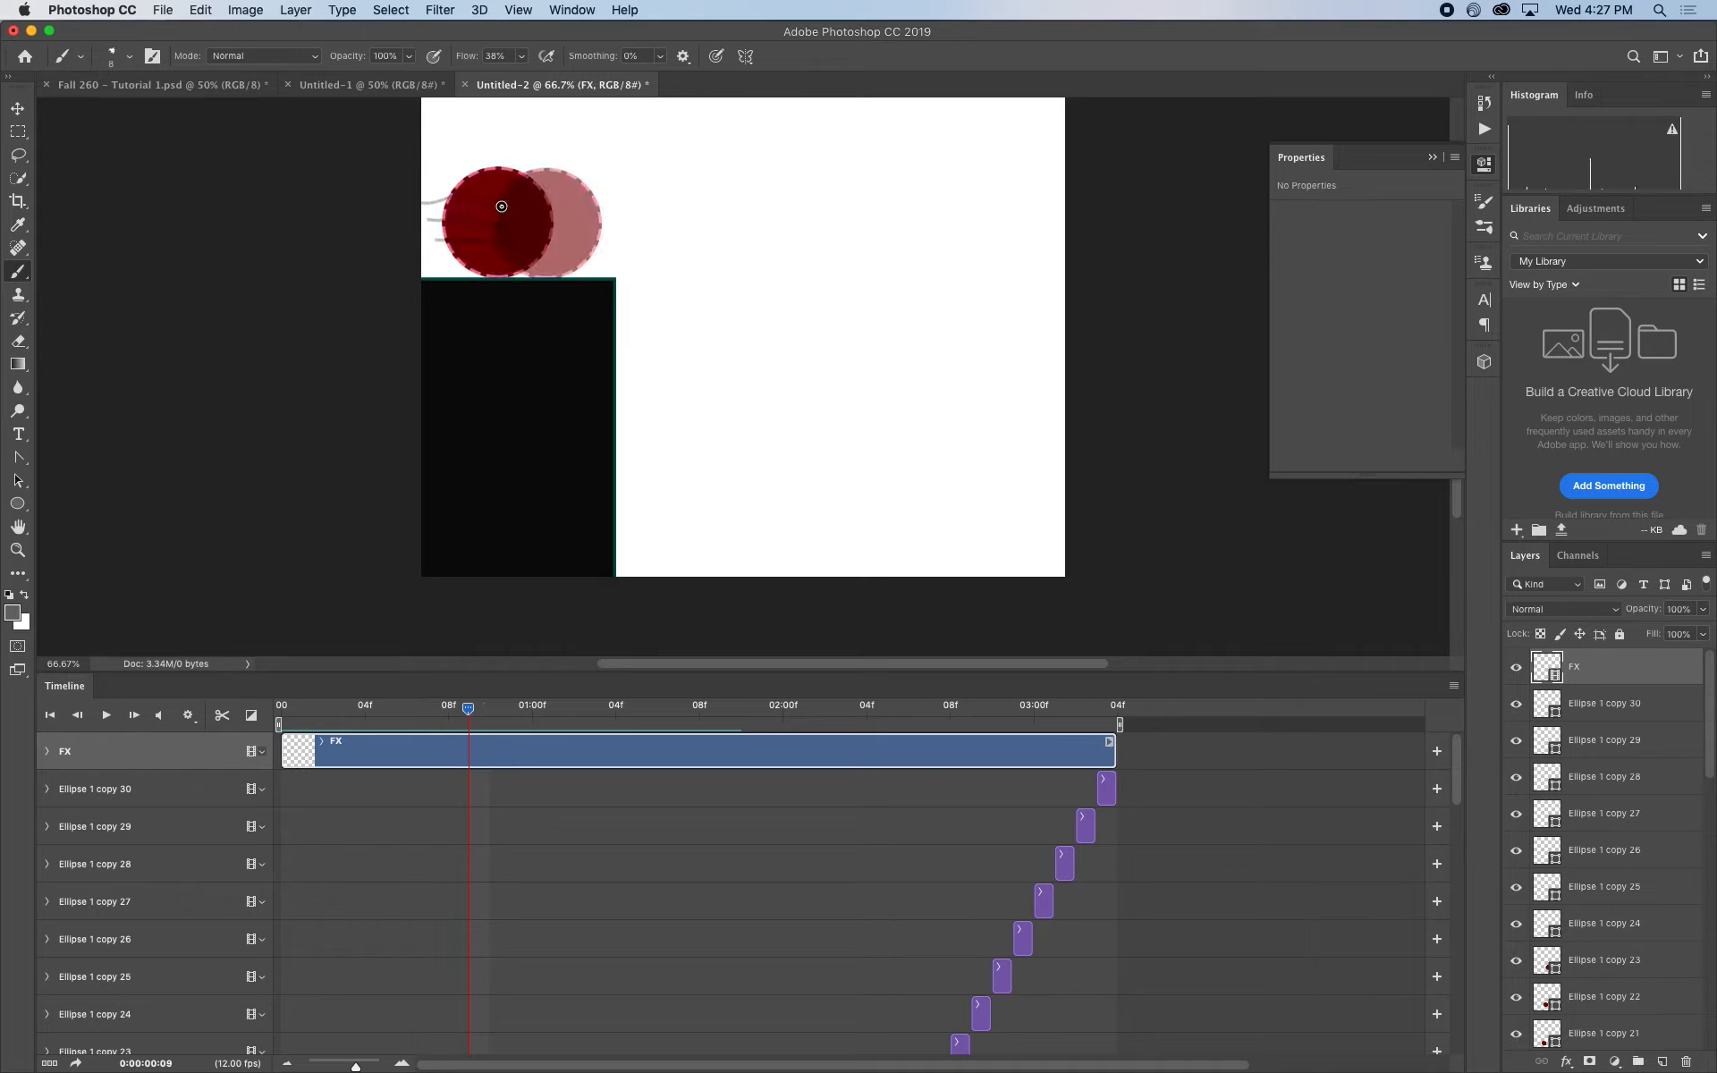
mouse_move(534, 225)
left_mouse_down()
mouse_move(596, 223)
mouse_move(607, 246)
mouse_move(644, 219)
mouse_move(673, 287)
mouse_move(735, 305)
mouse_move(741, 396)
mouse_move(797, 457)
mouse_move(771, 553)
left_mouse_up()
key("Right")
key("Right")
key("Right")
key("Right")
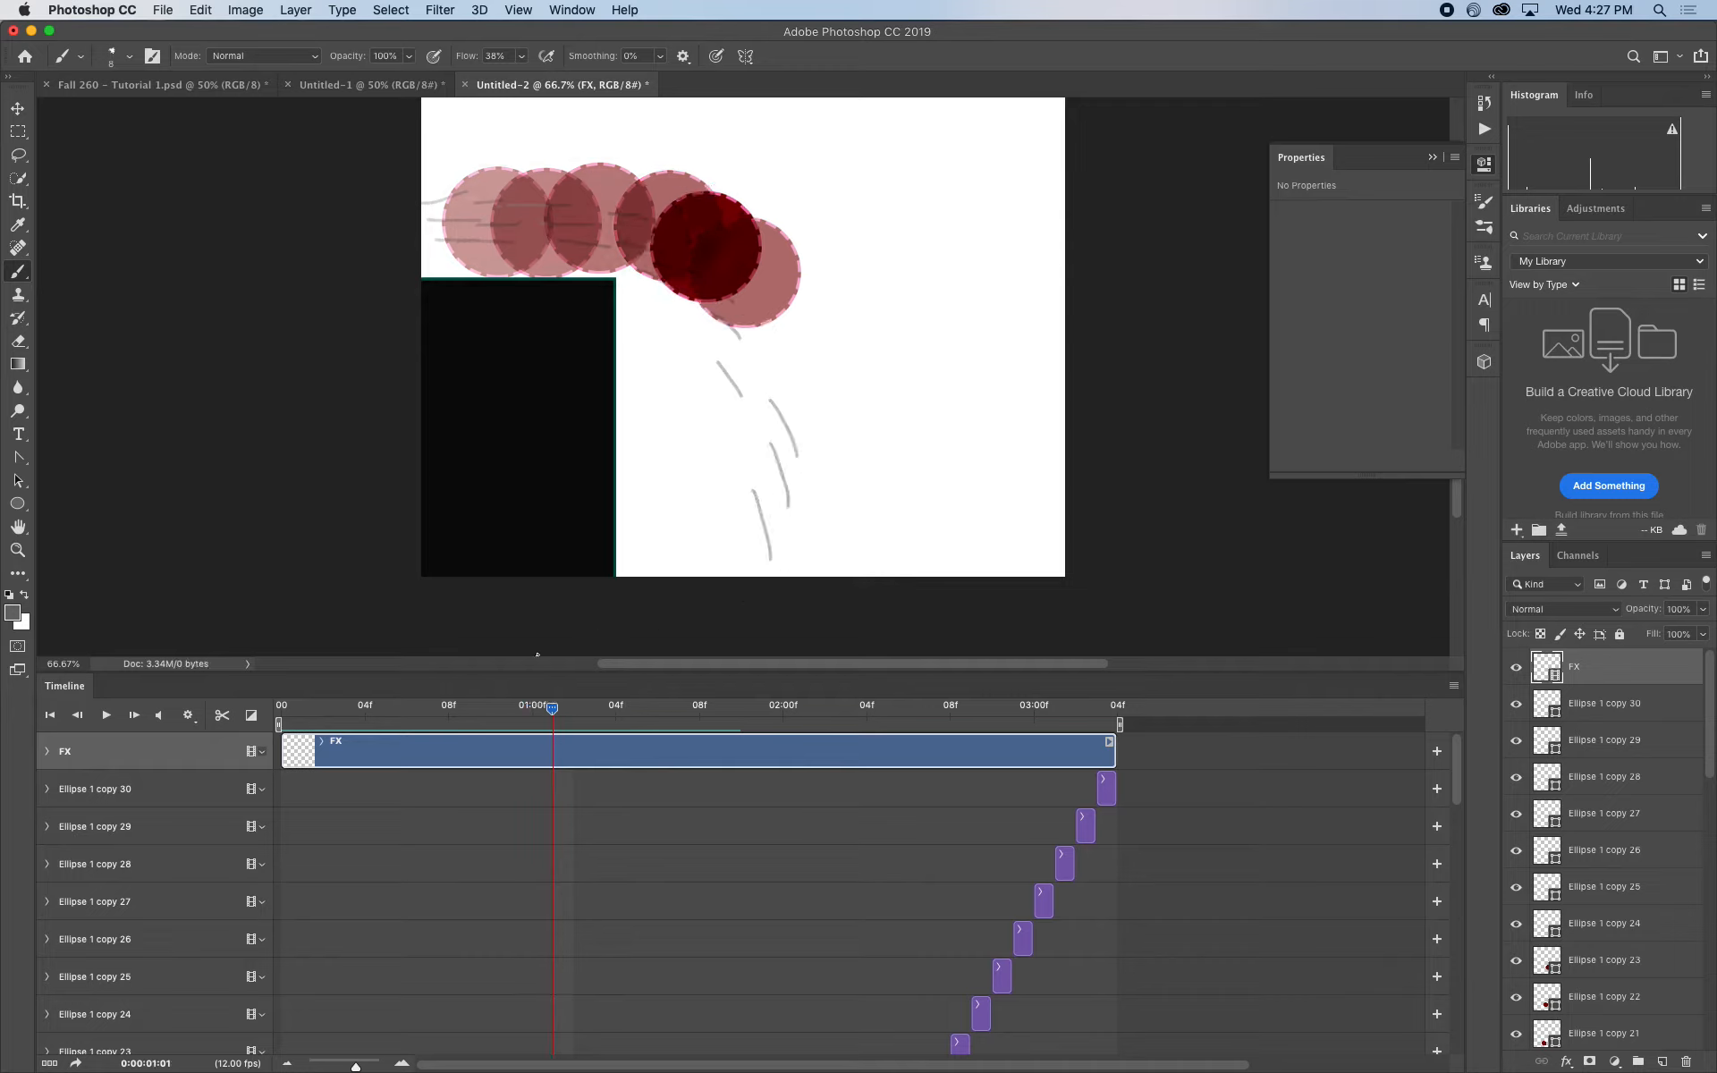
Check the onion skin settings with the playhead at frame 0:00:00:11
mouse_move(513, 711)
left_mouse_down()
mouse_move(386, 715)
mouse_move(632, 711)
mouse_move(384, 713)
mouse_move(630, 716)
mouse_move(510, 713)
left_mouse_up()
left_click(1453, 685)
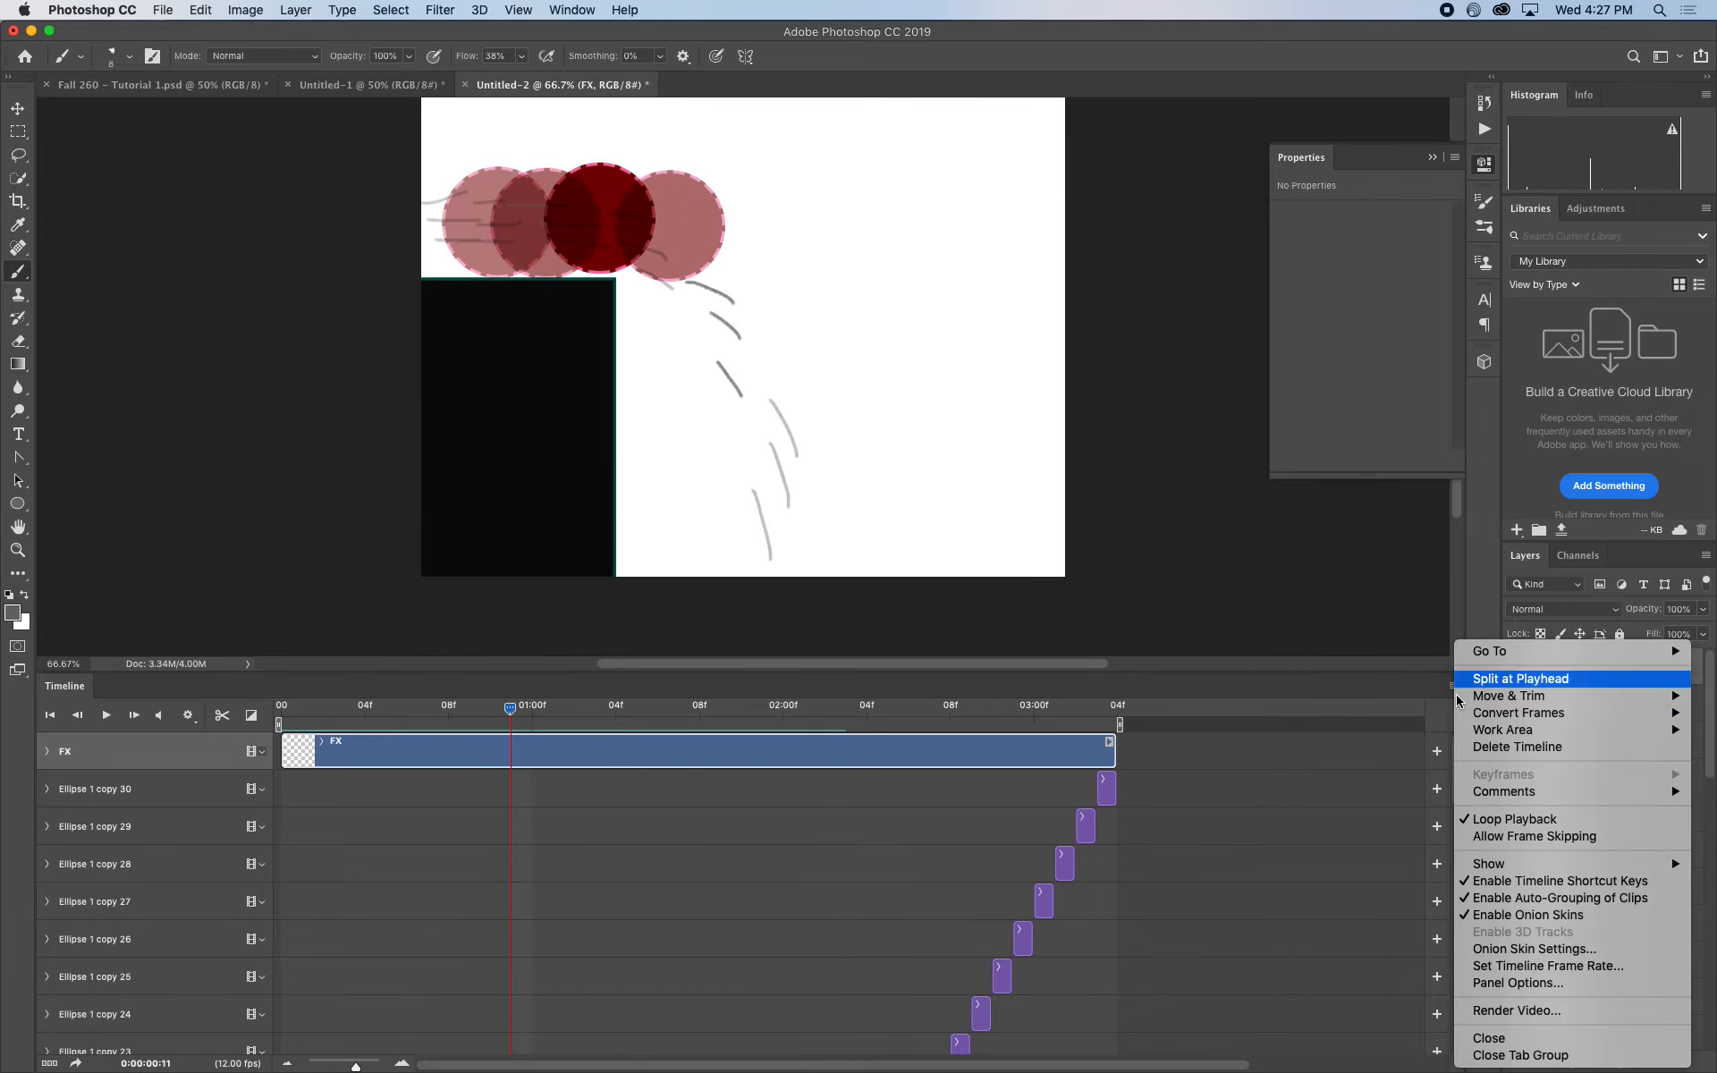
left_click(1534, 949)
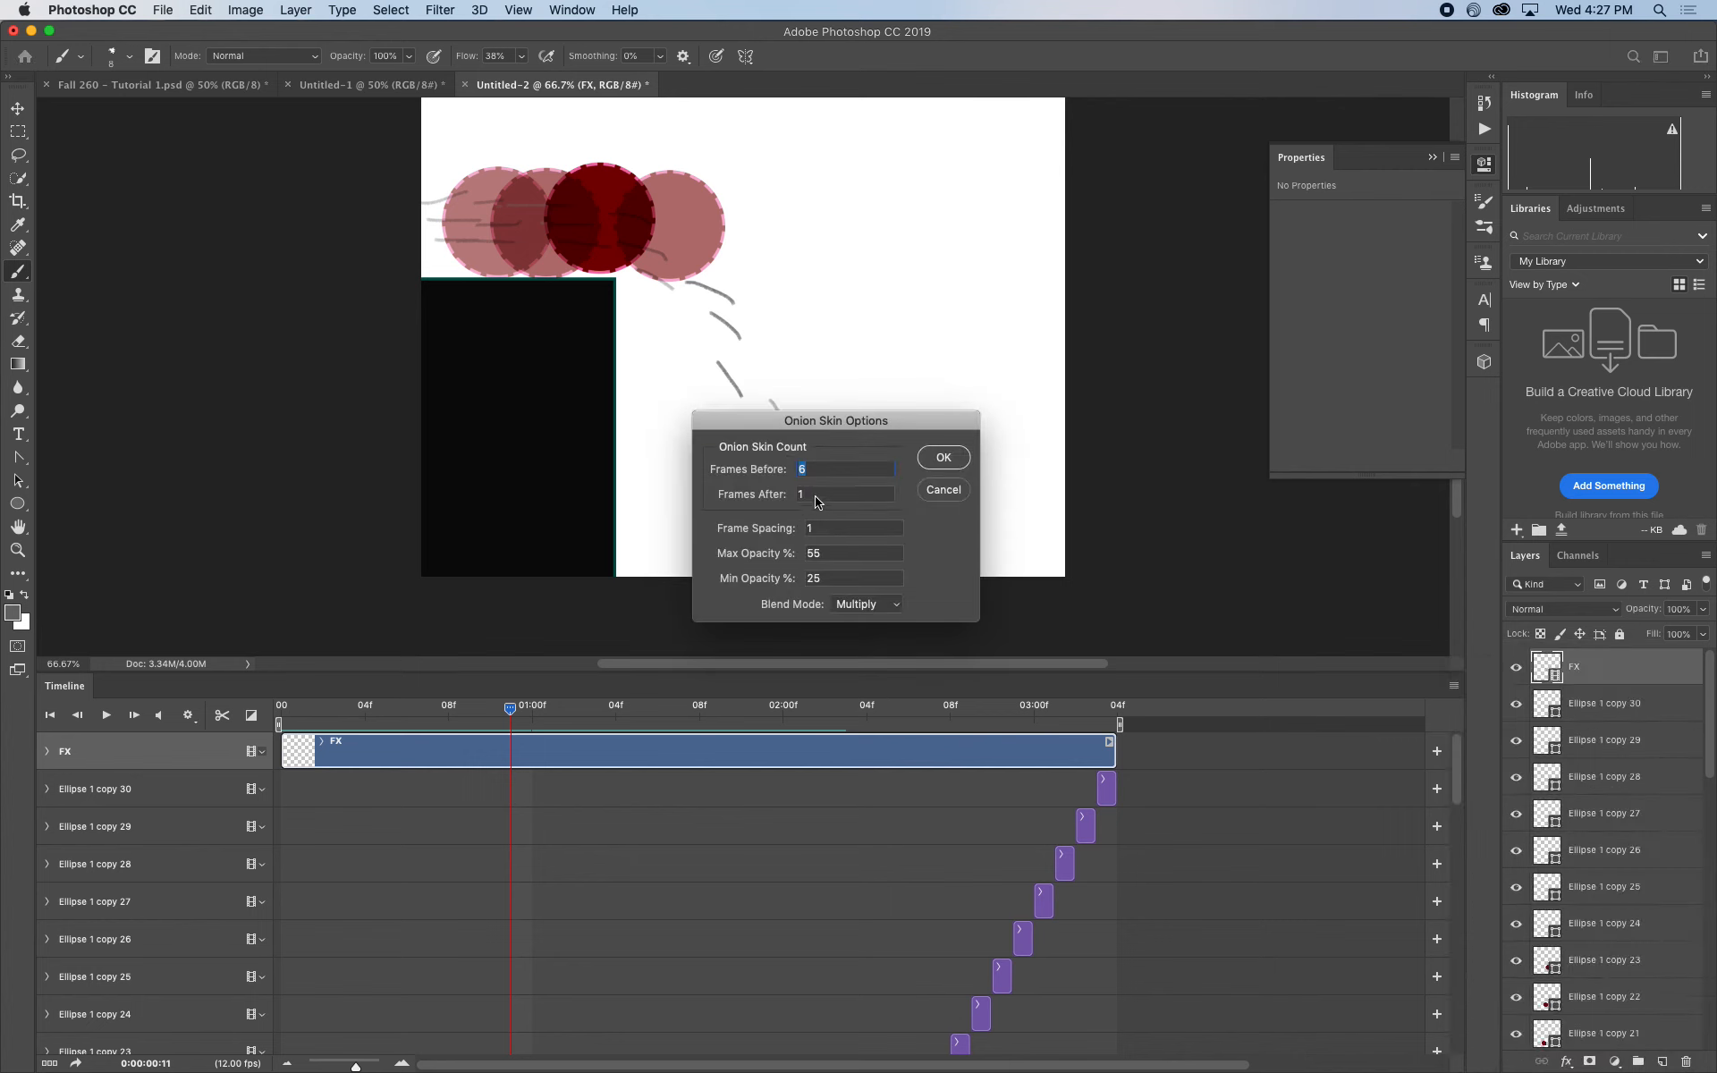
left_click(941, 460)
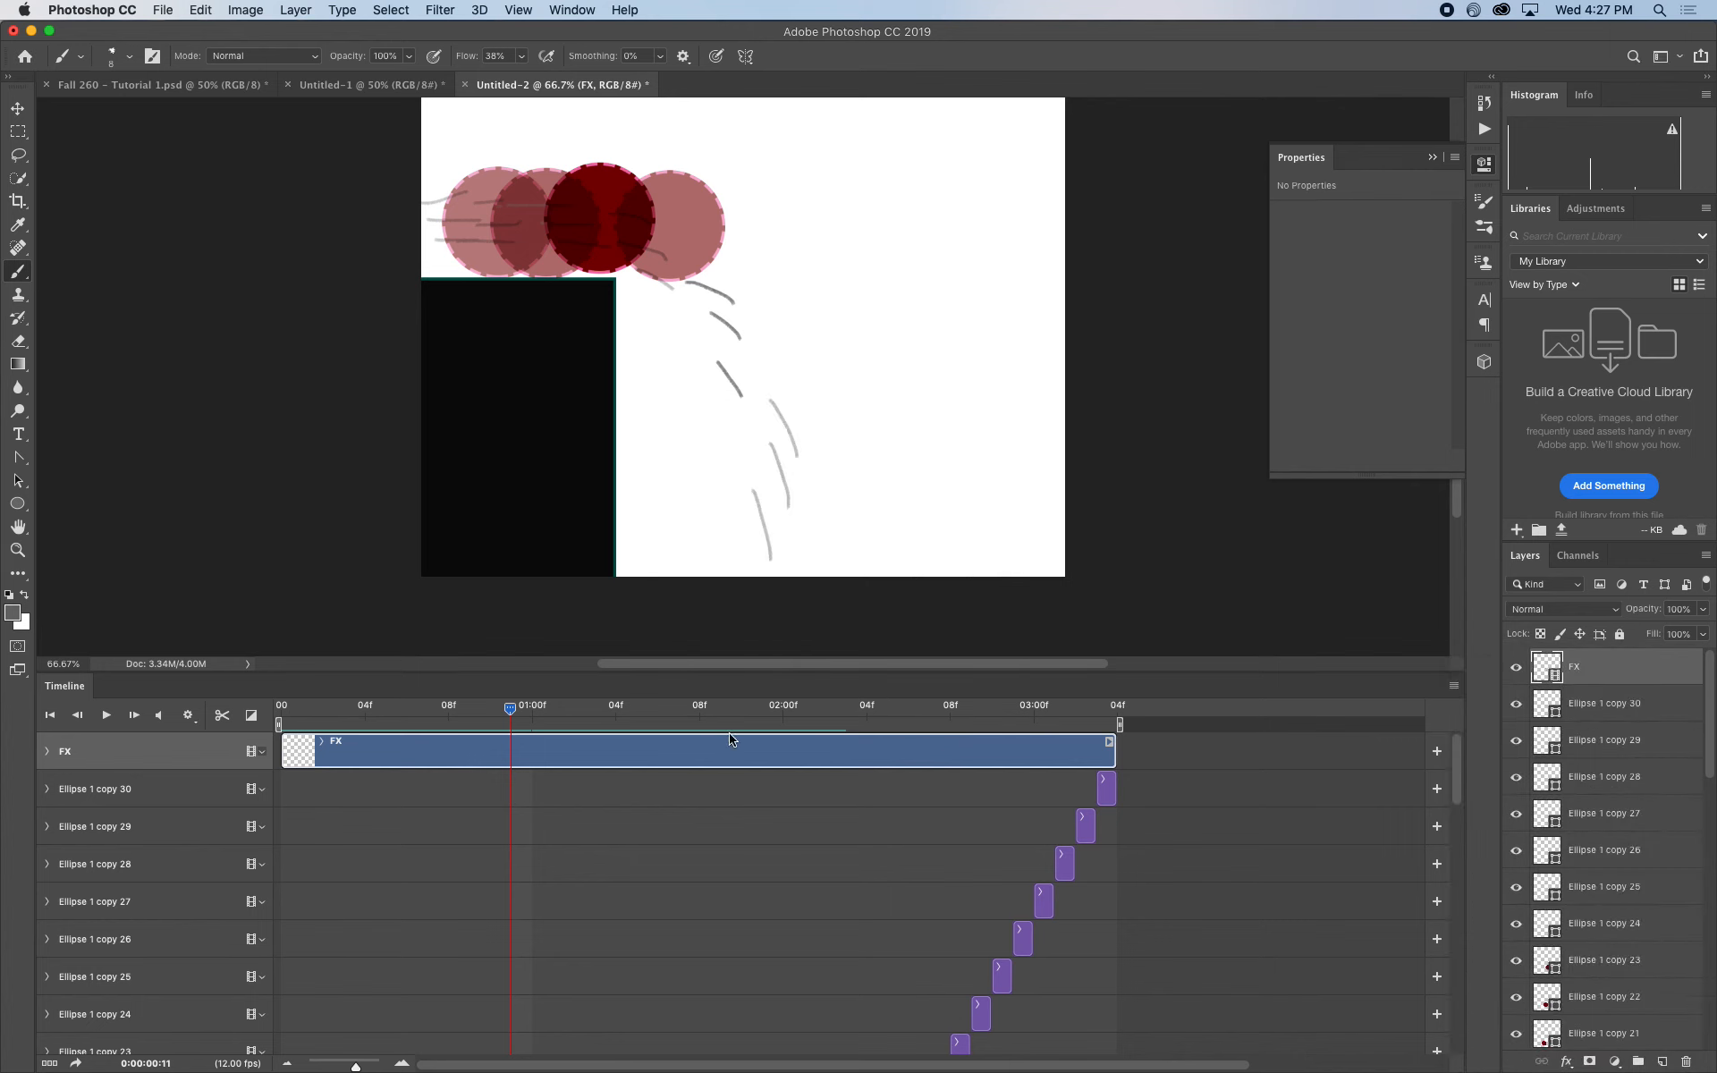
Try to set the onion skin's Frames Before count to 1 and play back the ball leaving the ledge
left_click_drag(407, 712, 552, 711)
left_click(1453, 685)
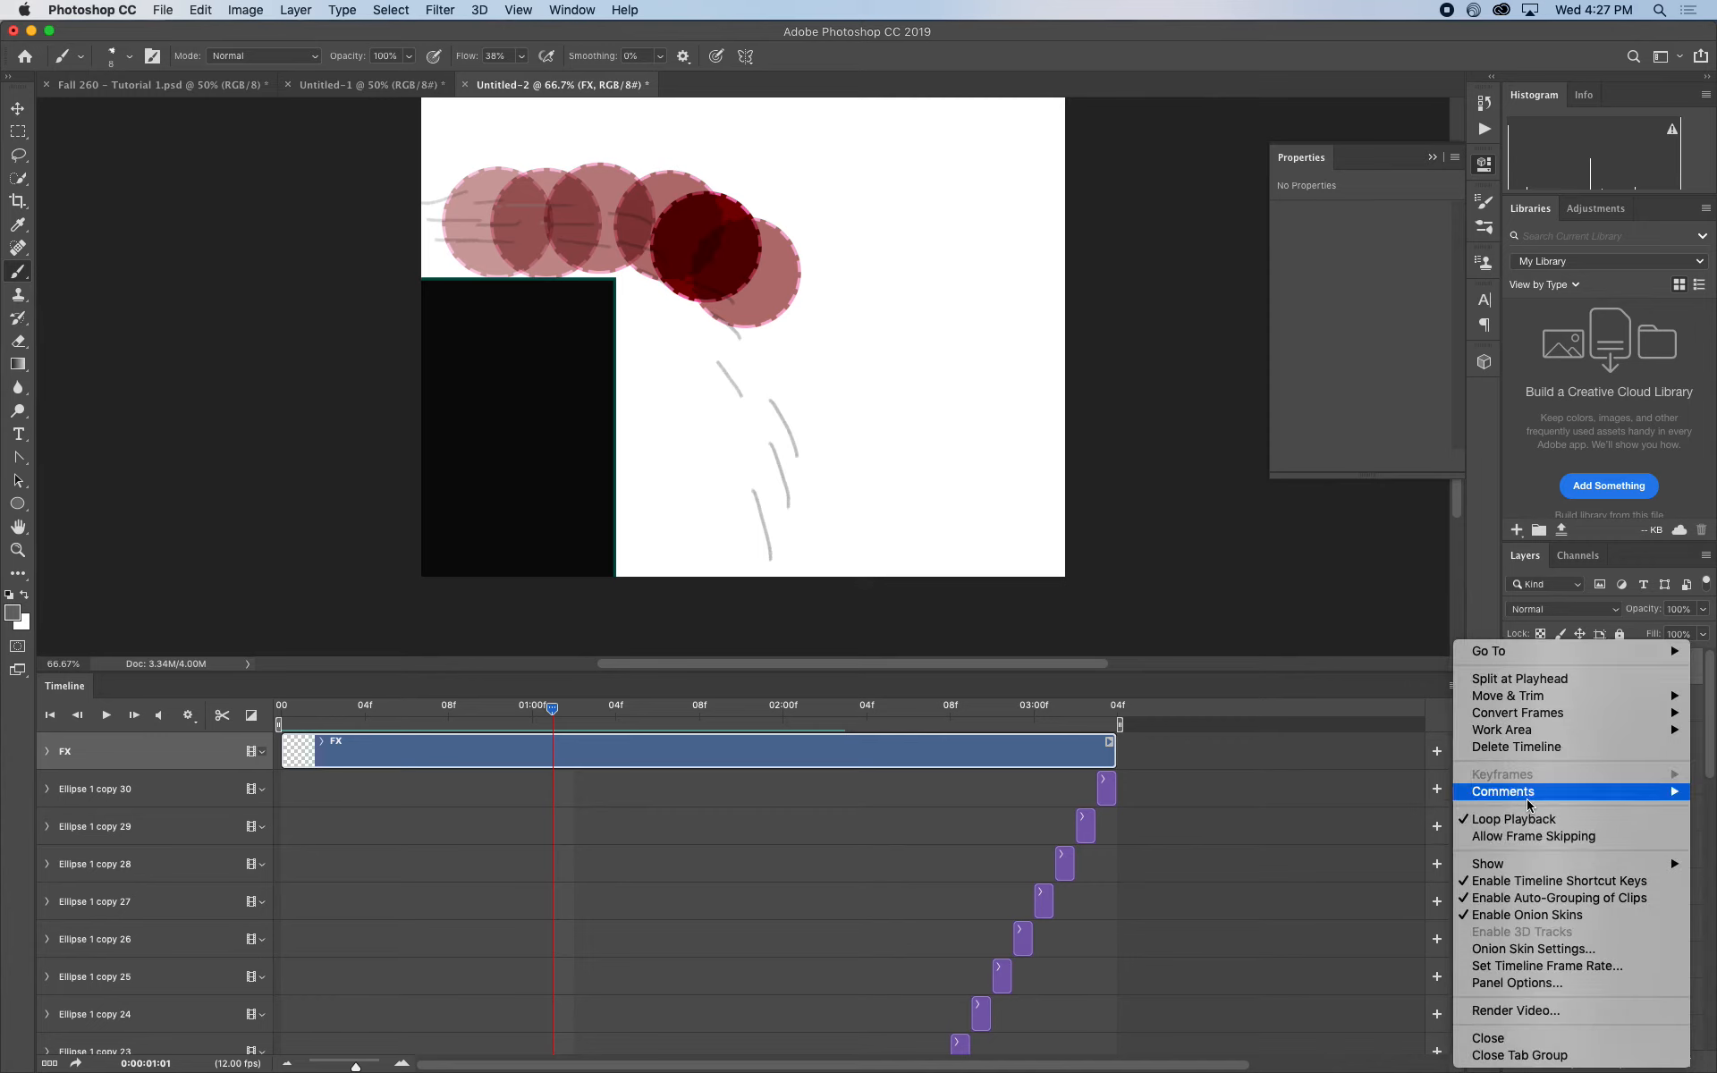
left_click(1532, 949)
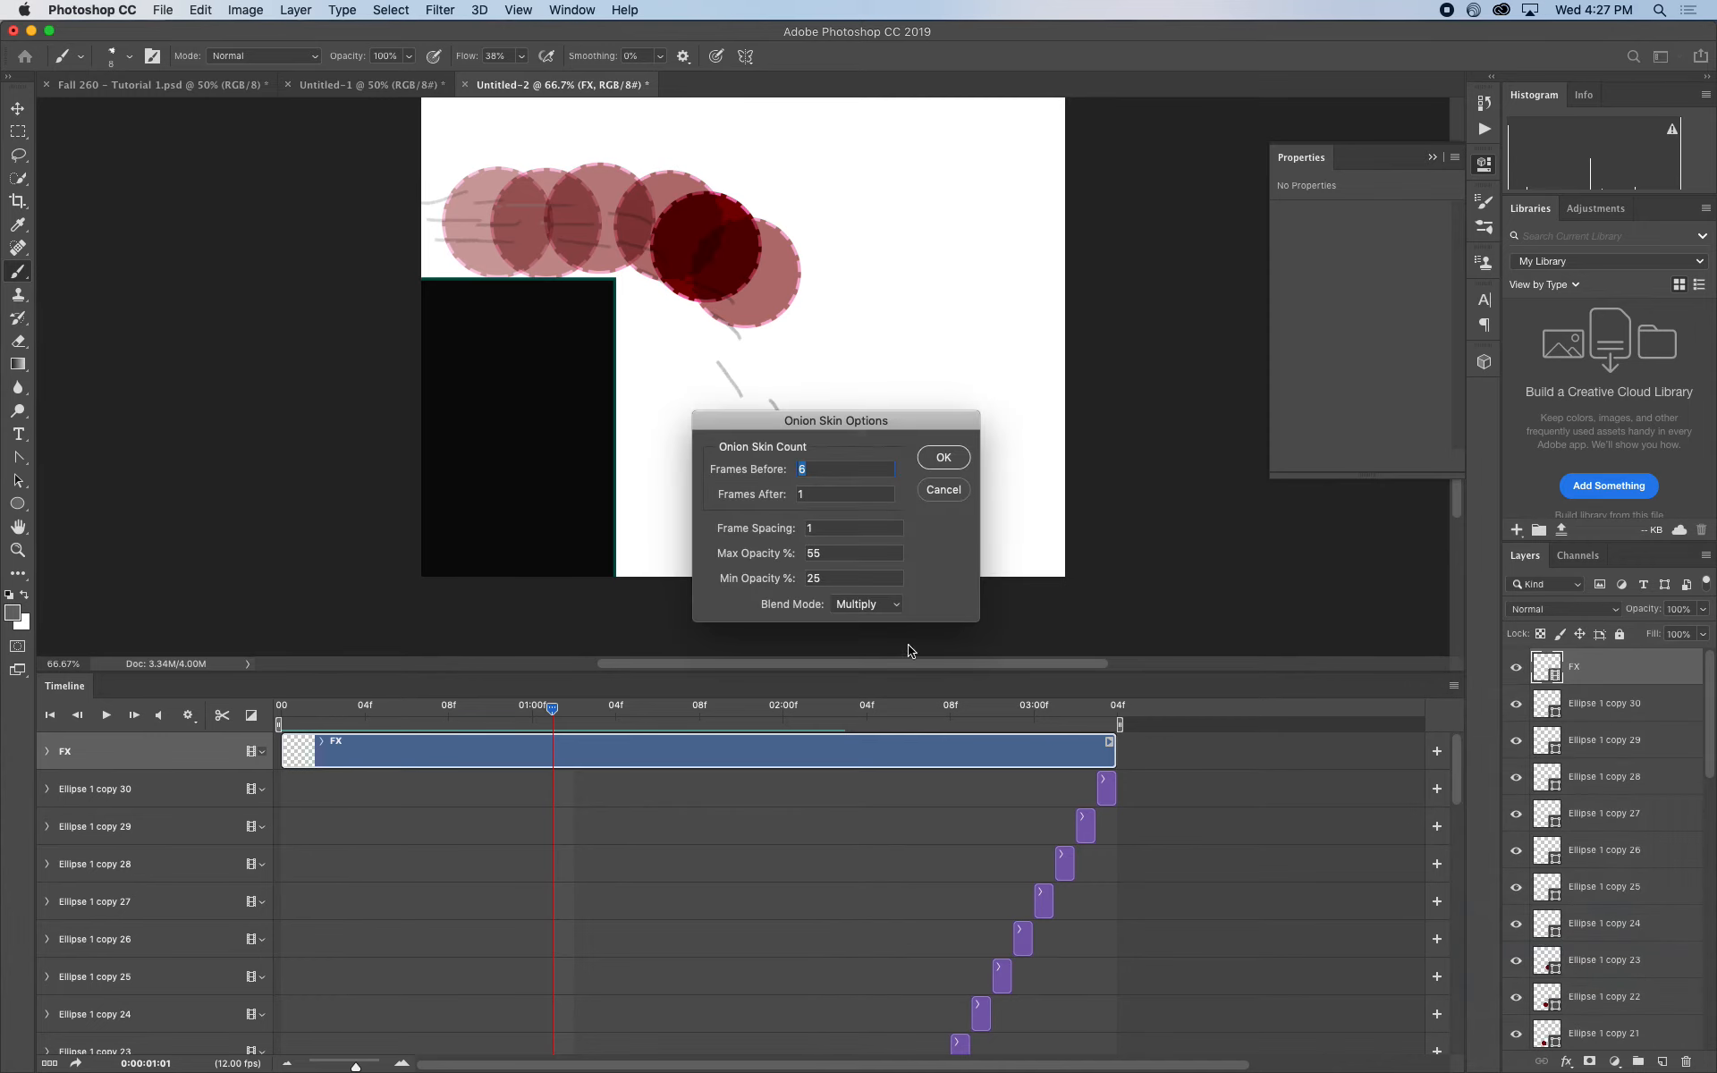
type("1")
left_click(941, 465)
left_click_drag(553, 708, 469, 711)
key("space")
key("space")
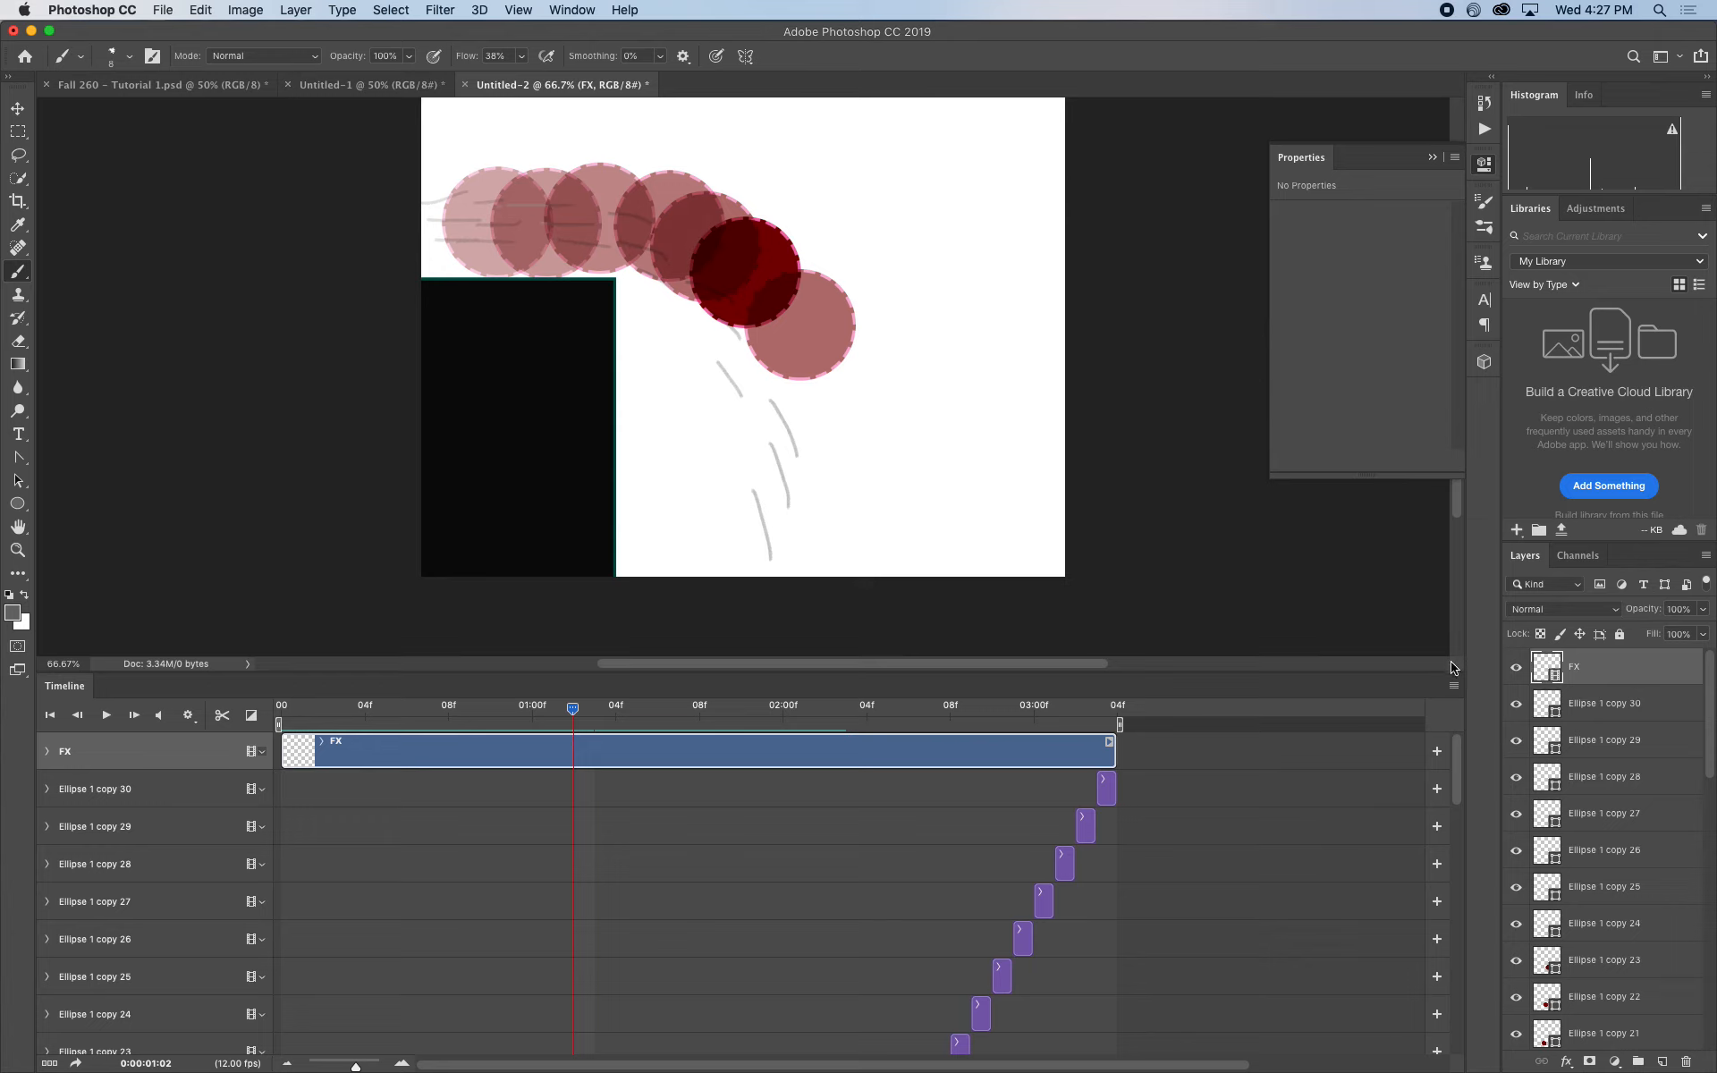
Switch the timeline's onion skins off and back on
left_click(1453, 686)
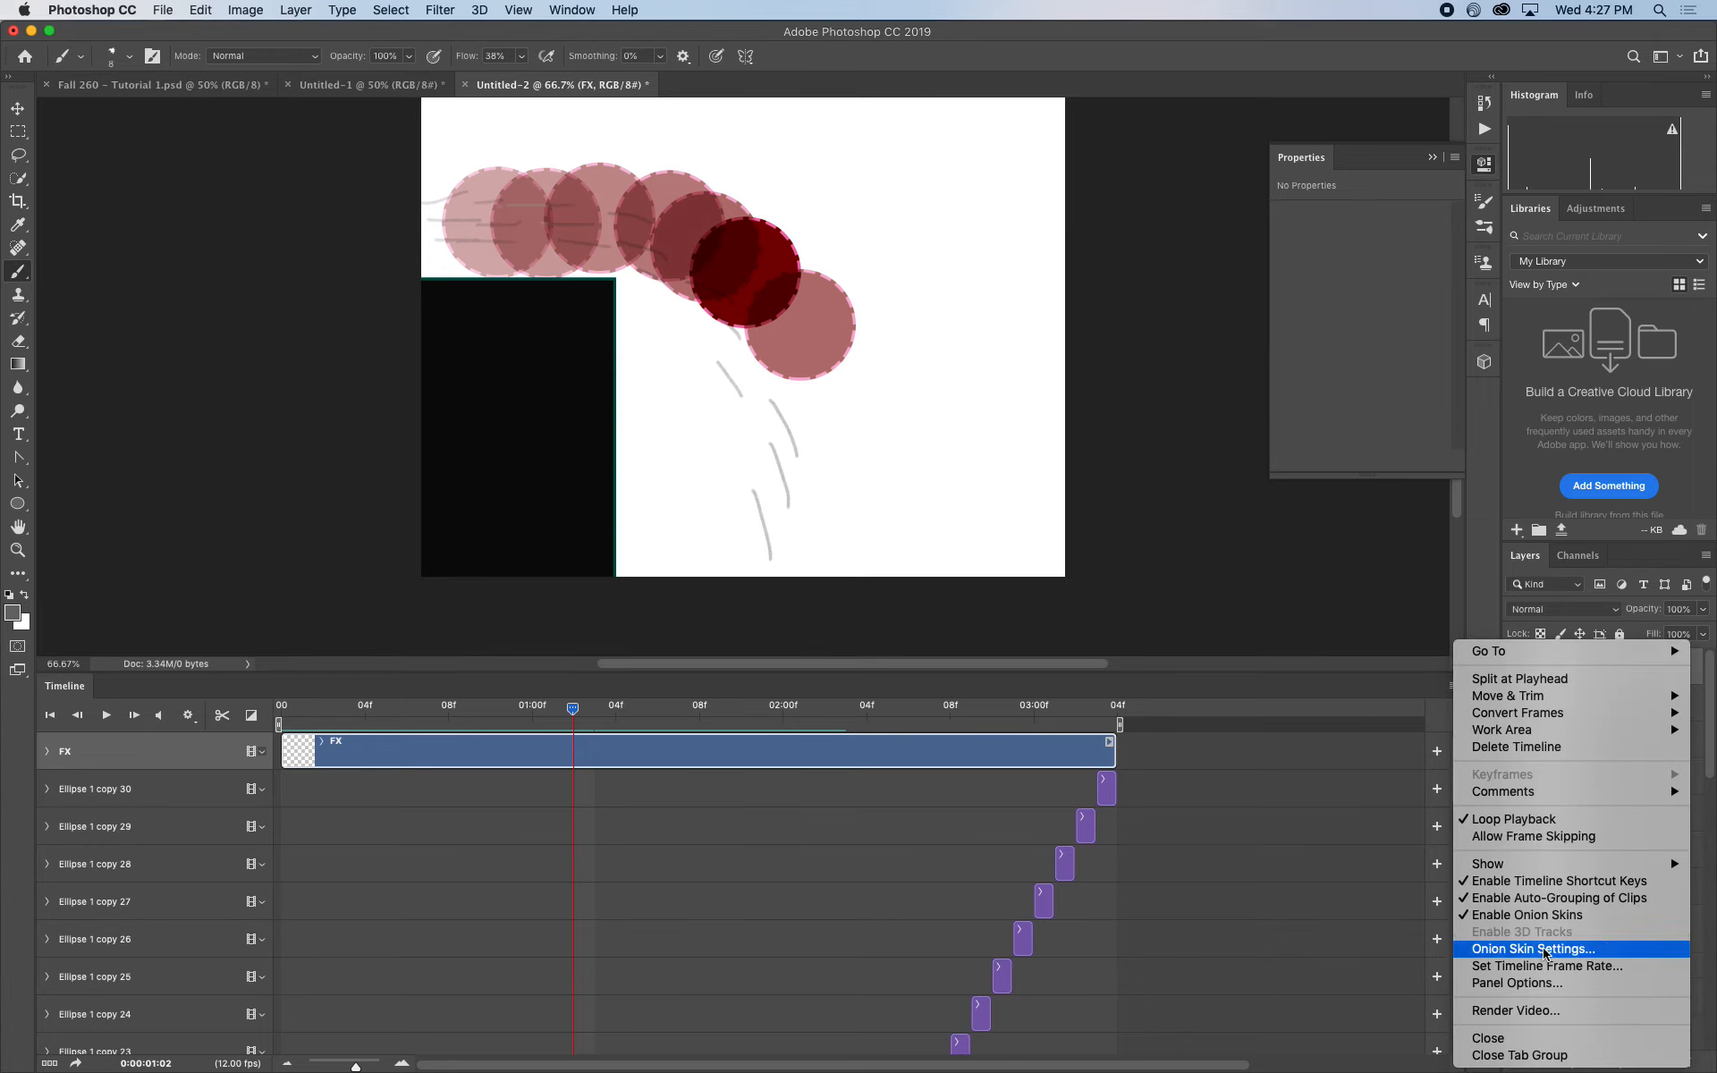
left_click(1531, 914)
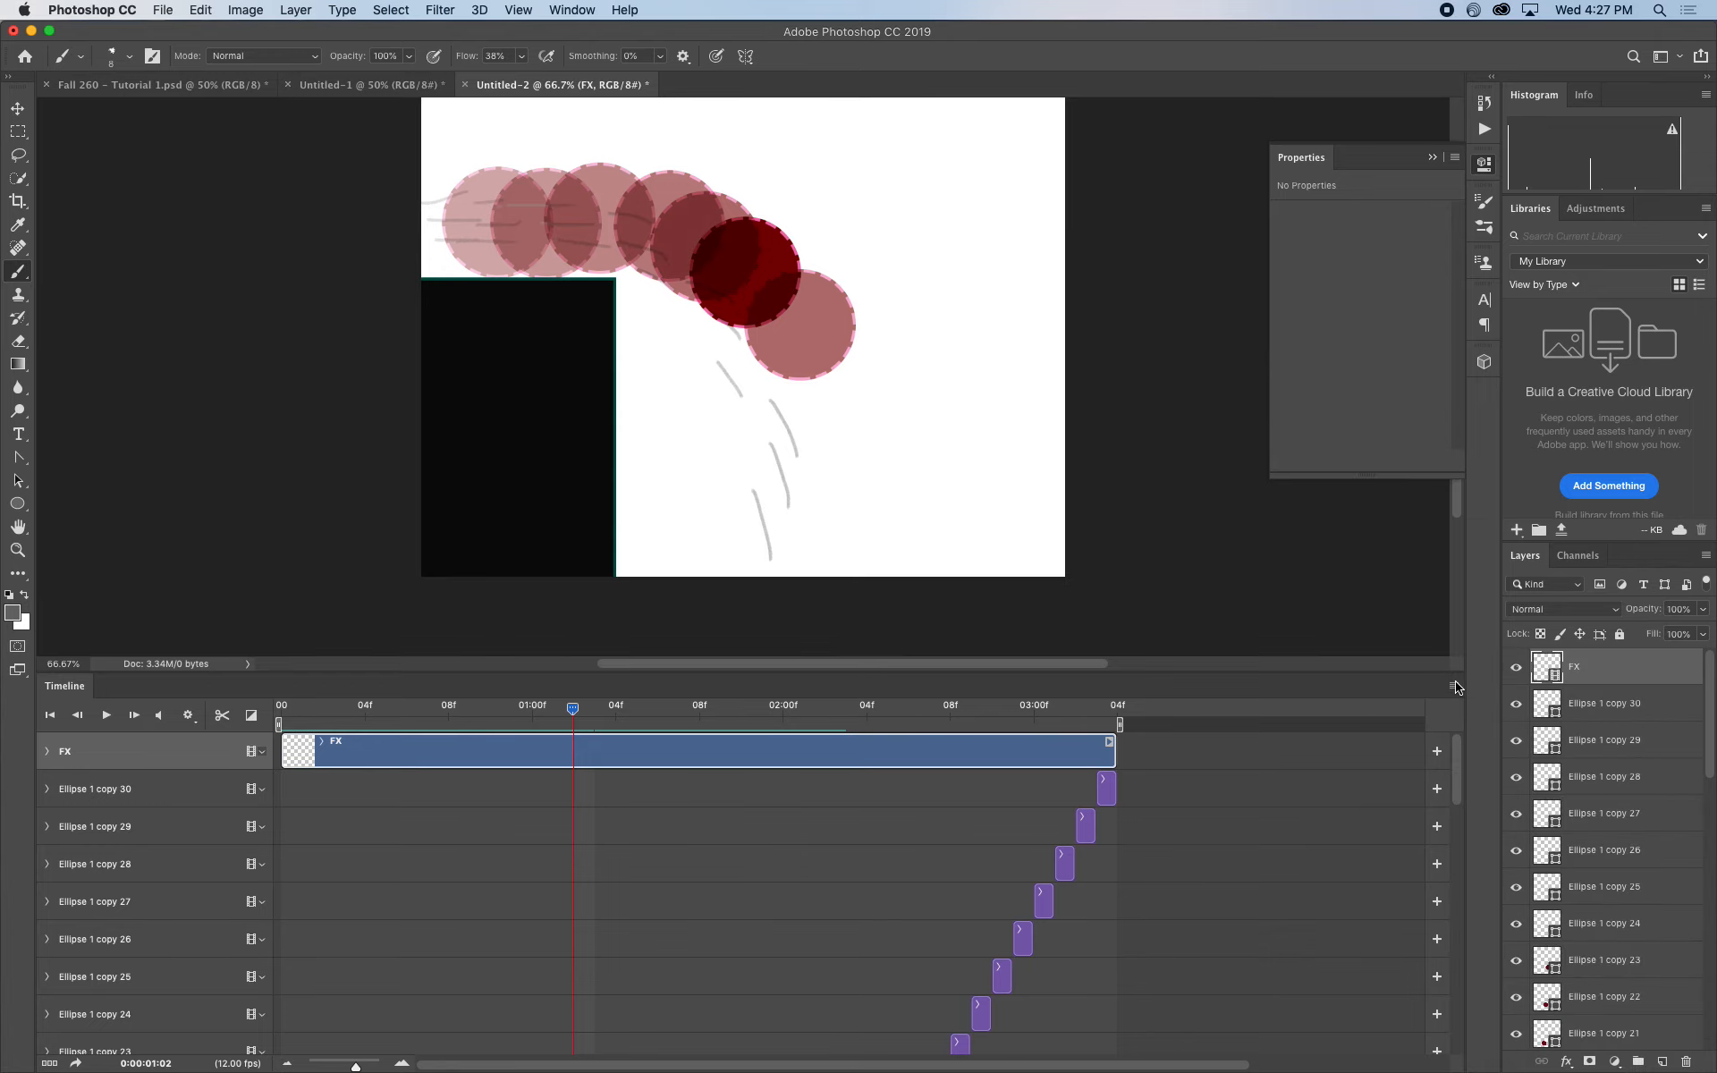
left_click(1451, 686)
left_click(1527, 916)
Set the onion skin's Frames Before count to 1
left_click(1453, 686)
left_click(1547, 949)
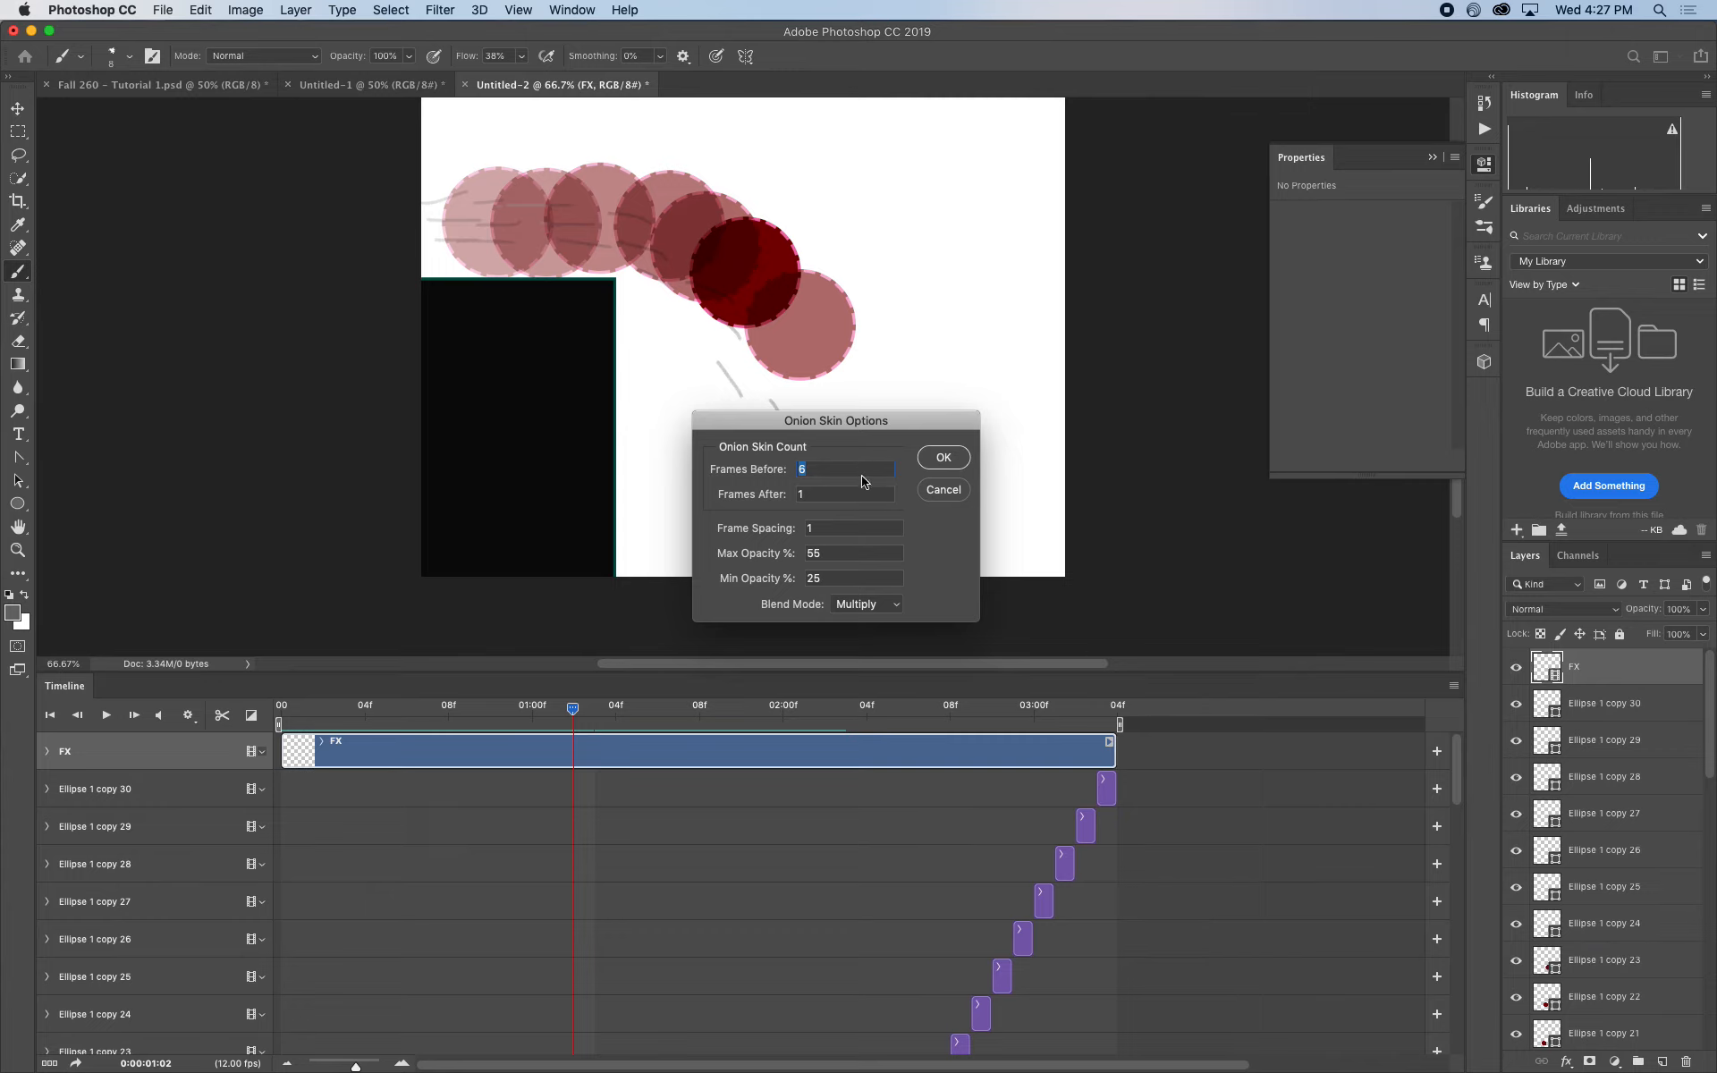
type("1")
left_click(841, 493)
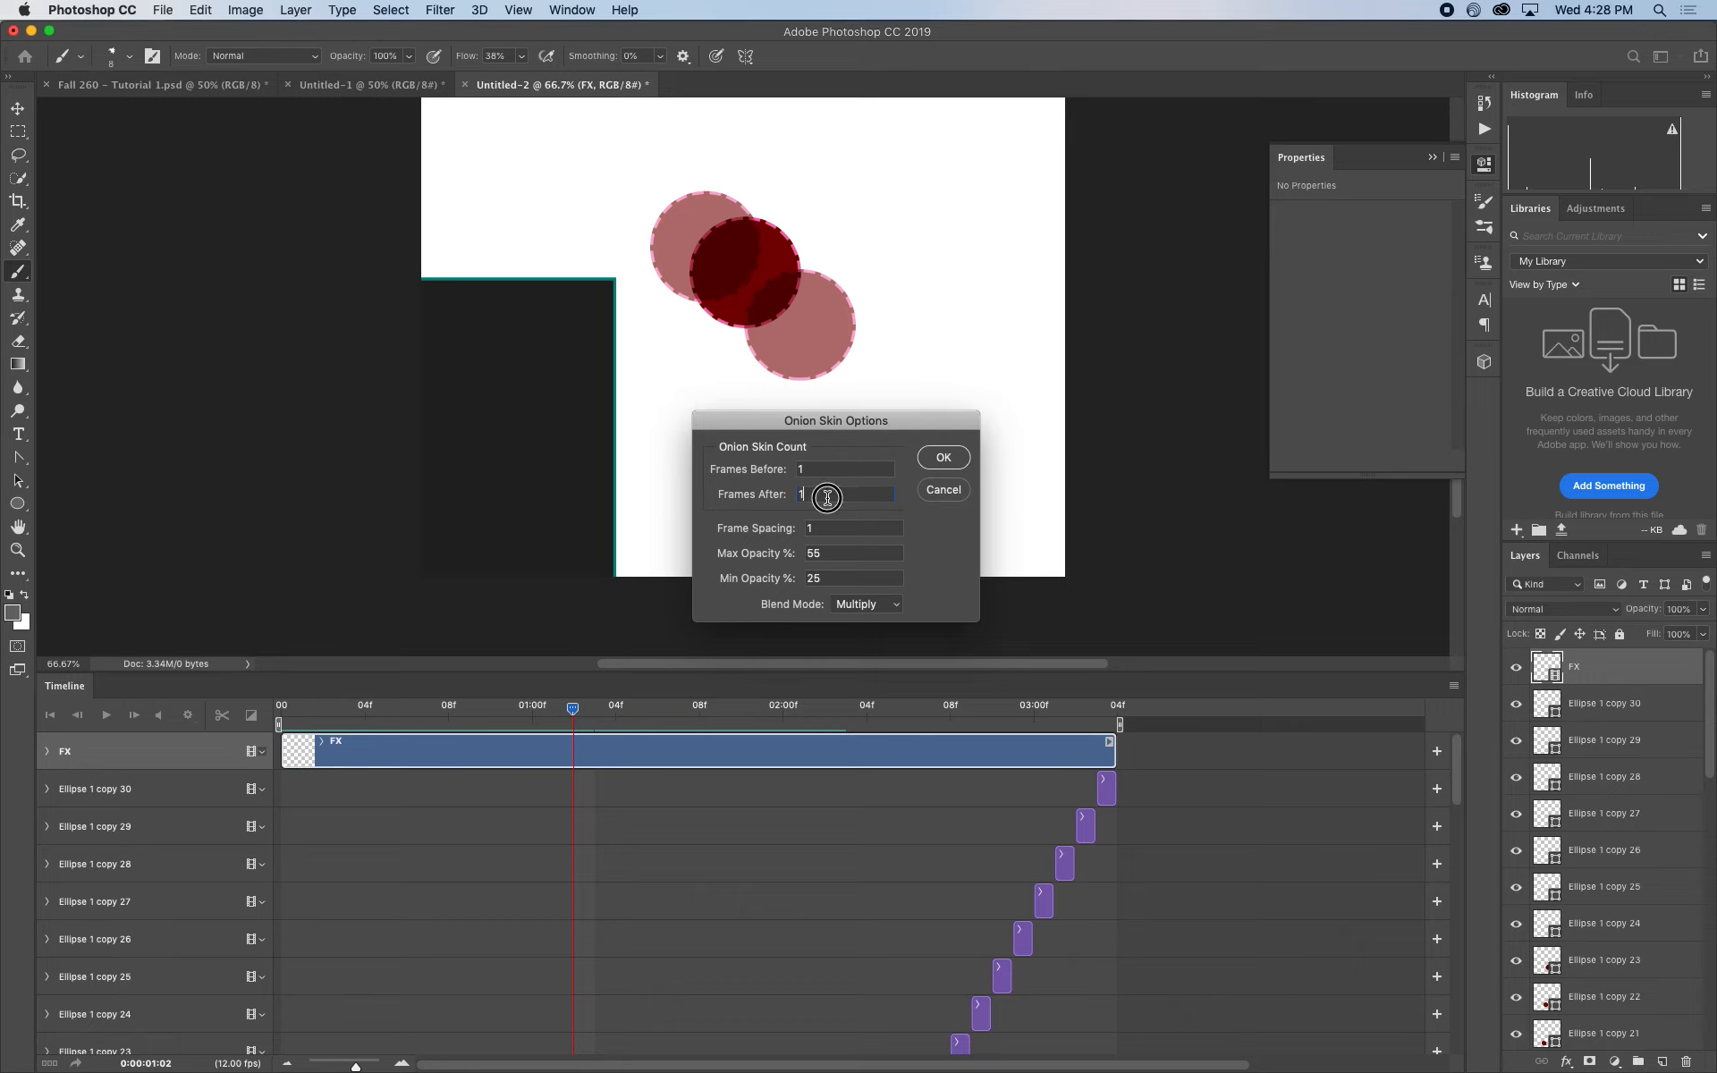
left_click_drag(745, 469, 762, 469)
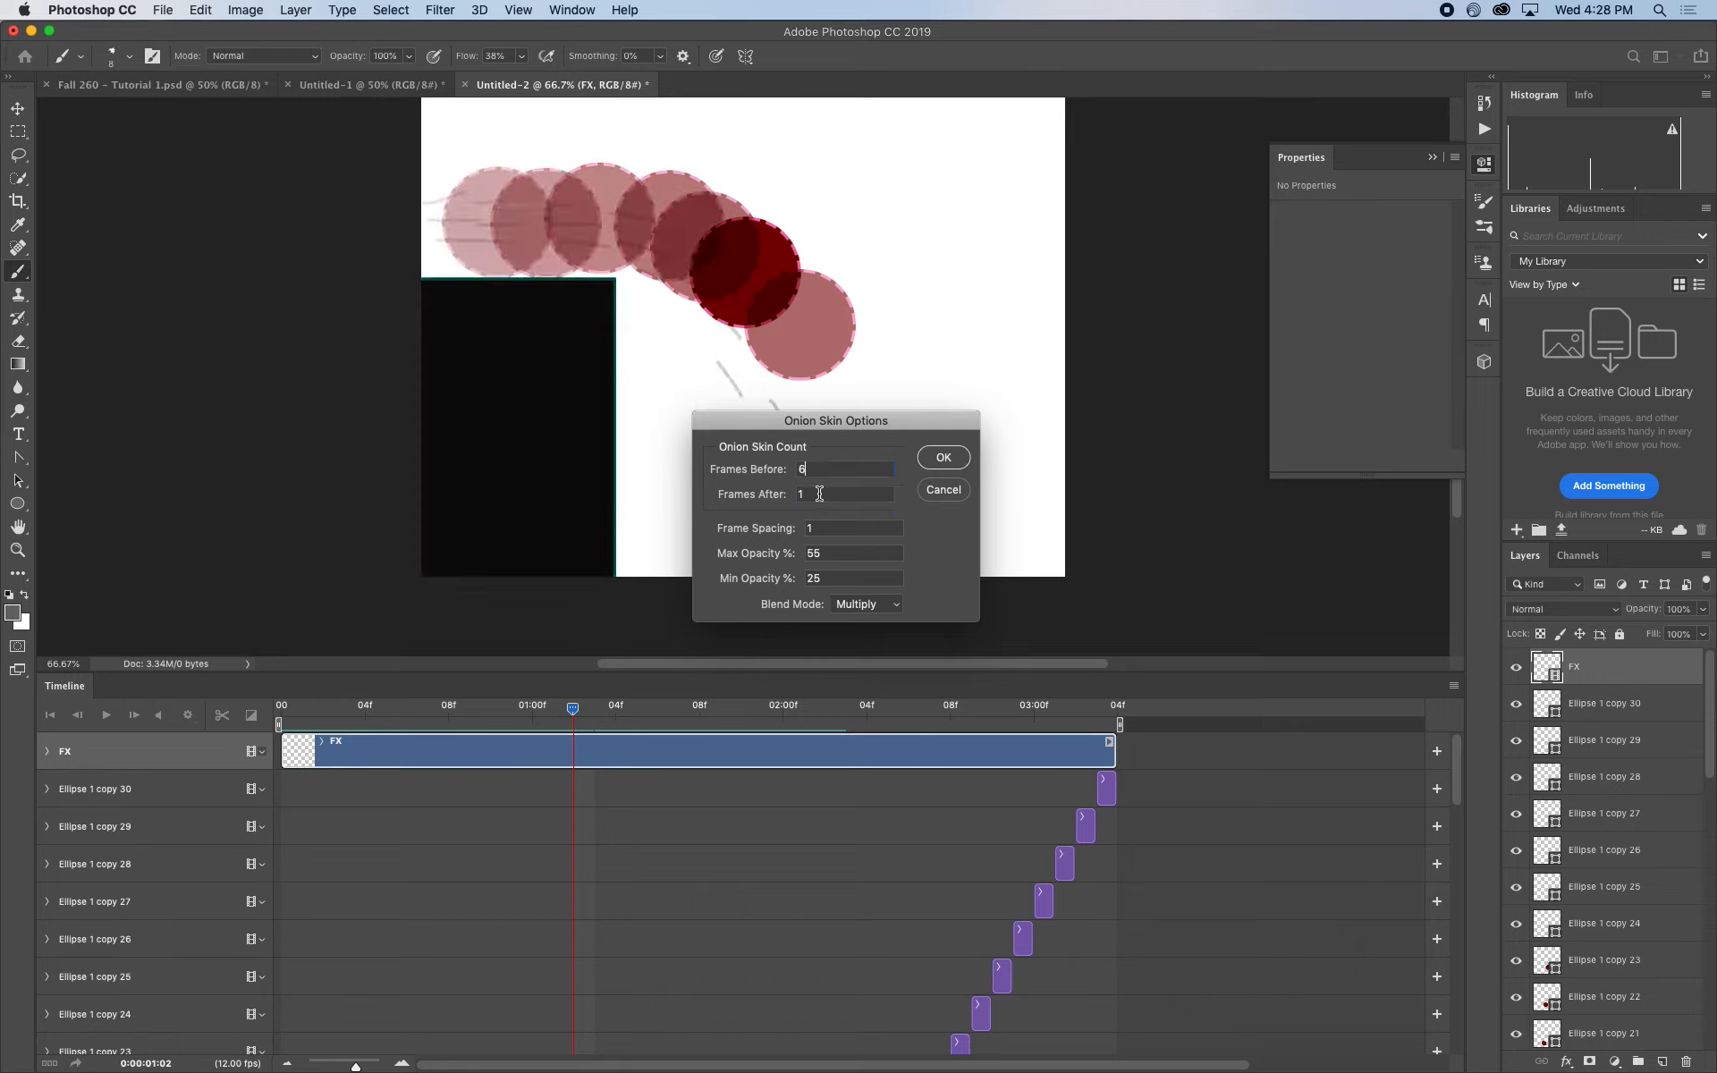
left_click(708, 469)
type("1")
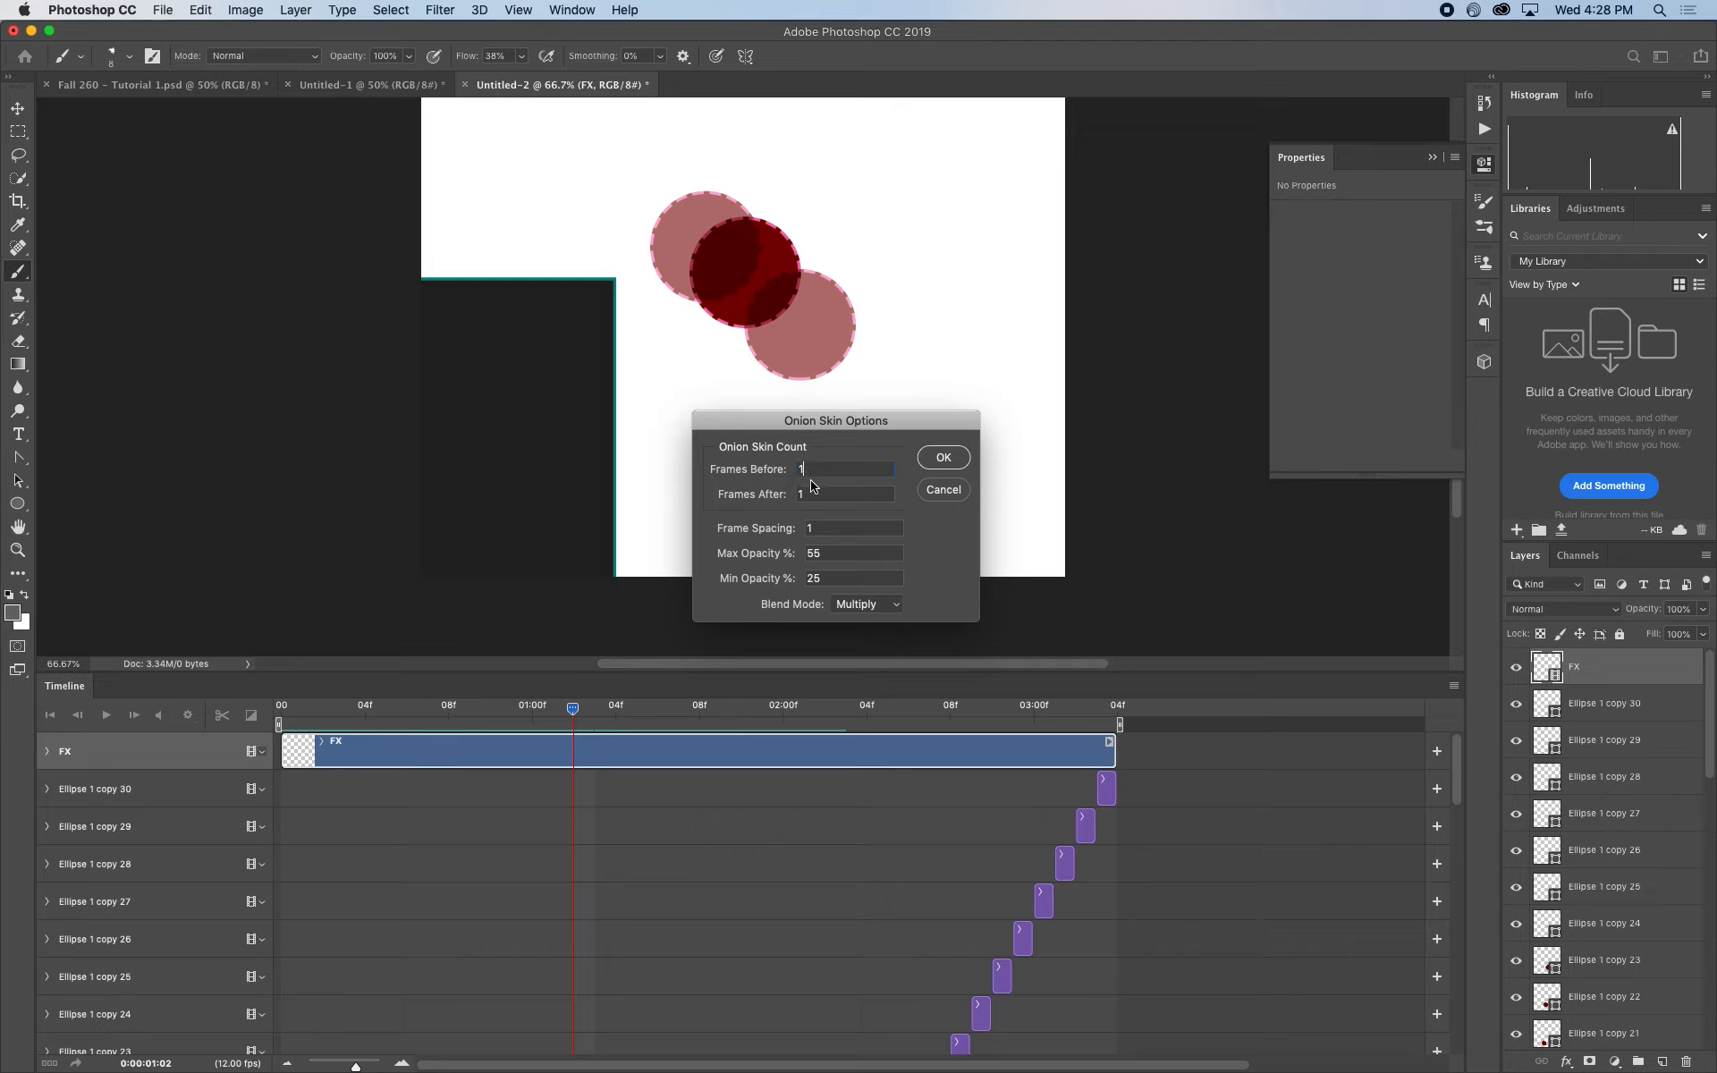
left_click(944, 457)
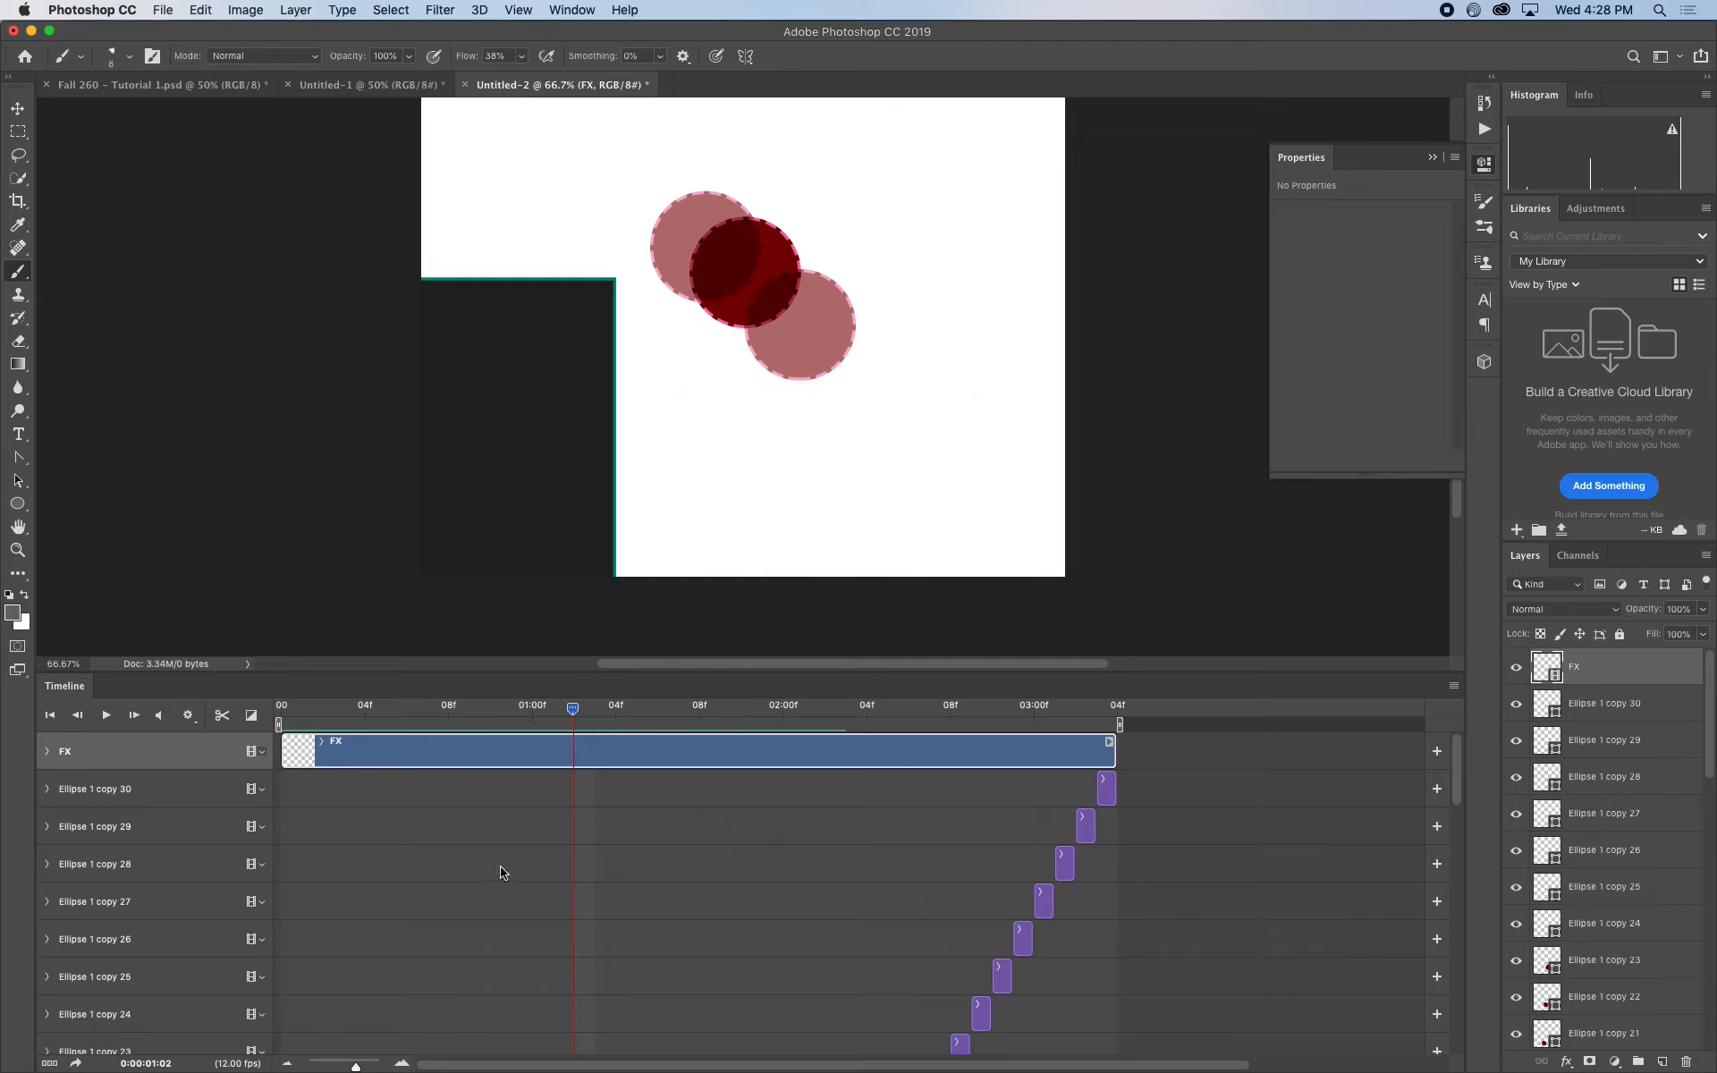
Undo all the speed line strokes drawn on the FX layer
mouse_move(588, 713)
left_mouse_down()
mouse_move(448, 720)
mouse_move(483, 720)
mouse_move(448, 720)
mouse_move(497, 748)
mouse_move(480, 751)
mouse_move(475, 707)
mouse_move(620, 716)
mouse_move(468, 719)
mouse_move(491, 748)
mouse_move(468, 748)
mouse_move(539, 748)
mouse_move(489, 749)
left_mouse_up()
key("super+z")
key("super+z")
key("super+z")
key("super+z")
key("super+z")
key("super+z")
key("super+z")
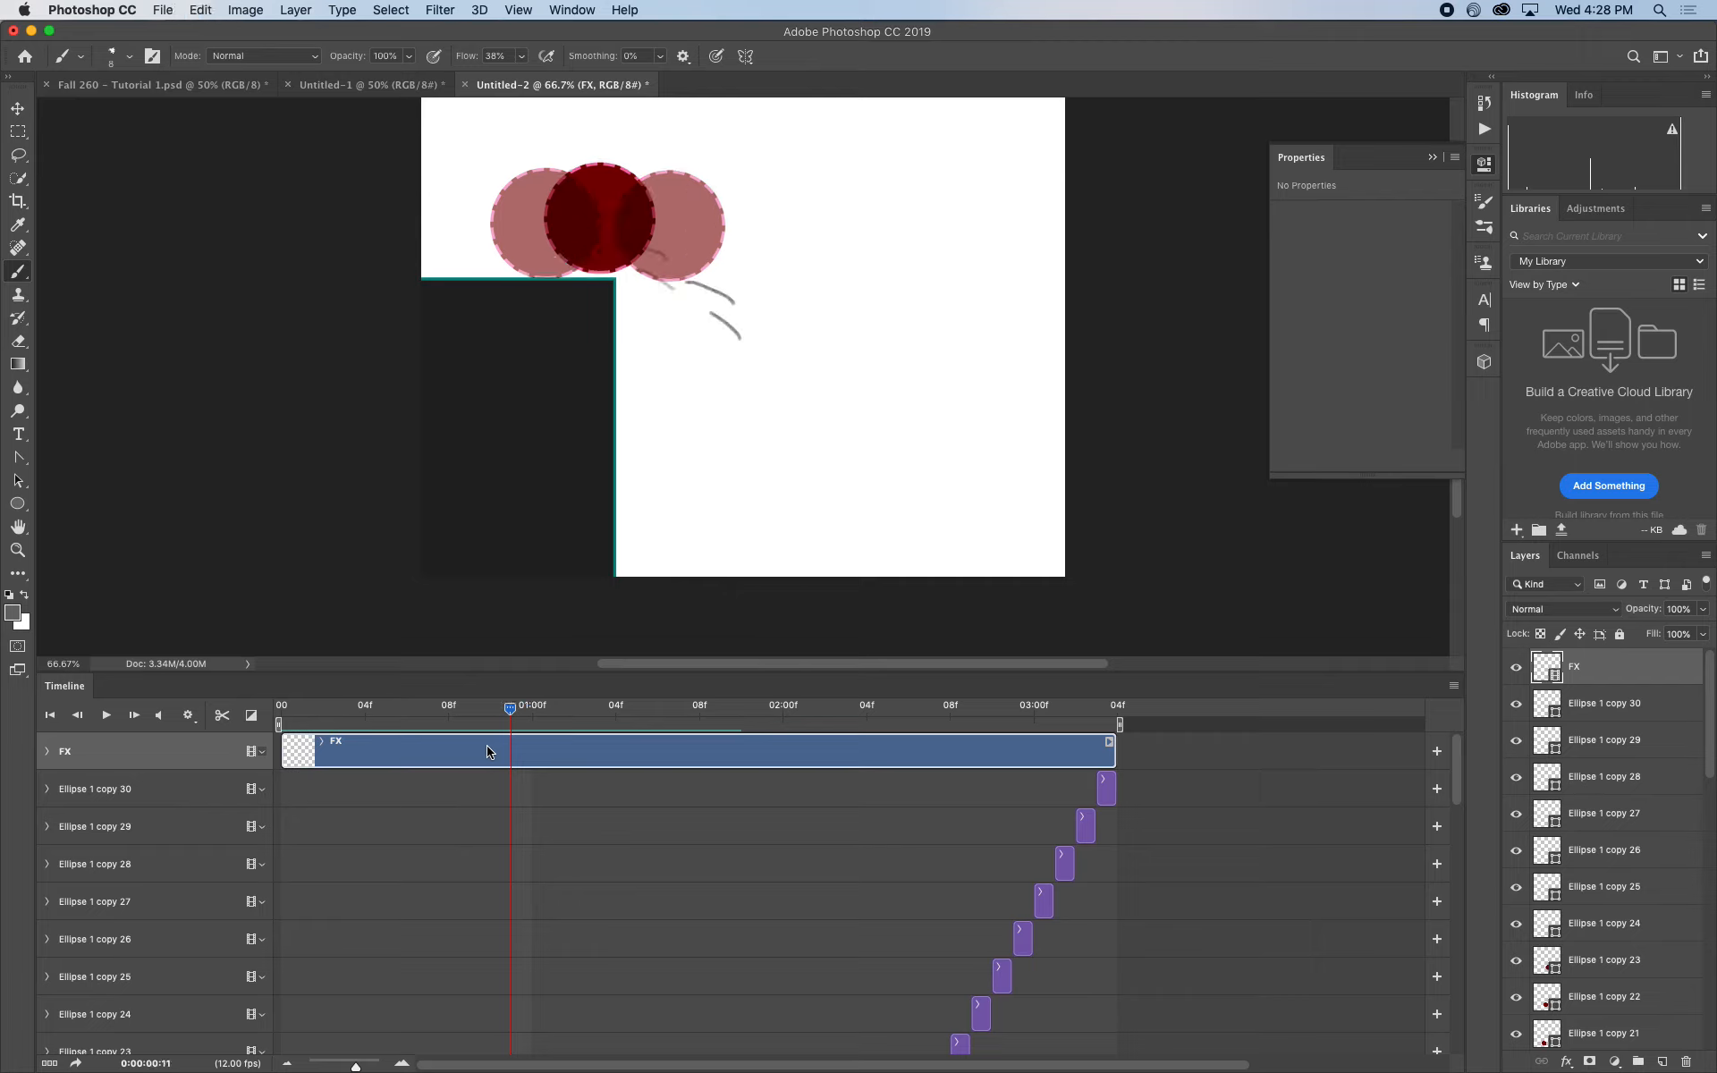
key("super+z")
key("super+z")
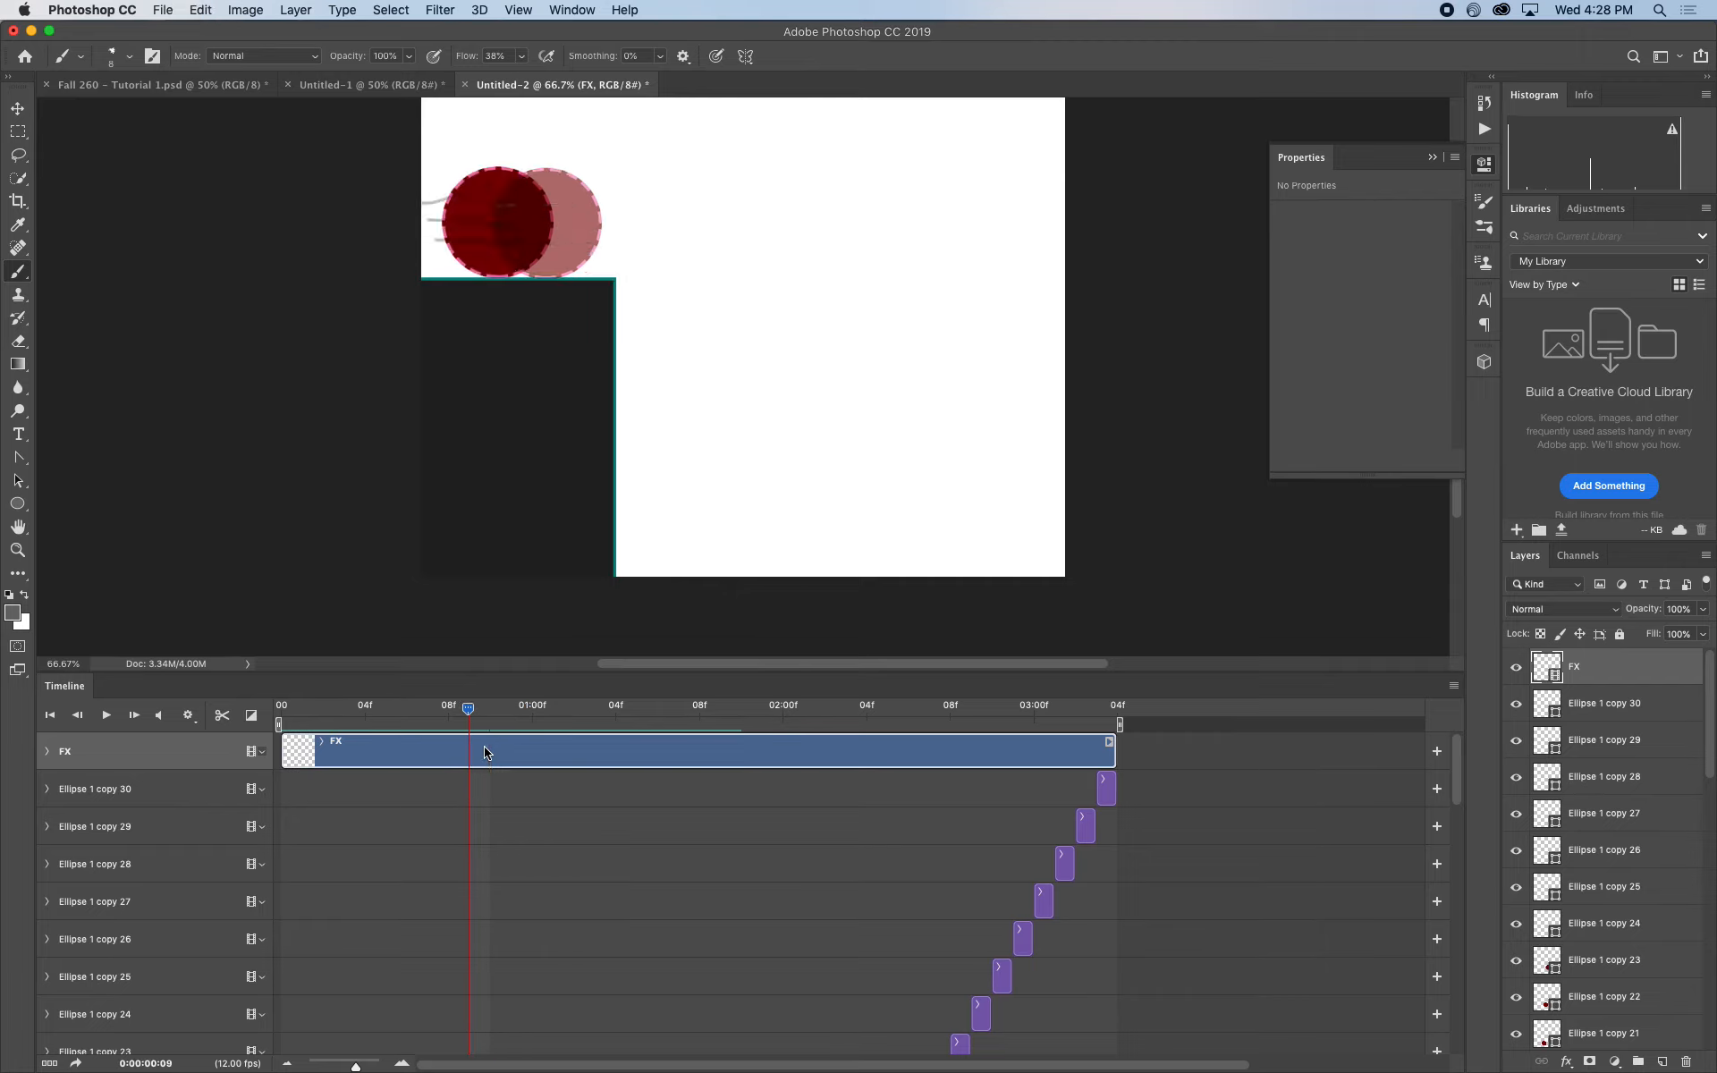
key("super+z")
key("super+z")
key("super+z")
key("super+z")
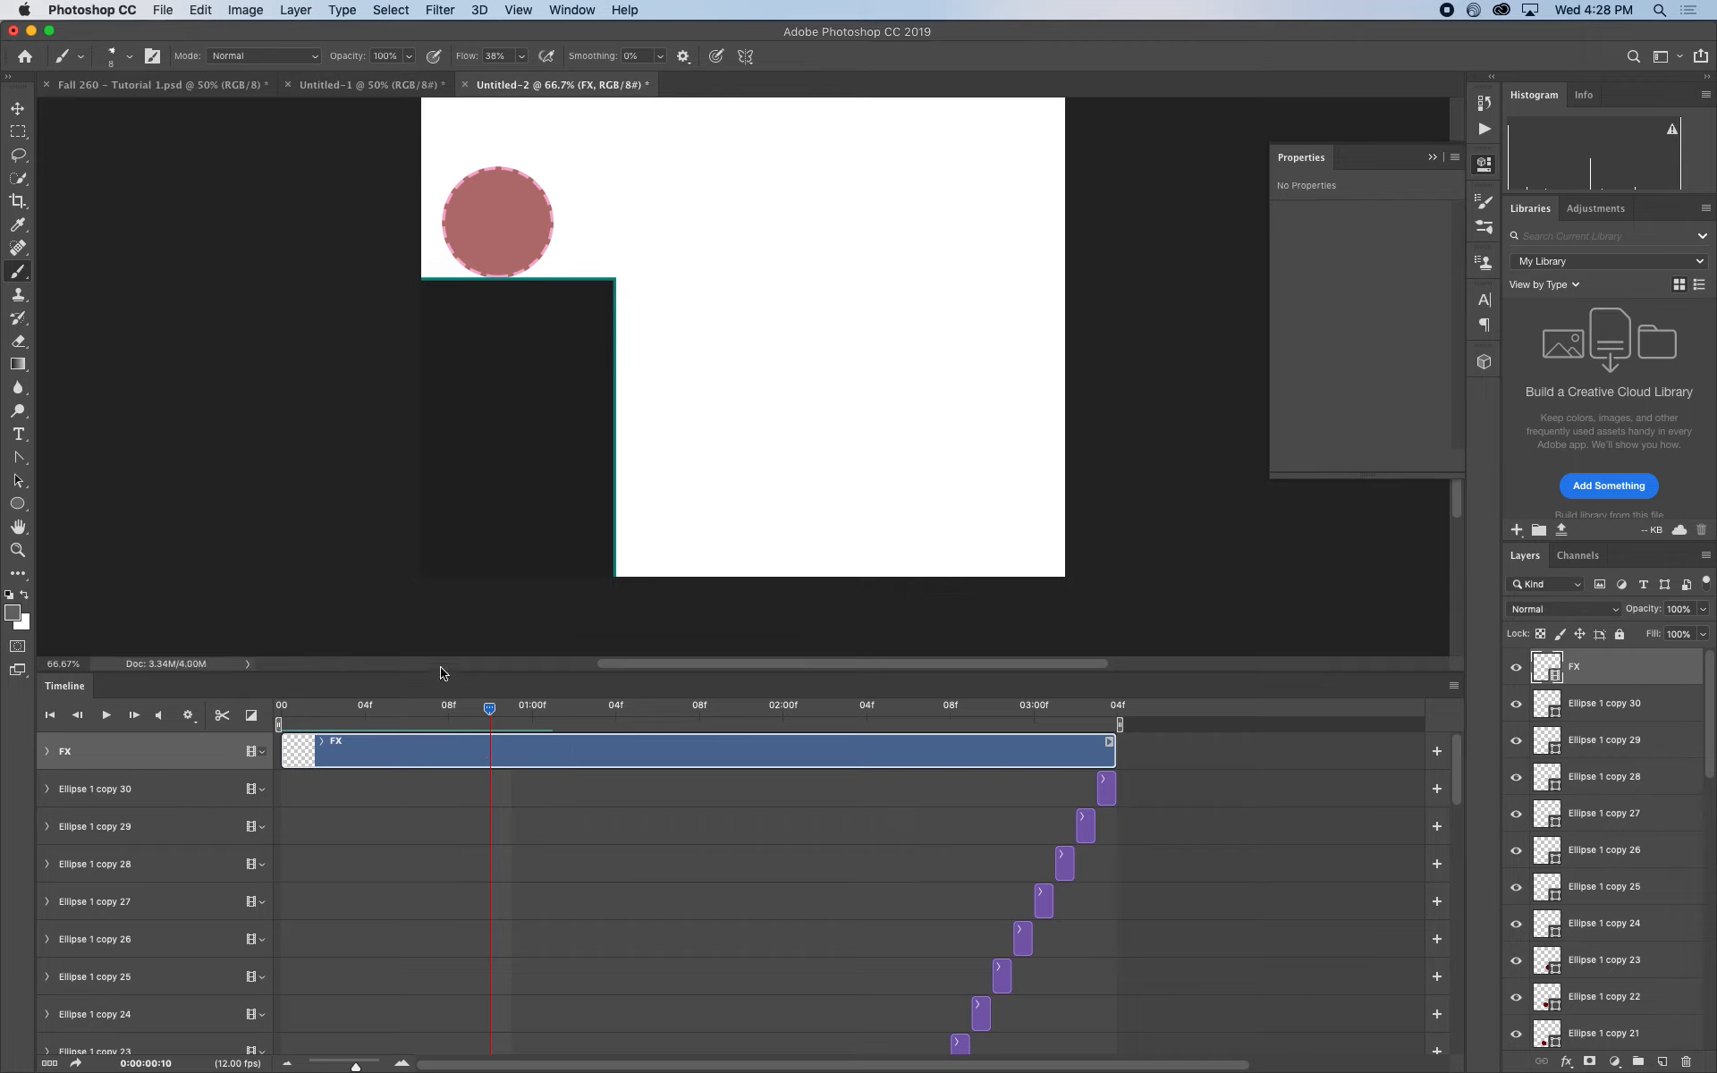
Draw three short speed lines trailing the ball above the ledge on each FX frame from 0:00:00:11 to 0:00:01:01
key("Right")
mouse_move(472, 194)
left_mouse_down()
mouse_move(407, 199)
mouse_move(442, 242)
left_mouse_up()
key("Right")
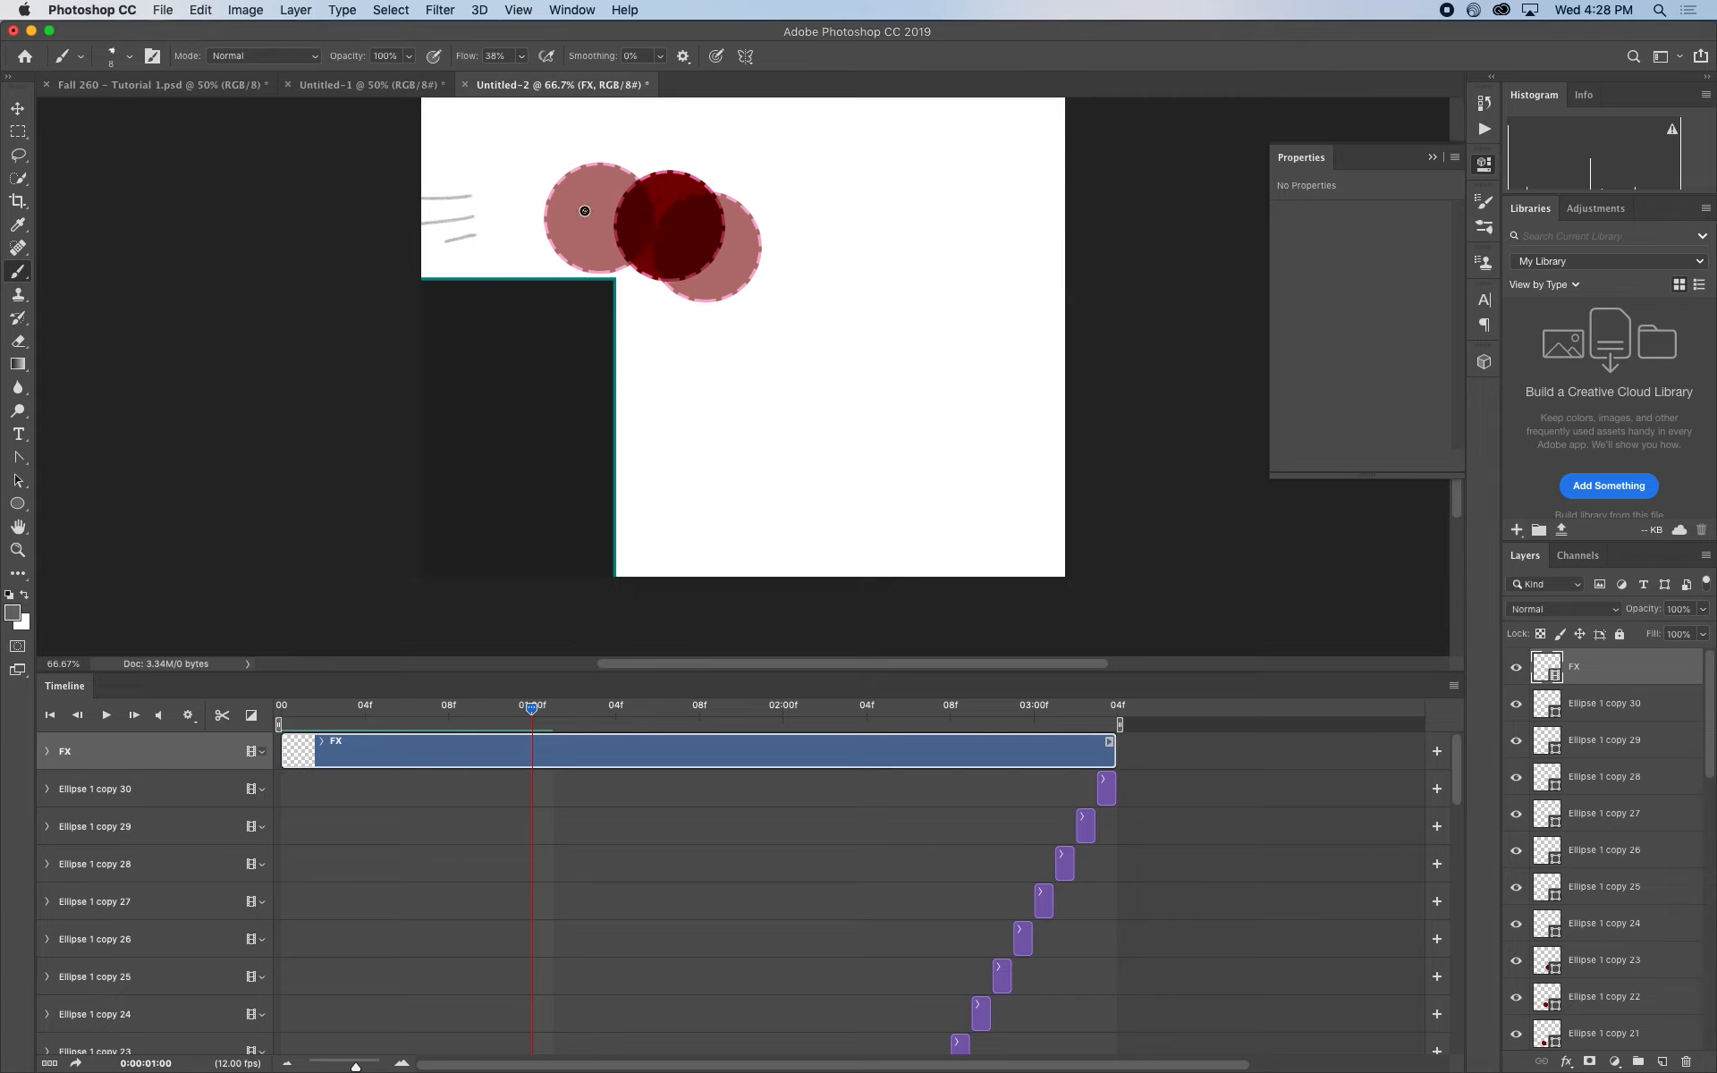
mouse_move(591, 209)
left_mouse_down()
mouse_move(479, 229)
mouse_move(508, 252)
left_mouse_up()
key("Right")
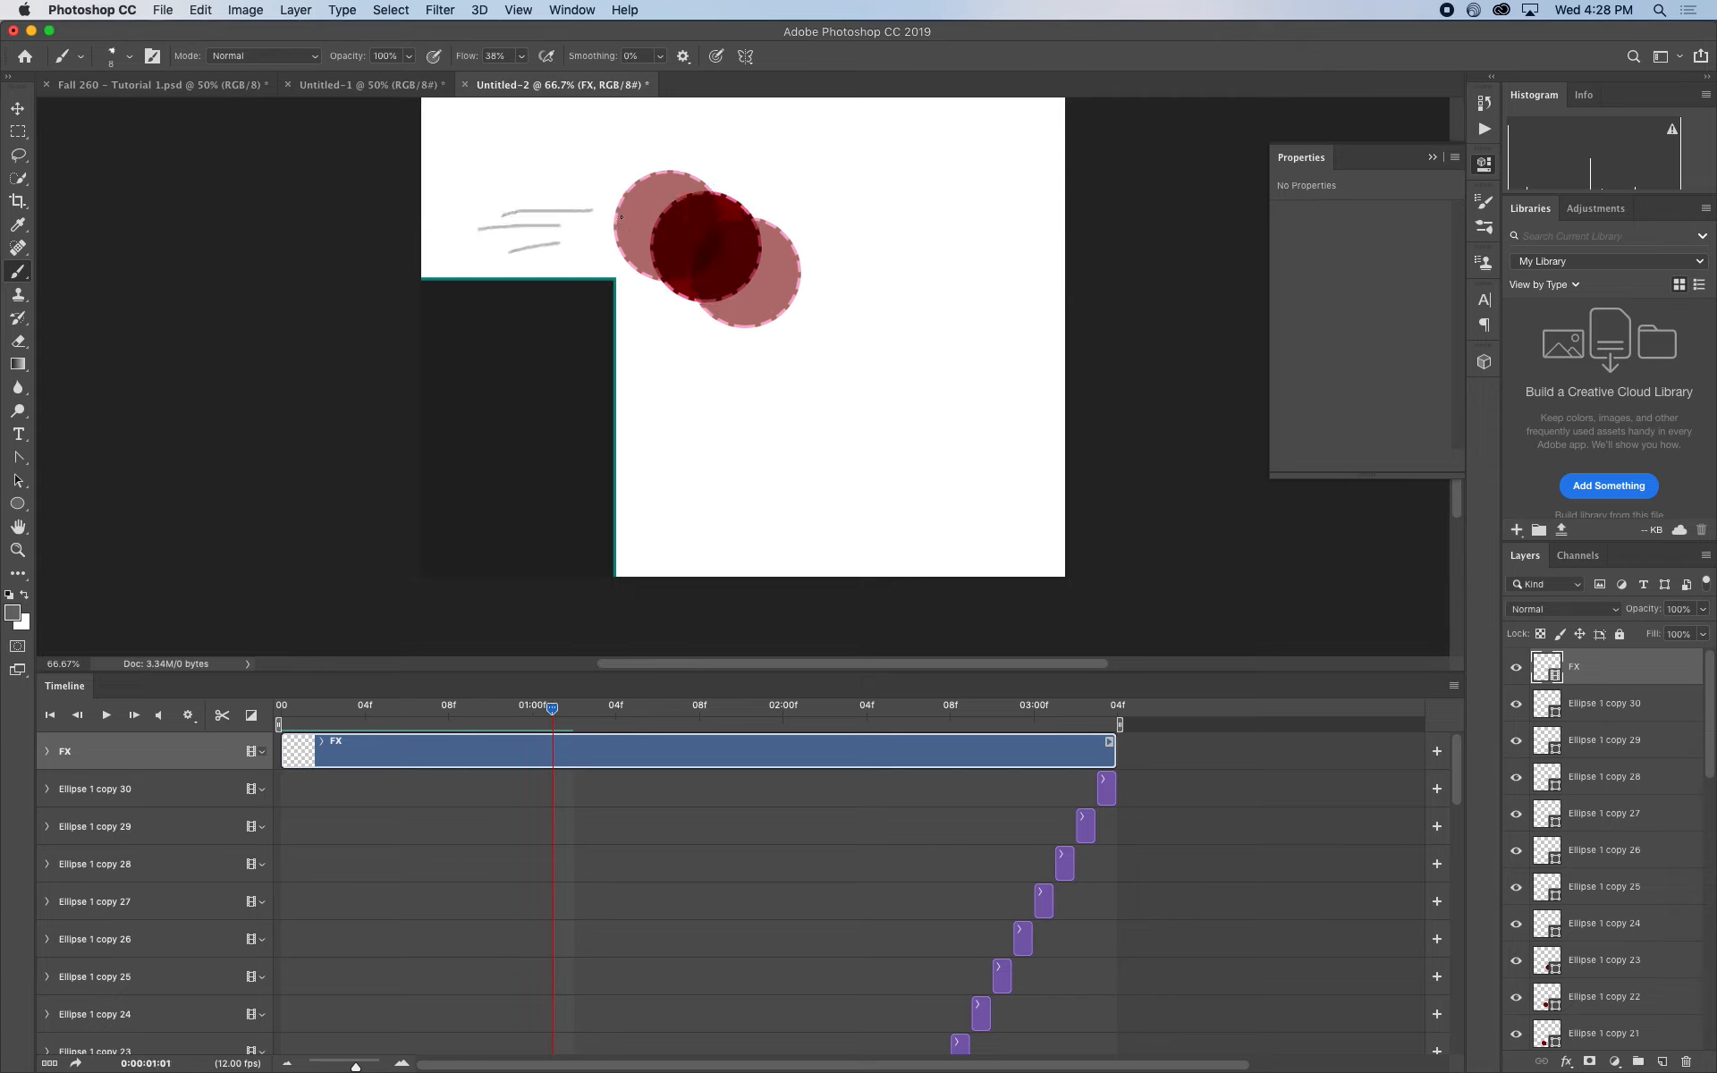
mouse_move(636, 209)
left_mouse_down()
mouse_move(542, 177)
mouse_move(511, 217)
mouse_move(526, 234)
left_mouse_up()
Draw three curved speed lines trailing the falling ball on each FX frame from 0:00:01:02 to 0:00:01:04
key("Right")
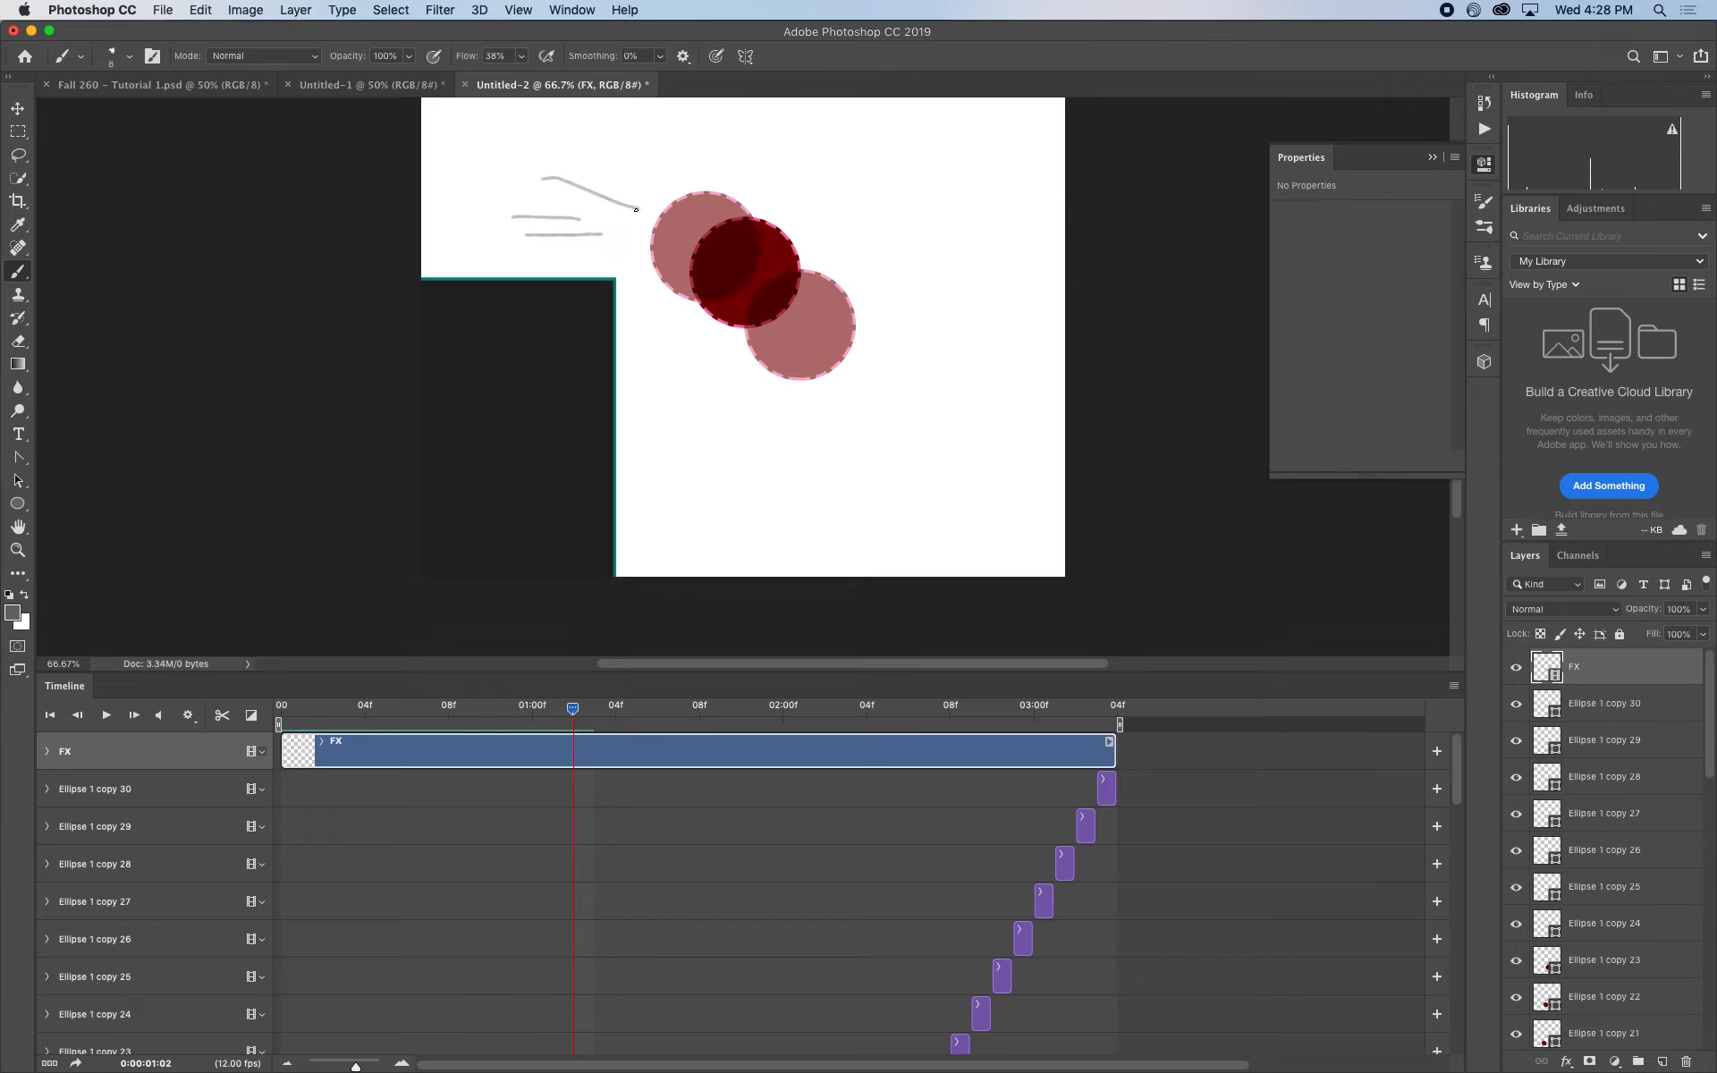
mouse_move(663, 218)
left_mouse_down()
mouse_move(542, 185)
mouse_move(525, 232)
left_mouse_up()
key("Right")
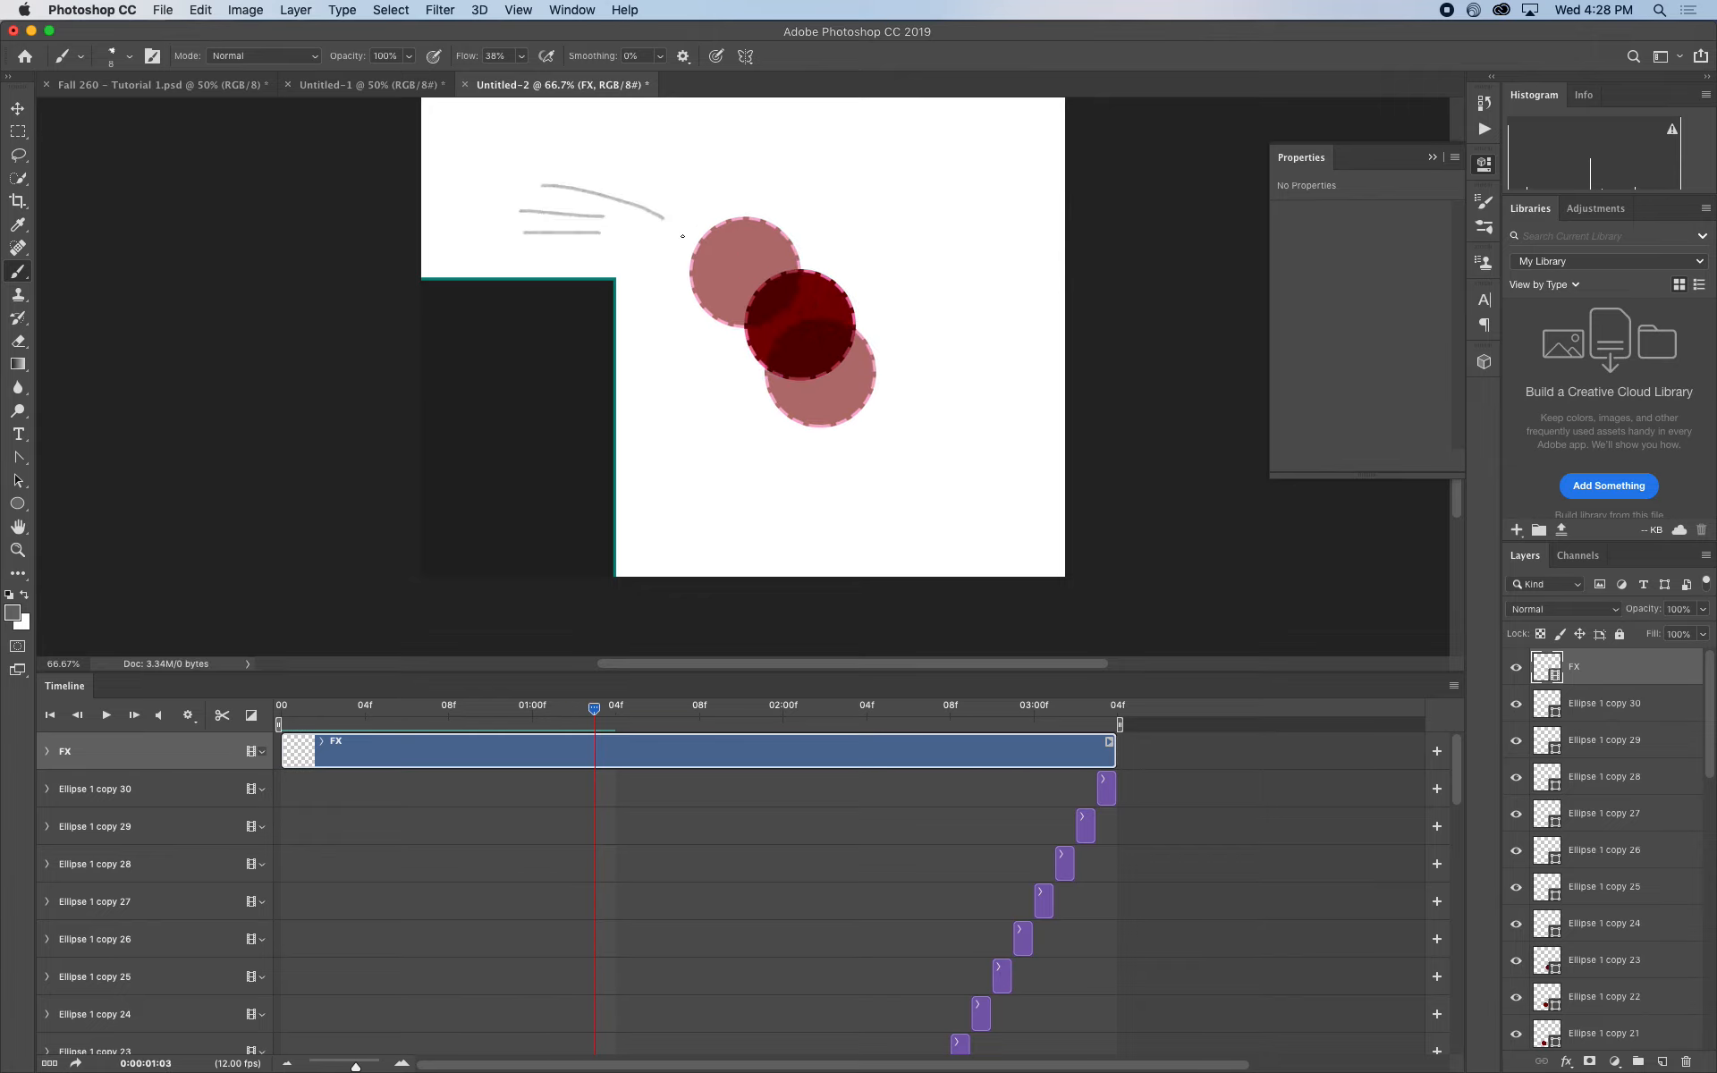
mouse_move(687, 227)
left_mouse_down()
mouse_move(598, 203)
mouse_move(566, 231)
left_mouse_up()
key("Right")
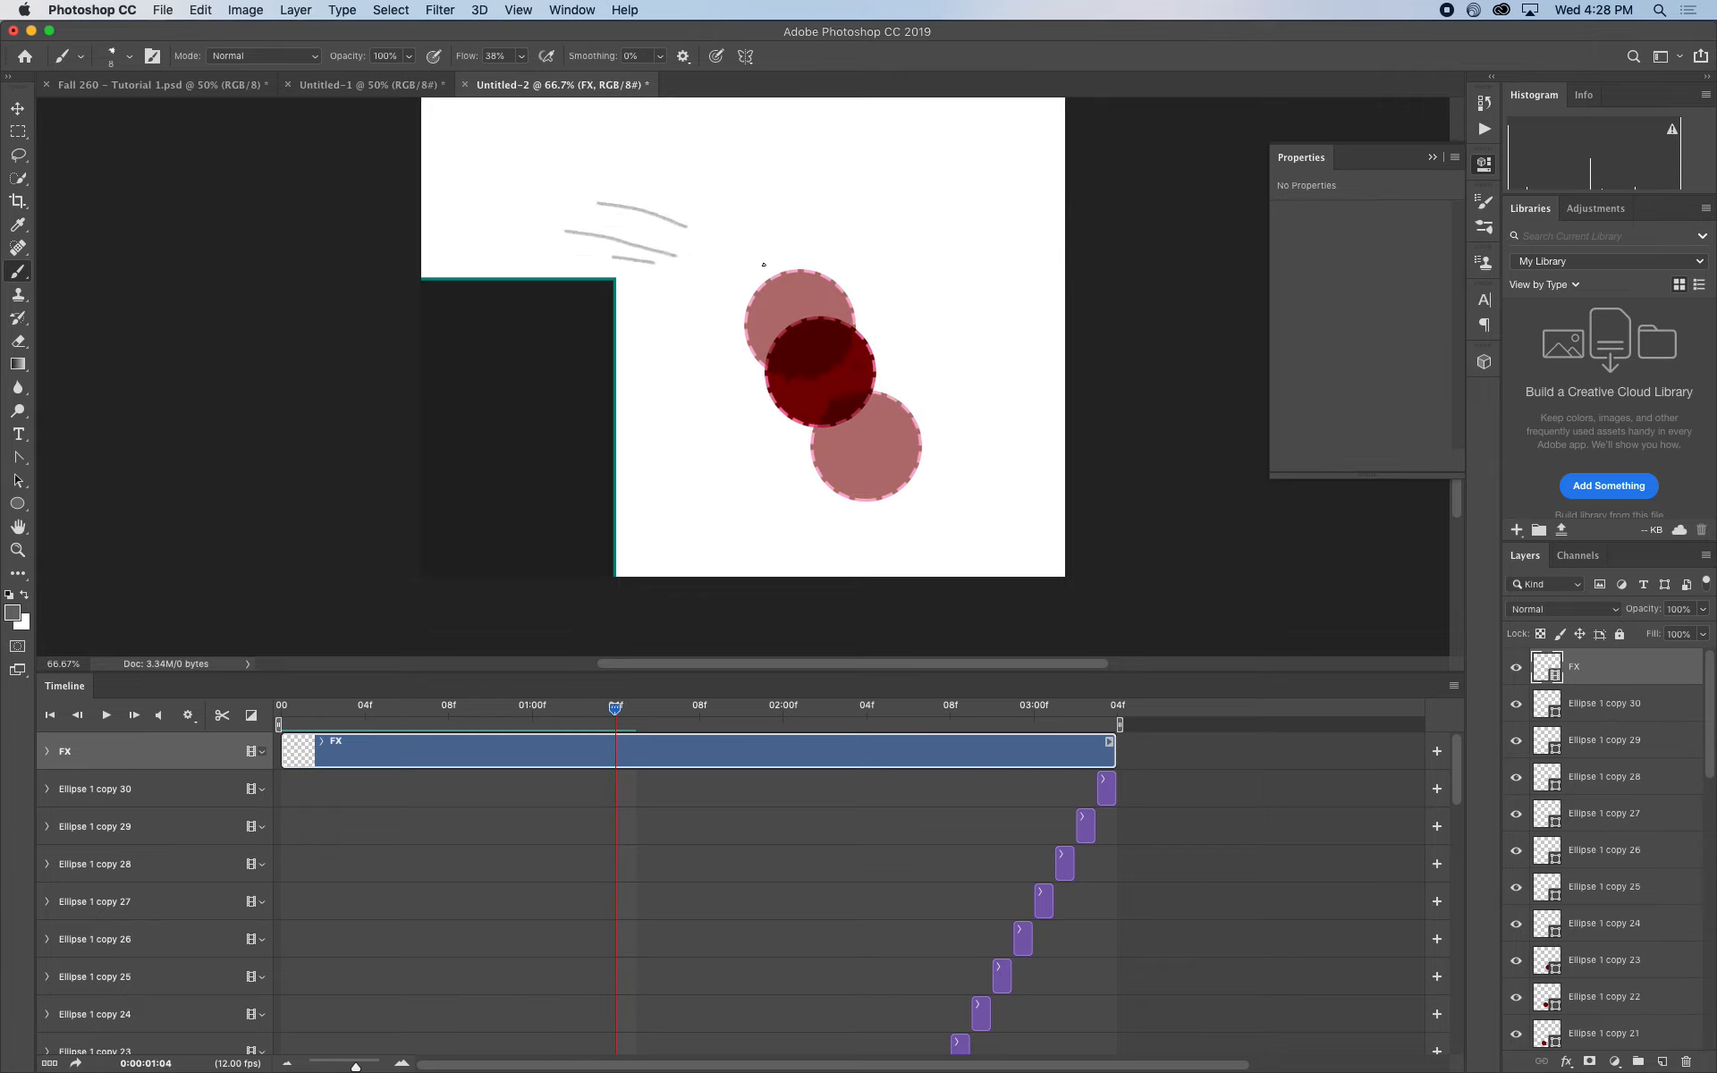
mouse_move(766, 270)
left_mouse_down()
mouse_move(698, 215)
mouse_move(704, 278)
left_mouse_up()
left_click_drag(750, 339, 685, 314)
key("Right")
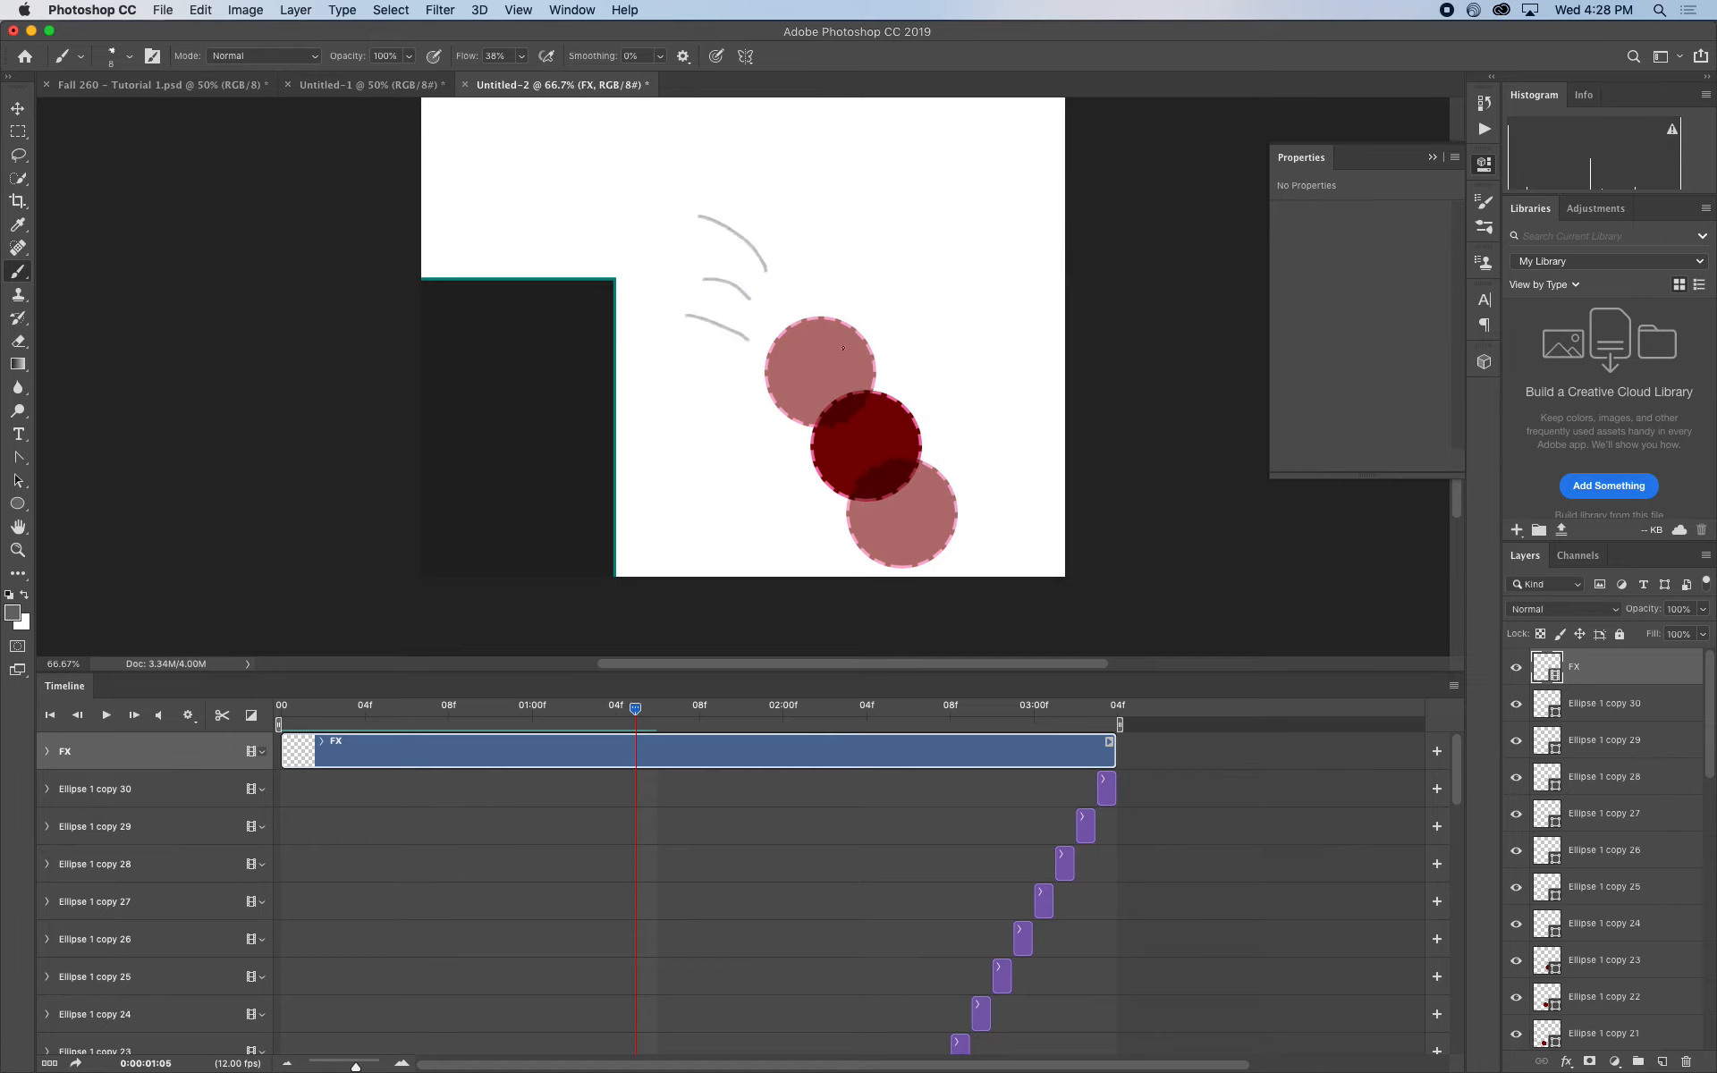
Draw short speed lines trailing the falling ball on each FX frame from 0:00:01:05 to 0:00:01:07
mouse_move(845, 363)
left_mouse_down()
mouse_move(775, 280)
mouse_move(742, 339)
left_mouse_up()
left_click_drag(791, 411, 738, 394)
key("Right")
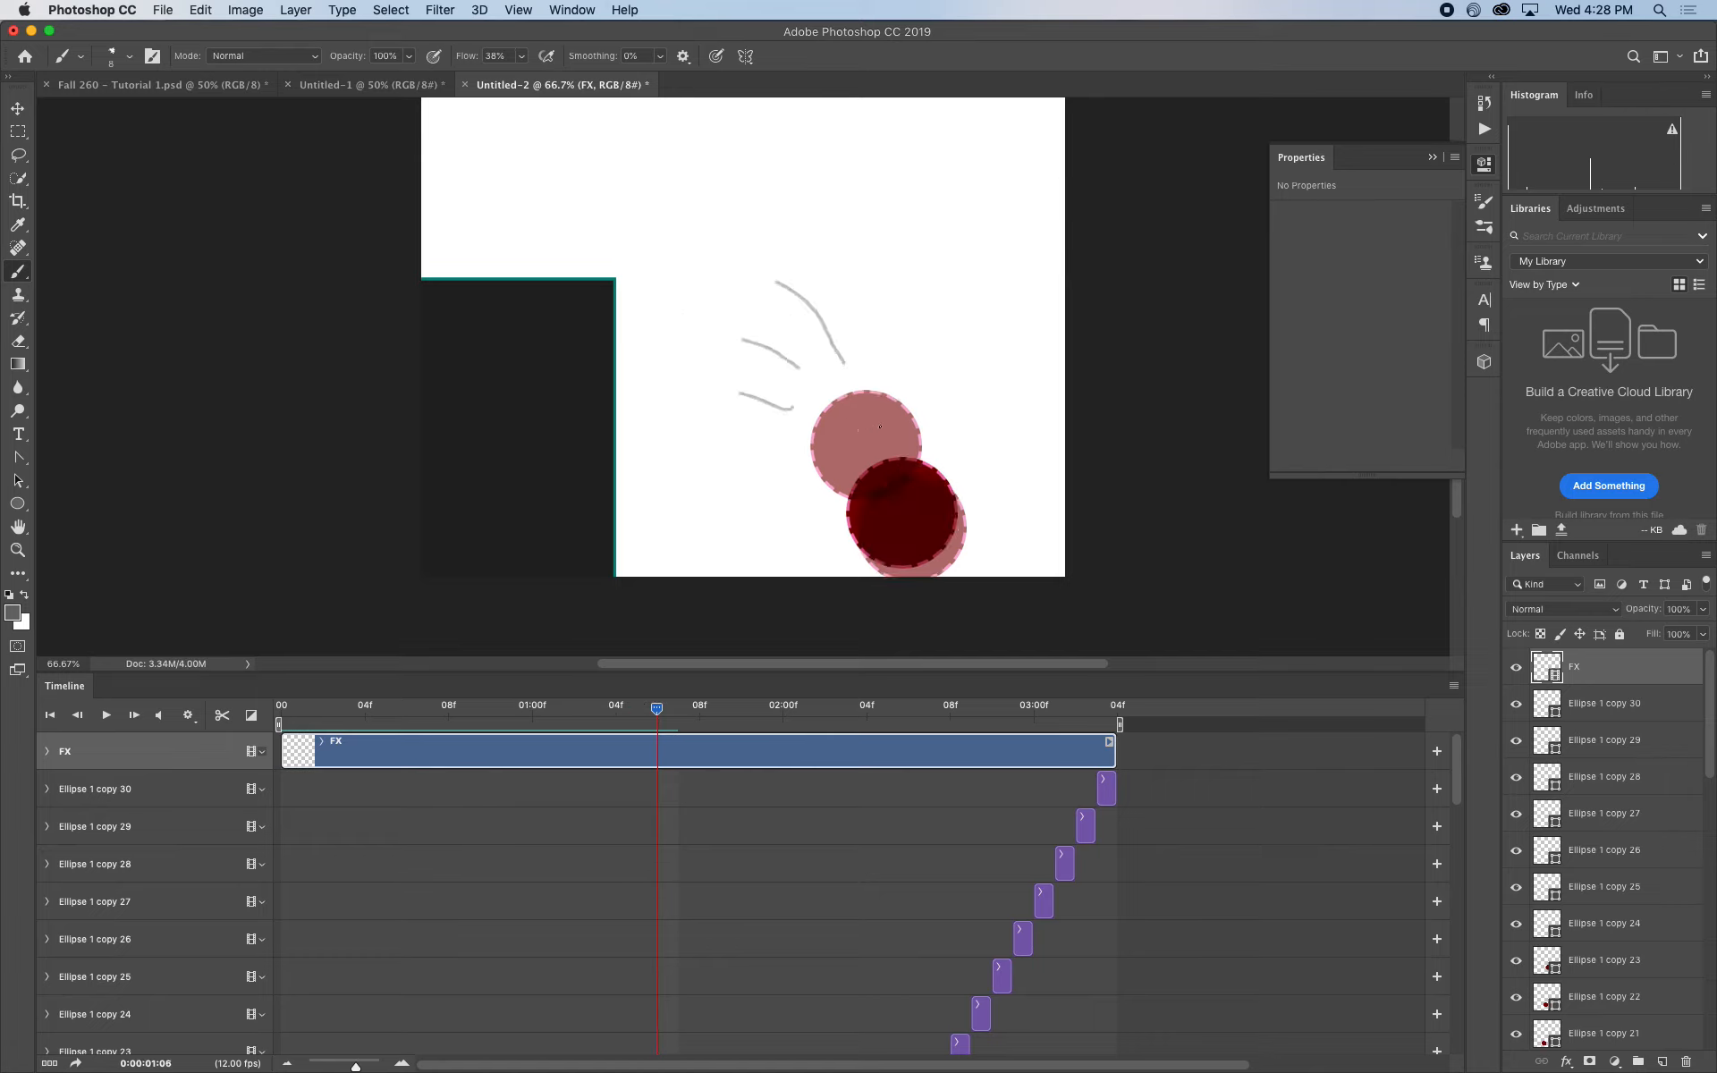
mouse_move(895, 435)
left_mouse_down()
mouse_move(868, 386)
mouse_move(808, 405)
left_mouse_up()
key("Right")
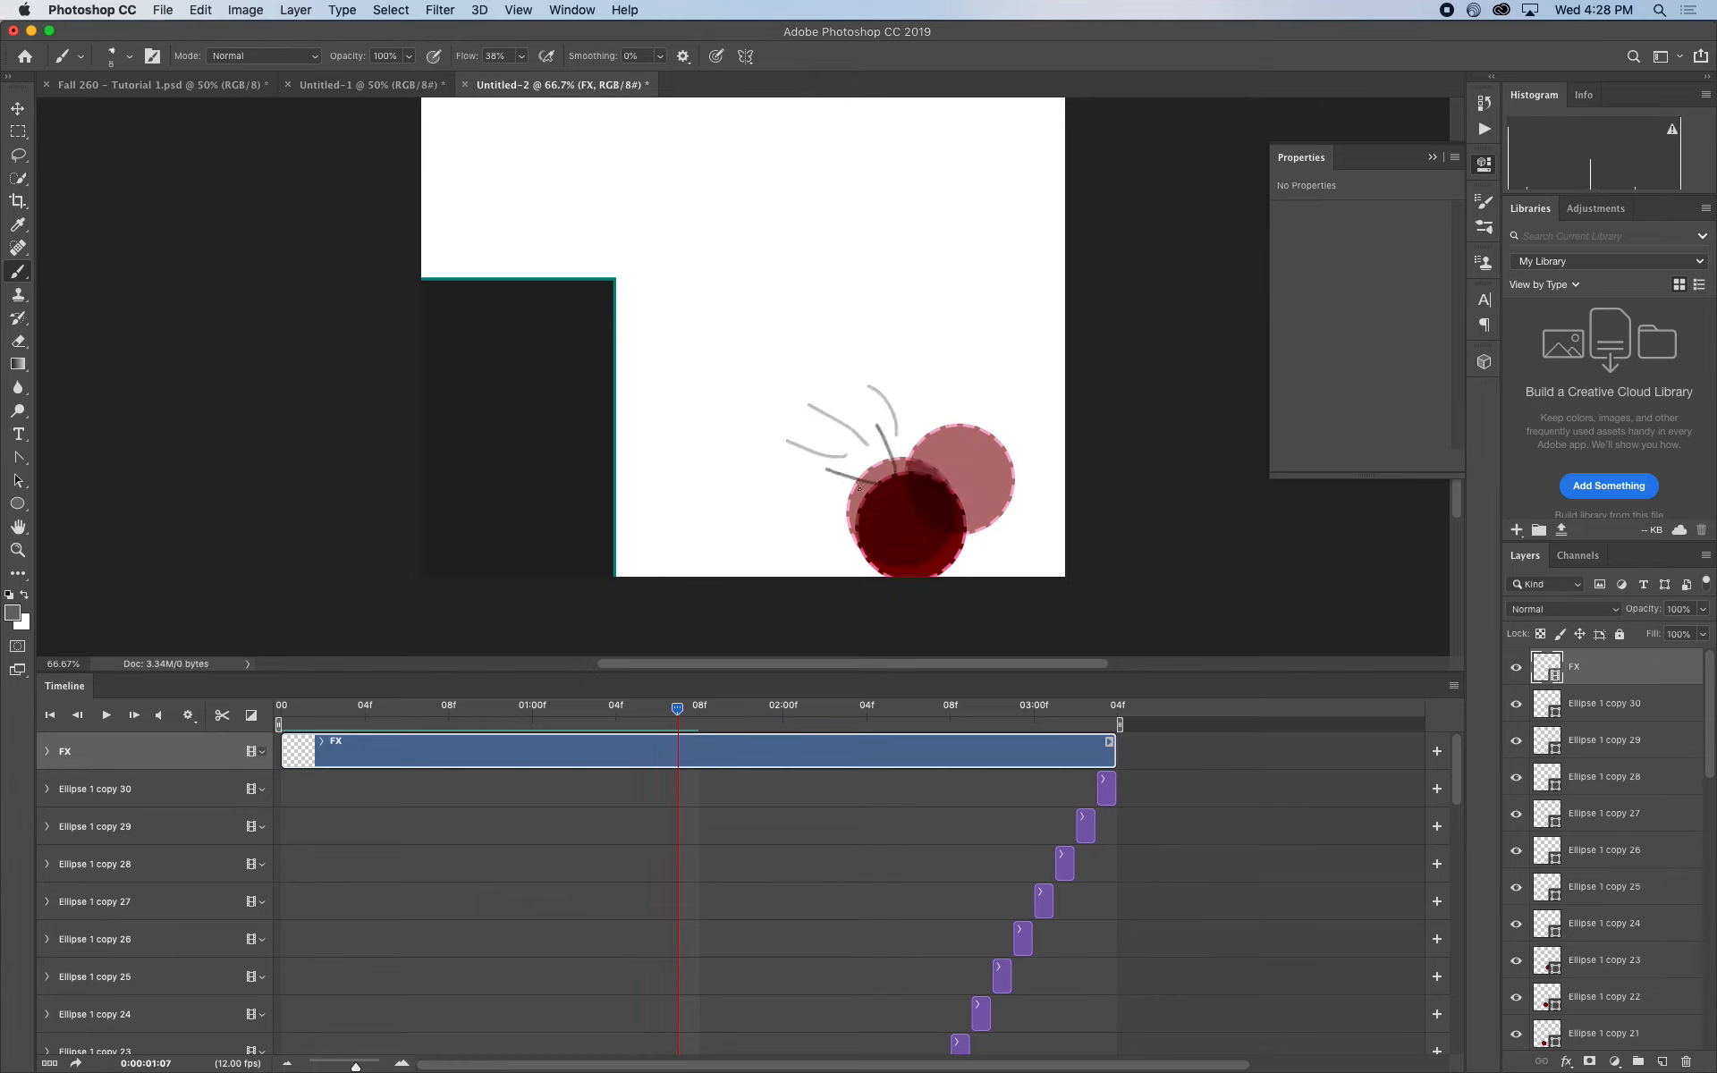
left_click_drag(833, 497, 868, 506)
Step through the frames after the ball's impact, then play back the animation from an earlier frame to check the speed lines
key("Left")
key("Right")
key("Right")
key("Right")
key("Right")
key("Right")
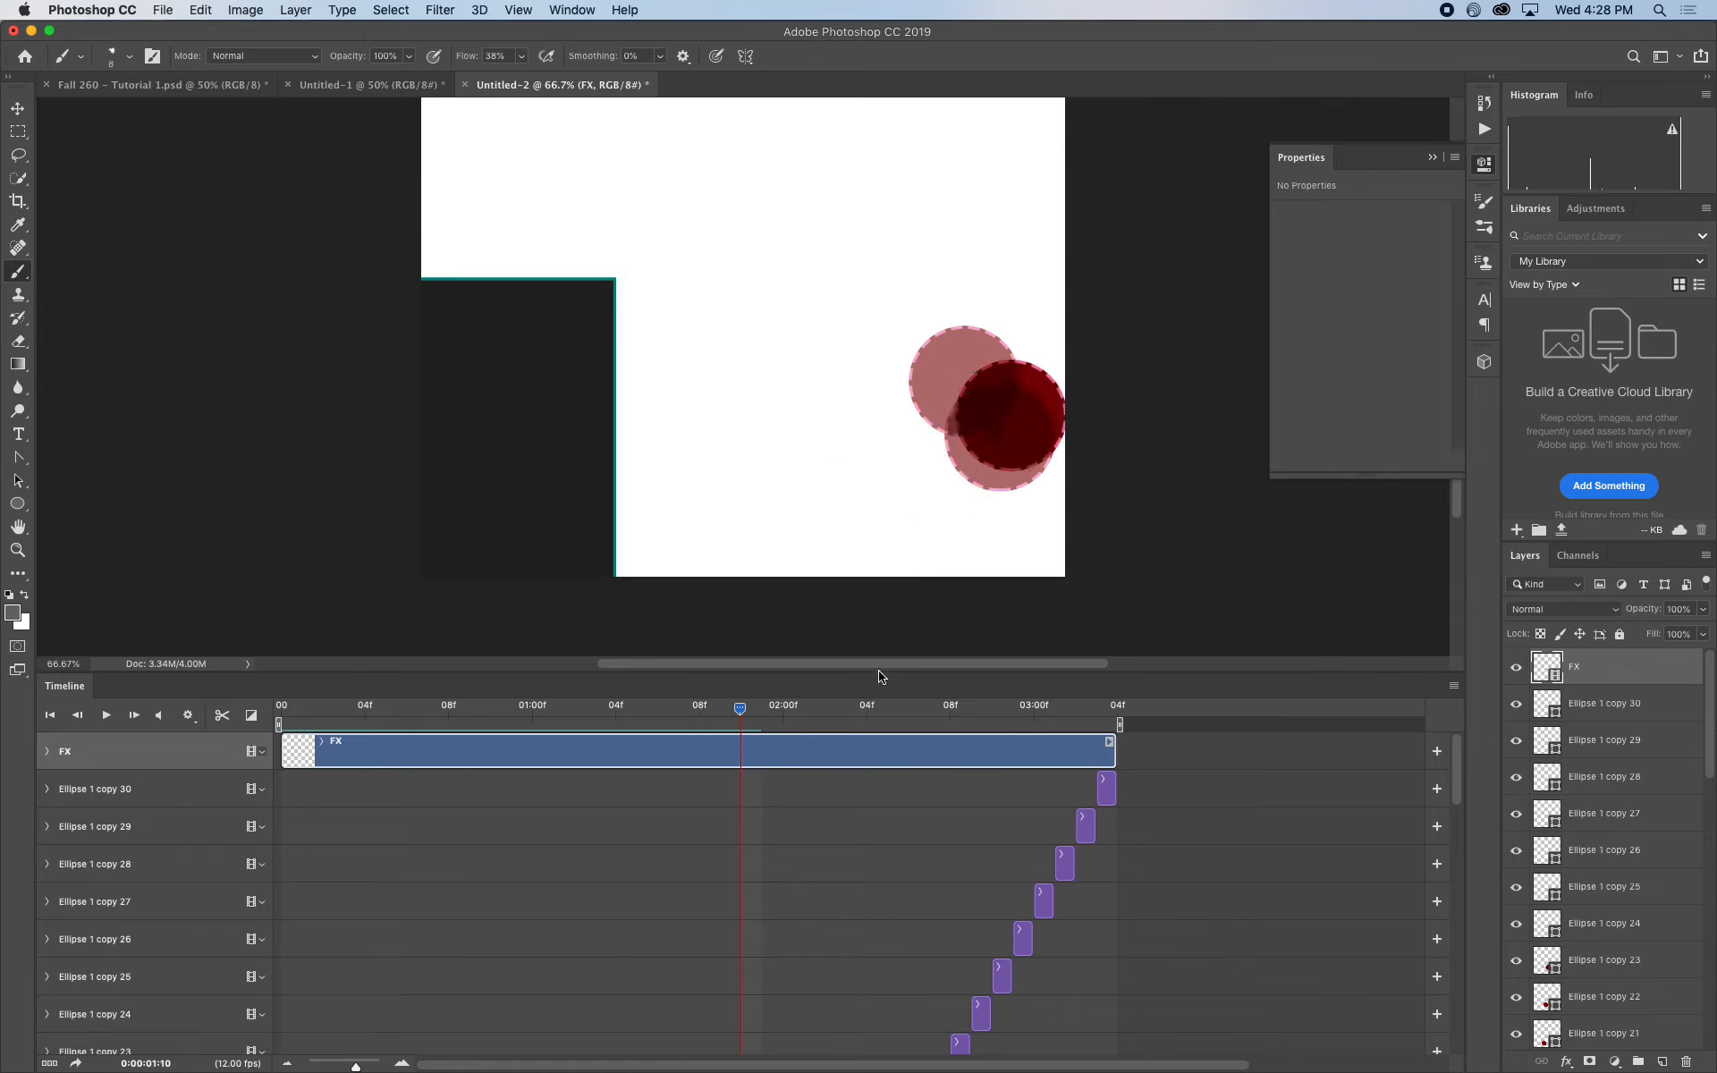
left_click_drag(738, 710, 430, 709)
key("space")
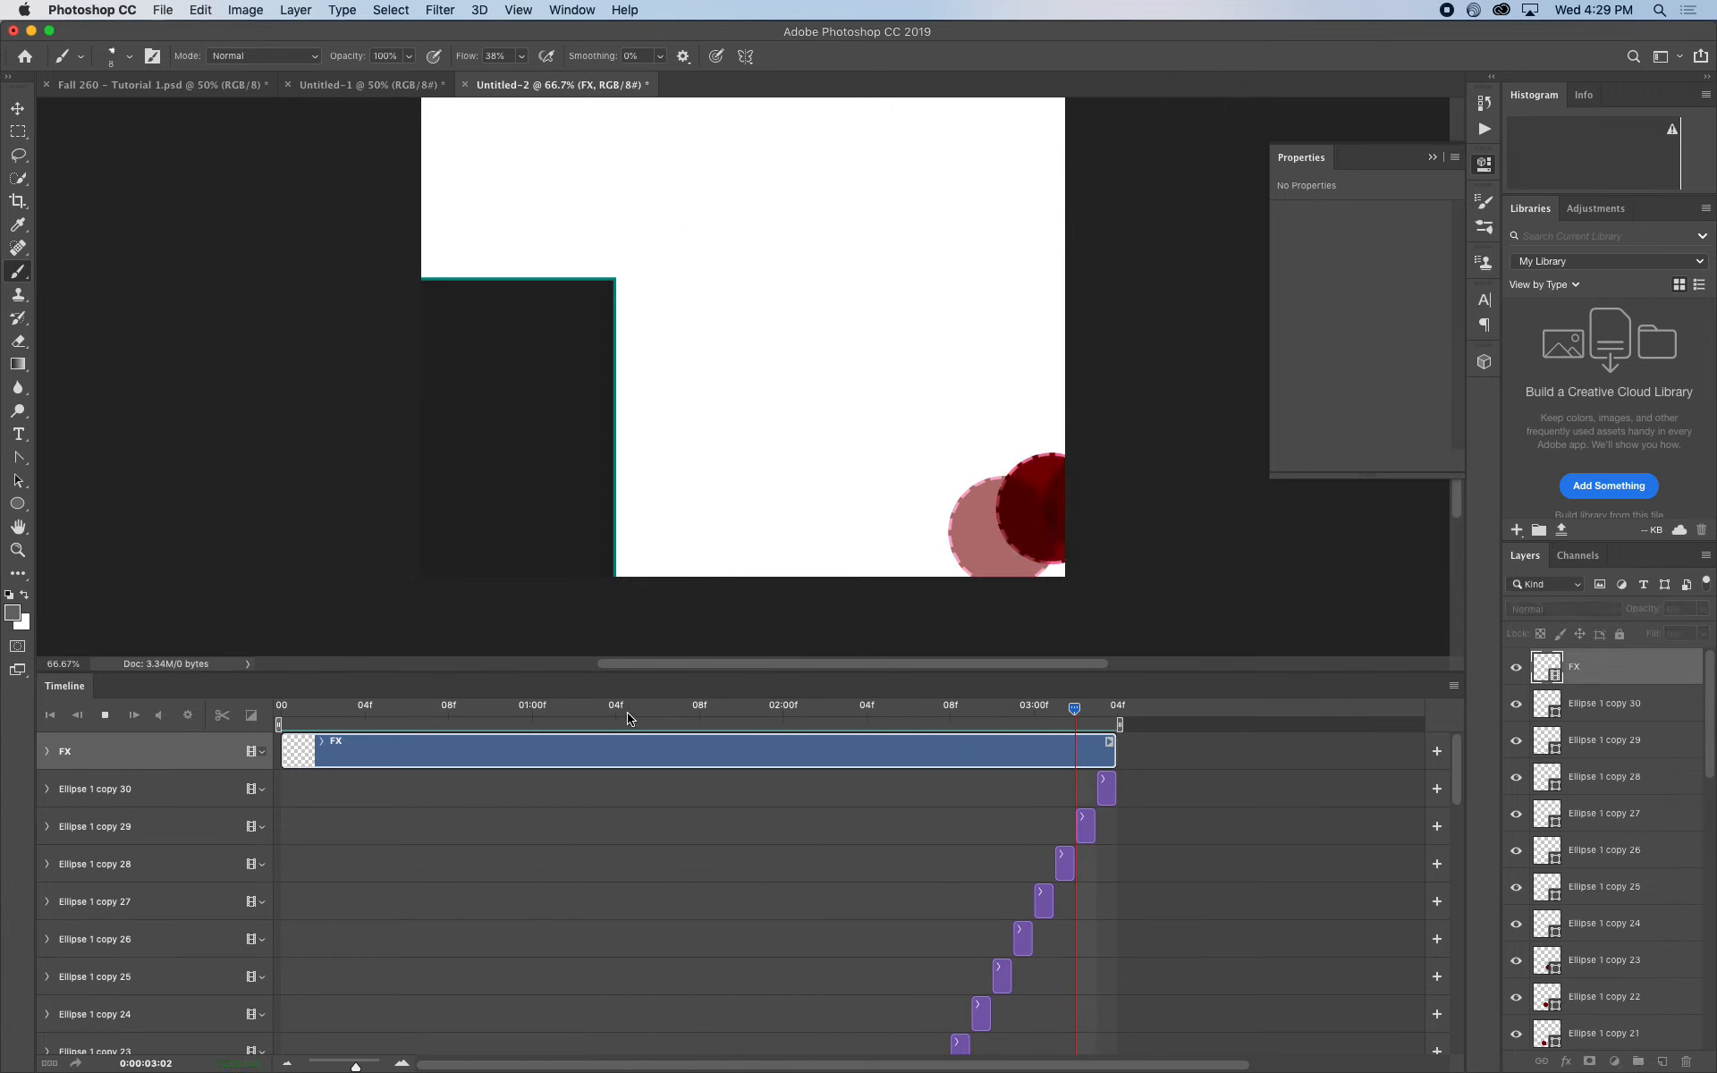
key("space")
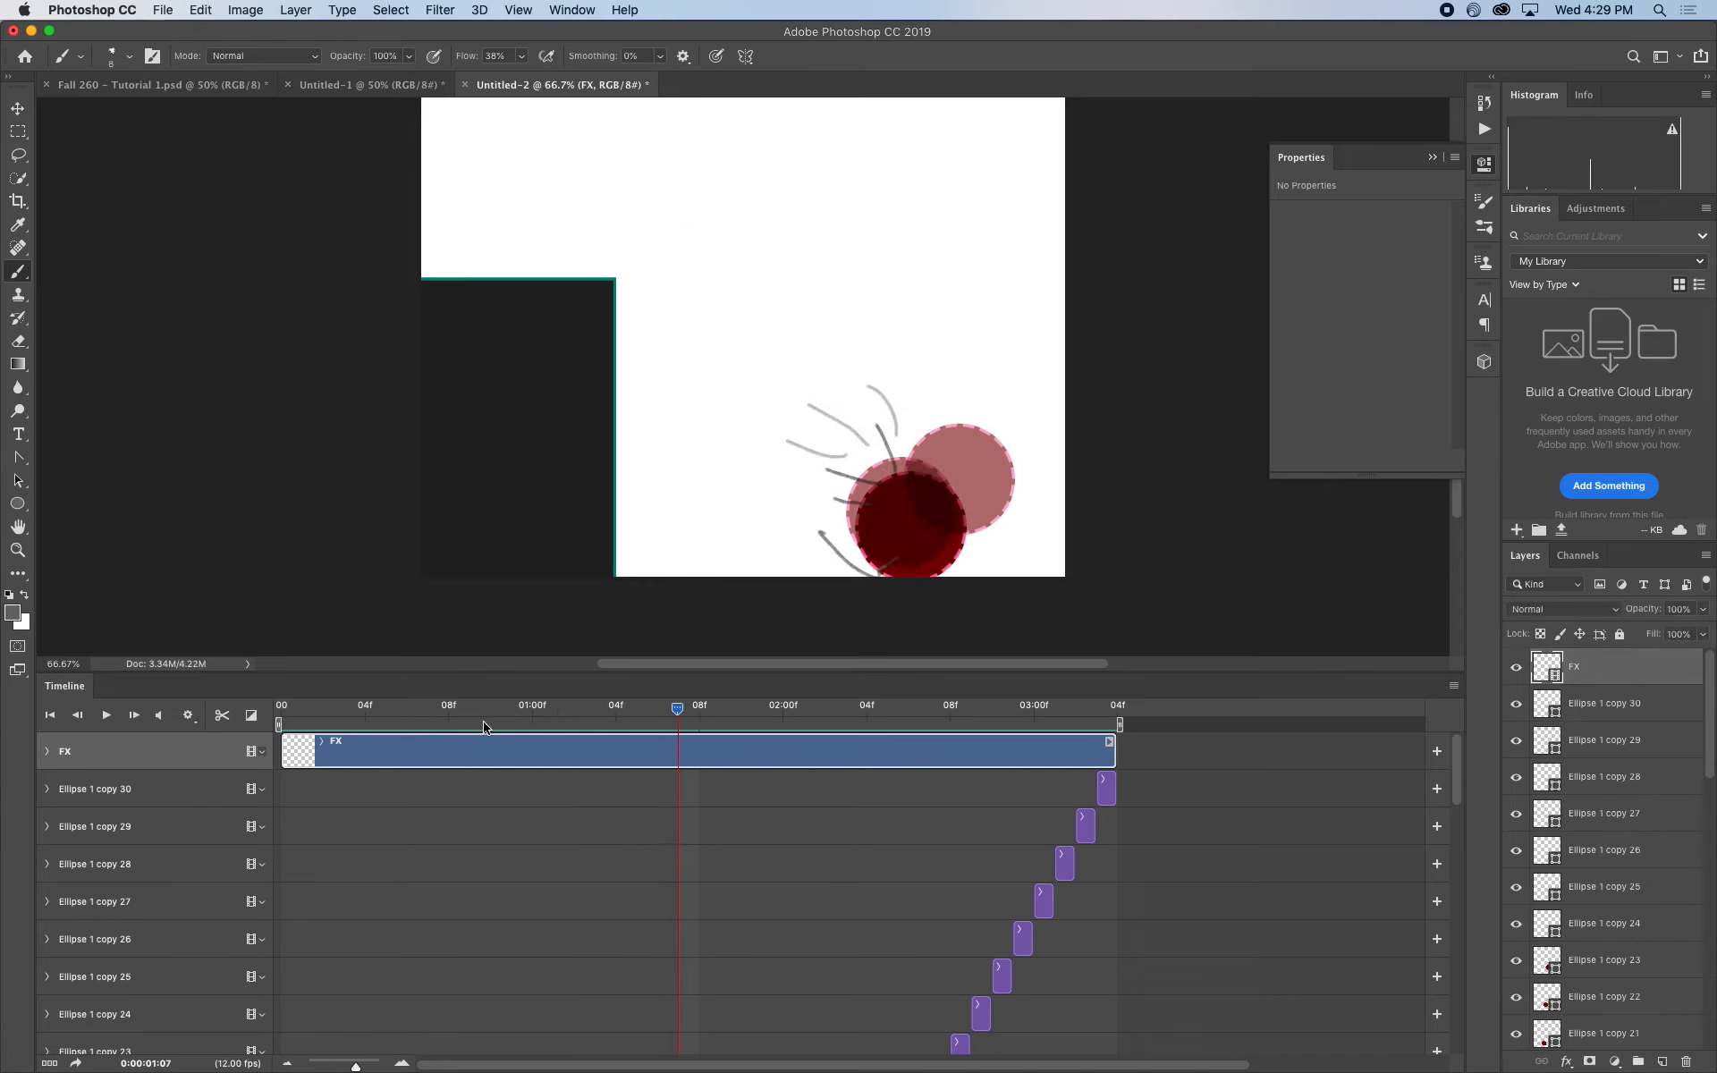
Sketch a small pair of eyes in the empty area above the ball on the FX frame at 0:00:01:06
mouse_move(636, 711)
left_mouse_down()
mouse_move(679, 714)
mouse_move(659, 711)
left_mouse_up()
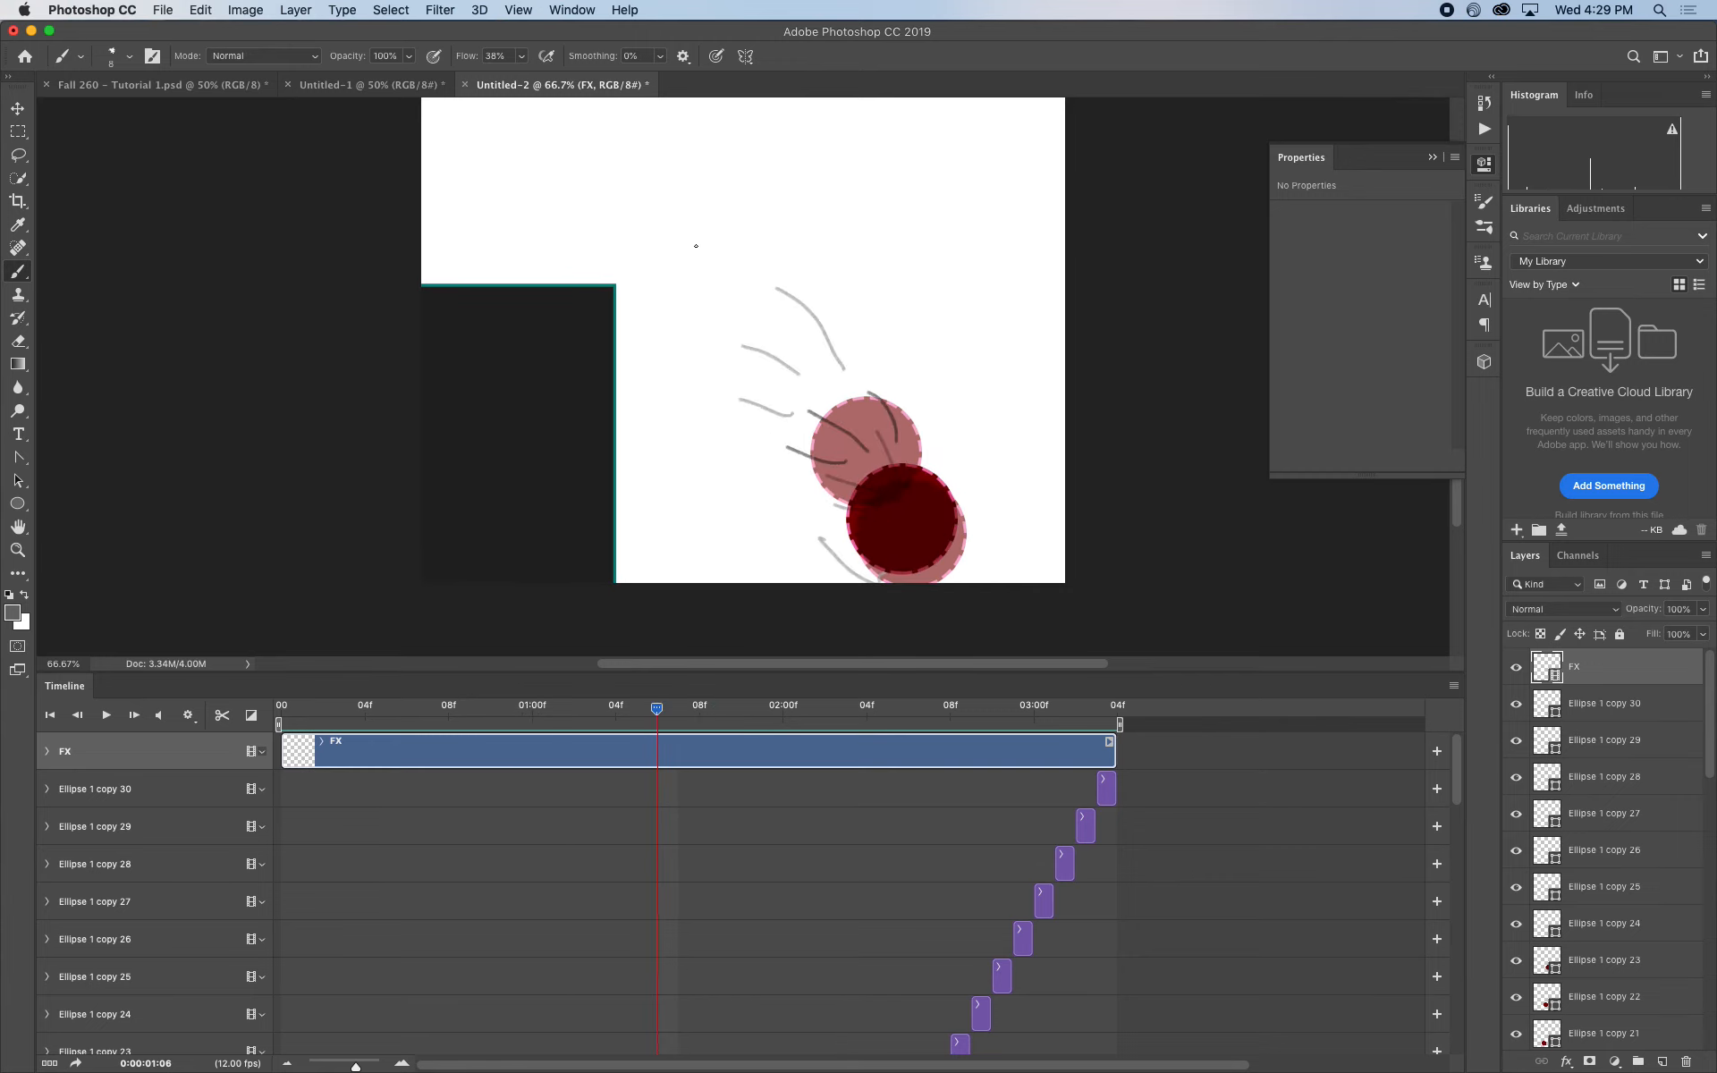
scroll(695, 268, "up", 3)
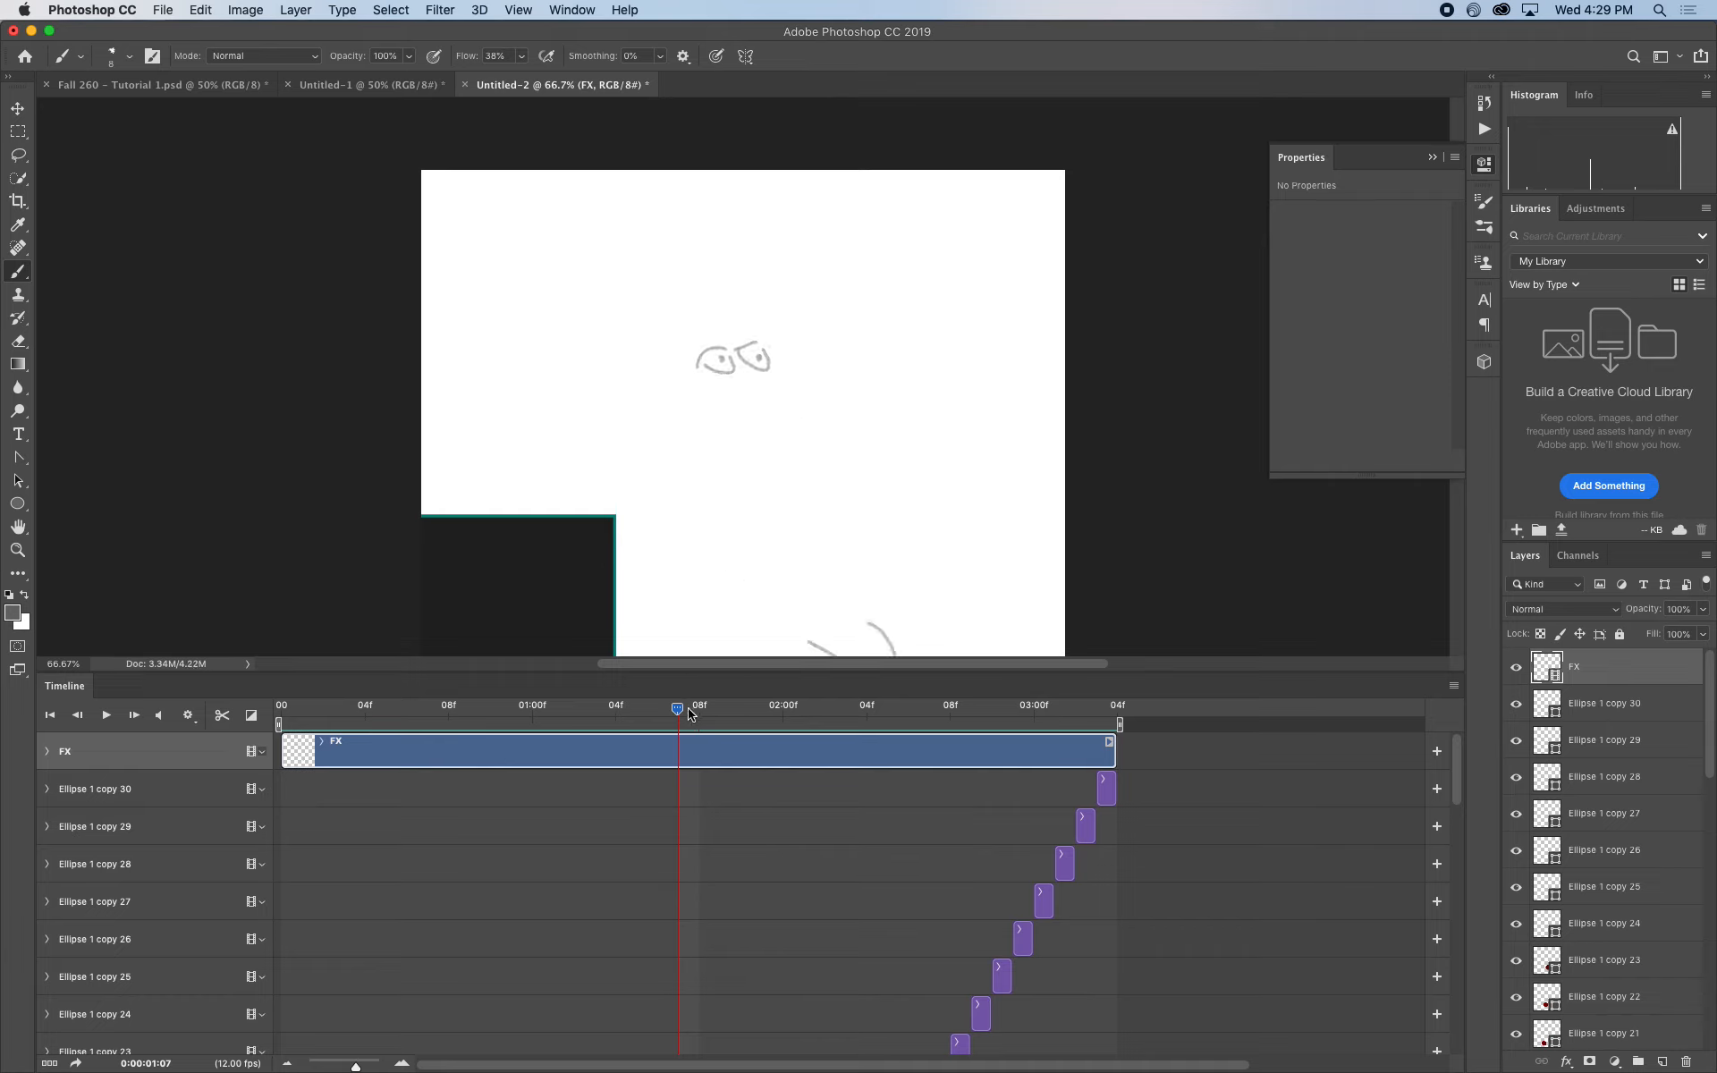
Play the animation from the start and again from 0:00:00:11 to review the hand-drawn FX frames
left_click_drag(682, 712, 281, 764)
key("space")
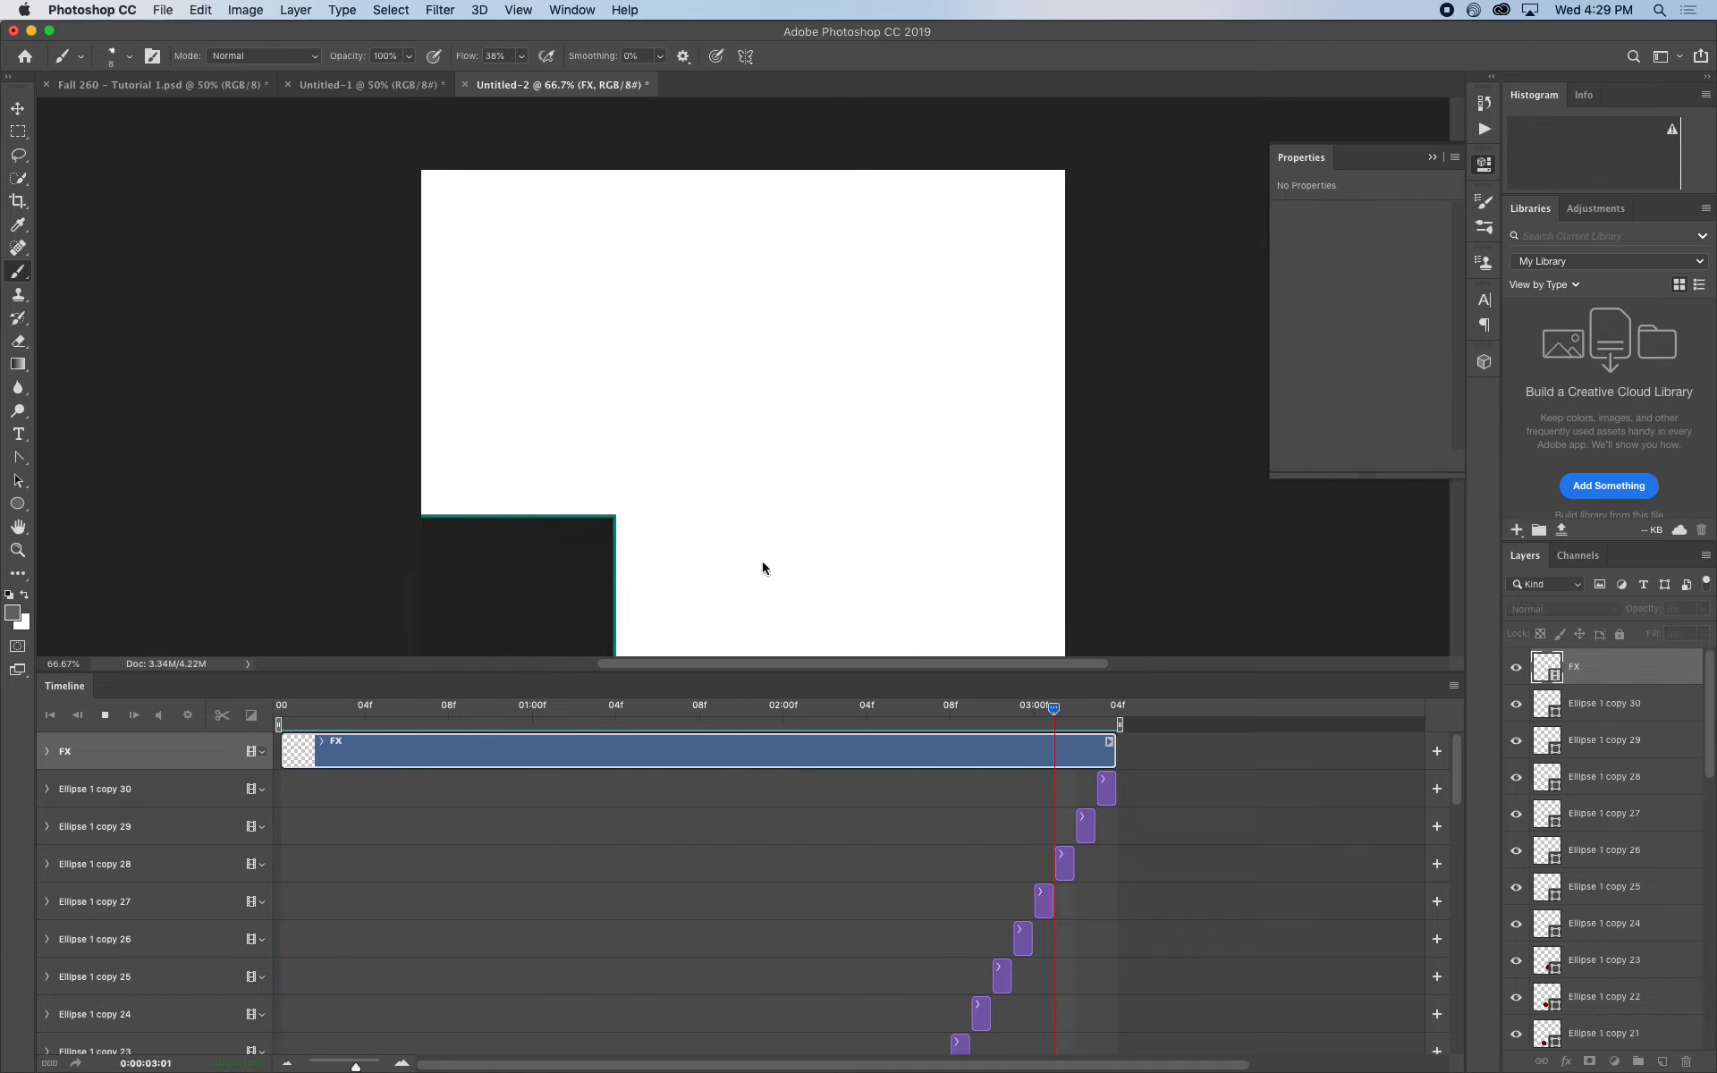
left_click_drag(948, 715, 507, 747)
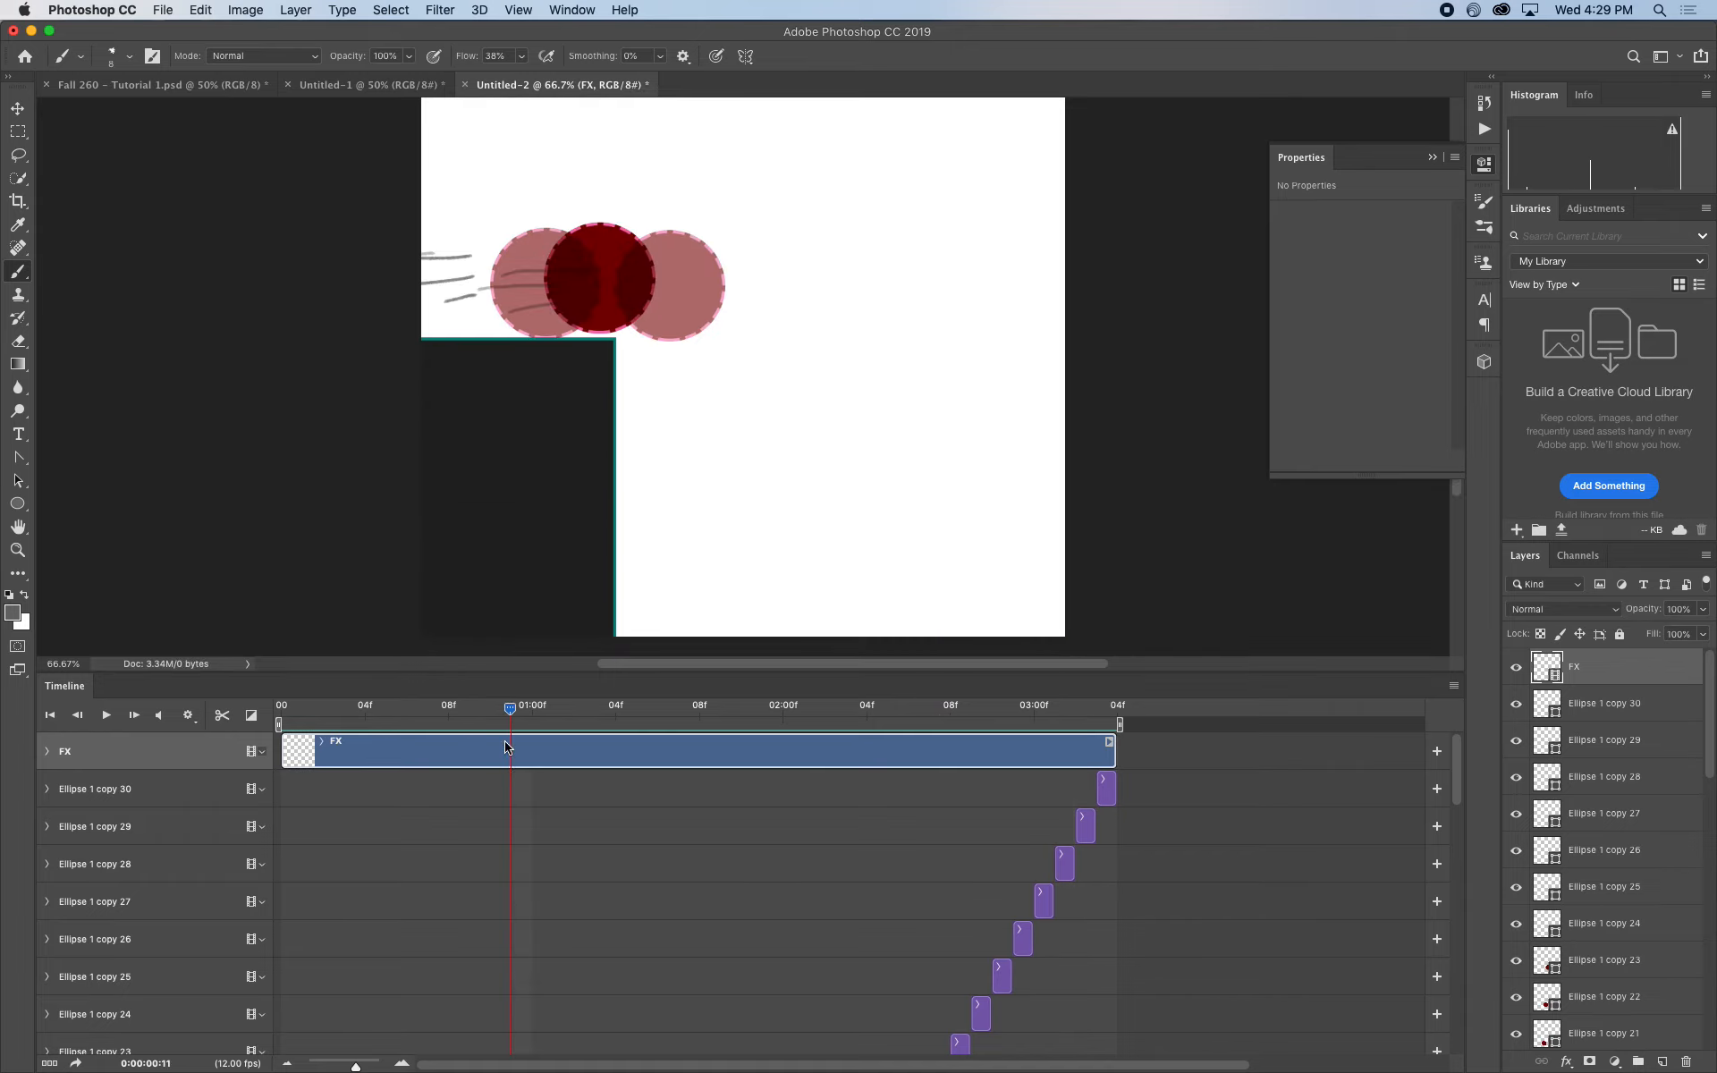
key("space")
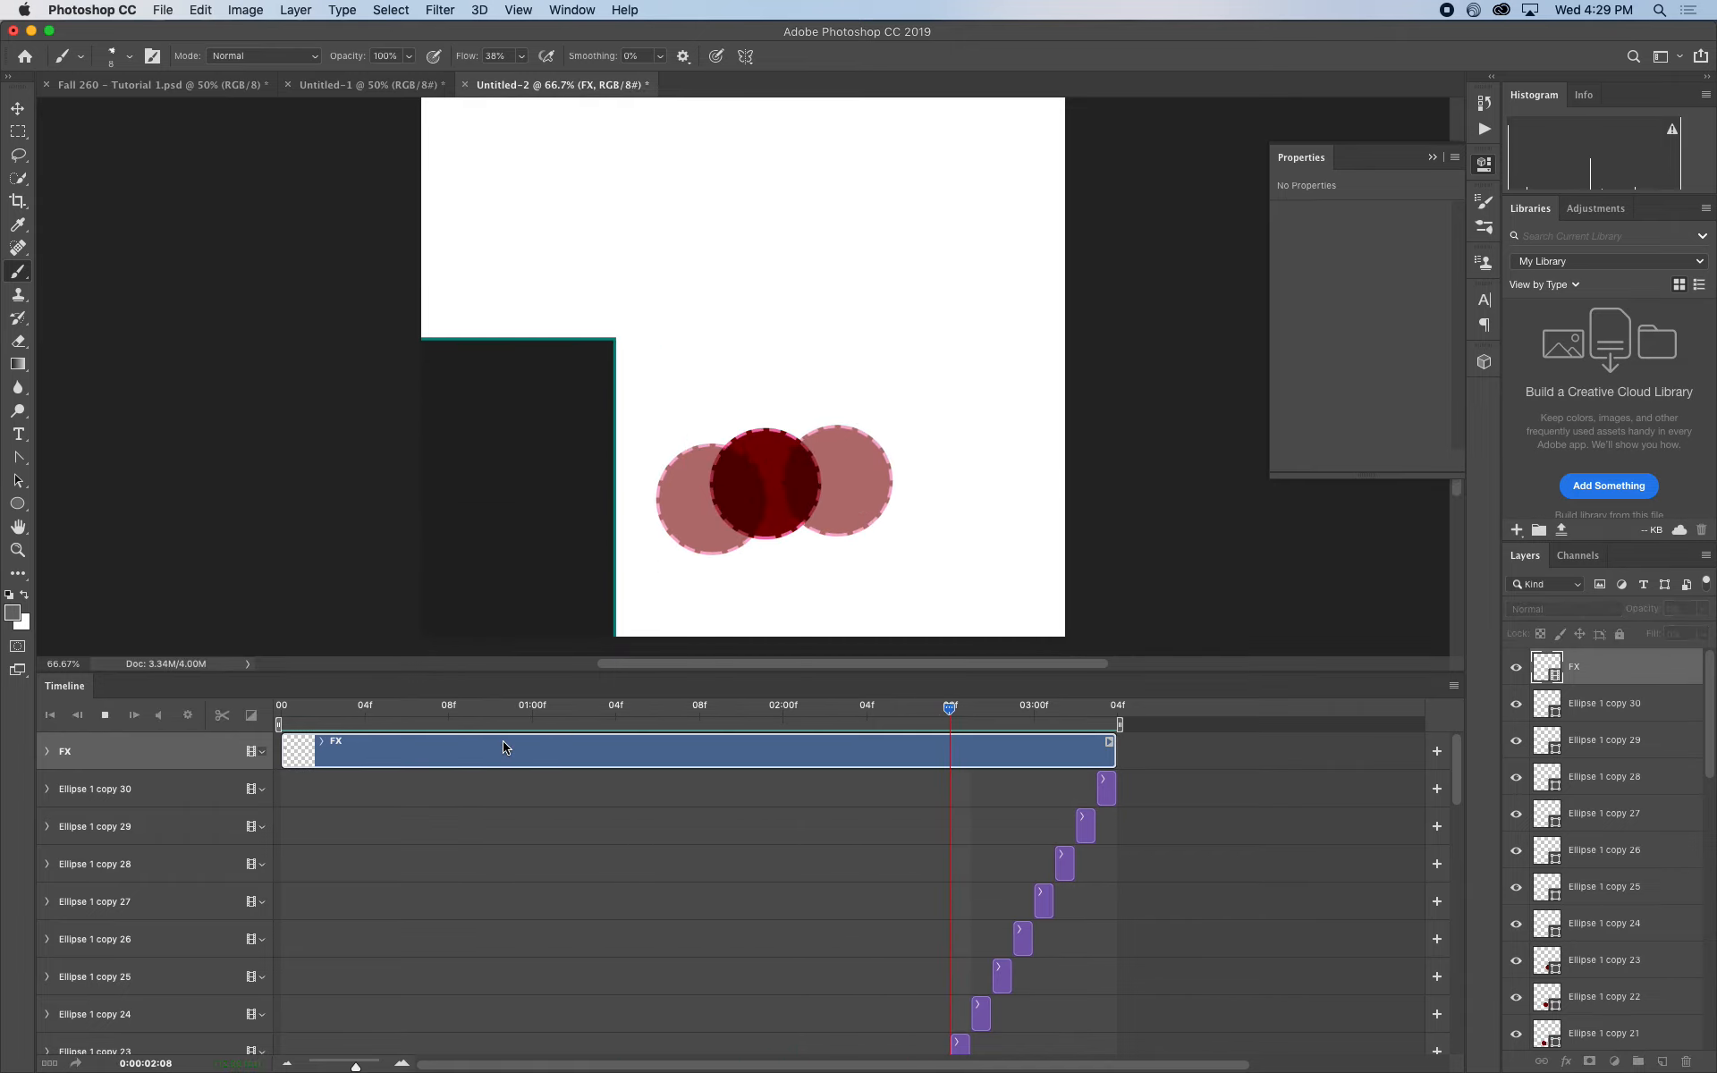